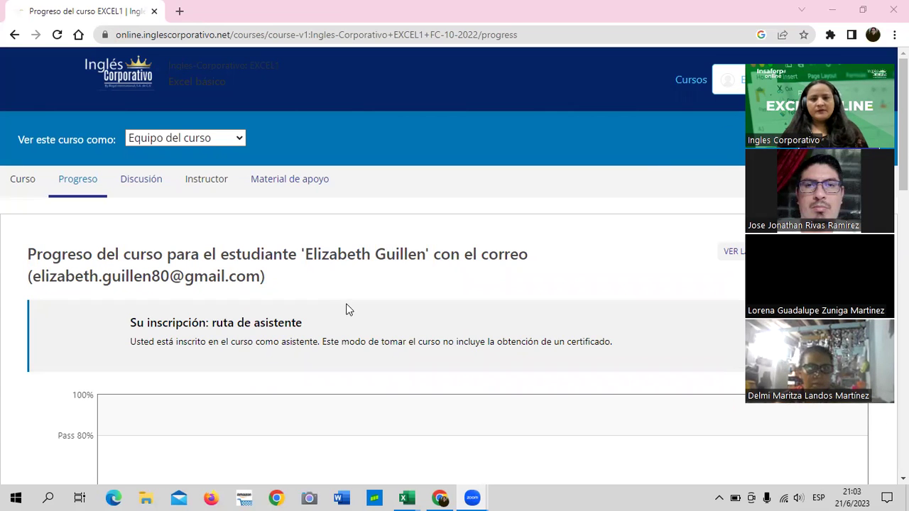
Go to the Excel básico course outline and scroll to Sección 4's homework and Examen Final
scroll(345, 309, "down", 4)
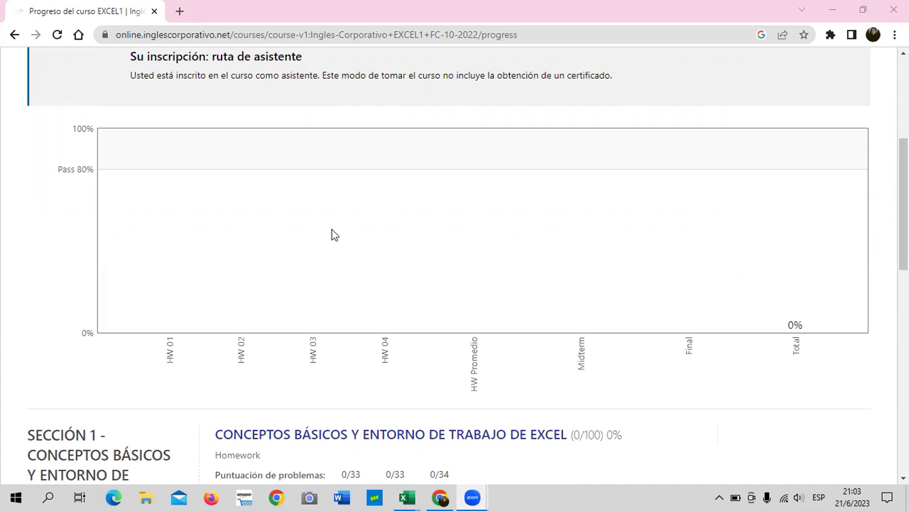
scroll(300, 296, "up", 2)
scroll(300, 296, "down", 1)
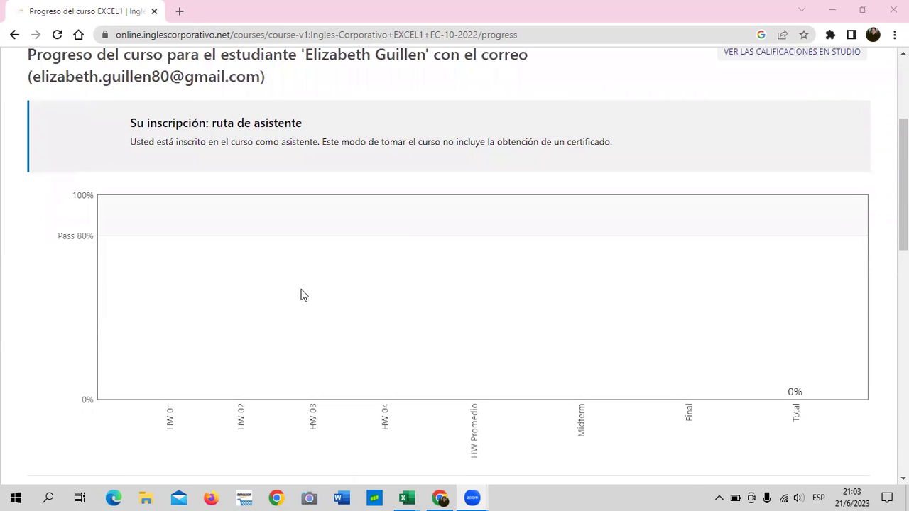
scroll(320, 276, "up", 1)
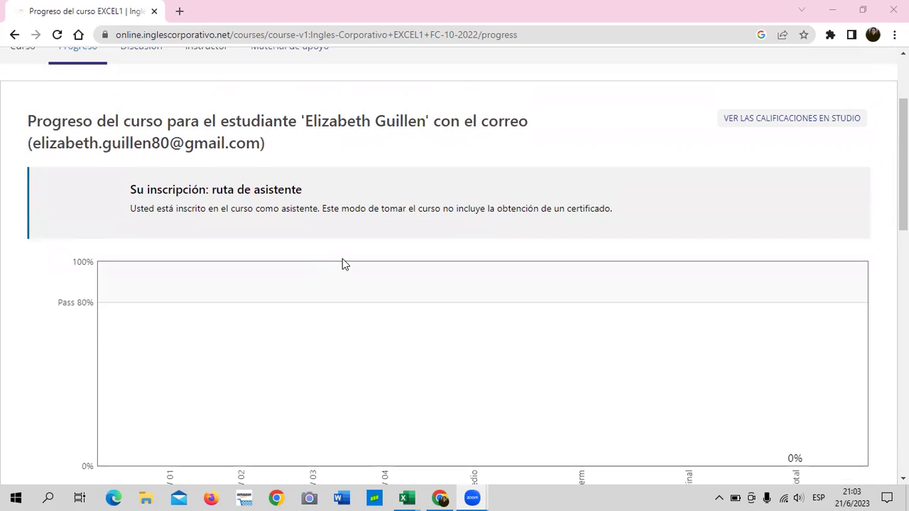
scroll(343, 264, "down", 2)
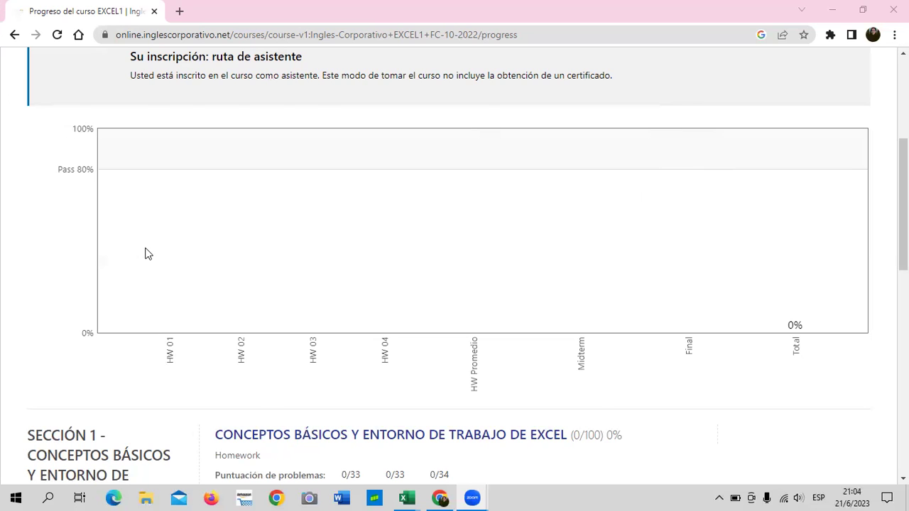
scroll(148, 253, "down", 2)
scroll(148, 247, "up", 2)
scroll(149, 245, "up", 2)
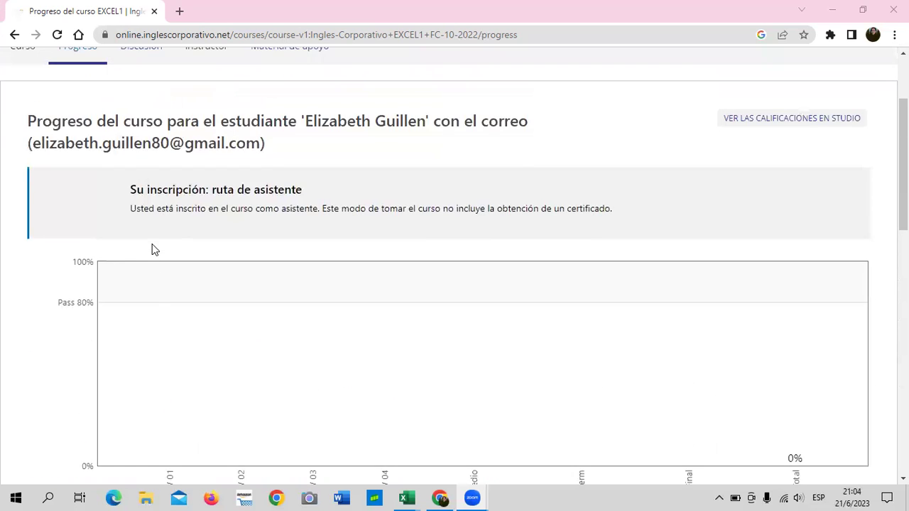
scroll(151, 242, "up", 1)
scroll(152, 239, "up", 1)
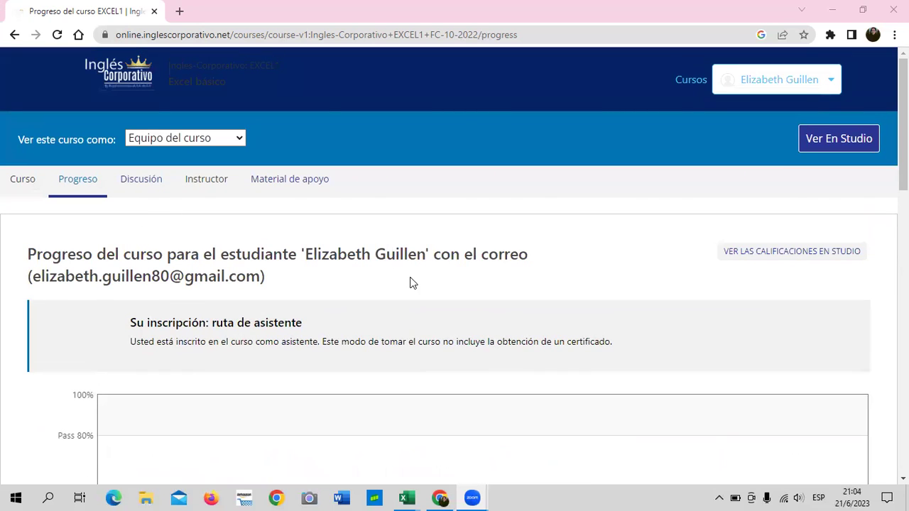
left_click(26, 180)
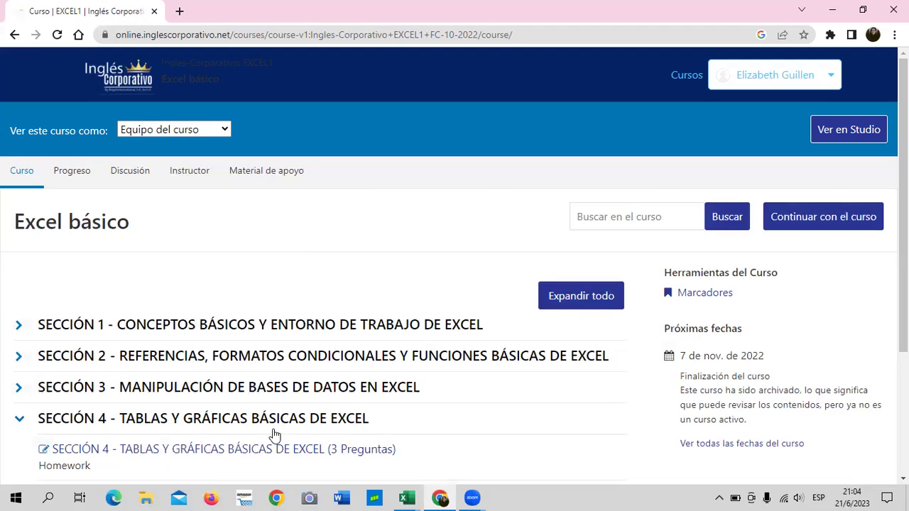
scroll(329, 410, "down", 1)
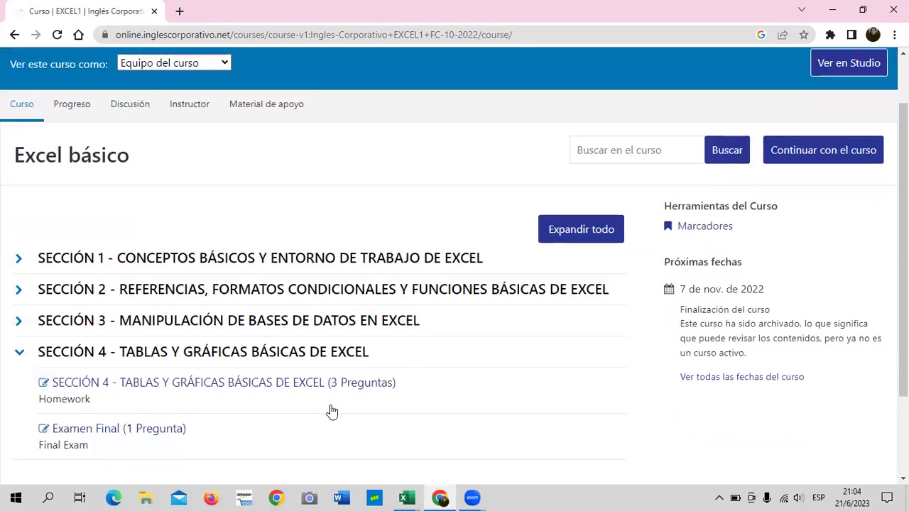
Open Sección 4 from the outline, landing on lesson 4.6 about improving basic table styles
left_click(257, 385)
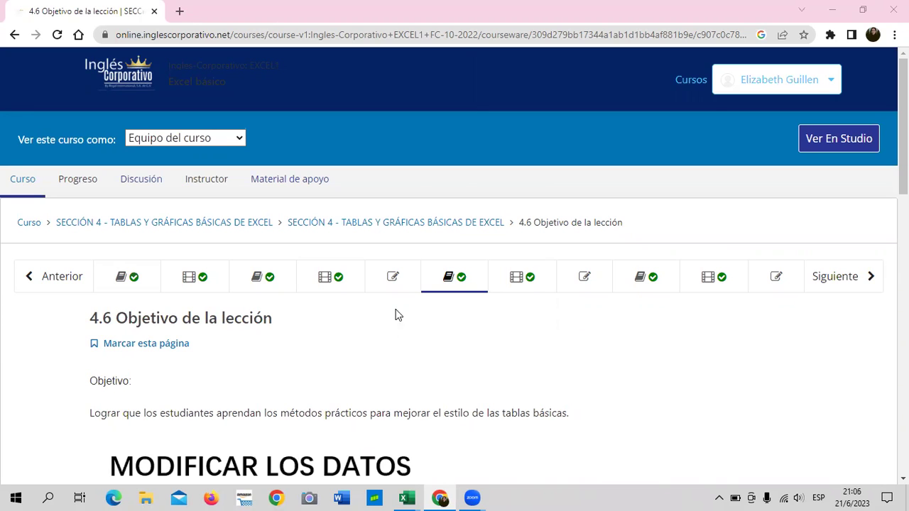
Scroll through lesson 4.6's objective on improving basic table styles
scroll(420, 300, "down", 2)
scroll(419, 300, "down", 2)
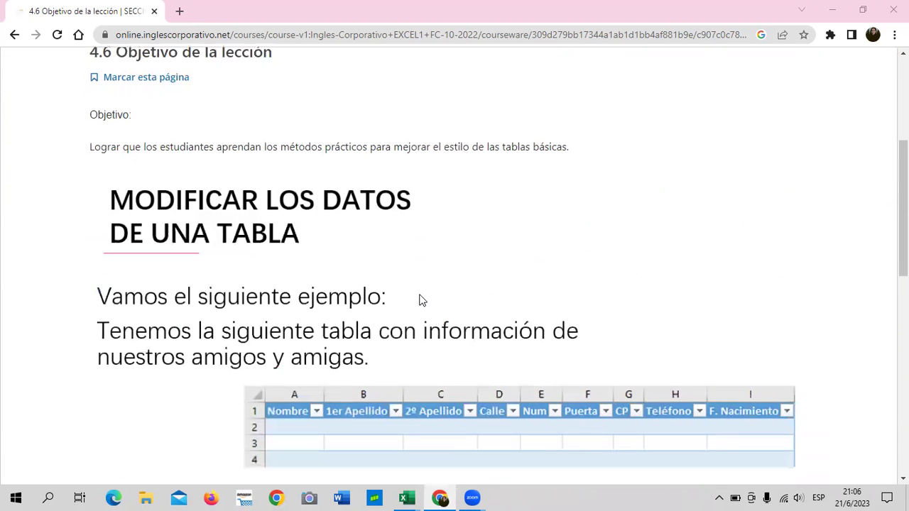
scroll(420, 297, "down", 3)
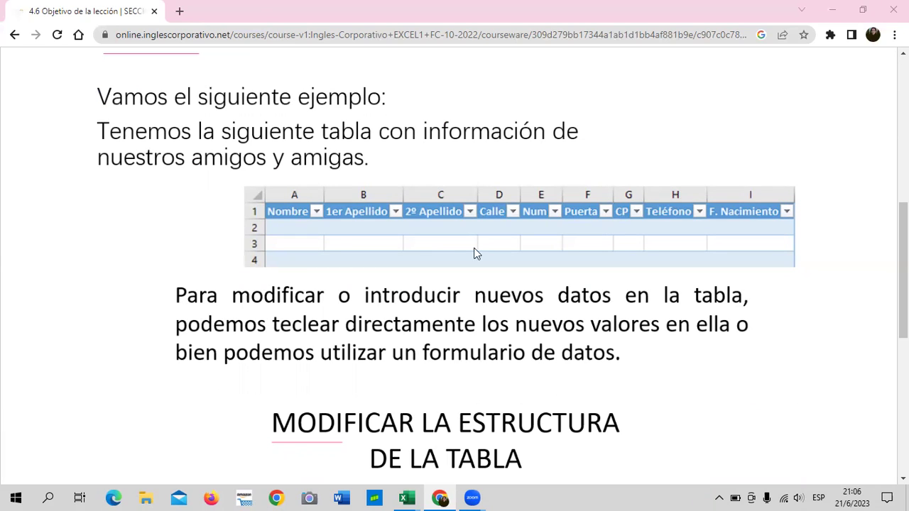
scroll(476, 254, "up", 3)
scroll(479, 256, "up", 2)
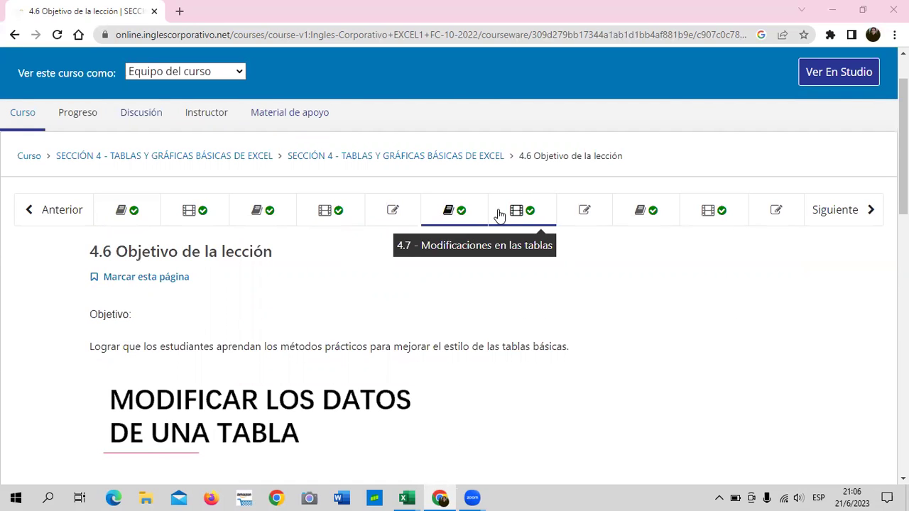
Switch to lesson 4.9 and read through its Personalizar gráficos slide
left_click(668, 217)
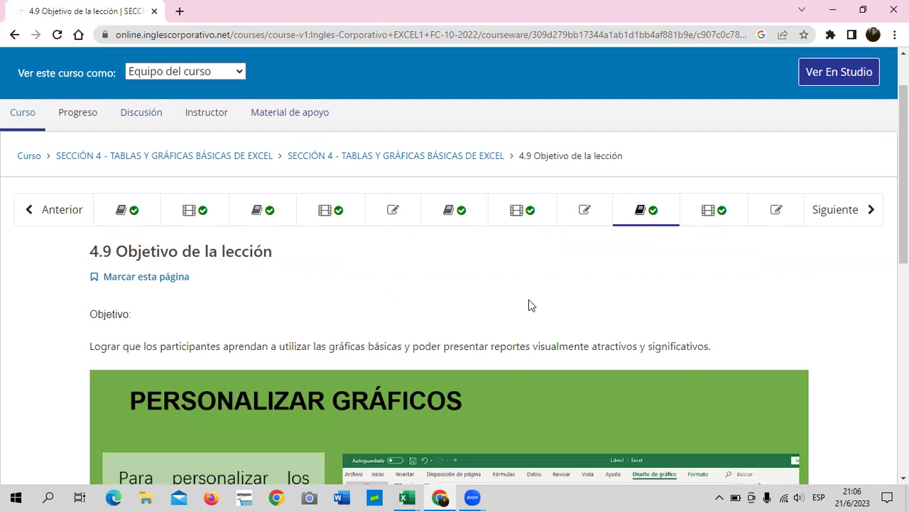
scroll(529, 306, "down", 3)
scroll(528, 306, "down", 3)
scroll(528, 306, "up", 2)
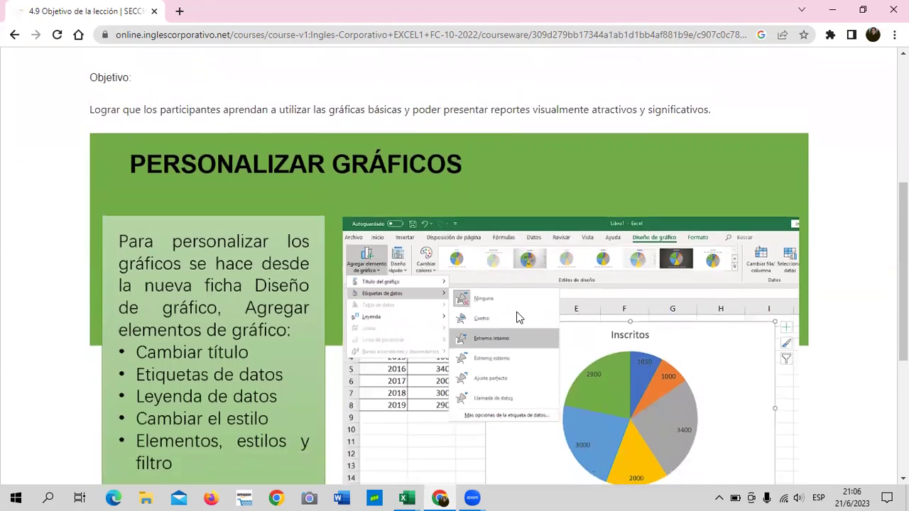
scroll(516, 318, "up", 1)
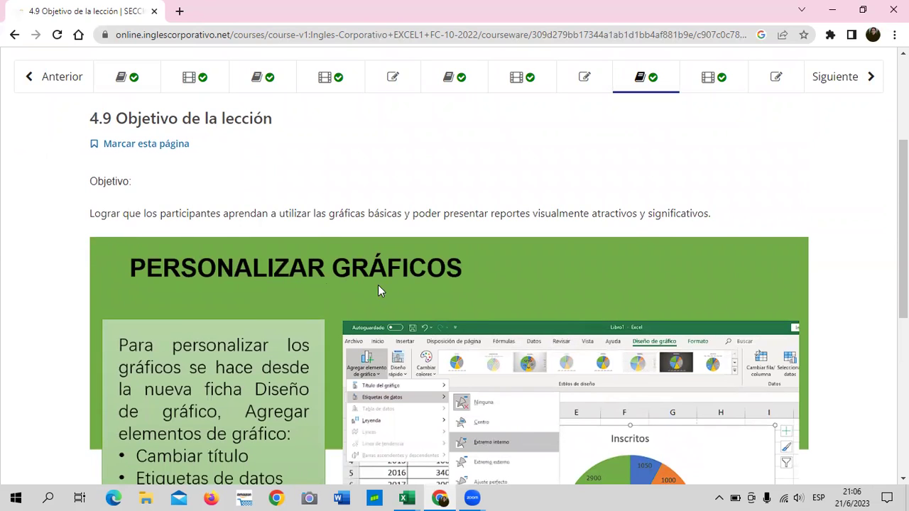
scroll(484, 314, "down", 3)
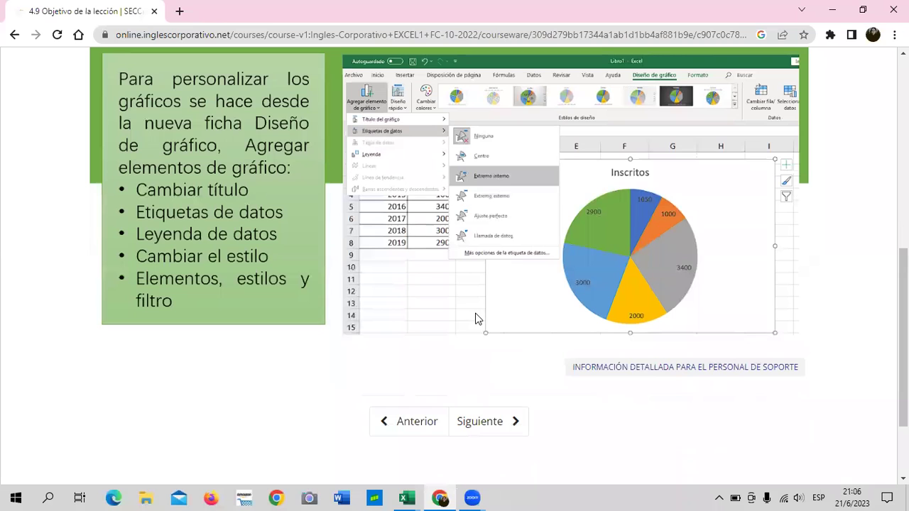
scroll(476, 318, "up", 1)
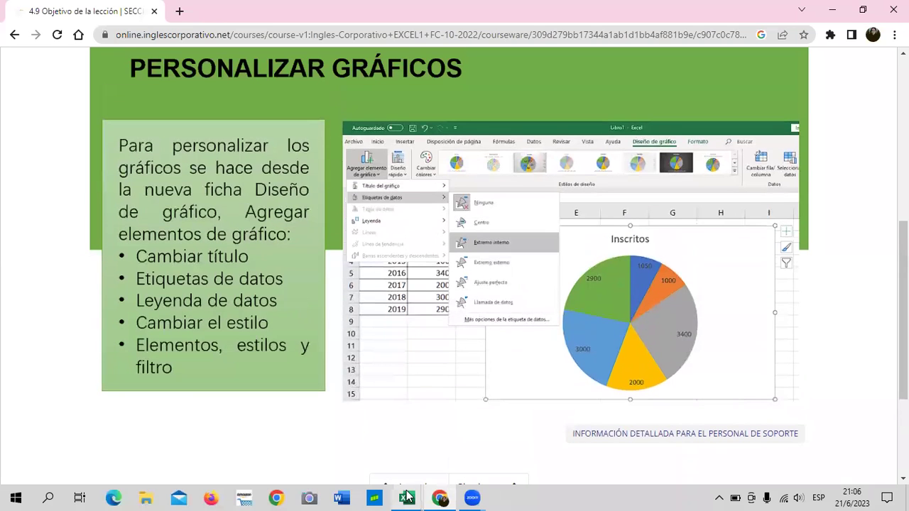
Bring up the 4.3 Modificaciones en las tablas workbook and select cells F2 and F3
mouse_move(409, 497)
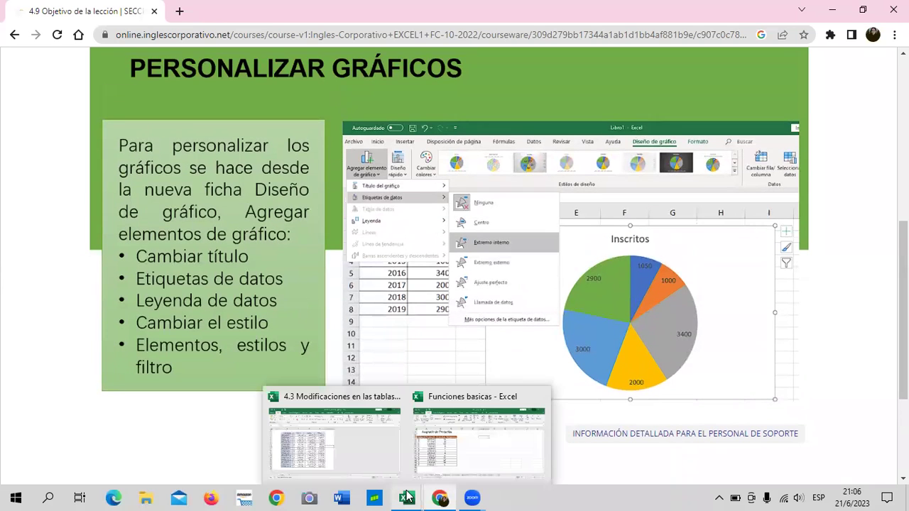
left_click(363, 455)
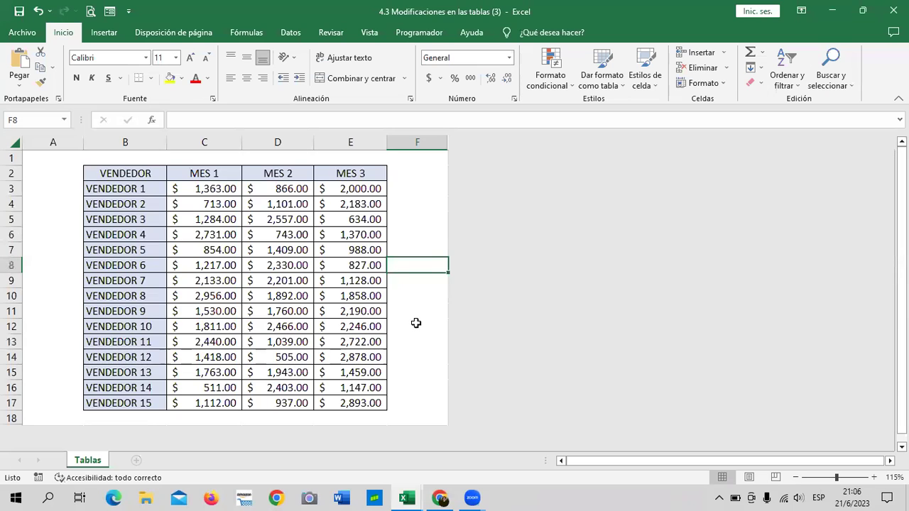
left_click(422, 171)
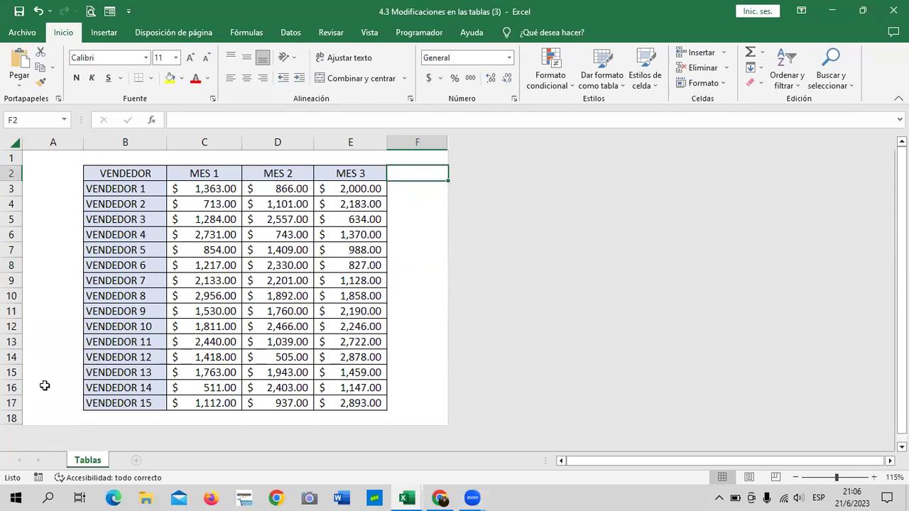
left_click(410, 193)
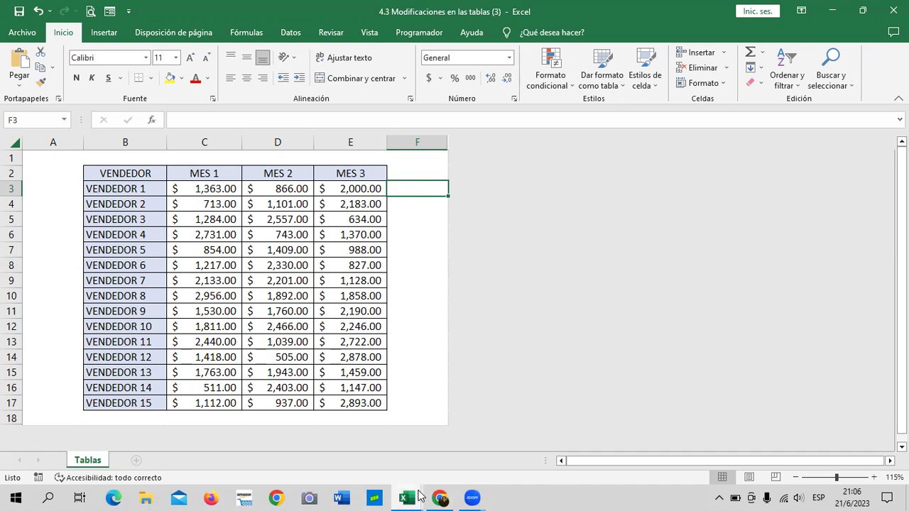
In Funciones basicas, step back through the sheets to Suma and select cell F15
mouse_move(409, 497)
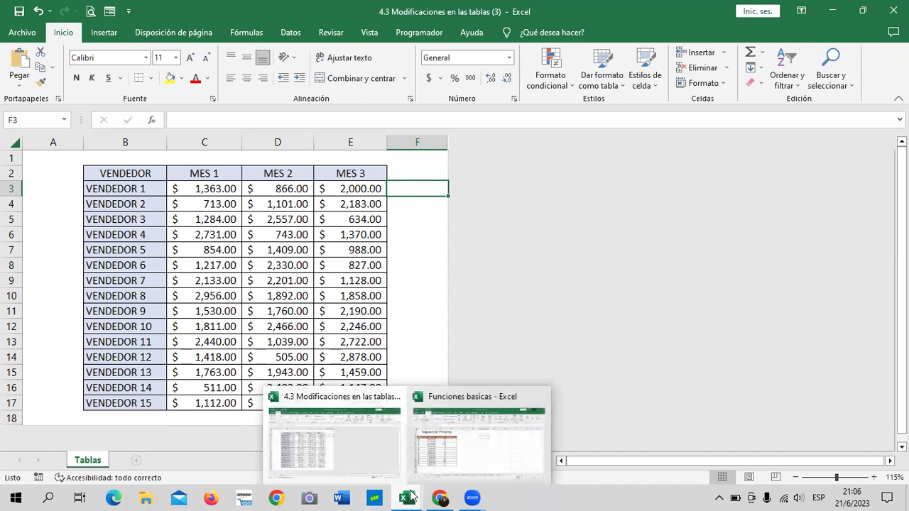
left_click(456, 468)
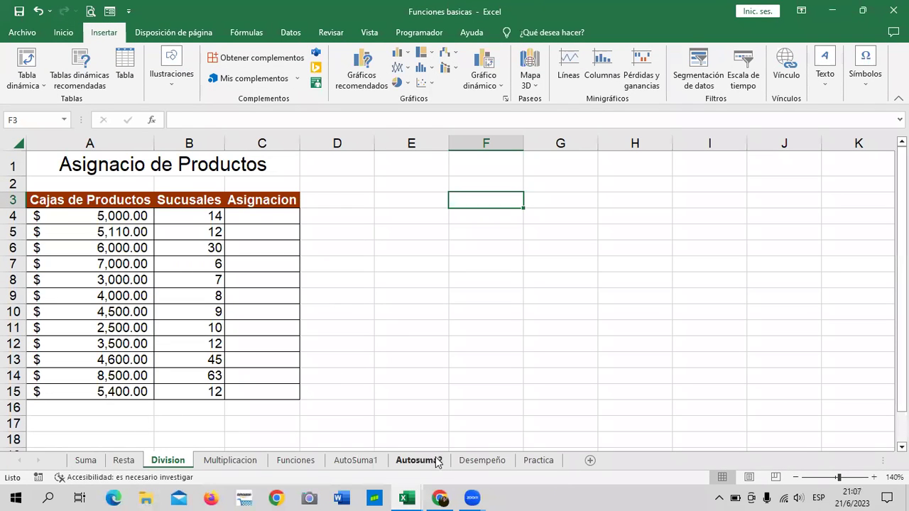
left_click(359, 462)
left_click(294, 462)
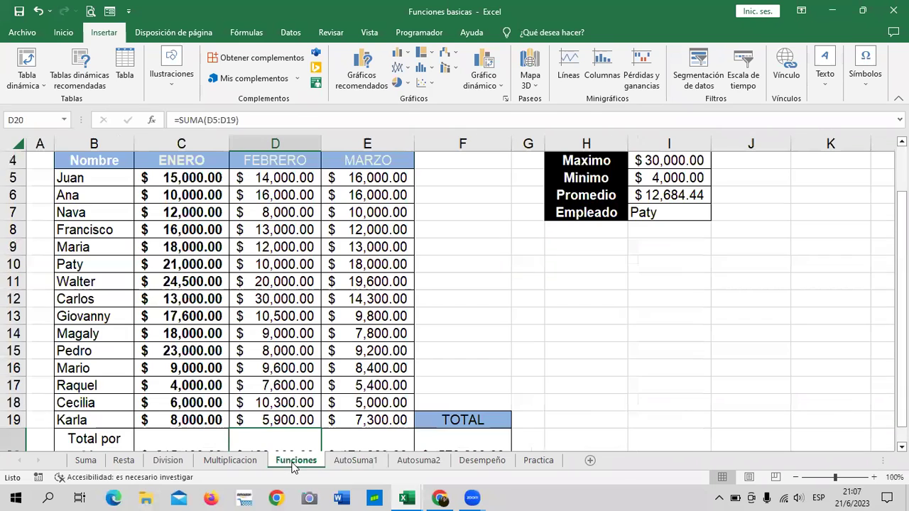
left_click(244, 461)
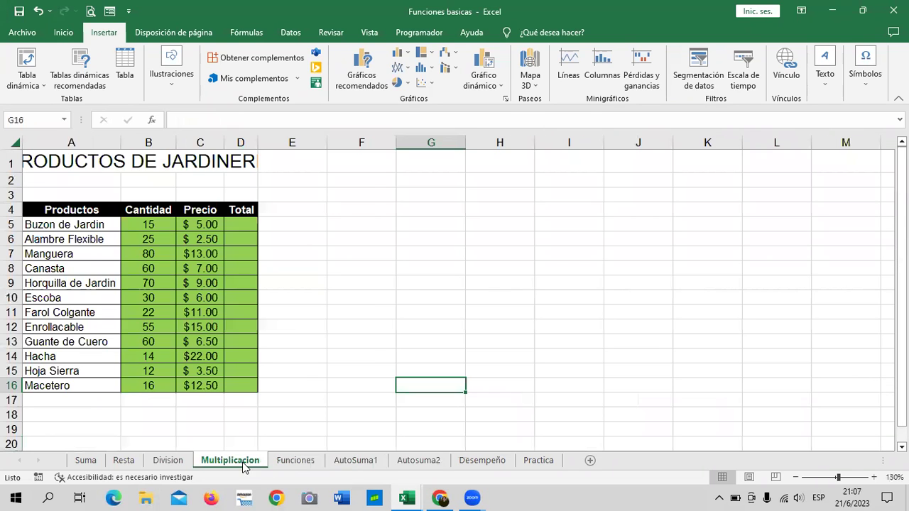
left_click(167, 461)
left_click(126, 462)
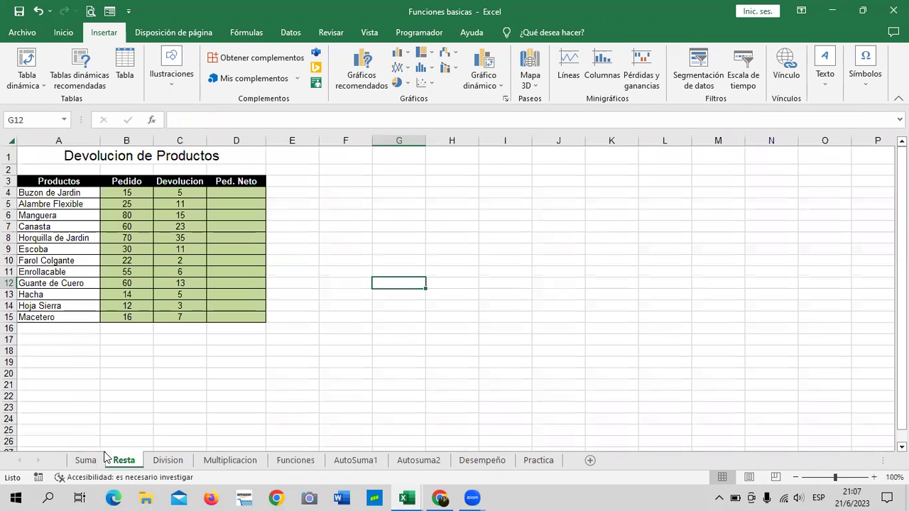
left_click(91, 460)
left_click(455, 339)
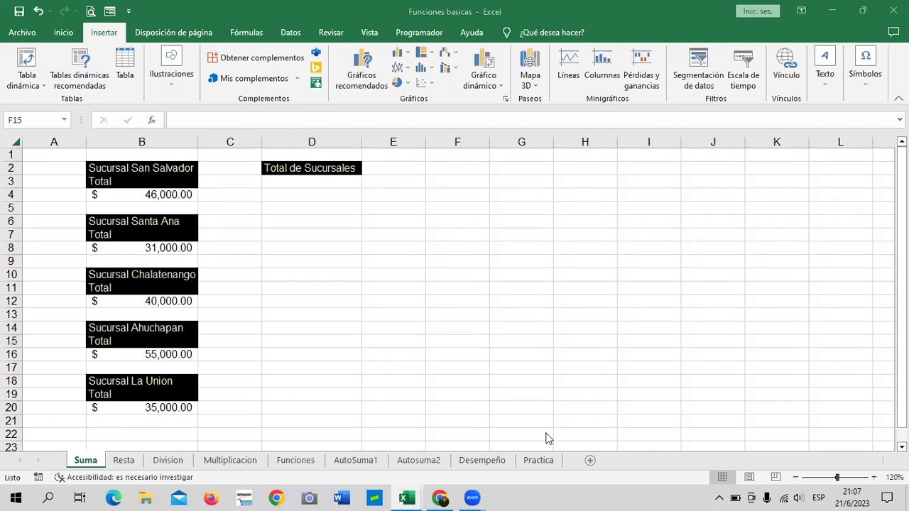
Return to the course in Chrome and select the lesson 4.6 Objetivo de la lección tab
mouse_move(440, 497)
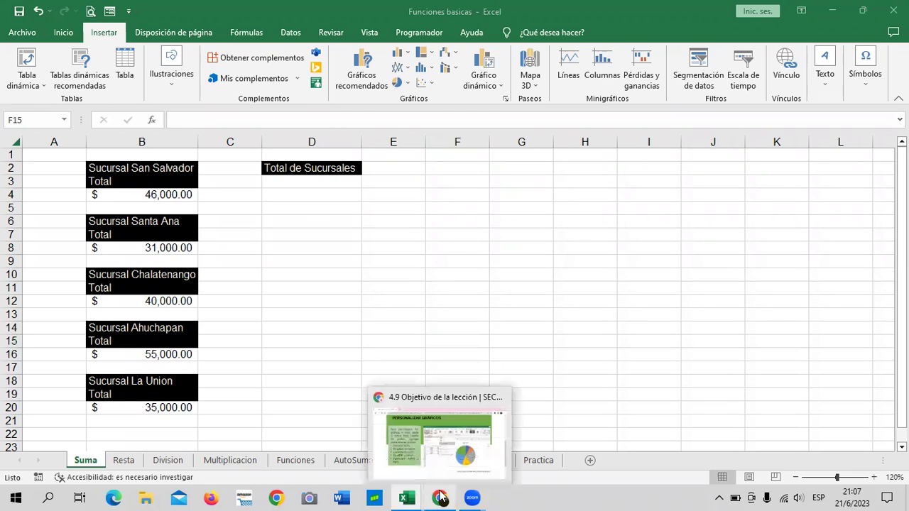
left_click(435, 447)
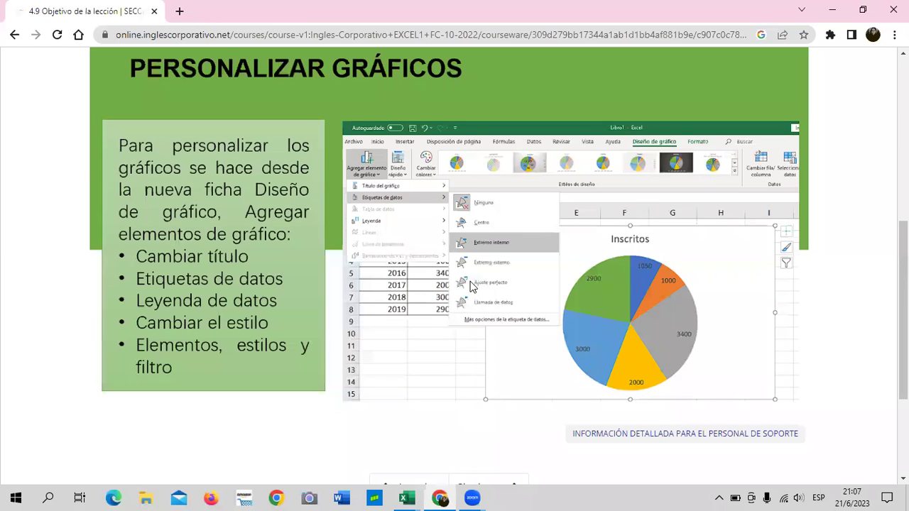
scroll(470, 281, "up", 1)
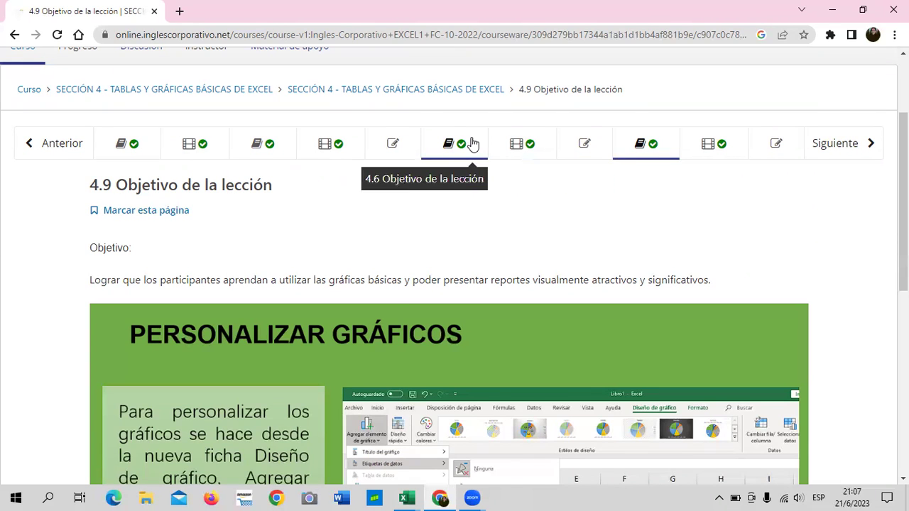
left_click(472, 144)
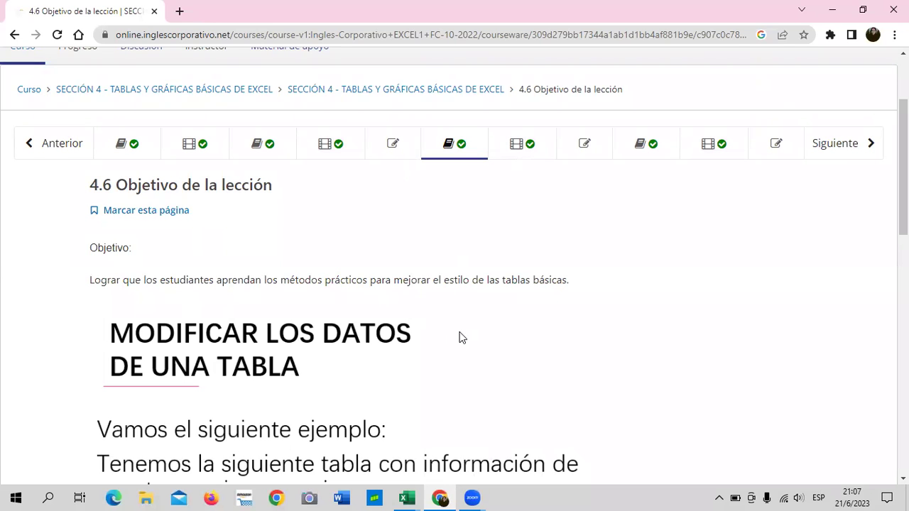
Read through lesson 4.6's content, then continue to lesson 4.7 Modificaciones en las tablas
scroll(459, 337, "down", 2)
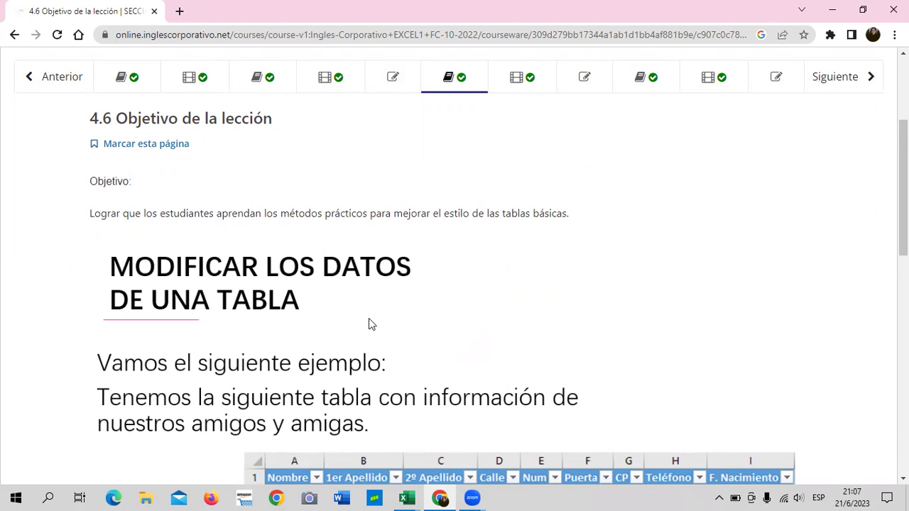
scroll(369, 320, "down", 1)
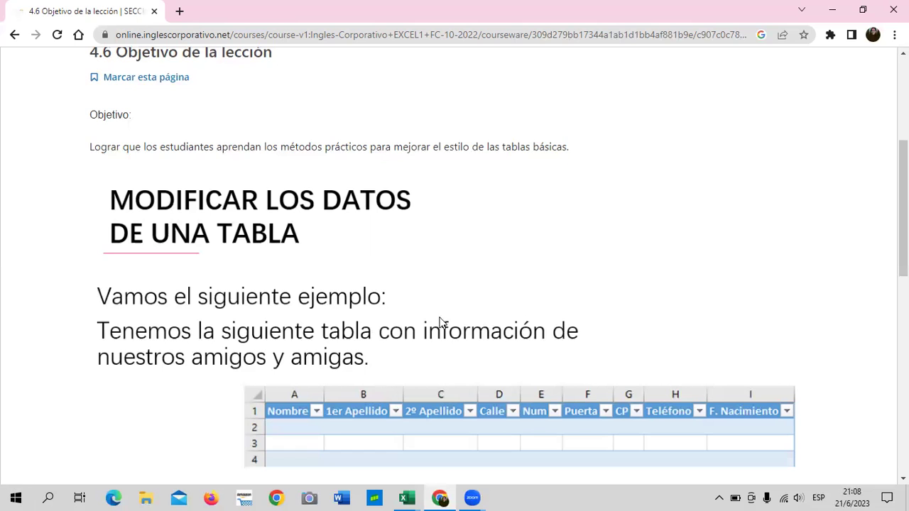
scroll(440, 201, "down", 2)
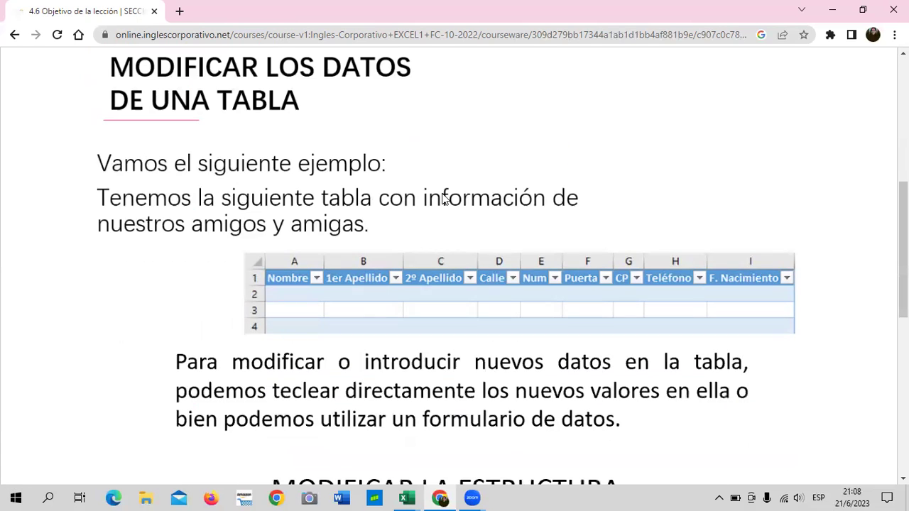
scroll(442, 199, "up", 1)
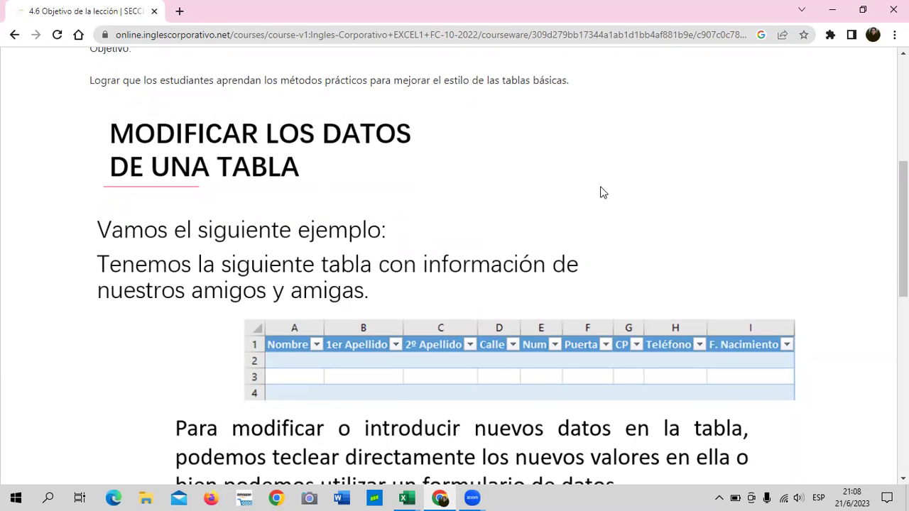
scroll(667, 165, "down", 1)
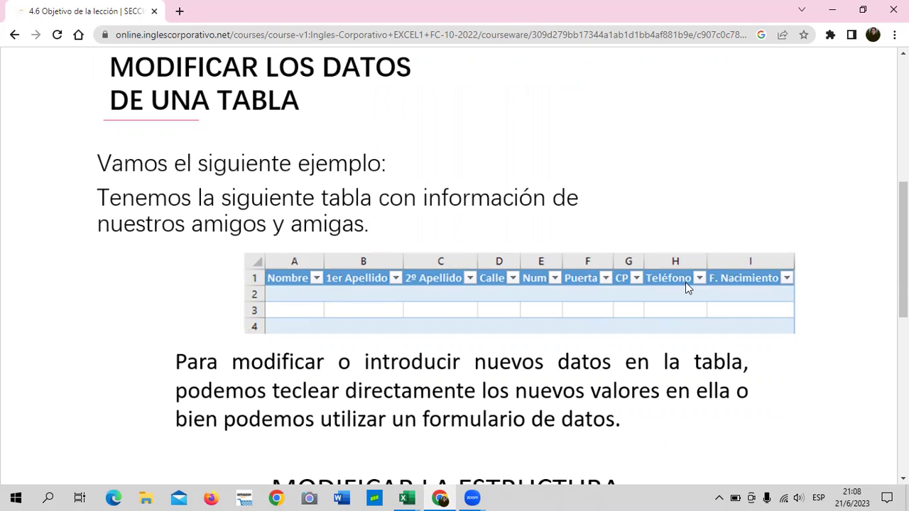
scroll(687, 284, "down", 1)
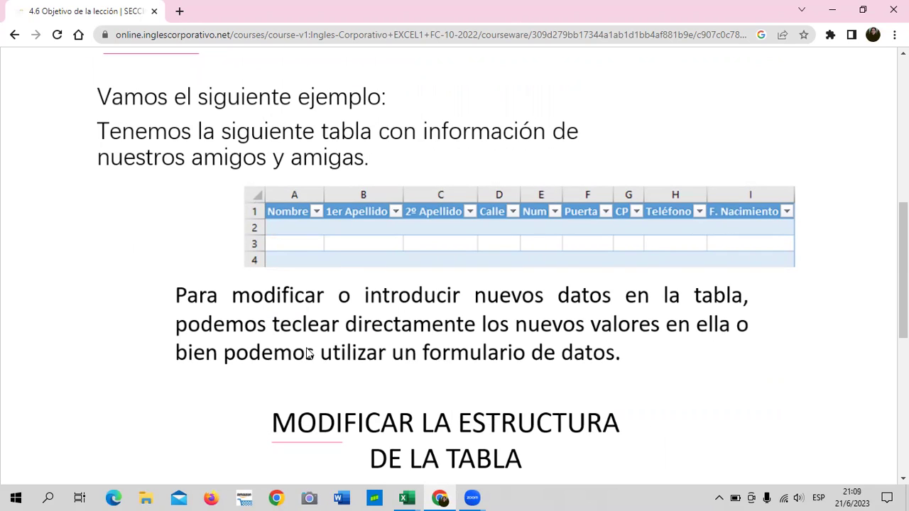
scroll(544, 368, "down", 1)
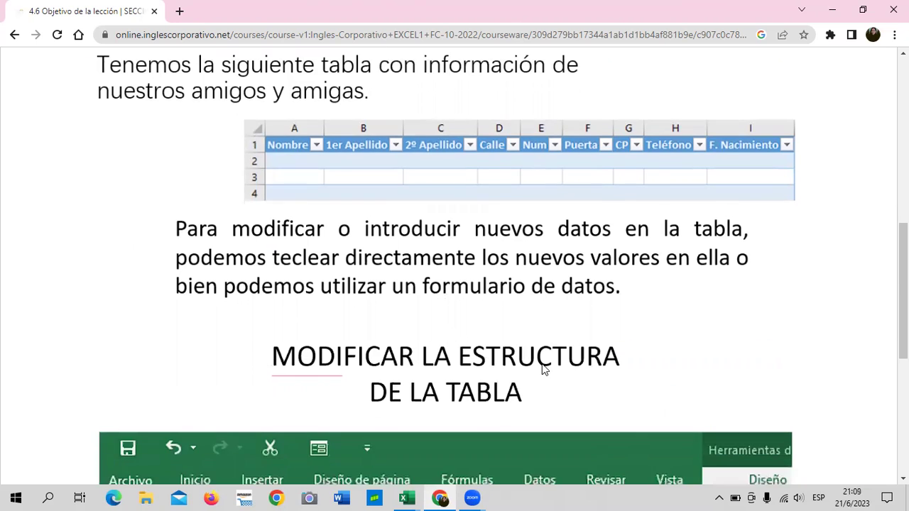
scroll(543, 368, "down", 2)
scroll(541, 368, "down", 1)
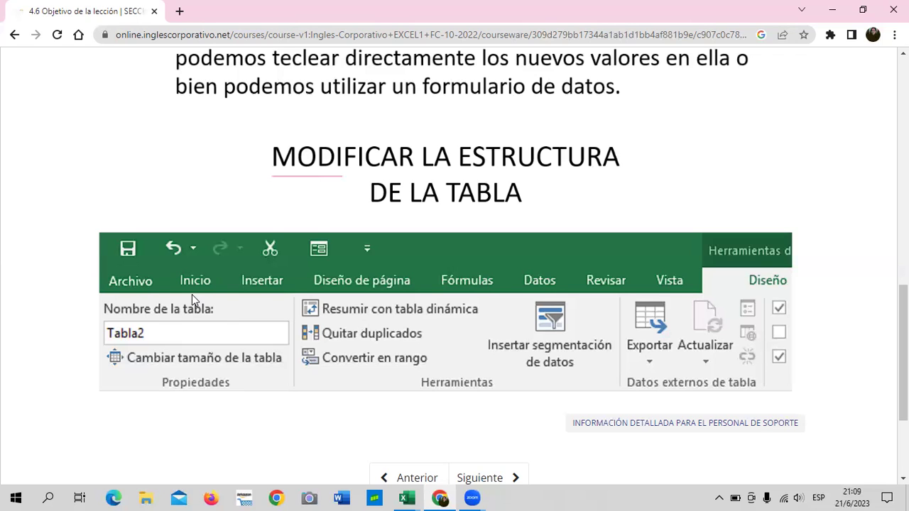
scroll(358, 320, "down", 2)
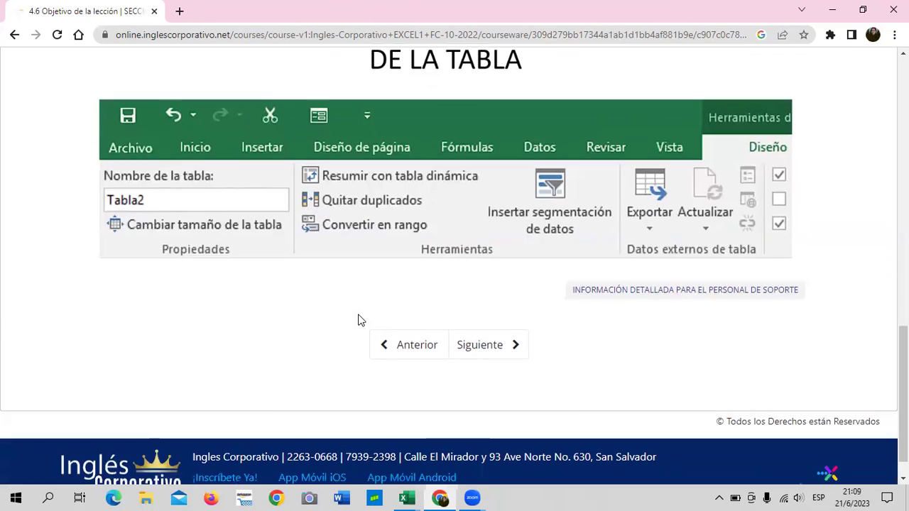
left_click(497, 346)
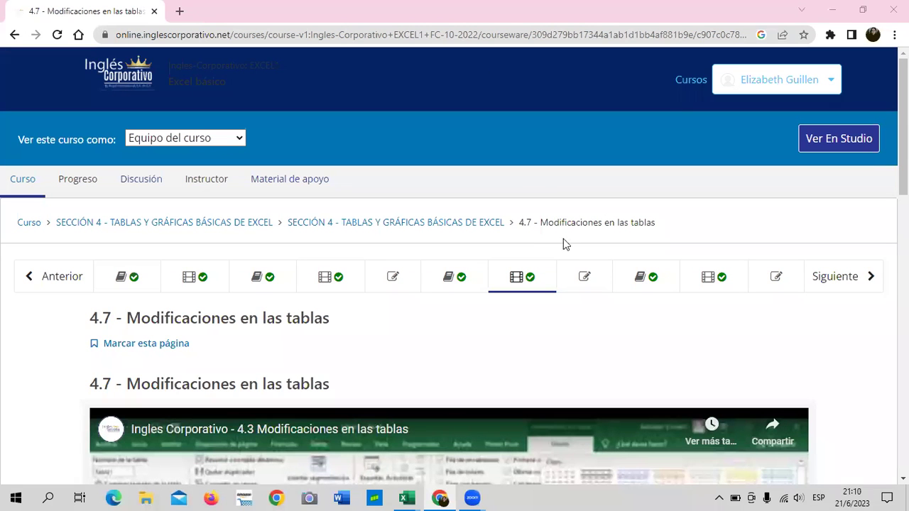
scroll(563, 237, "down", 5)
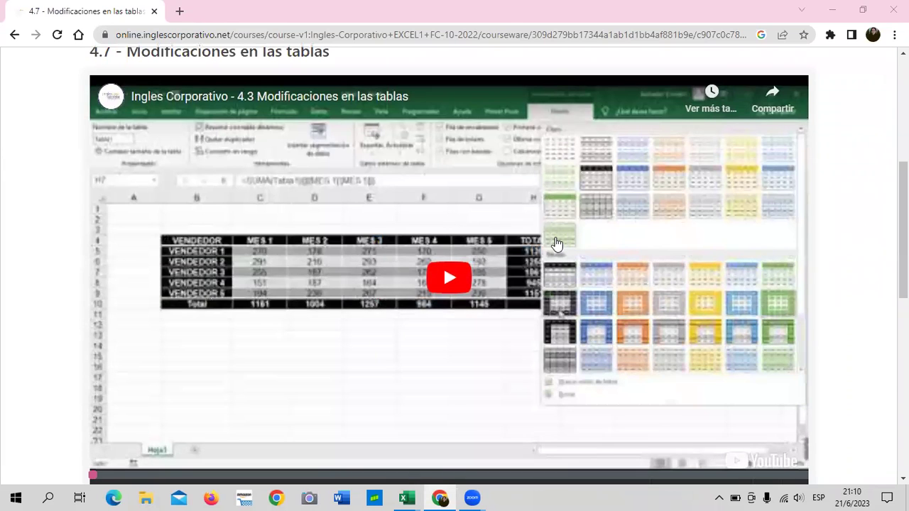
scroll(482, 273, "down", 2)
scroll(481, 269, "up", 3)
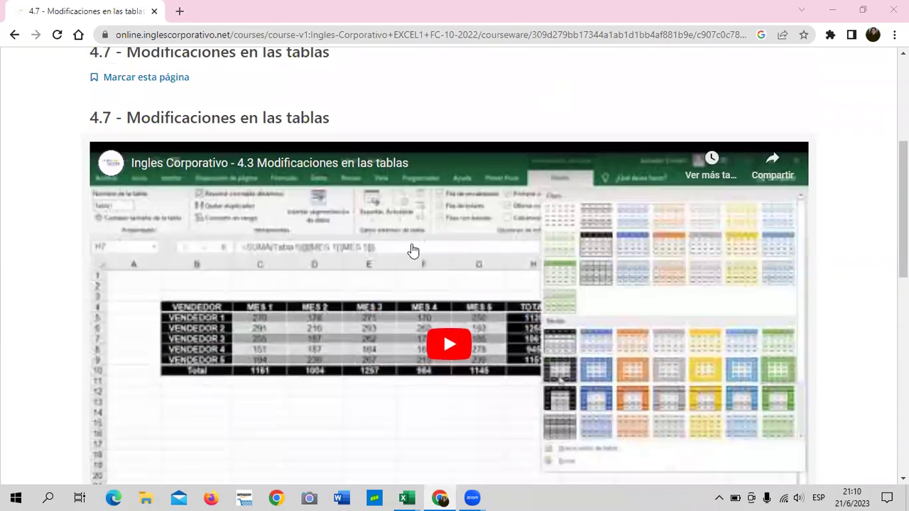
Start the embedded 4.3 Modificaciones en las tablas video and raise the system volume to 48
left_click(443, 338)
scroll(443, 338, "down", 1)
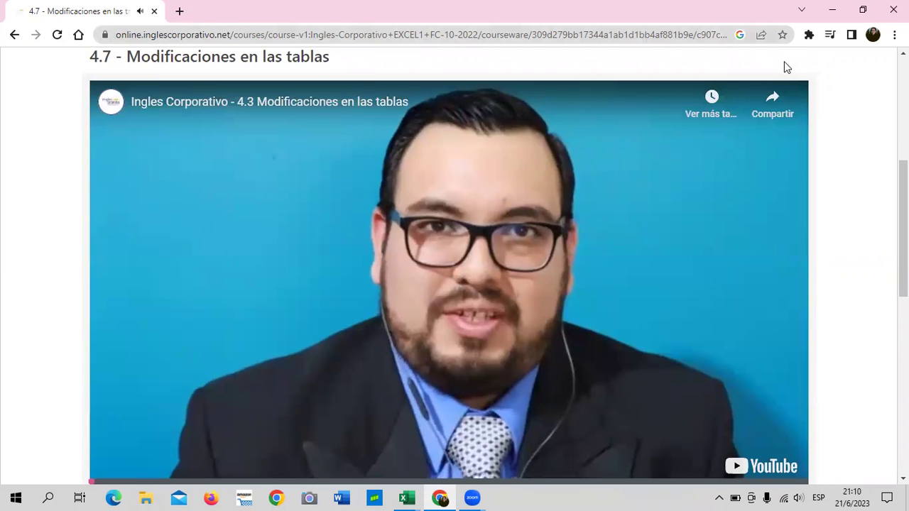
key("XF86AudioRaiseVolume")
key("XF86AudioRaiseVolume")
key("XF86AudioRaiseVolume")
key("XF86AudioRaiseVolume")
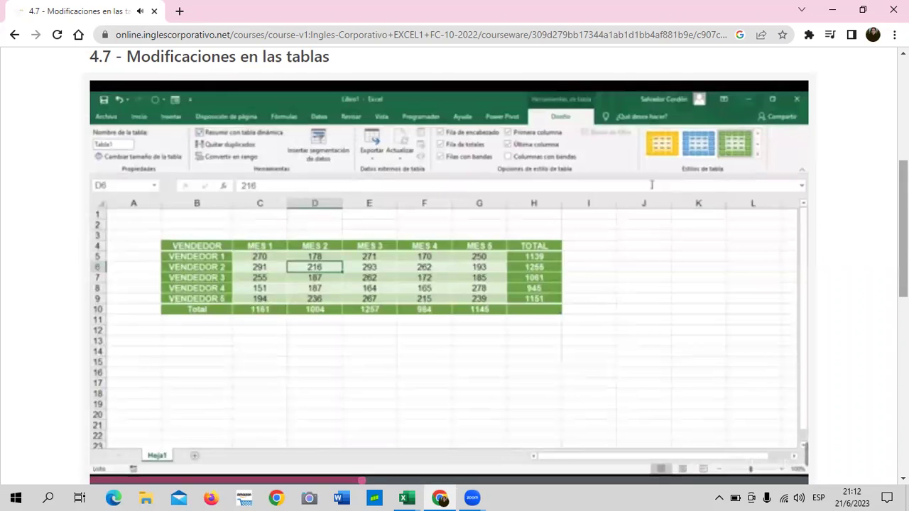
Let the lesson 4.7 video play to its end at 5:06
scroll(454, 284, "down", 1)
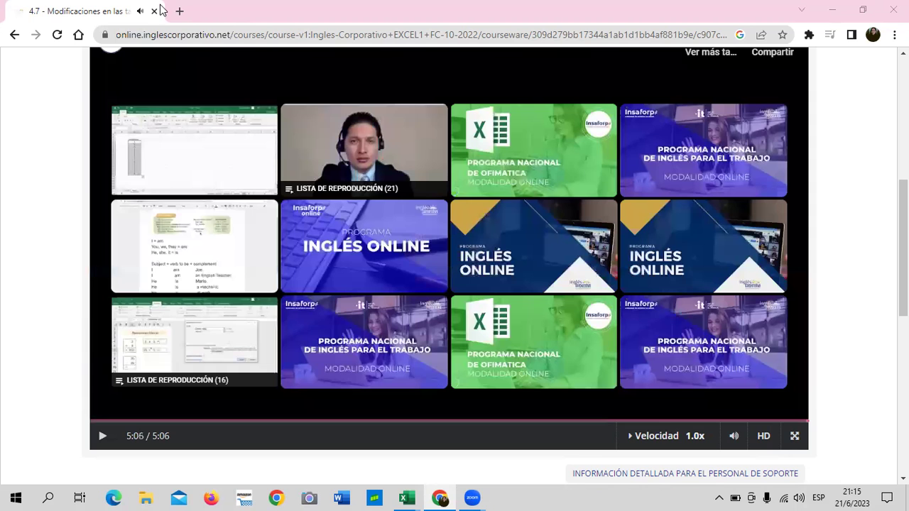
Switch to the 4.3 Modificaciones en las tablas workbook in Excel
scroll(682, 143, "up", 1)
scroll(681, 143, "down", 1)
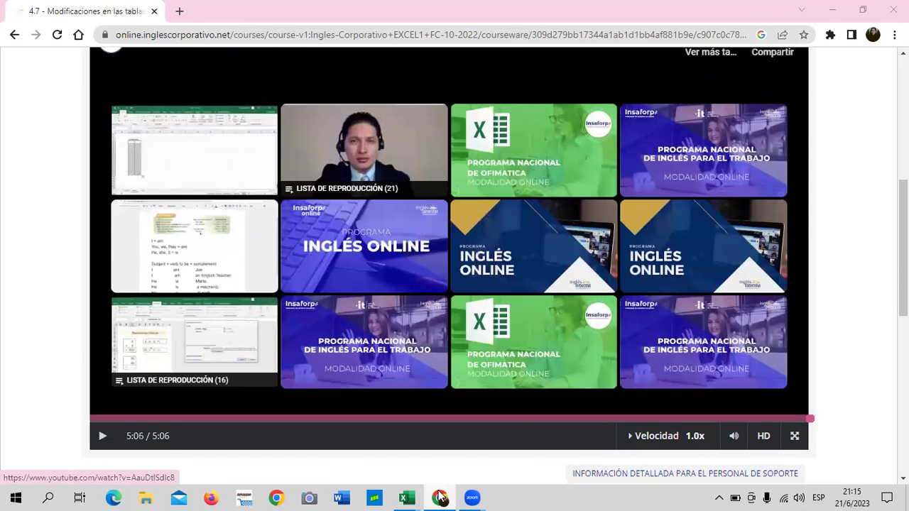
mouse_move(418, 493)
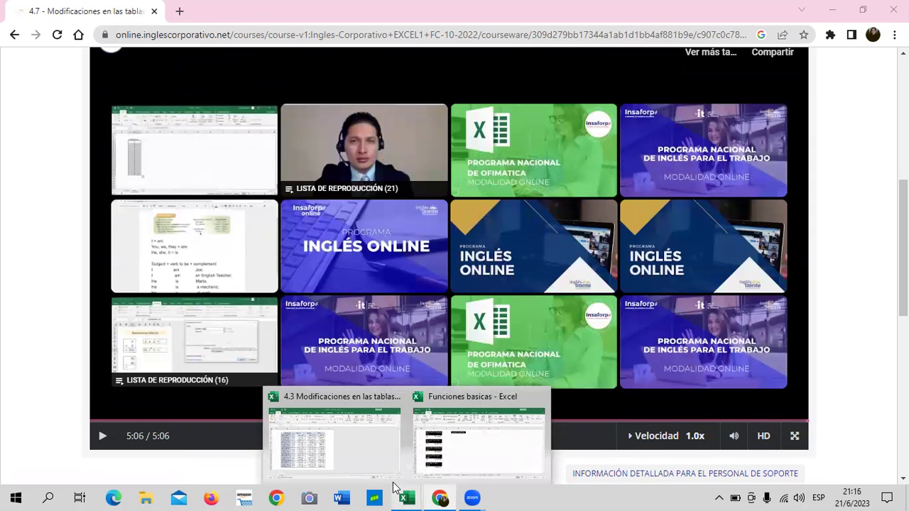
left_click(368, 461)
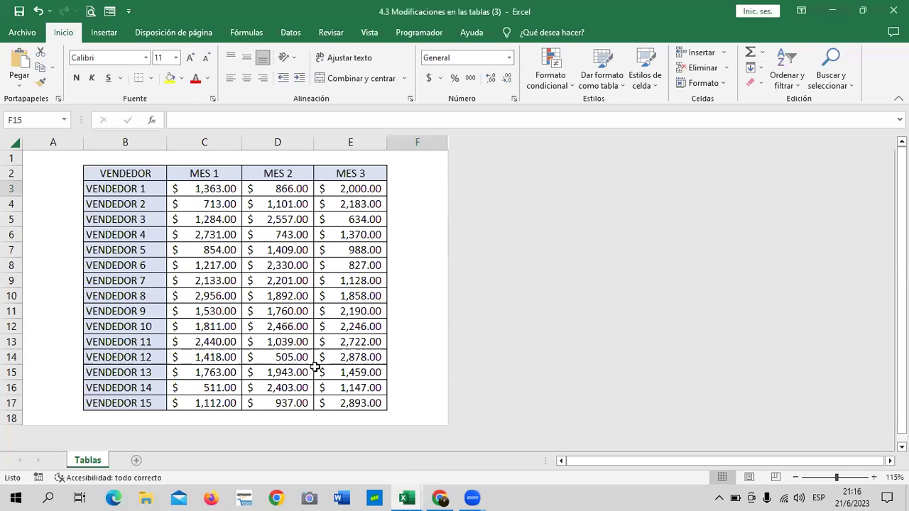
Select cells around the VENDEDOR sales table, ending with the active cell inside it
left_click(421, 204)
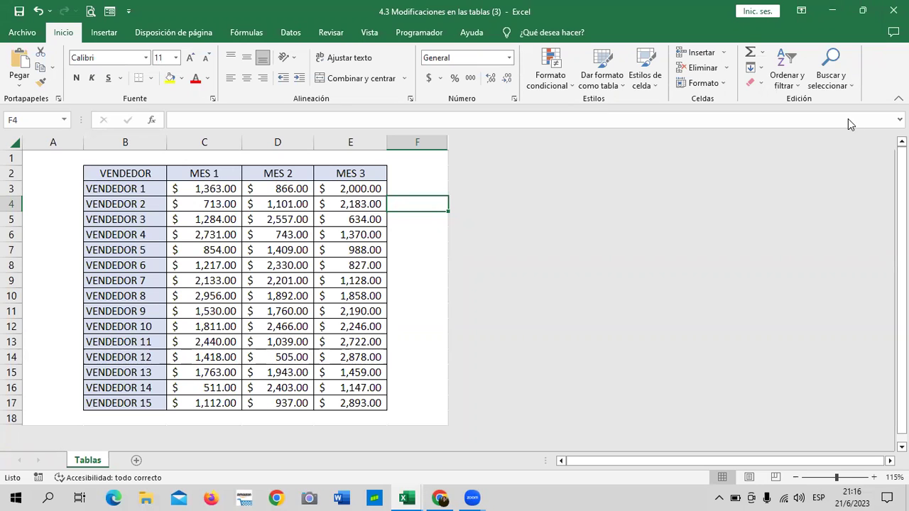
left_click(408, 176)
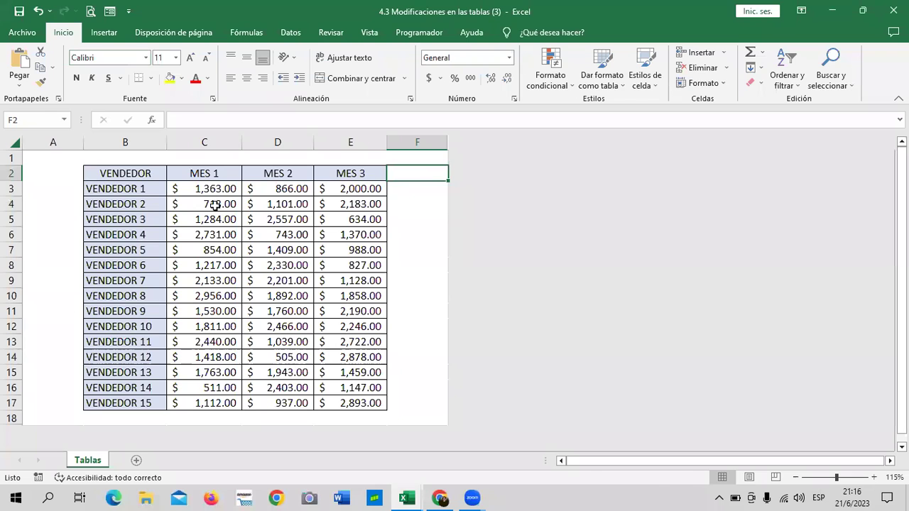
left_click_drag(214, 205, 203, 190)
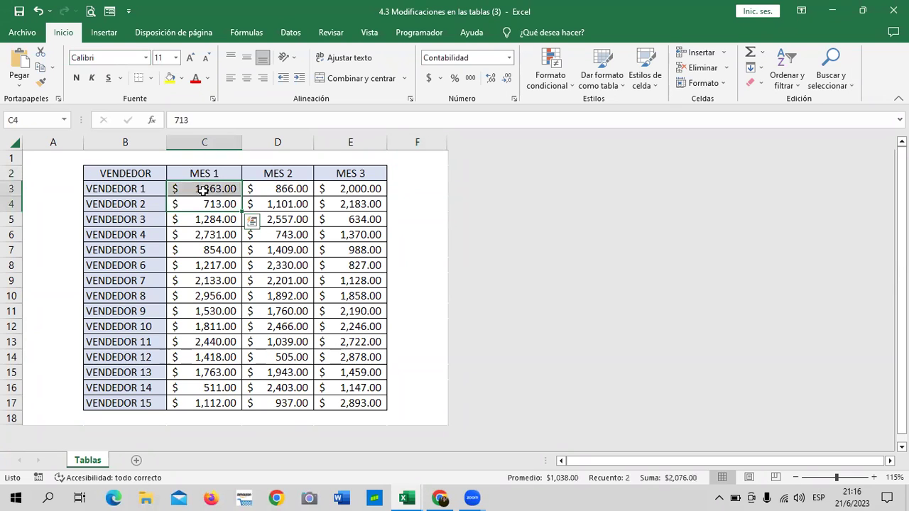
left_click(325, 388)
left_click(277, 403)
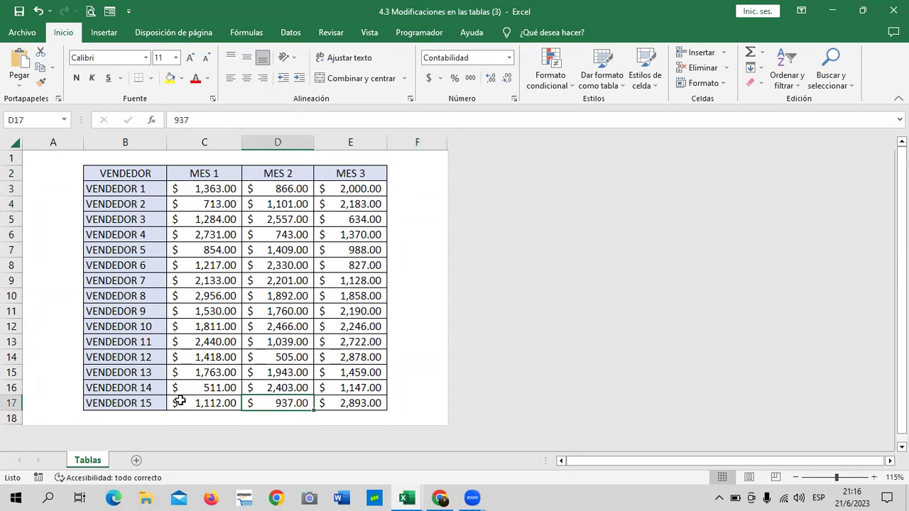
left_click(180, 401)
left_click(169, 230)
left_click(188, 200)
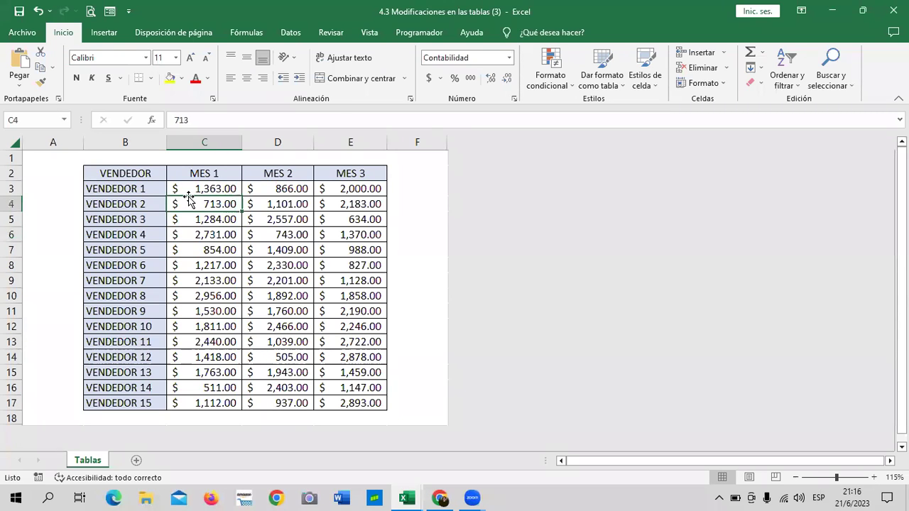
left_click(347, 192)
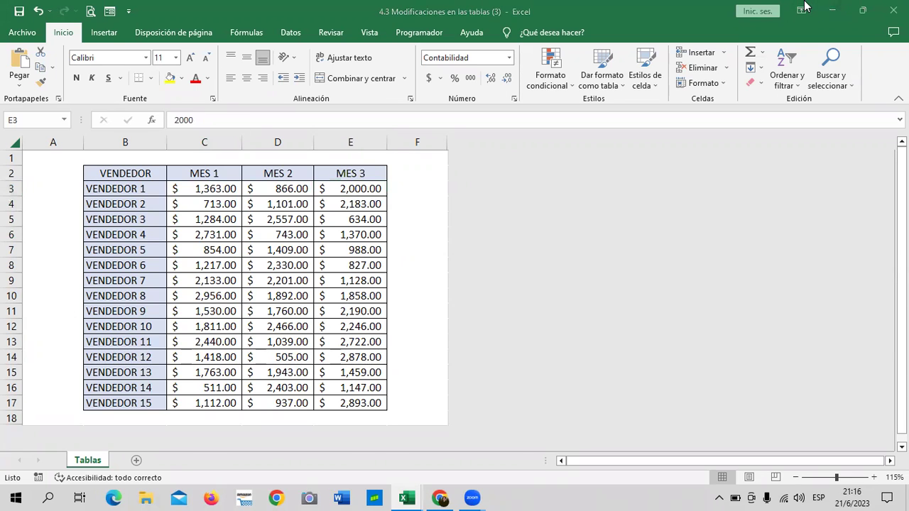
left_click(110, 32)
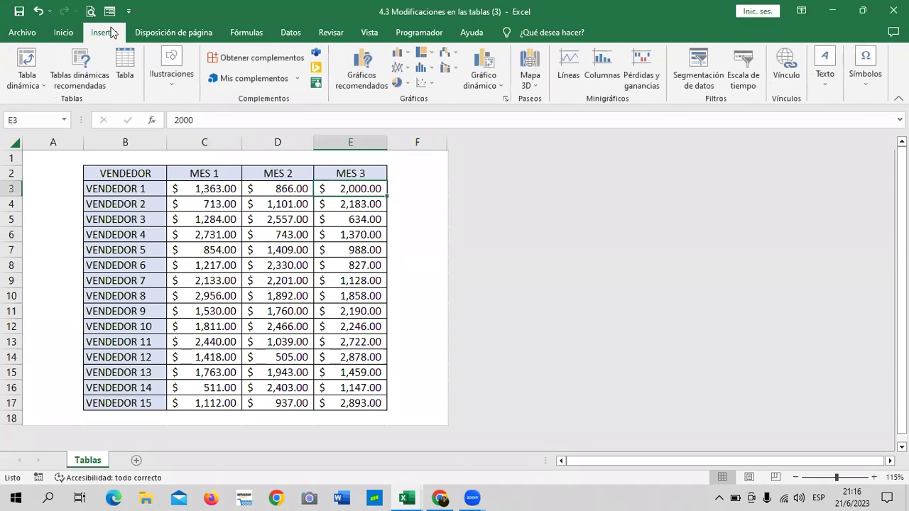
left_click(131, 70)
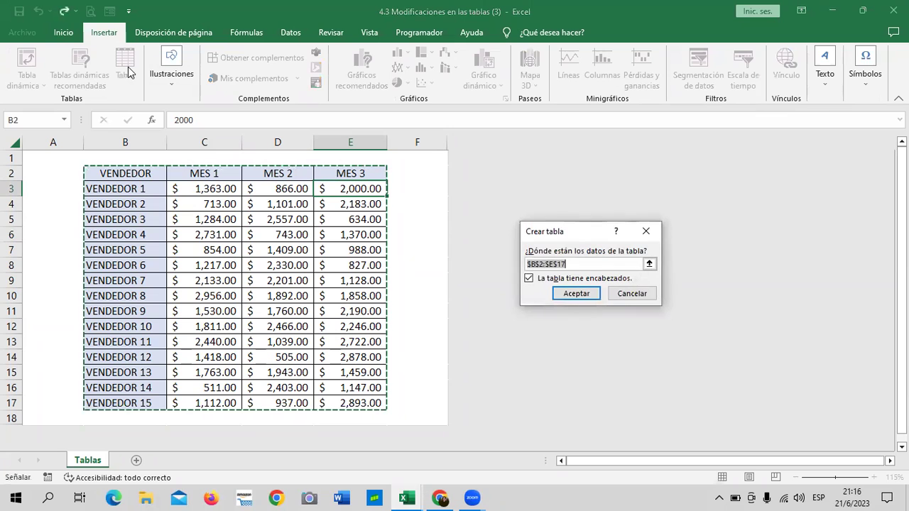
left_click(573, 295)
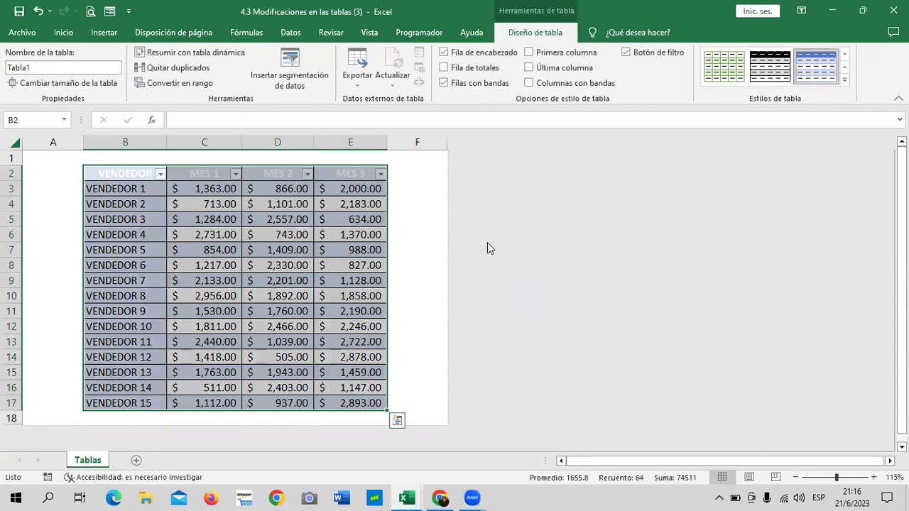
left_click(401, 188)
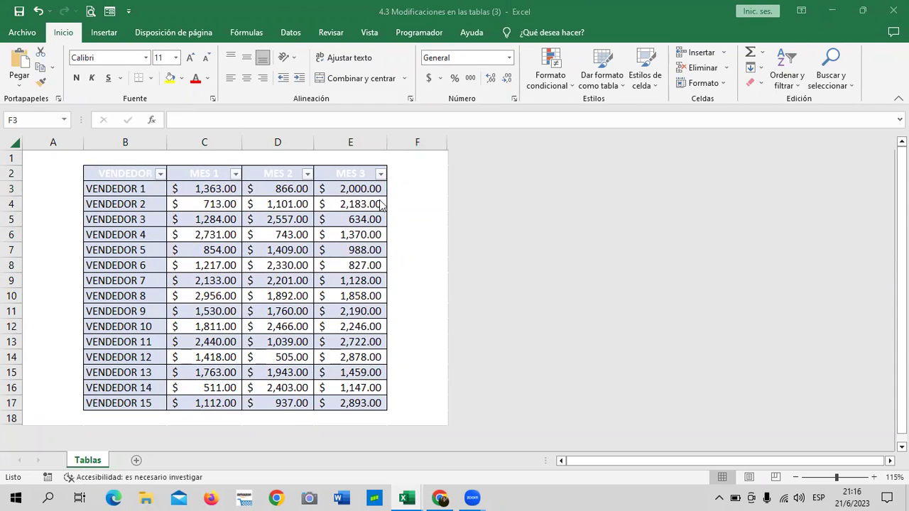
With a Tabla1 cell active, expand the Diseño de tabla style gallery of Claro, Medio and Oscuro styles
left_click(354, 208)
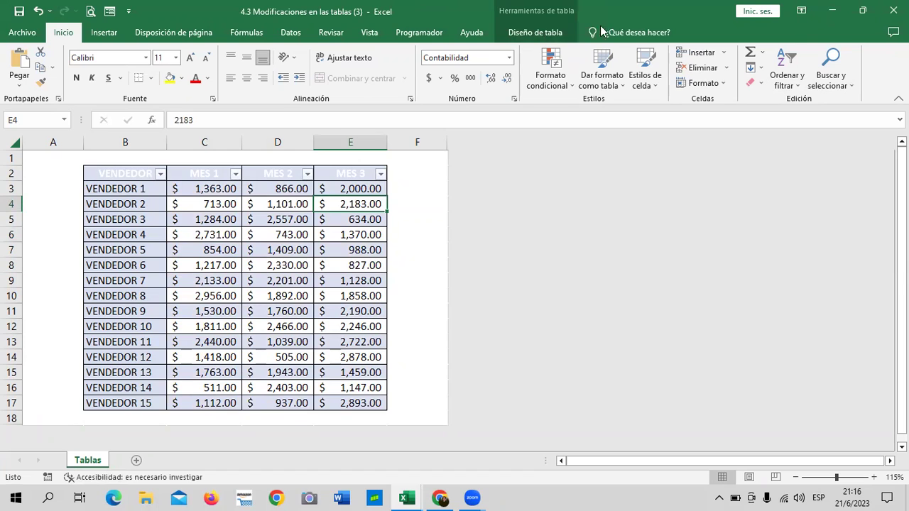
left_click(542, 36)
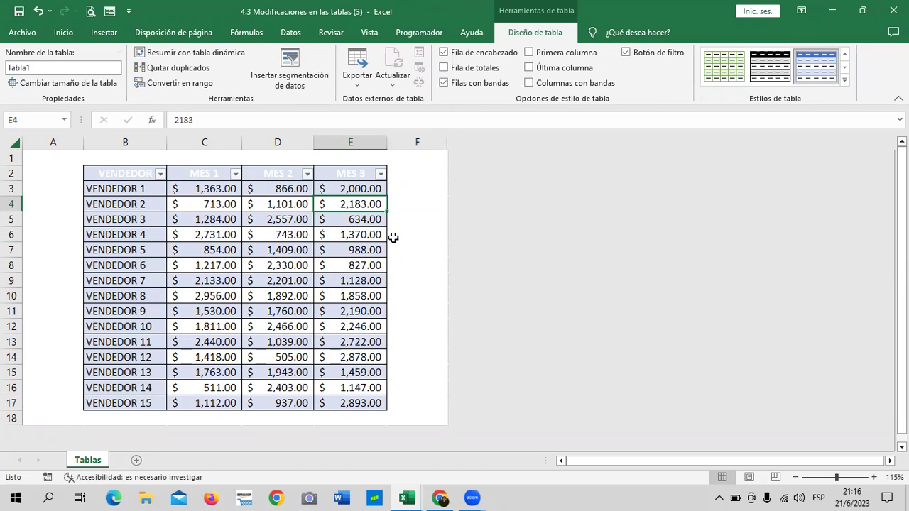
left_click(844, 79)
scroll(899, 213, "down", 3)
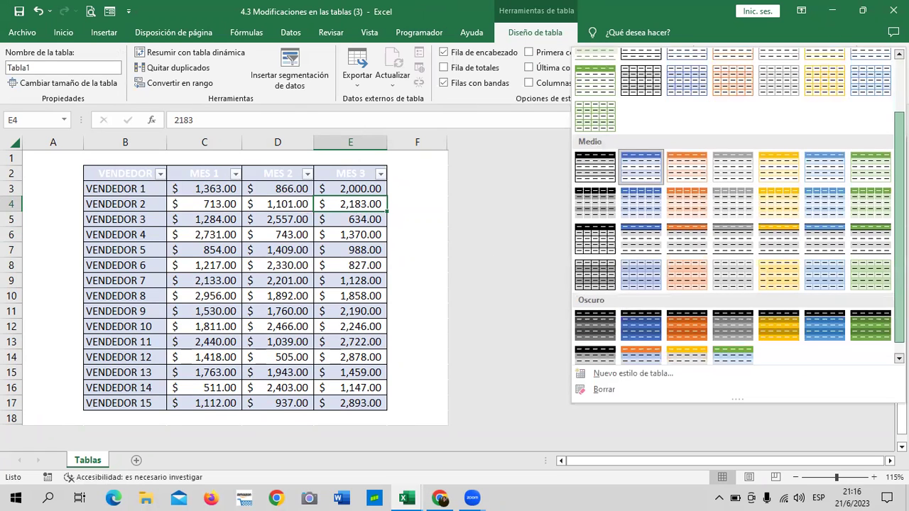
Format Estilo de tabla 1's Última celda de totales as bold italic dark blue text on light blue fill
left_click(612, 374)
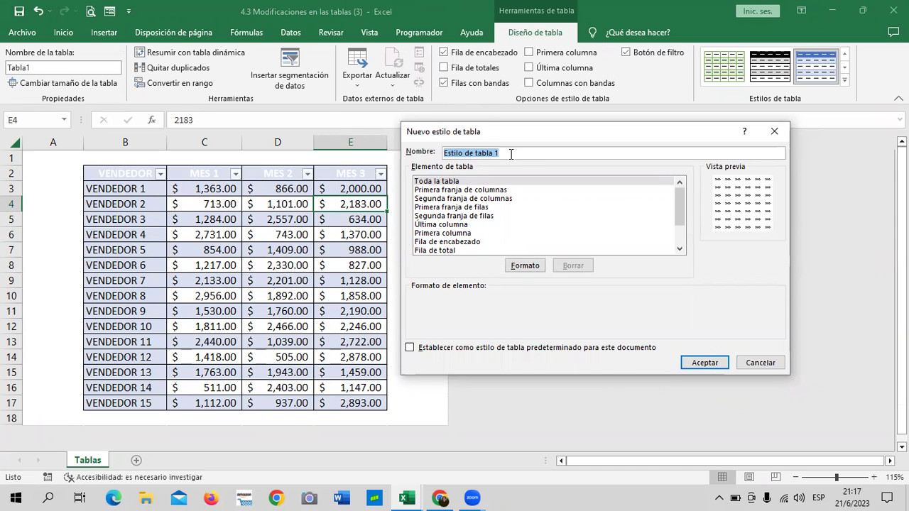
left_click_drag(678, 206, 680, 236)
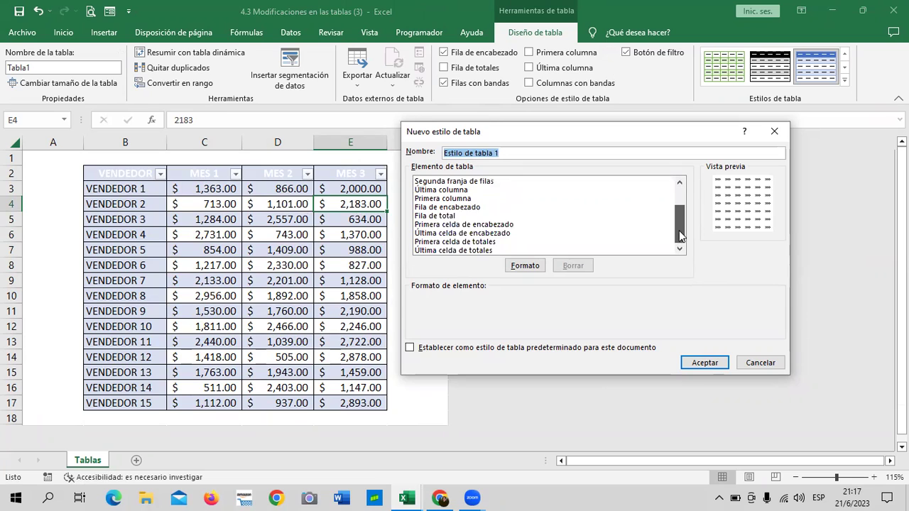
left_click(480, 251)
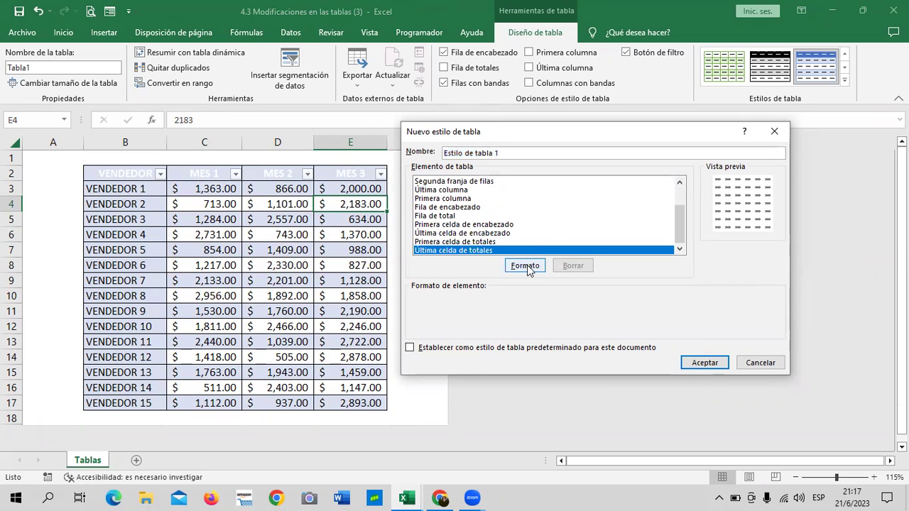
left_click(527, 266)
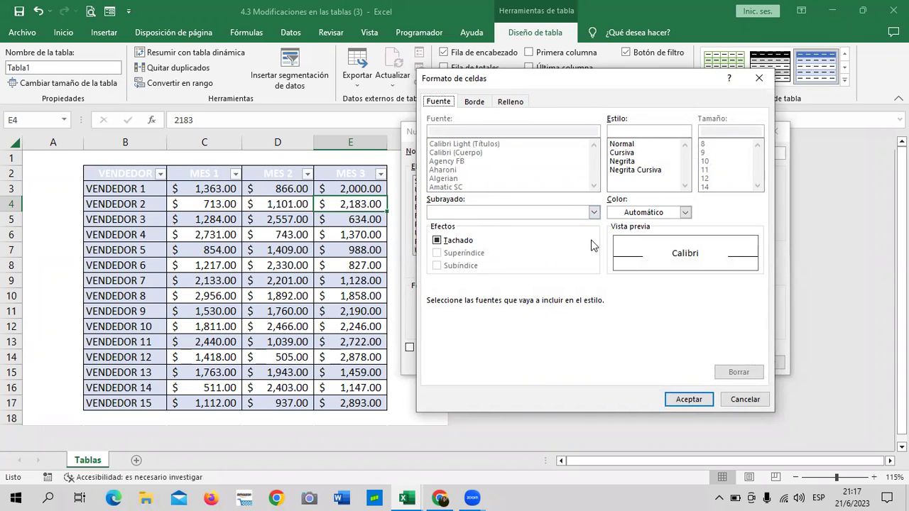
left_click(643, 170)
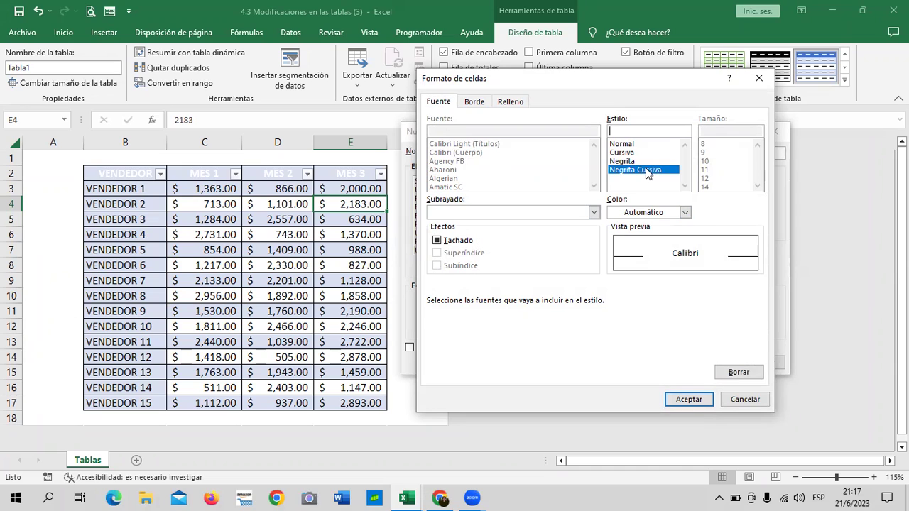
left_click(685, 211)
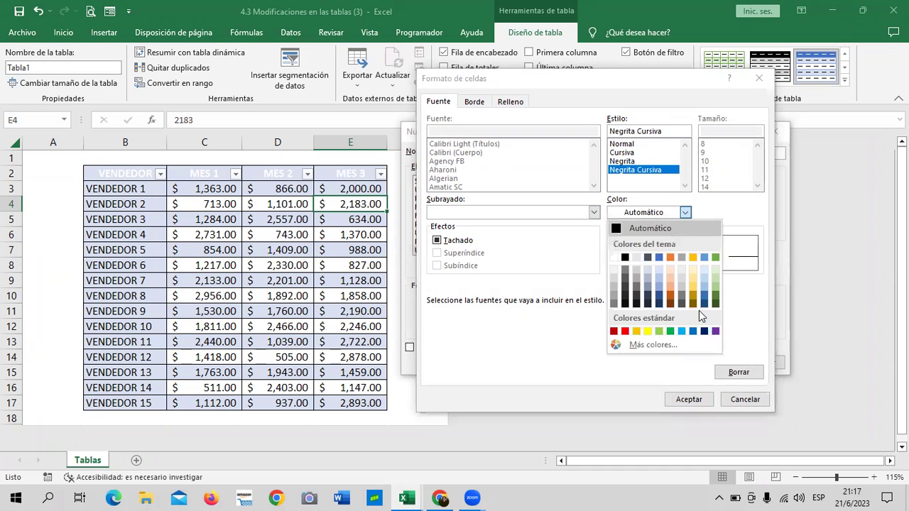
left_click(704, 304)
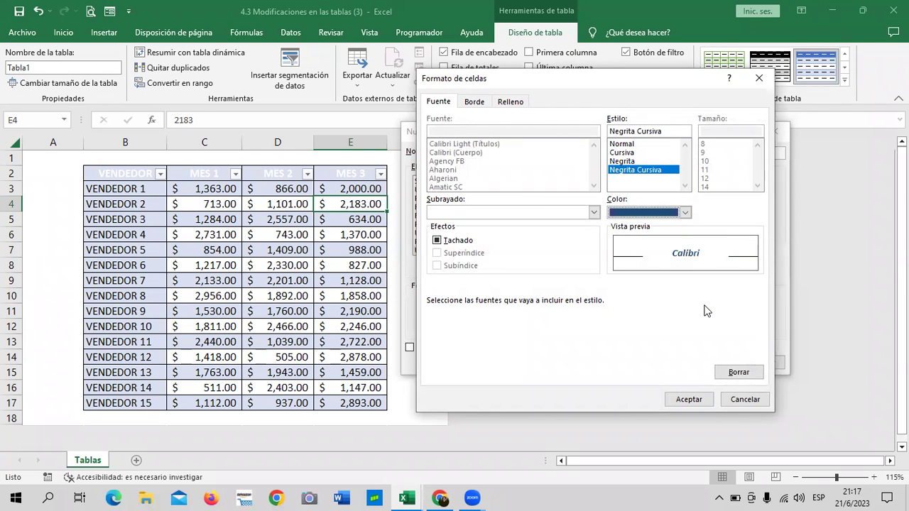
left_click(506, 103)
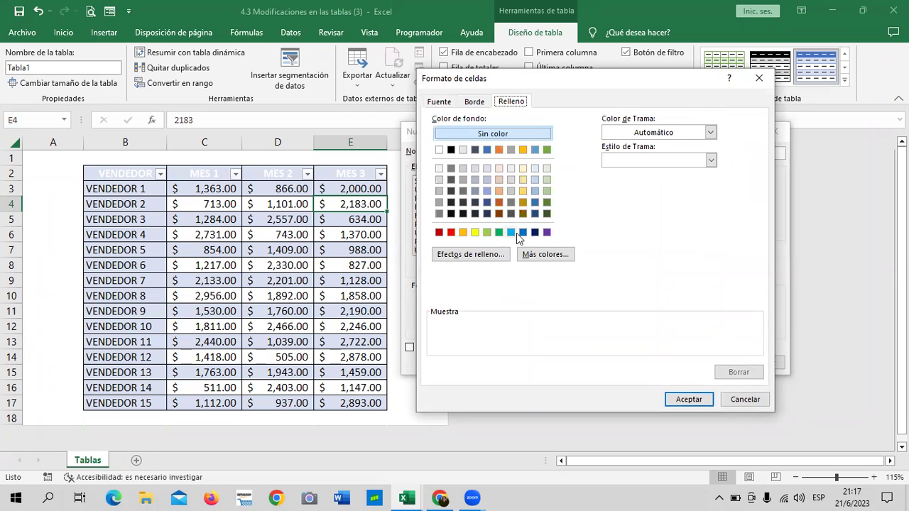
left_click(535, 190)
left_click(681, 400)
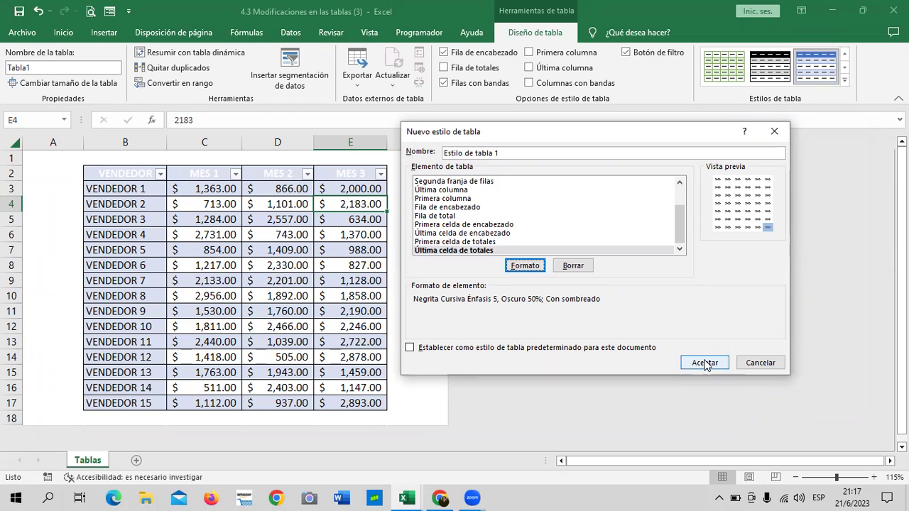
Save Estilo de tabla 1 as the default table style, then reselect cell E17 in the table
left_click(474, 351)
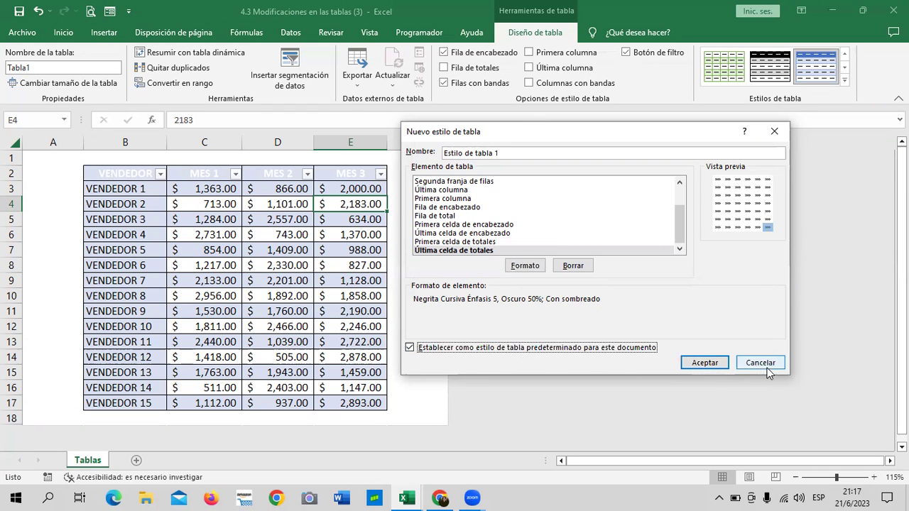
left_click(704, 363)
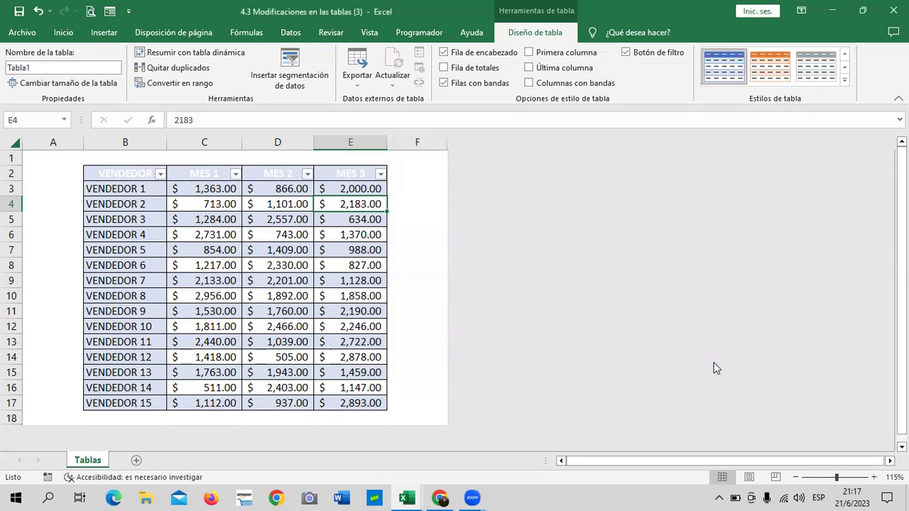
left_click(411, 250)
left_click(331, 280)
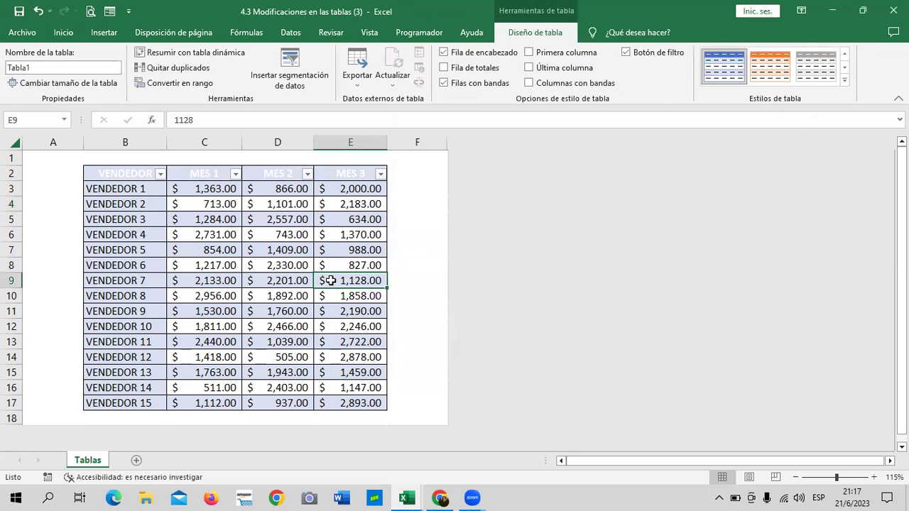
left_click(339, 403)
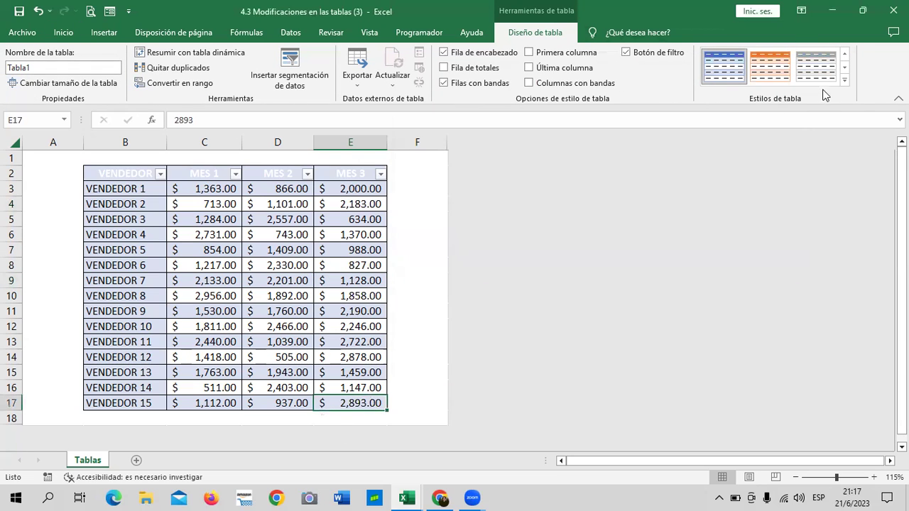
Apply the custom Estilo de tabla 1 to the sales table, then switch to the first Claro style
left_click(845, 81)
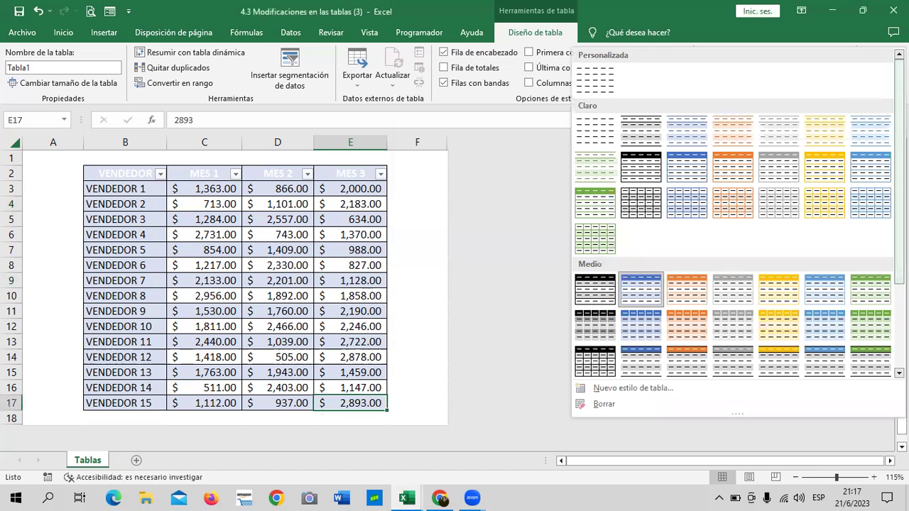
left_click(597, 85)
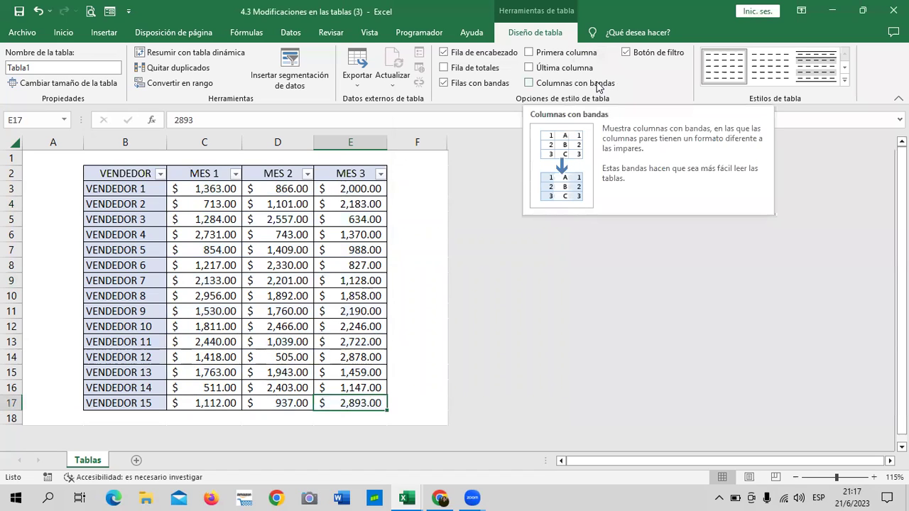
left_click(845, 83)
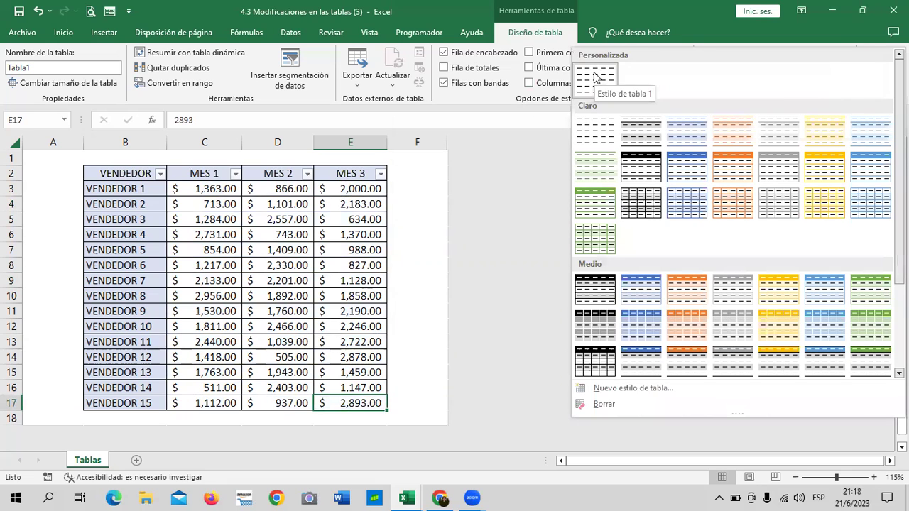
left_click(345, 402)
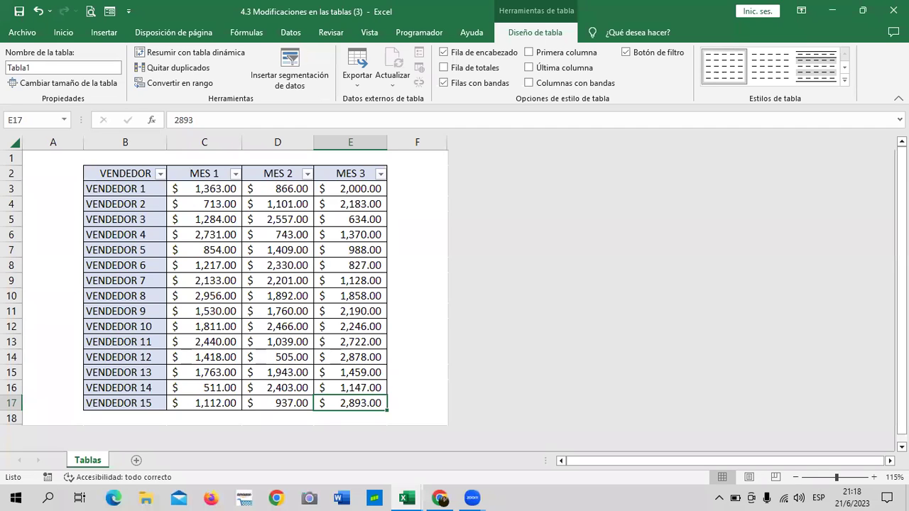
left_click(844, 80)
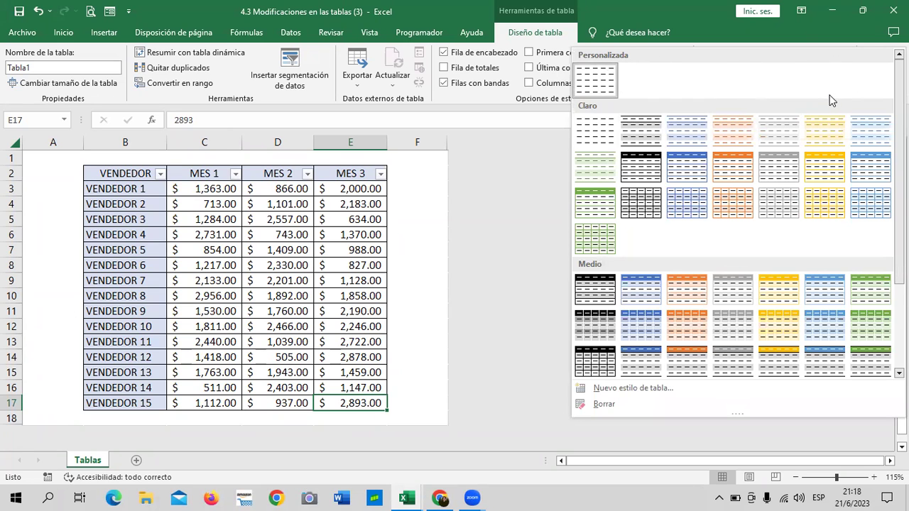
left_click(591, 135)
left_click(345, 221)
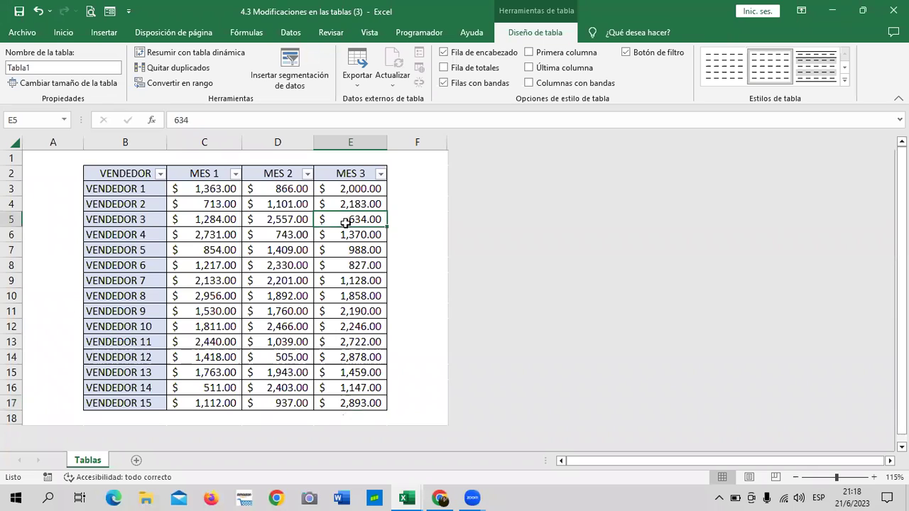
left_click(845, 80)
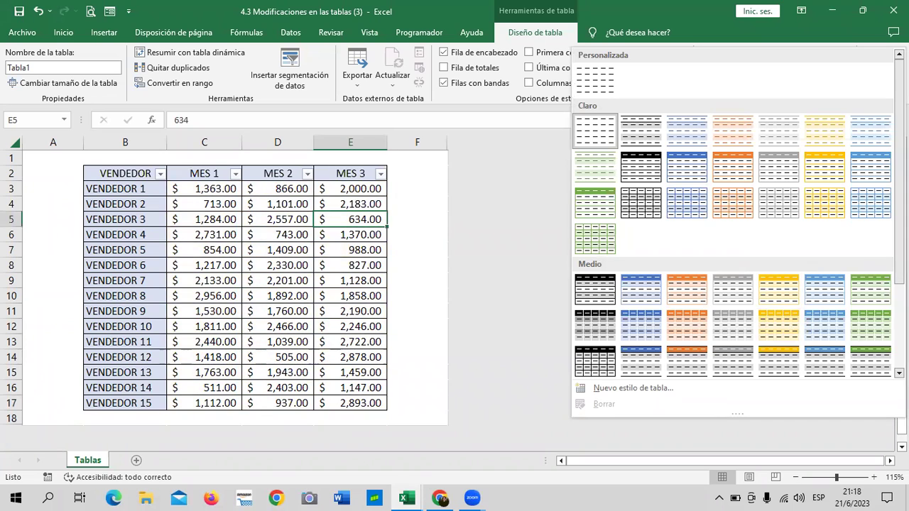
Browse down the table style gallery toward the Oscuro styles without applying one
scroll(857, 338, "down", 3)
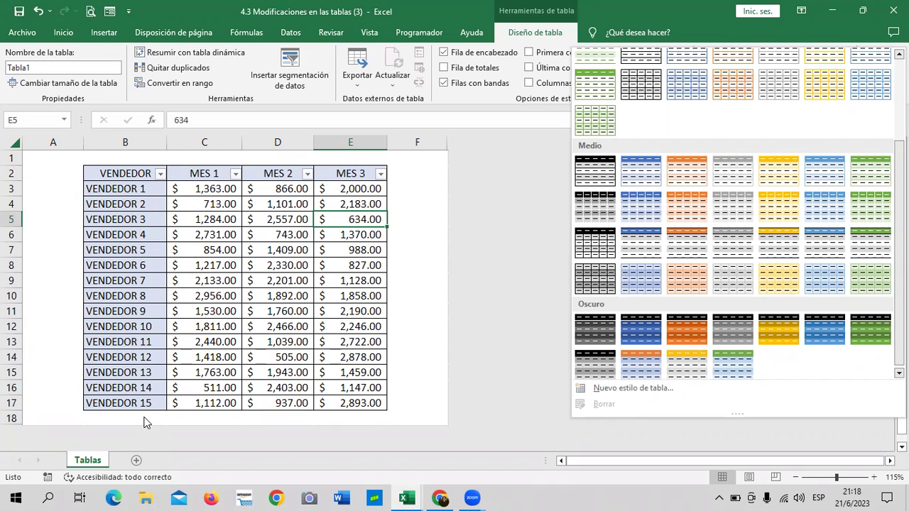
key("Escape")
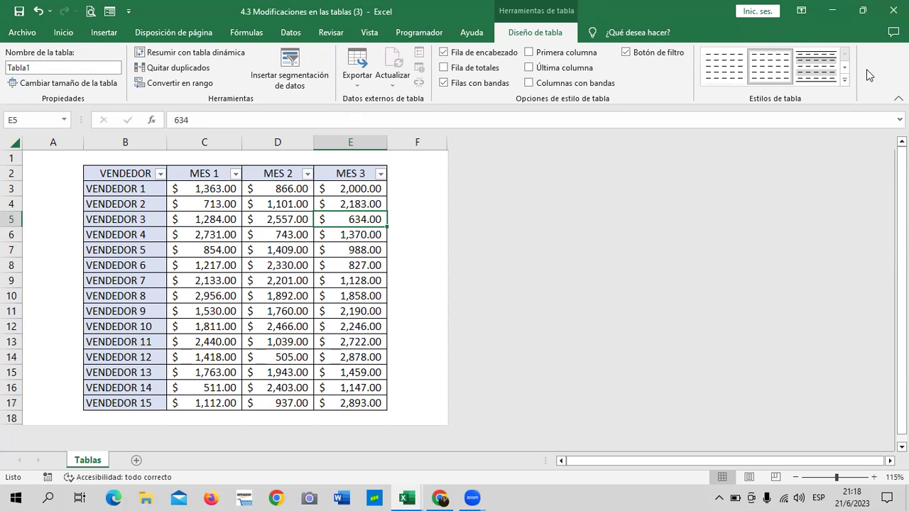
left_click(845, 81)
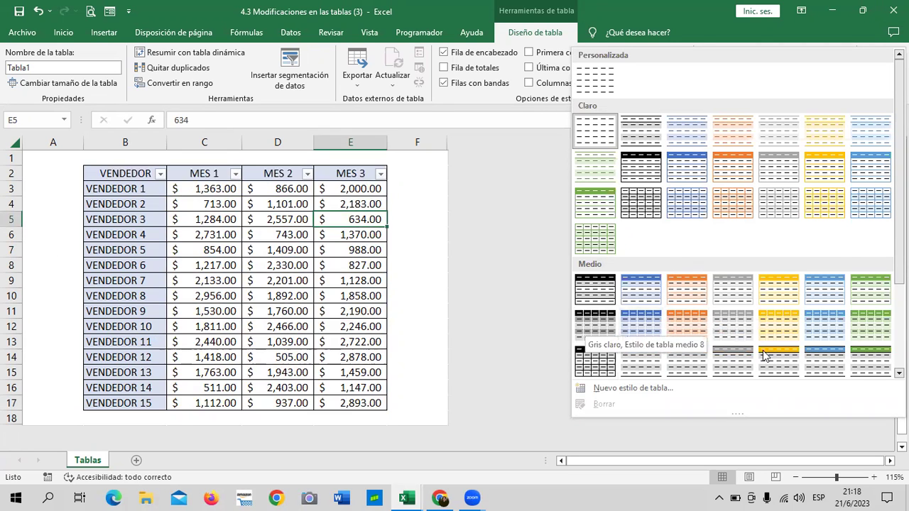
scroll(899, 213, "down", 2)
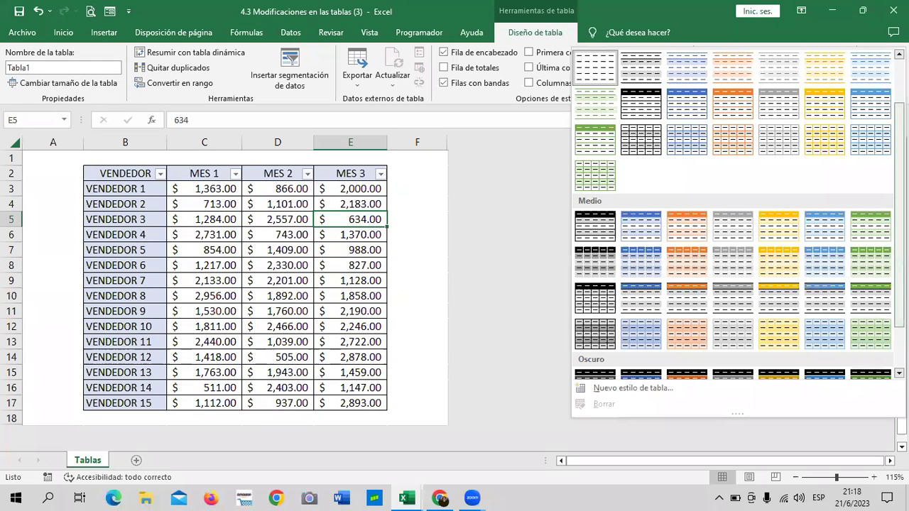
scroll(855, 370, "down", 2)
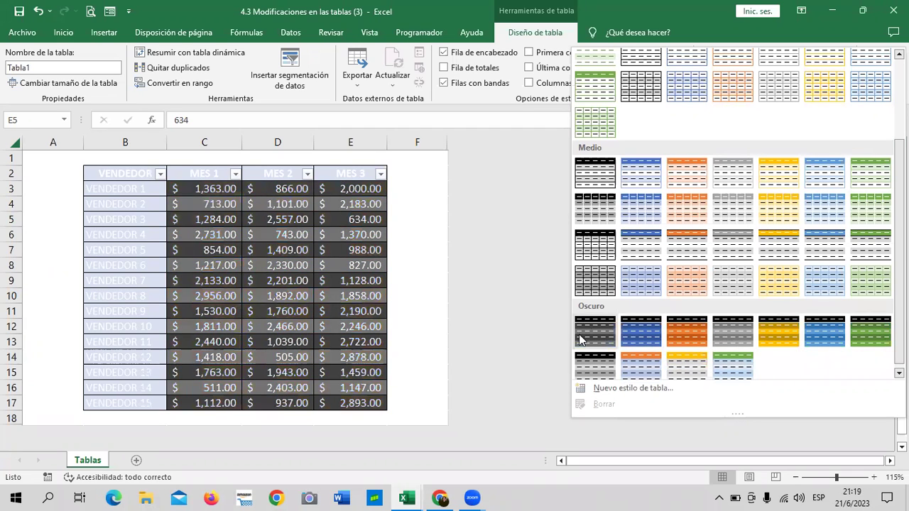
Apply the dark grey style to the sales table and step outside it to view the result
left_click(582, 367)
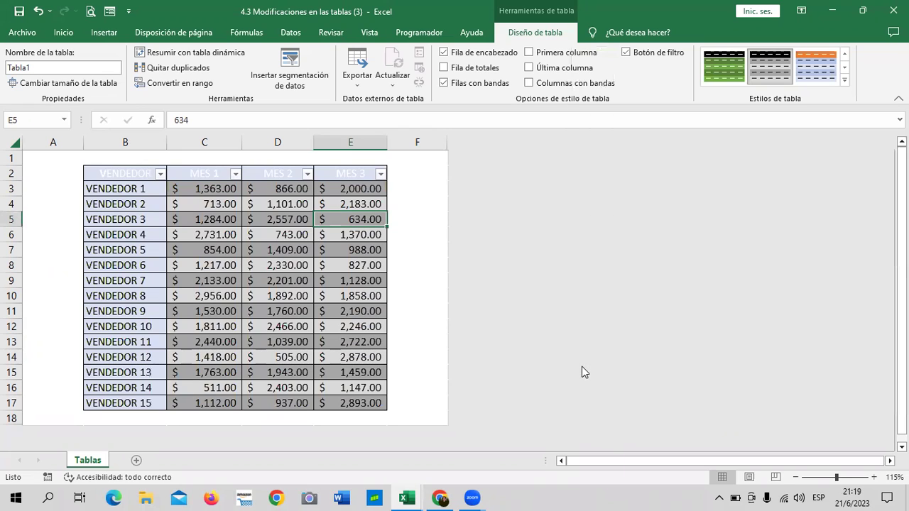
left_click(429, 264)
left_click(253, 418)
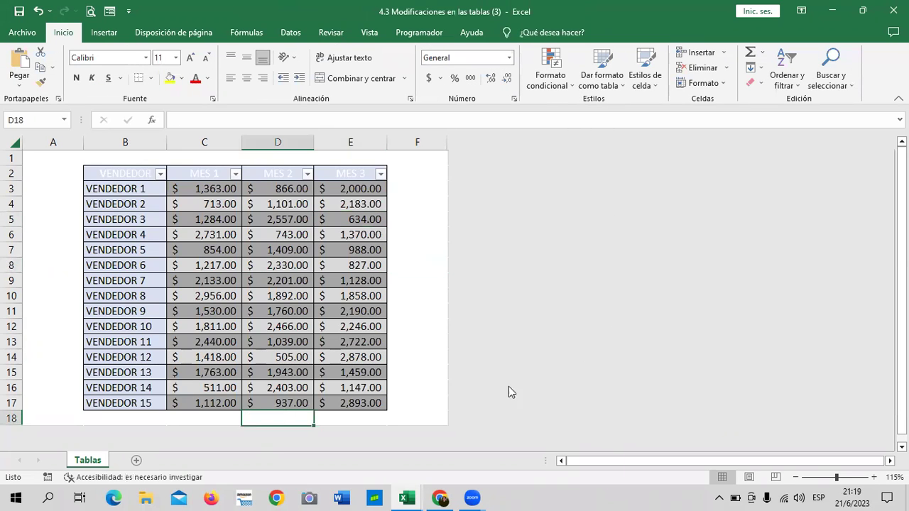
scroll(508, 386, "down", 1)
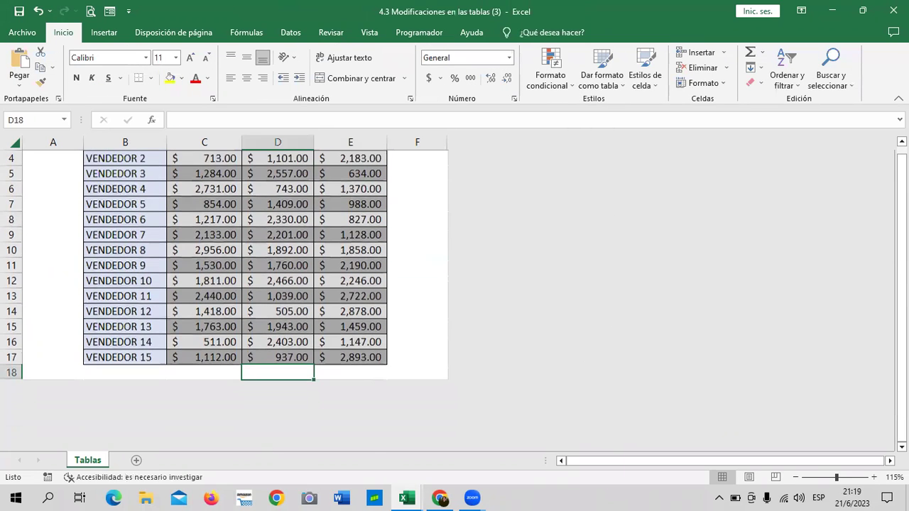
Make row 18 taller and unhide the rows hidden after it with Mostrar
left_click(11, 372)
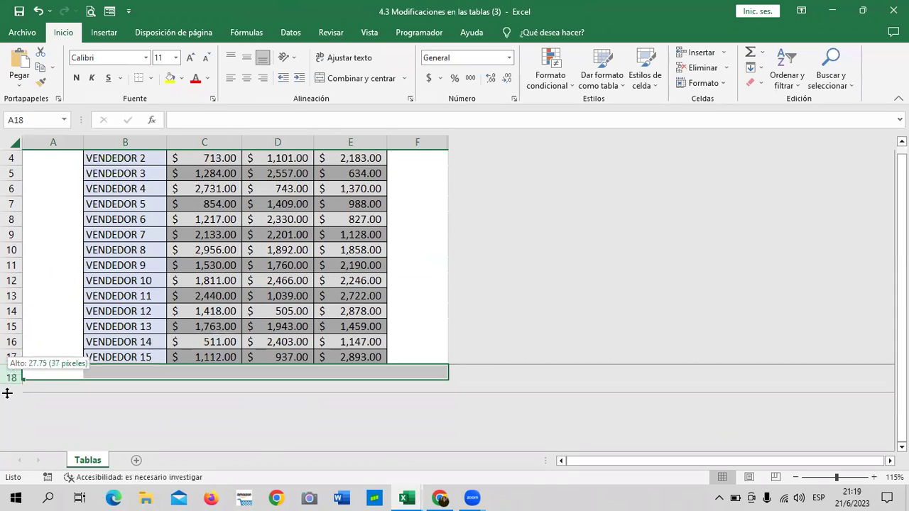
left_click_drag(10, 380, 10, 394)
left_click(419, 304)
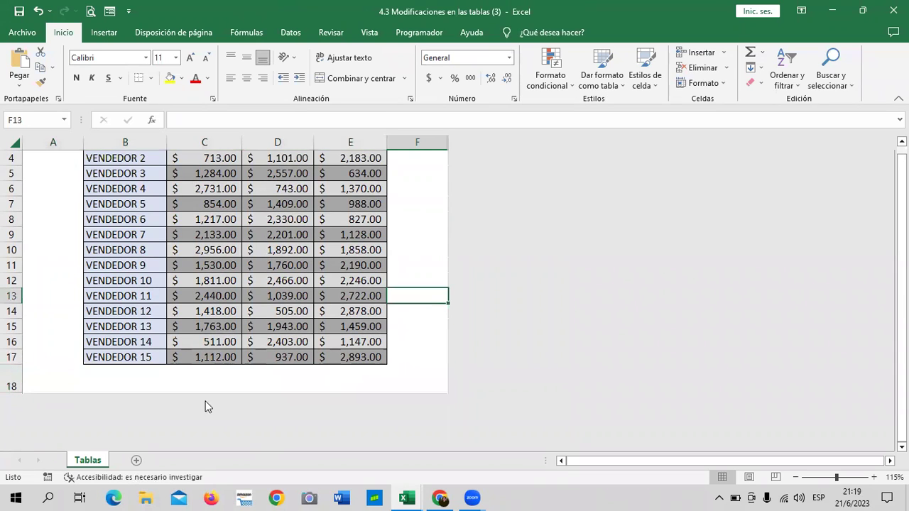
left_click(13, 384)
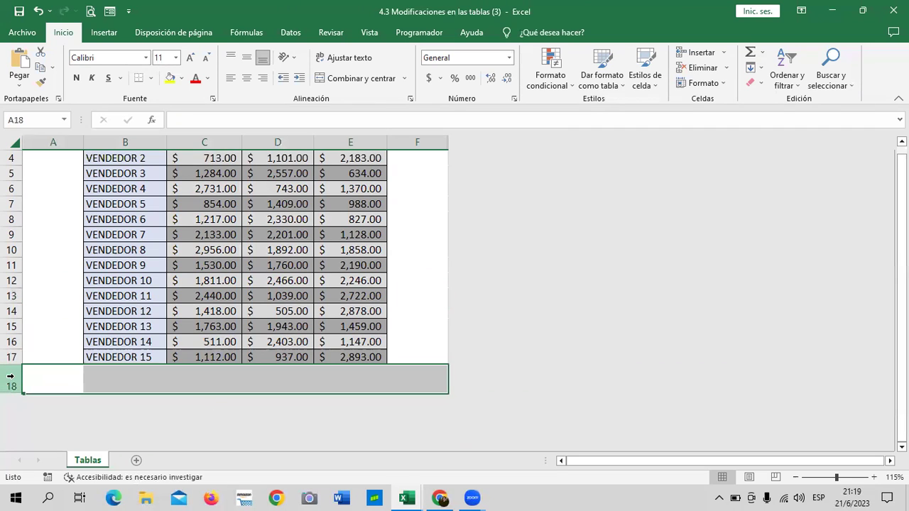
right_click(15, 384)
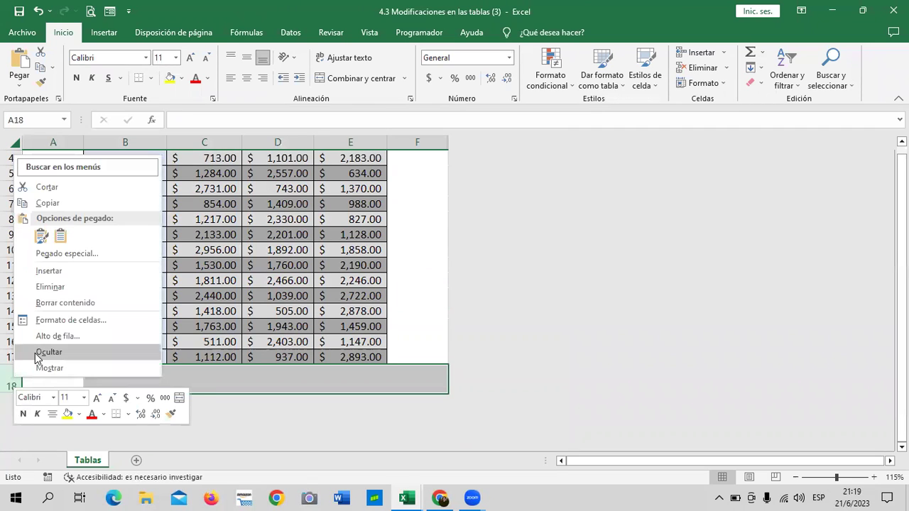
left_click(34, 368)
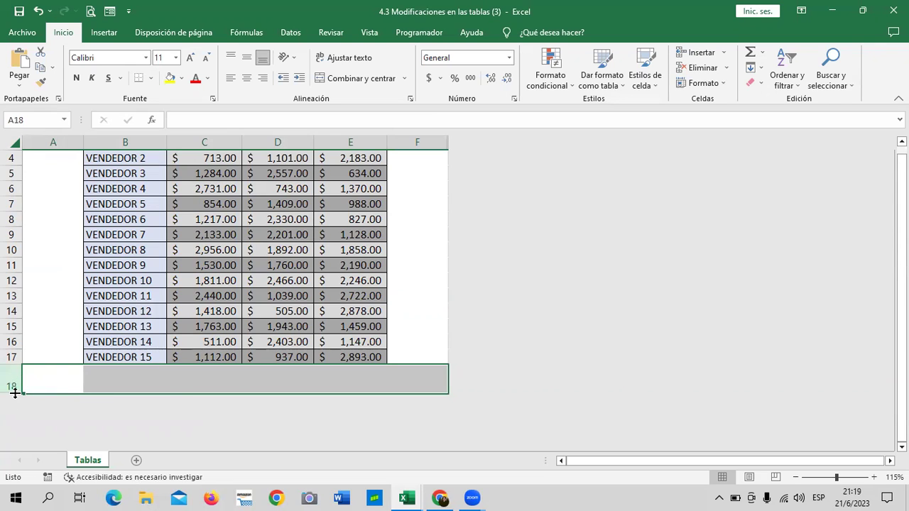
Readjust row 18's height several times, ending with it collapsed to zero
left_click_drag(15, 393, 15, 405)
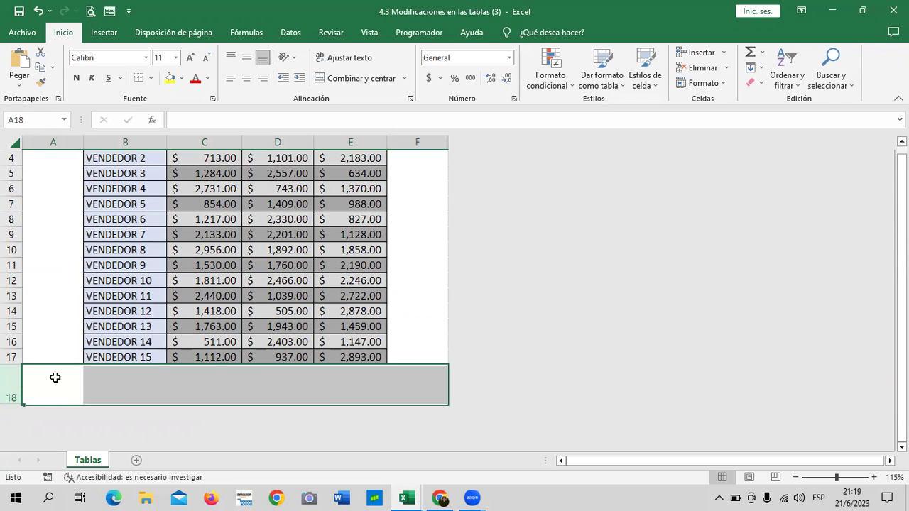
left_click(54, 376)
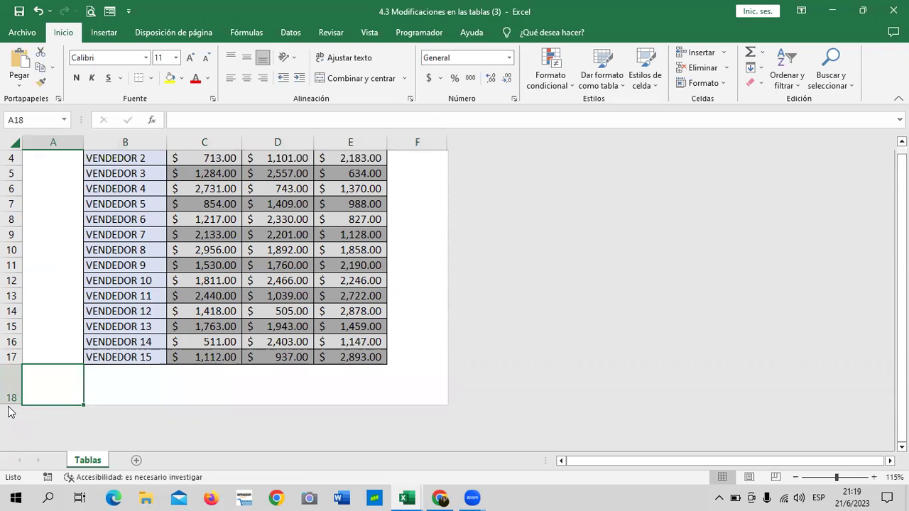
left_click_drag(9, 405, 9, 419)
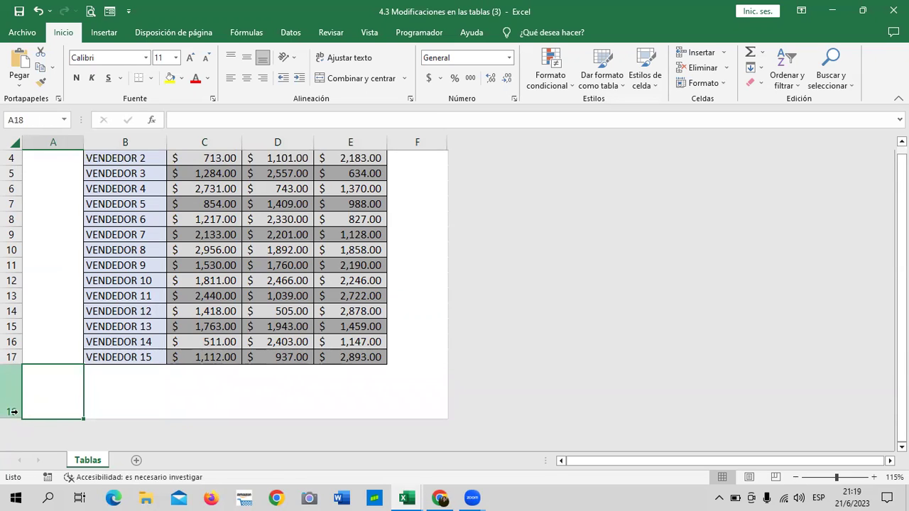
left_click_drag(12, 418, 16, 385)
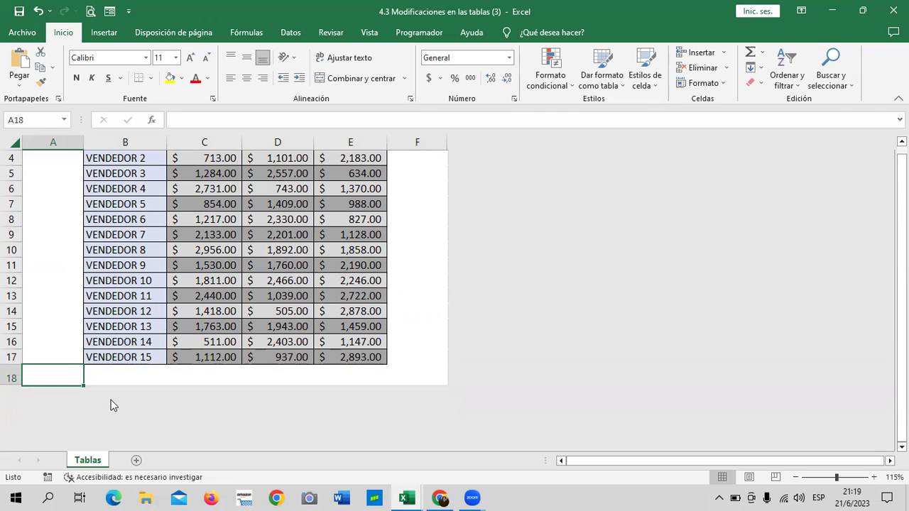
left_click(132, 377)
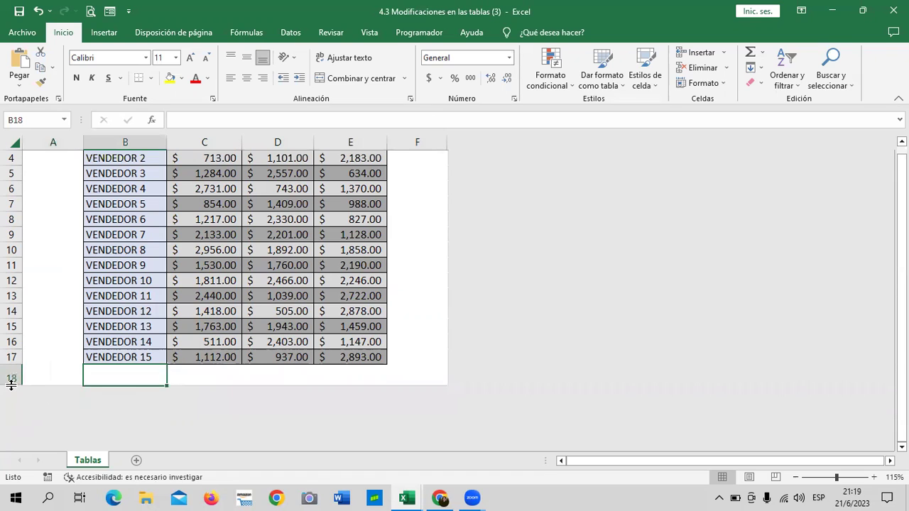
mouse_move(11, 384)
left_mouse_down()
mouse_move(15, 409)
mouse_move(13, 398)
left_mouse_up()
Unhide all rows below the table and return row 18 to normal height
right_click(14, 395)
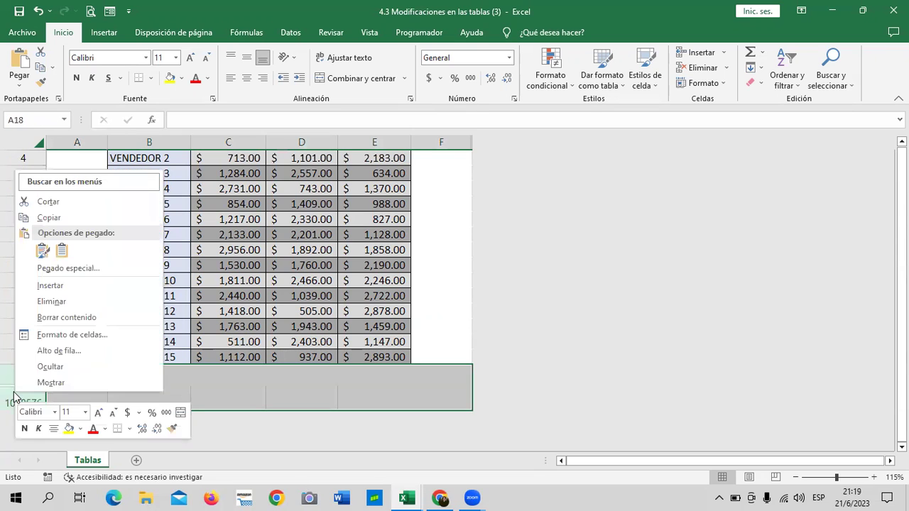
left_click(36, 384)
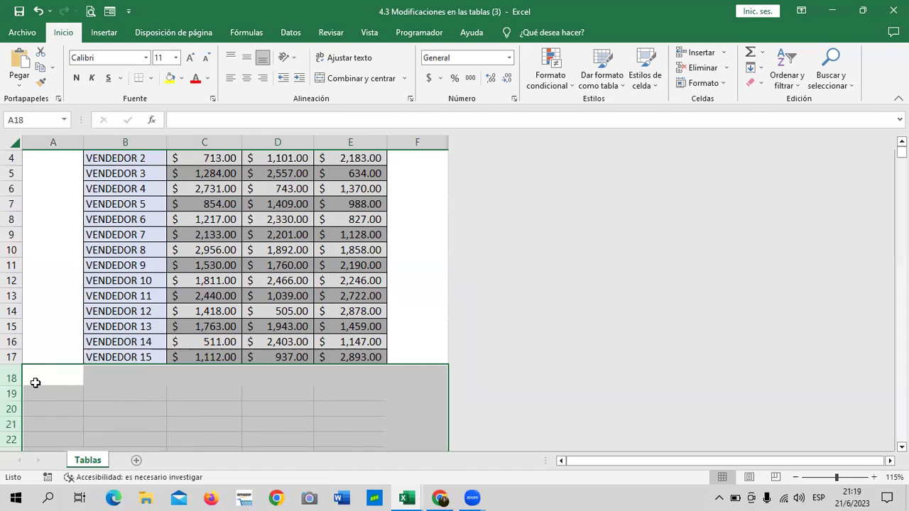
left_click(47, 344)
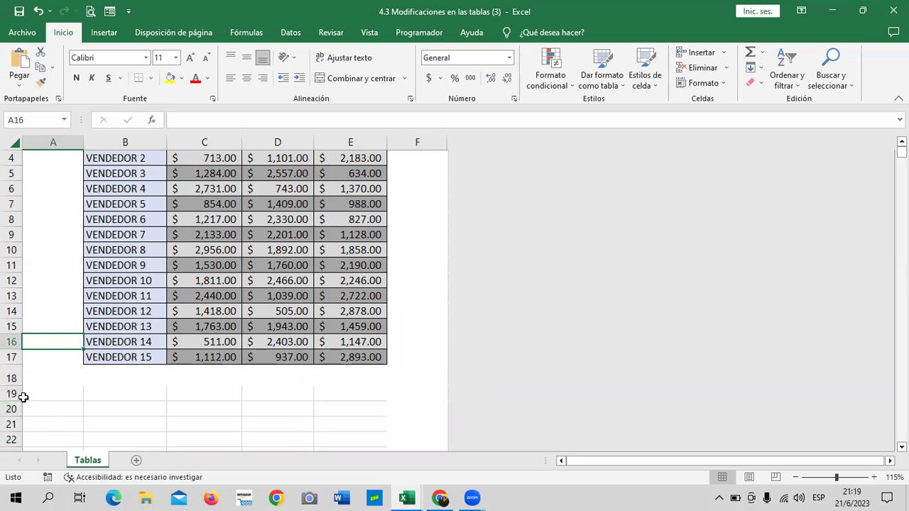
mouse_move(12, 386)
left_mouse_down()
mouse_move(12, 368)
mouse_move(11, 384)
left_mouse_up()
Check cells B18 and E18 under the table, then select a cell inside it
left_click(119, 377)
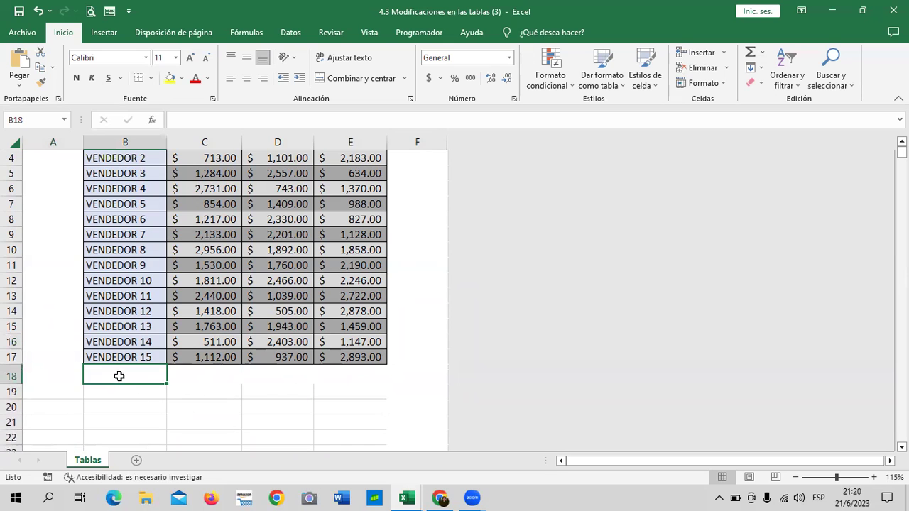
left_click(328, 376)
scroll(347, 376, "down", 2)
scroll(350, 374, "down", 1)
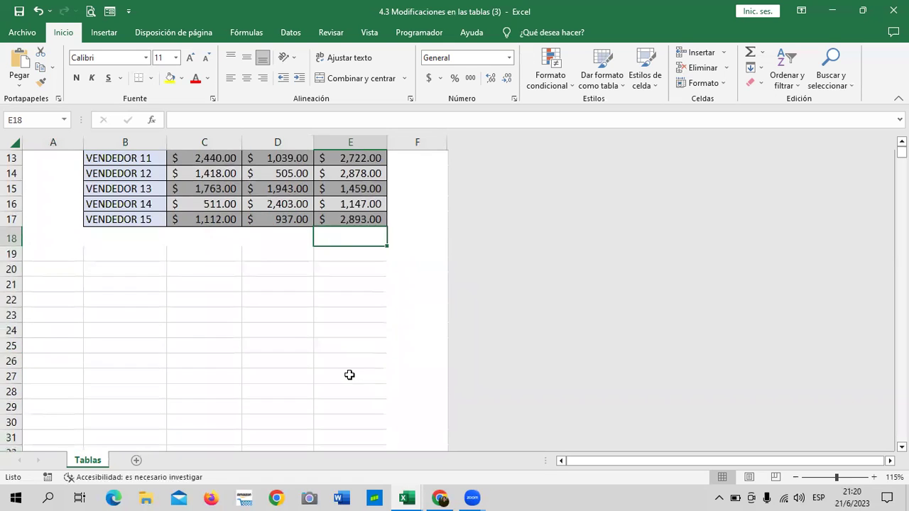
scroll(349, 375, "up", 4)
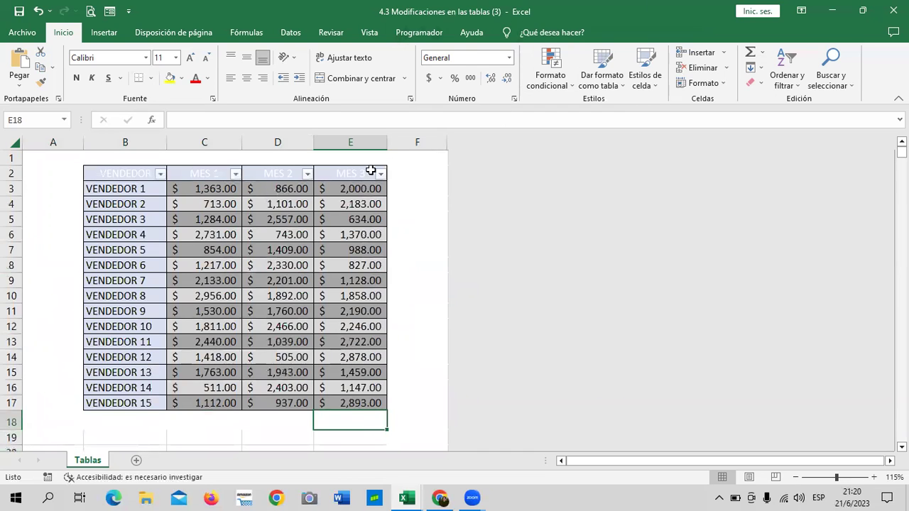
left_click(351, 219)
Add a Total row to the table and inspect its new cells in row 18
left_click(536, 33)
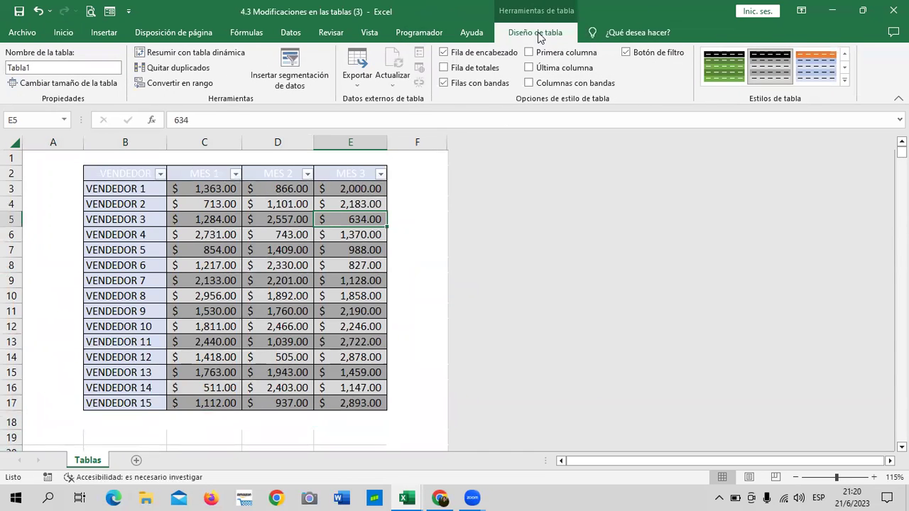
left_click(443, 68)
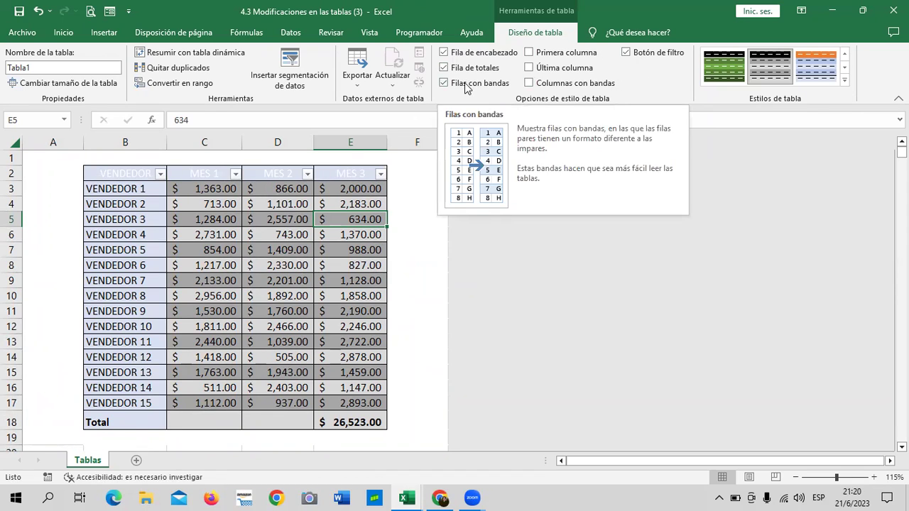
left_click(347, 419)
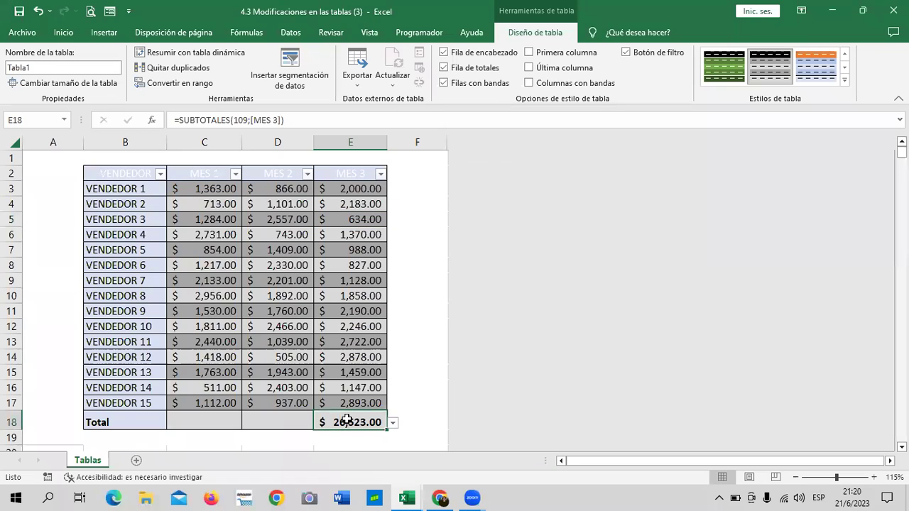
left_click(290, 422)
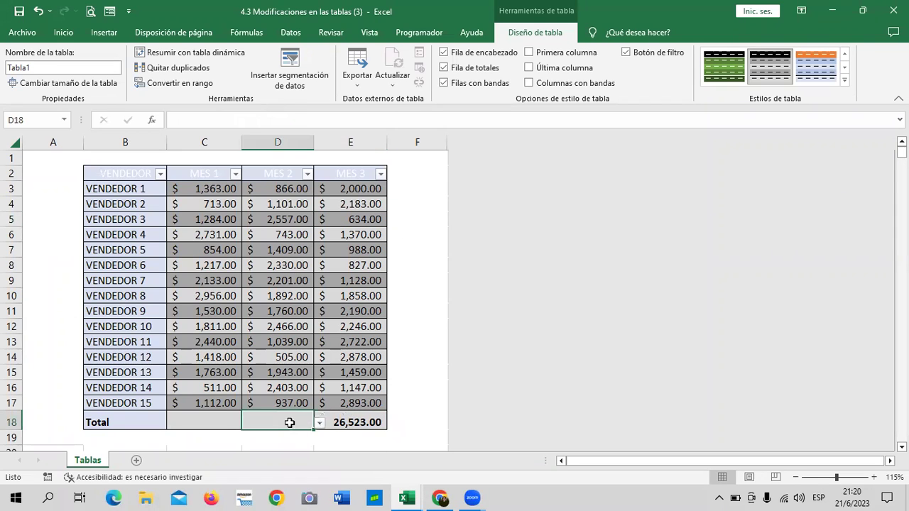
left_click(220, 422)
left_click(152, 422)
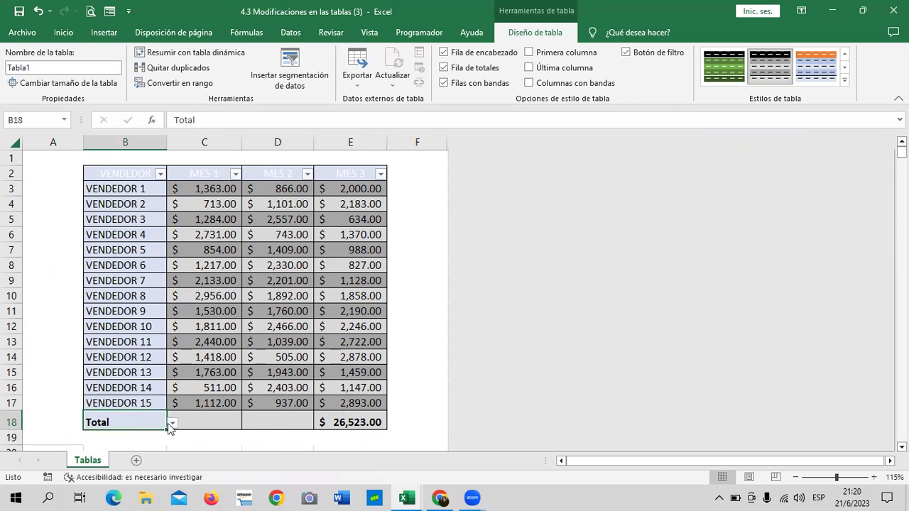
left_click(172, 424)
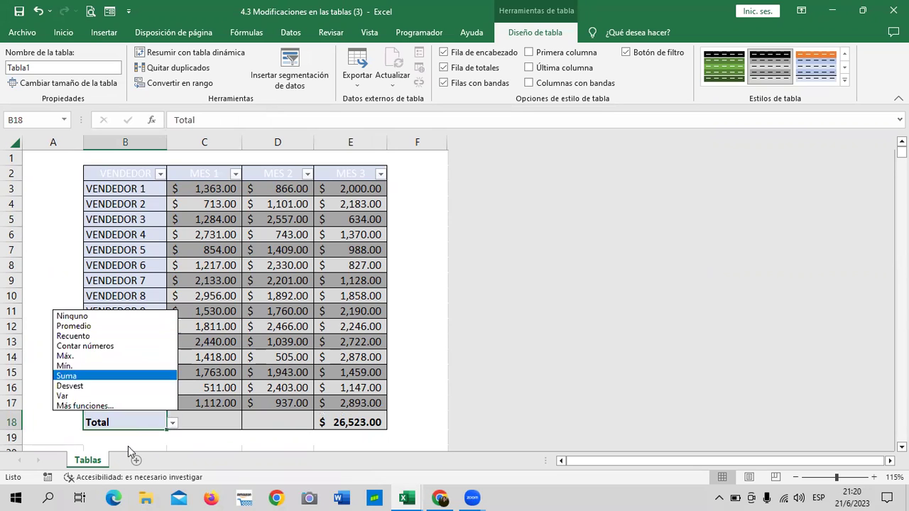
left_click(172, 424)
Set the MES 1 total to maximum (2,956.00) and the MES 2 total to average (1,610.13)
left_click(202, 424)
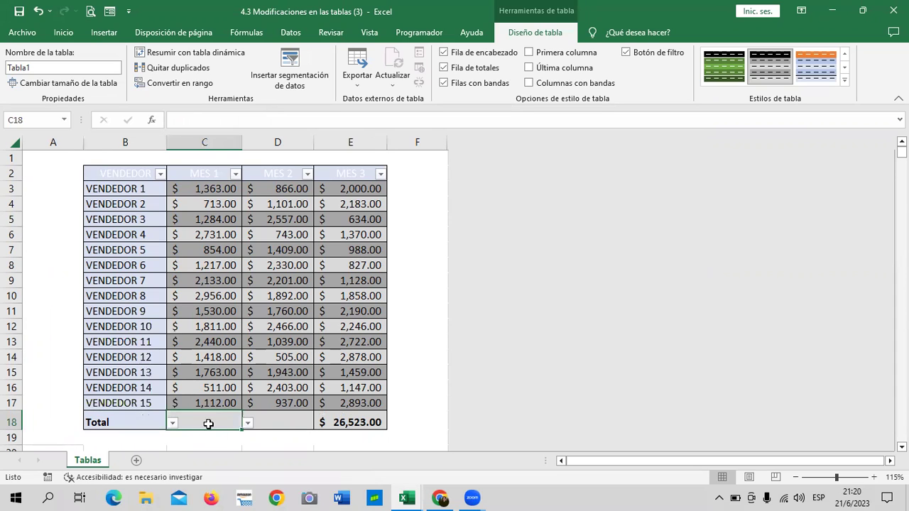
left_click(247, 424)
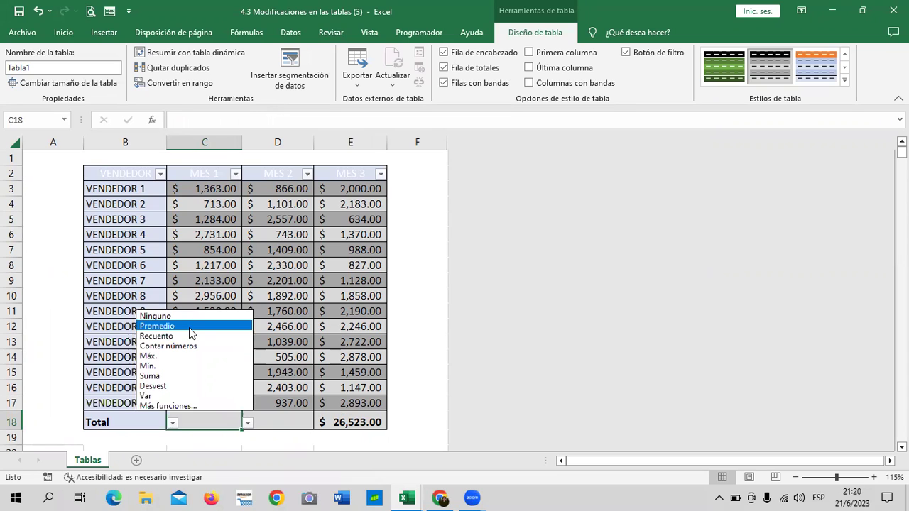
left_click(169, 356)
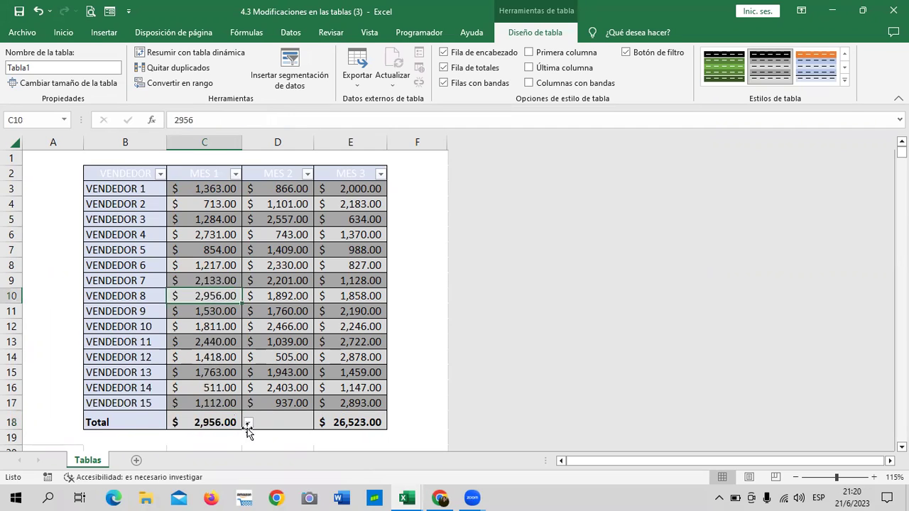
left_click(283, 422)
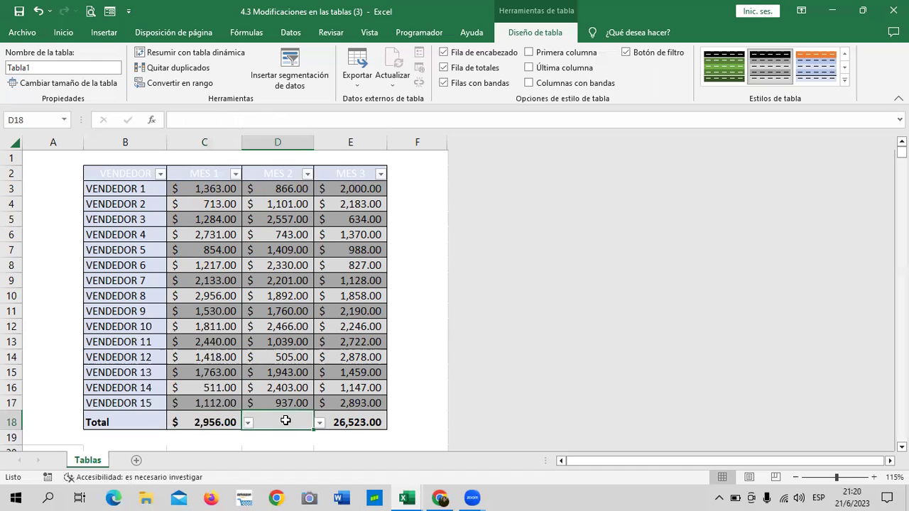
left_click(320, 423)
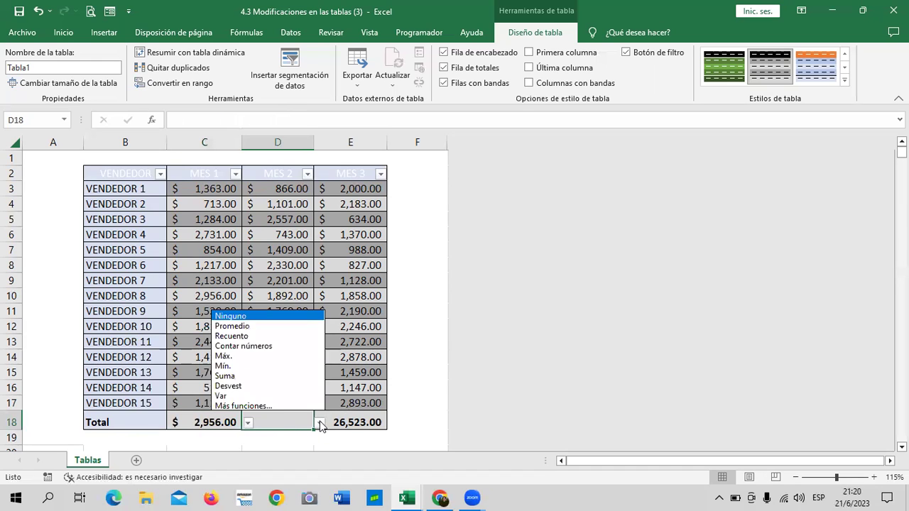
left_click(236, 364)
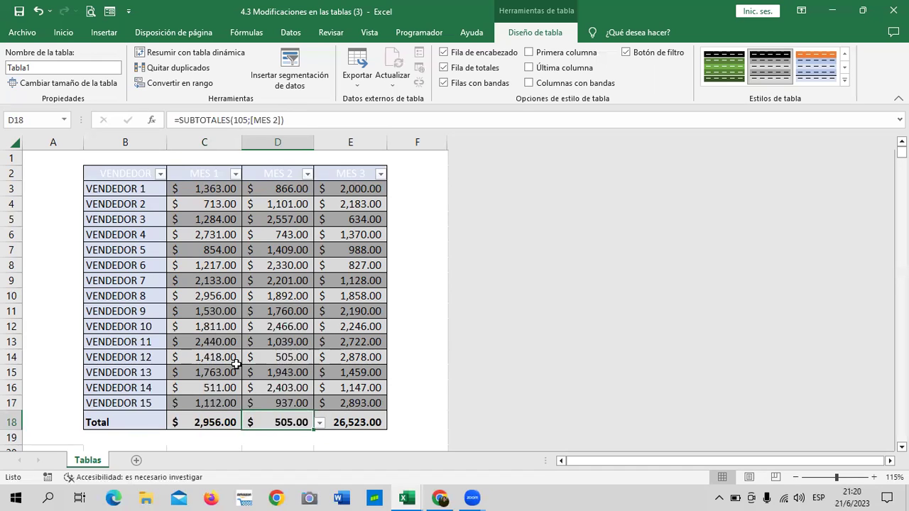
left_click(319, 423)
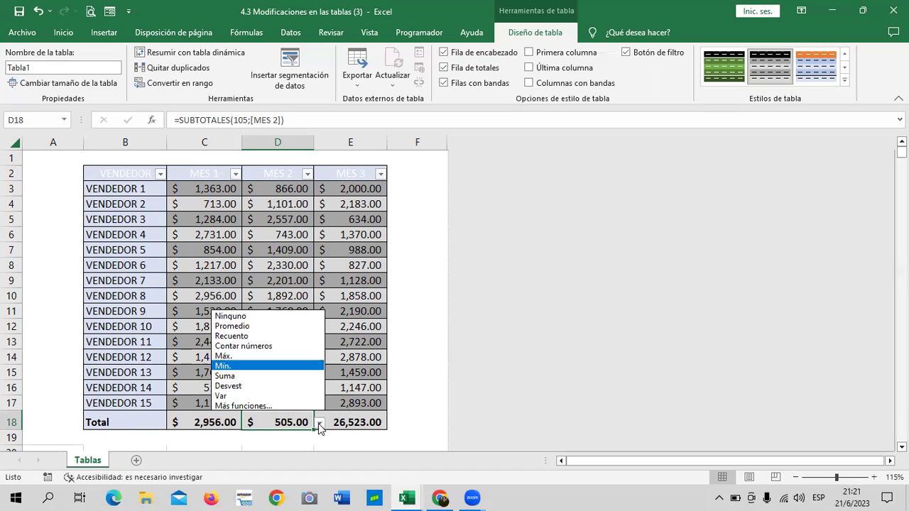
left_click(271, 327)
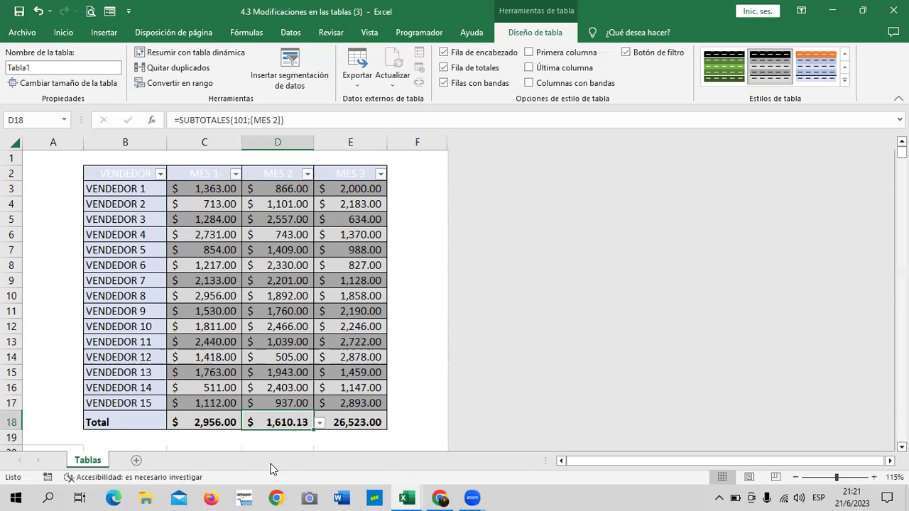
Set the MES 3 total to its minimum, 634.00
left_click(350, 422)
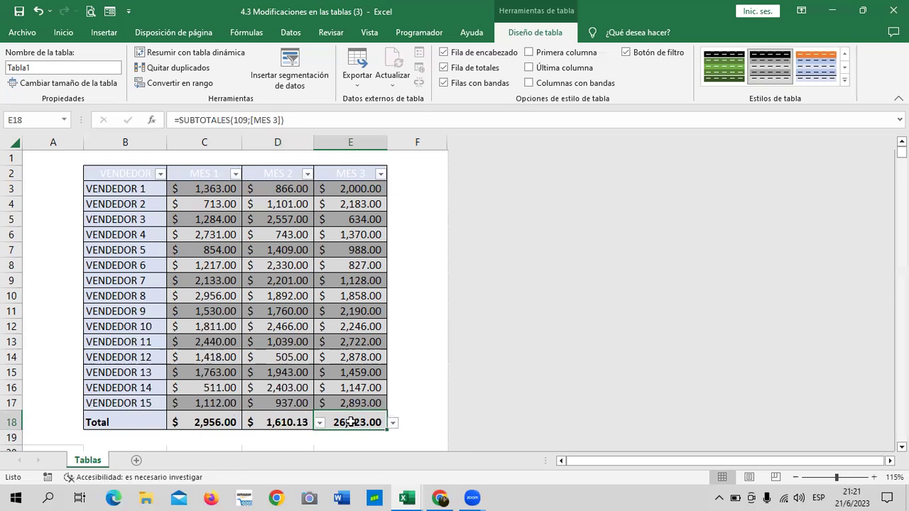
left_click(392, 424)
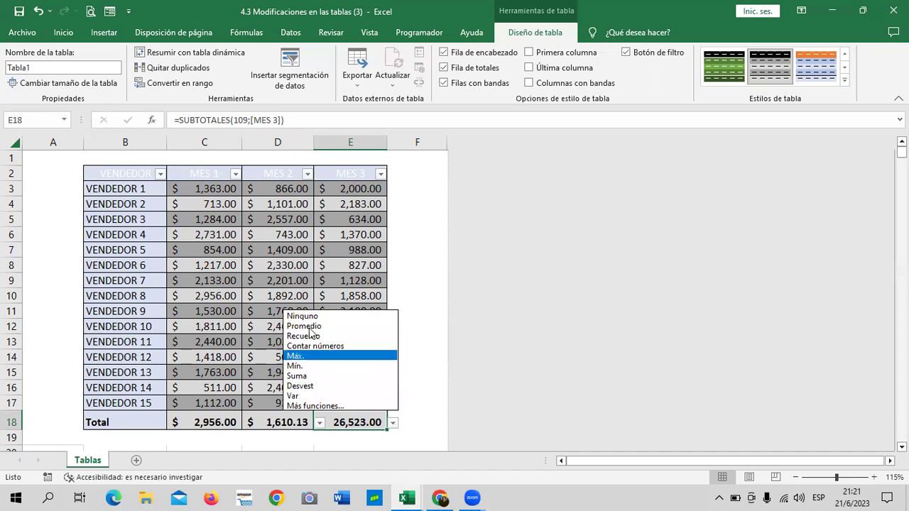
left_click(317, 365)
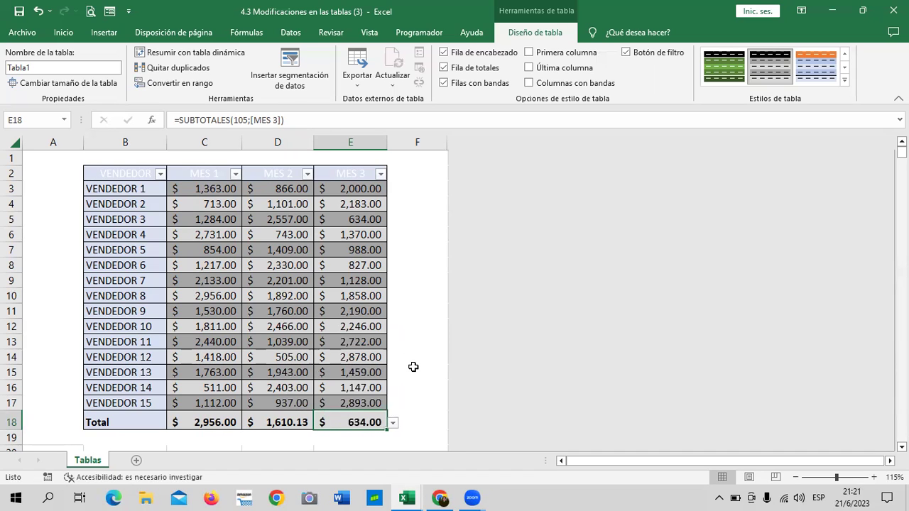
left_click(369, 222)
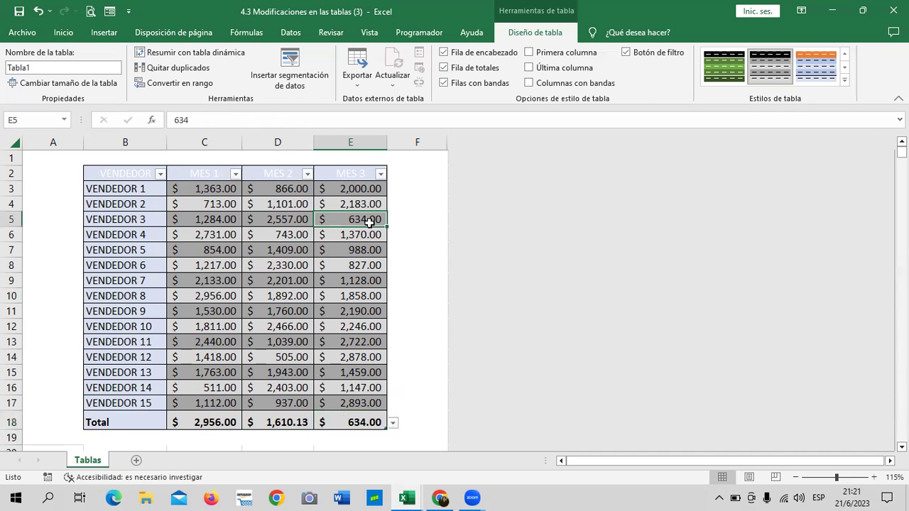
left_click(419, 192)
left_click(404, 173)
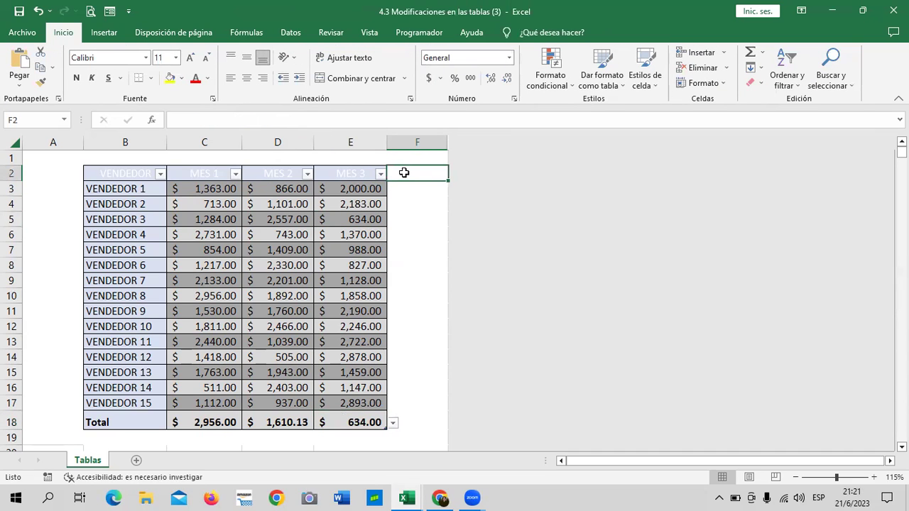
Enter TOTALES in F2 as the header of a new table column
type("tot")
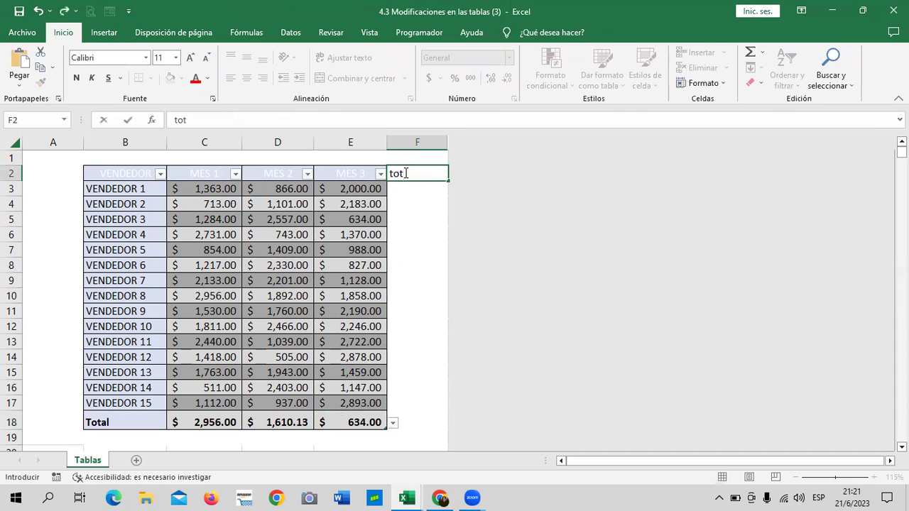
key("BackSpace")
key("BackSpace")
key("BackSpace")
key("Caps_Lock")
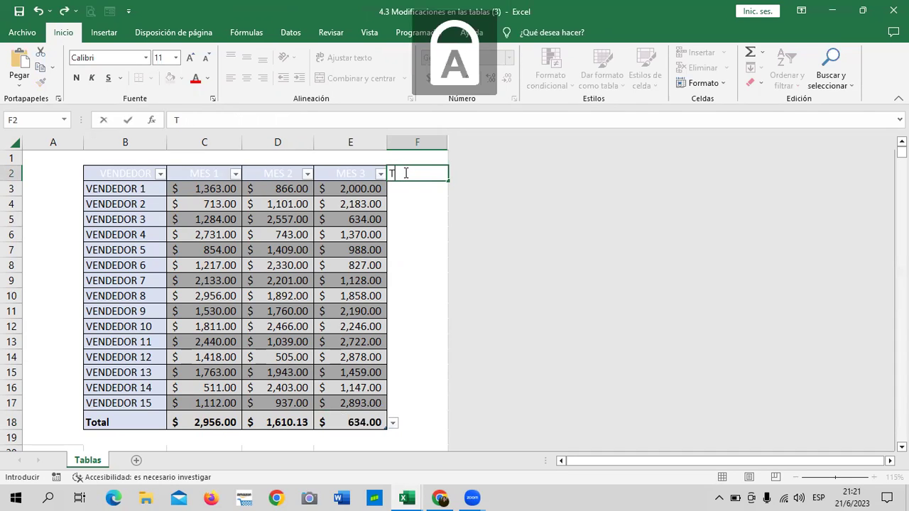
type("OTALES")
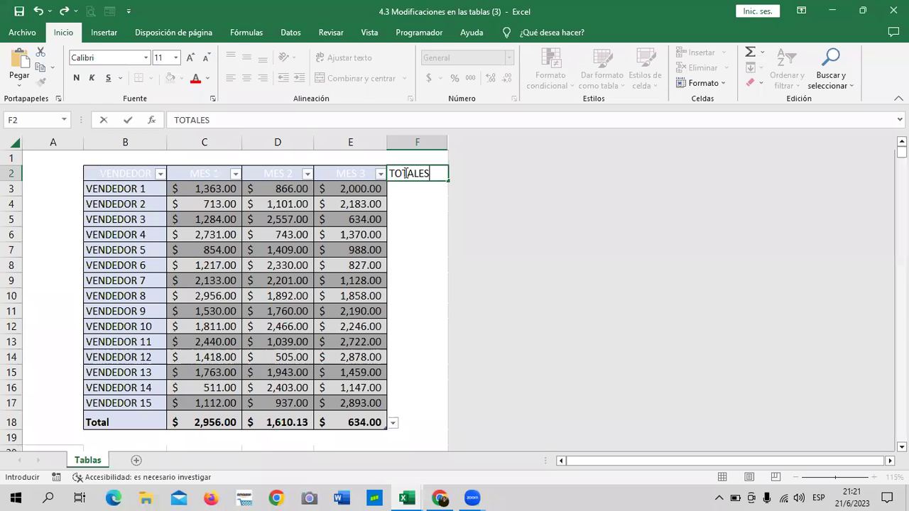
key("Return")
left_click(416, 220)
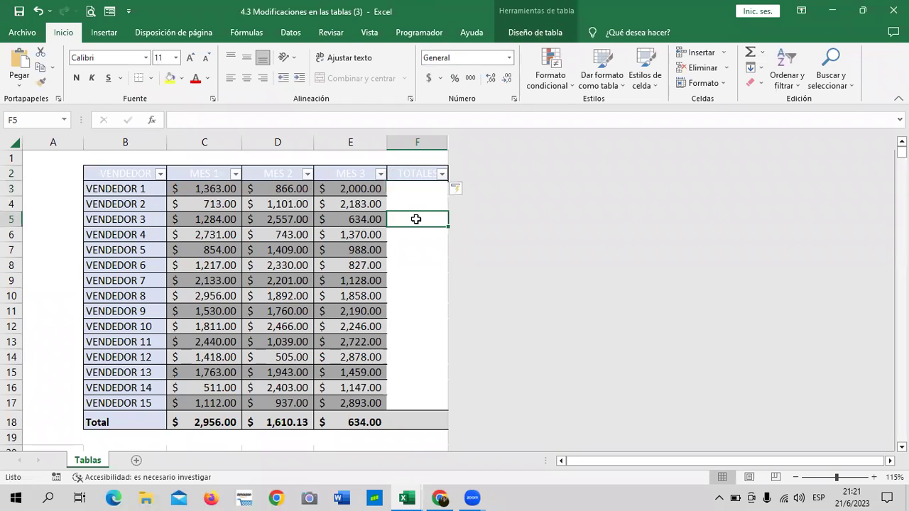
Unhide the hidden columns G to M to the right of the TOTALES column
mouse_move(449, 142)
left_mouse_down()
mouse_move(458, 163)
mouse_move(460, 140)
mouse_move(444, 198)
left_mouse_up()
right_click(445, 199)
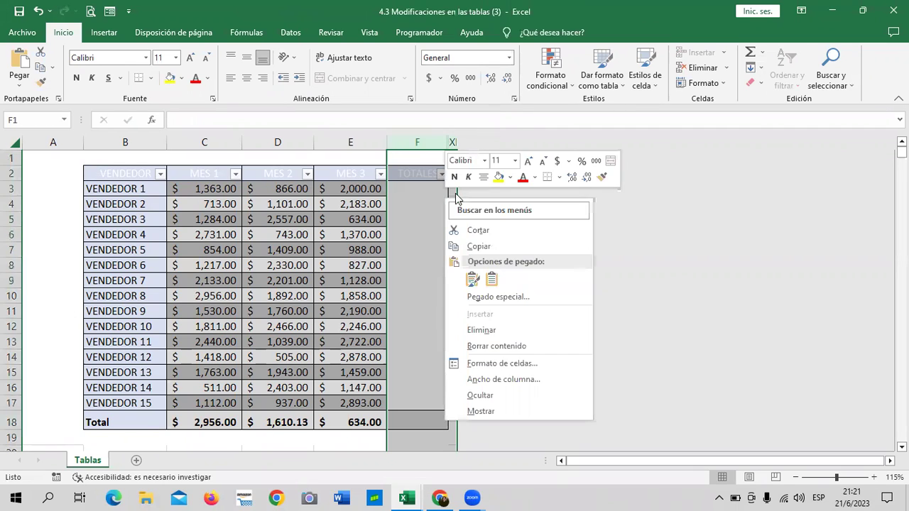
left_click(494, 413)
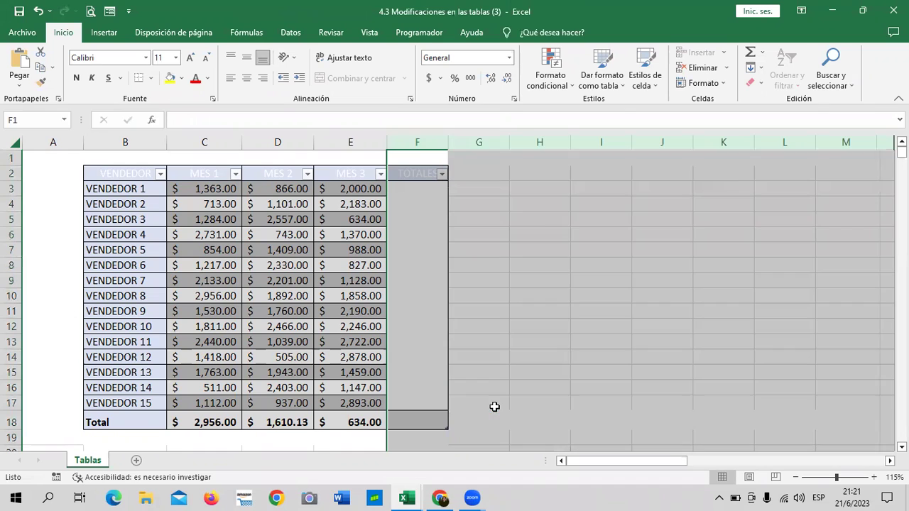
left_click(561, 312)
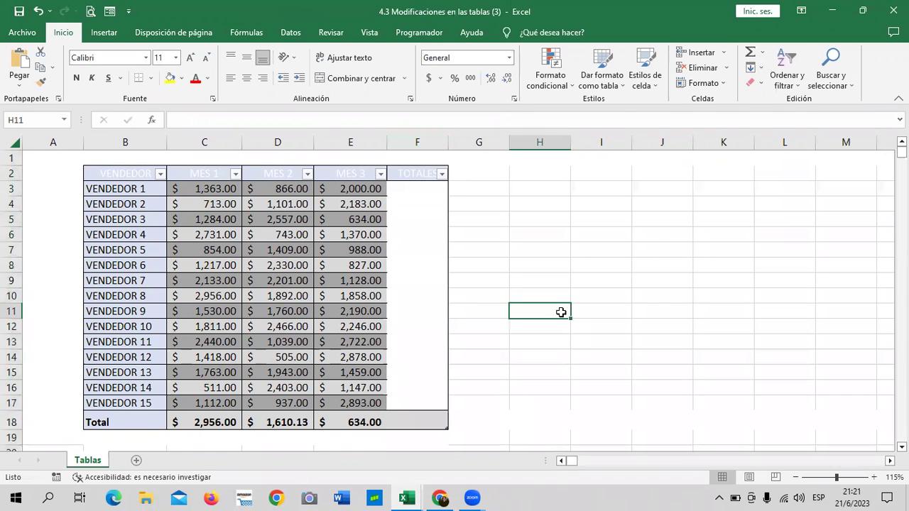
left_click(501, 229)
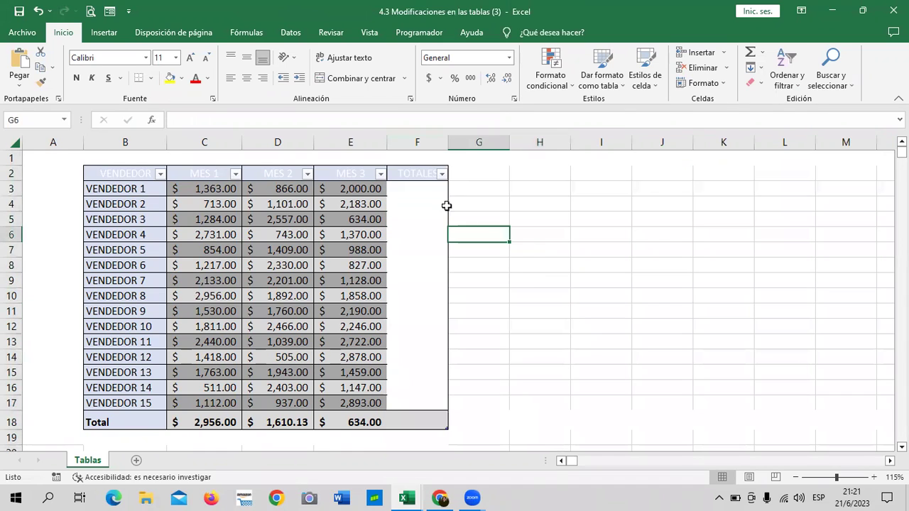
Select the whole TOTALES column range F2:F18
left_click(428, 193)
left_click(420, 172)
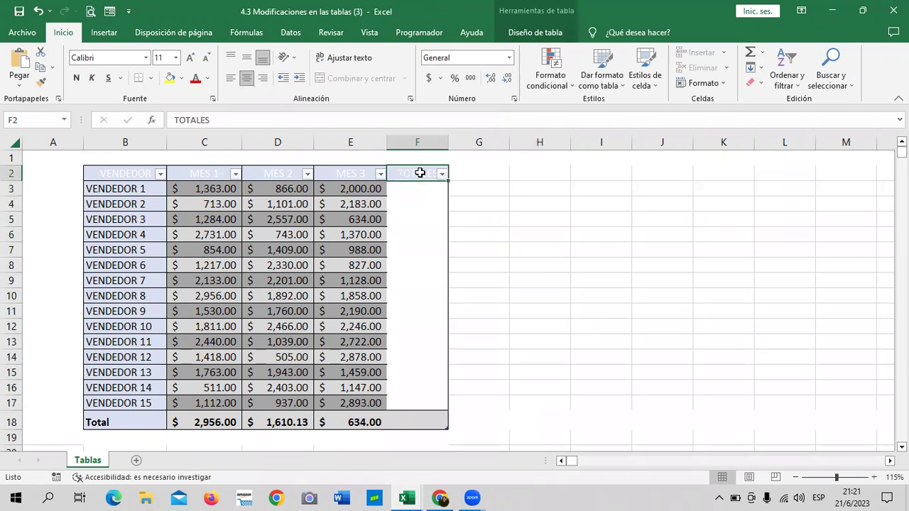
left_click(441, 175)
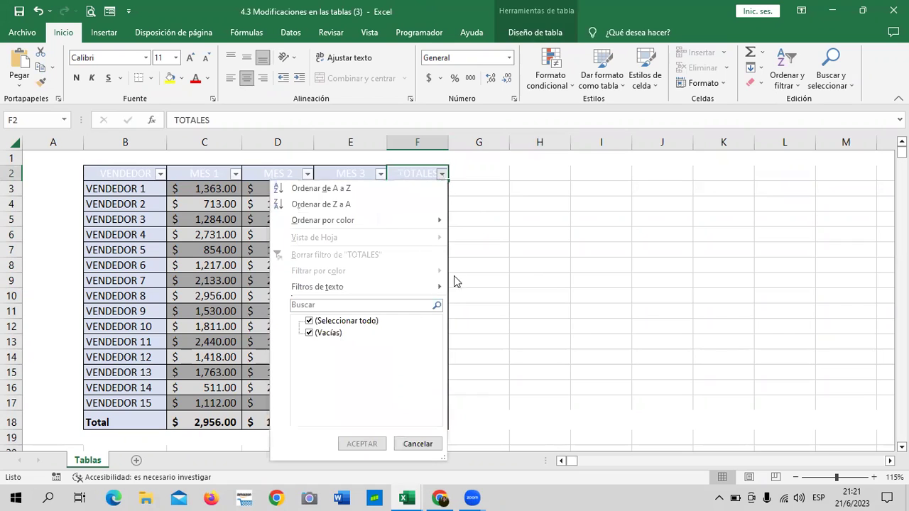
left_click(453, 208)
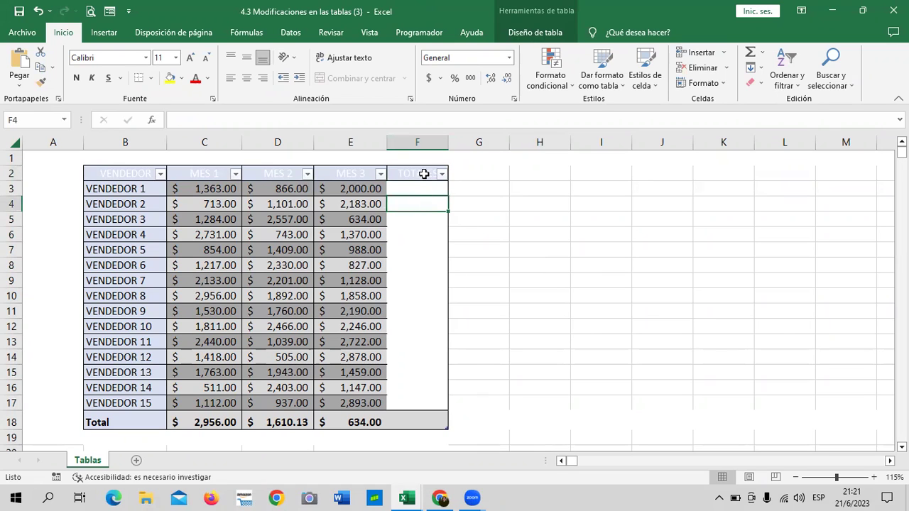
left_click_drag(424, 174, 428, 411)
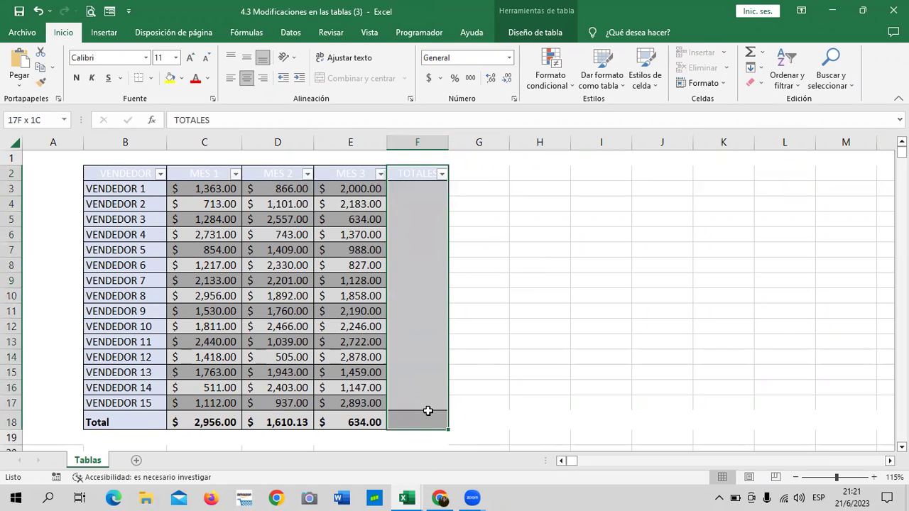
Select the TOTALES column cells from F3 down to the Total row
left_click(559, 32)
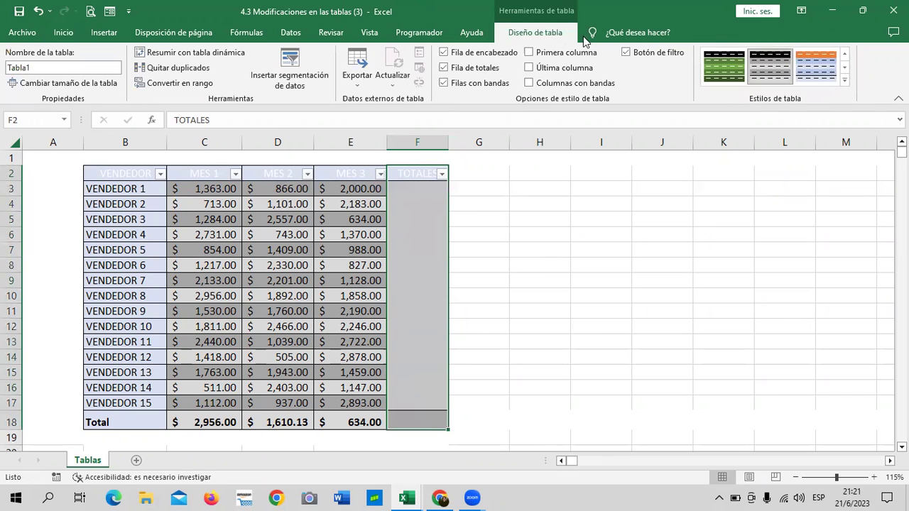
left_click(773, 69)
left_click(419, 250)
left_click(419, 186)
left_click_drag(420, 183, 400, 418)
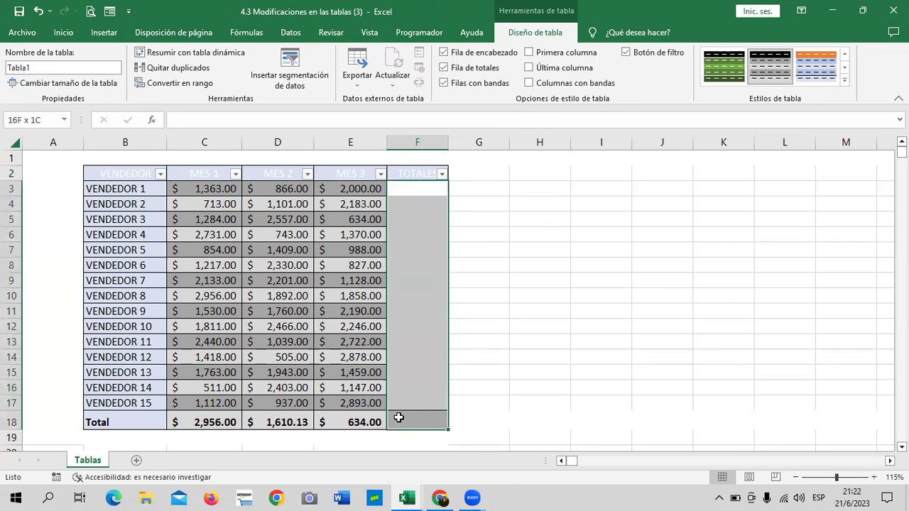
Try a green medium table style, then select the whole table from the VENDEDOR header
left_click(843, 80)
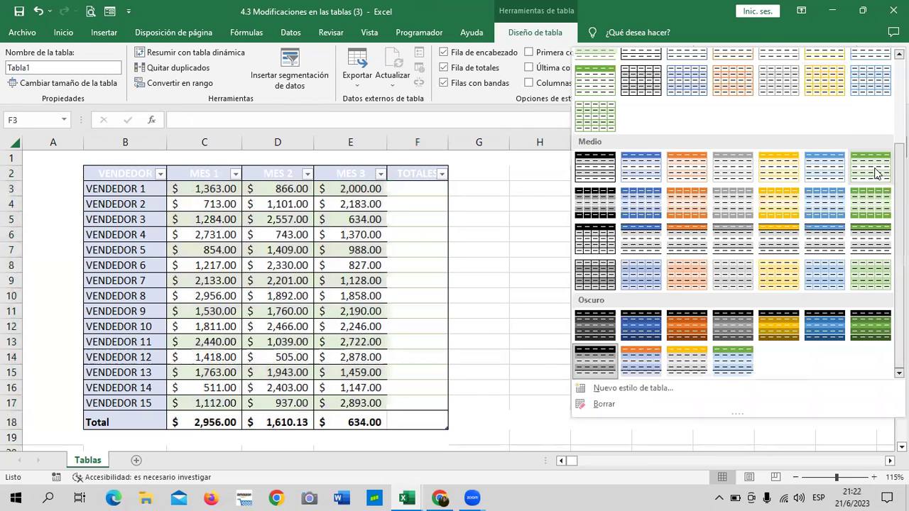
left_click(861, 170)
left_click(428, 265)
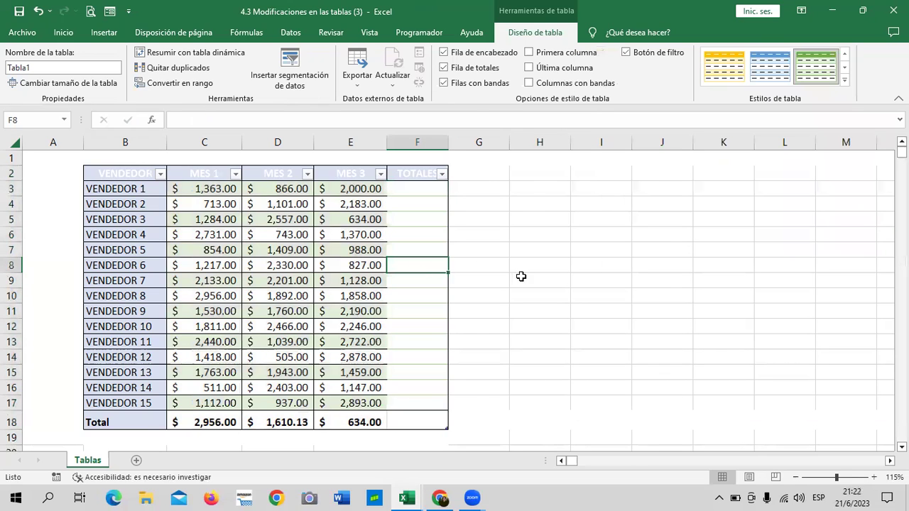
left_click(428, 206)
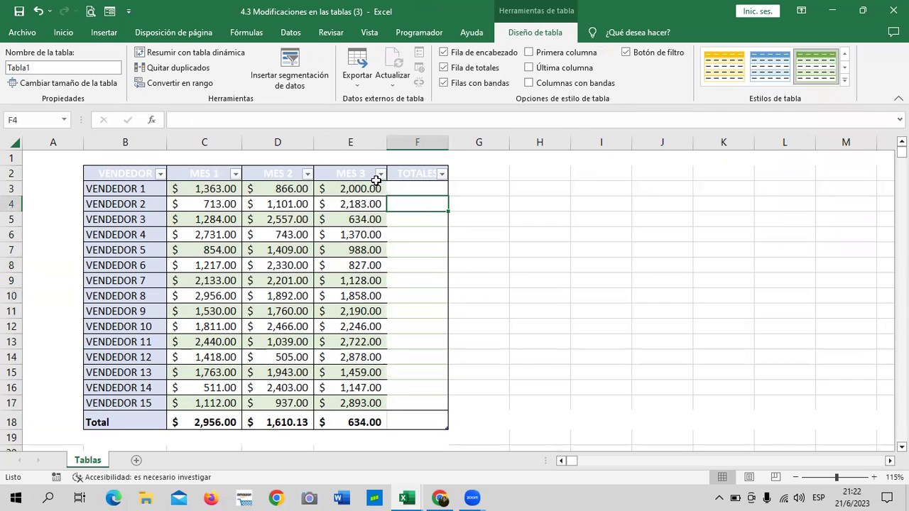
left_click(414, 169)
left_click_drag(132, 177, 416, 420)
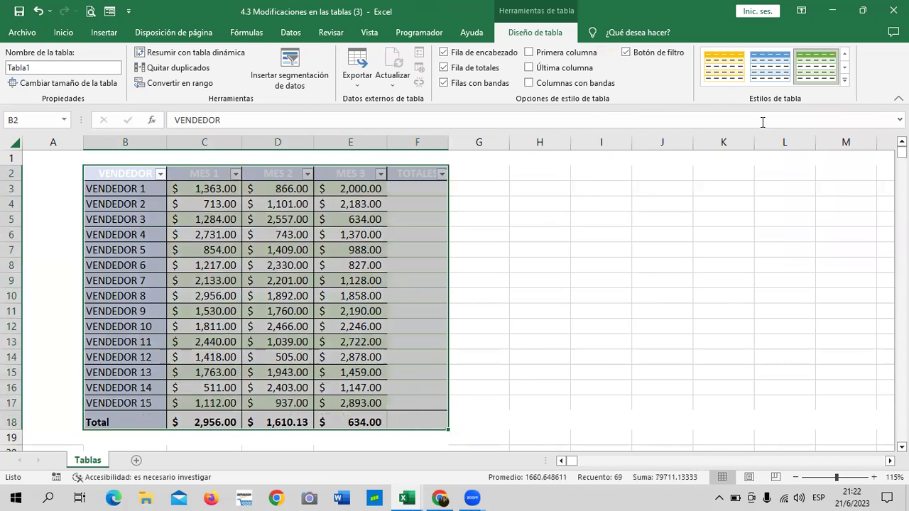
Switch the table back to the dark grey style and select the empty TOTALES cells
left_click(843, 81)
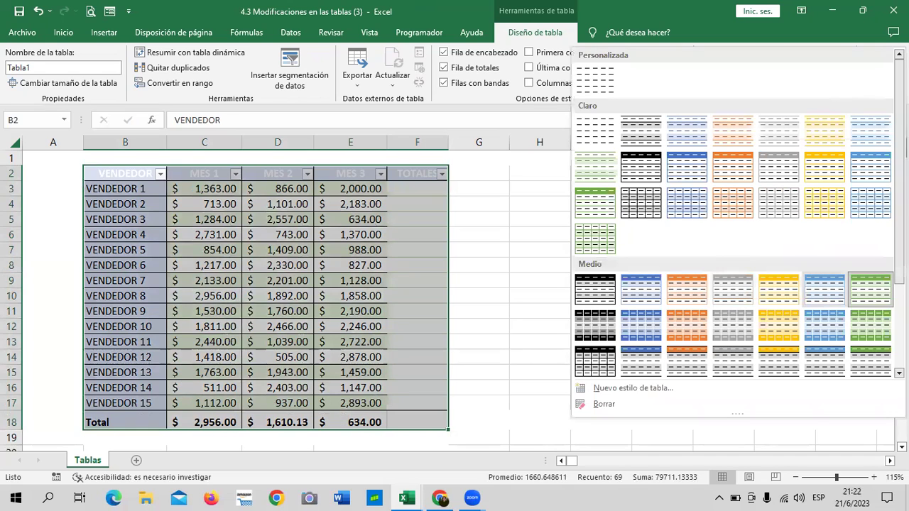
scroll(731, 249, "down", 3)
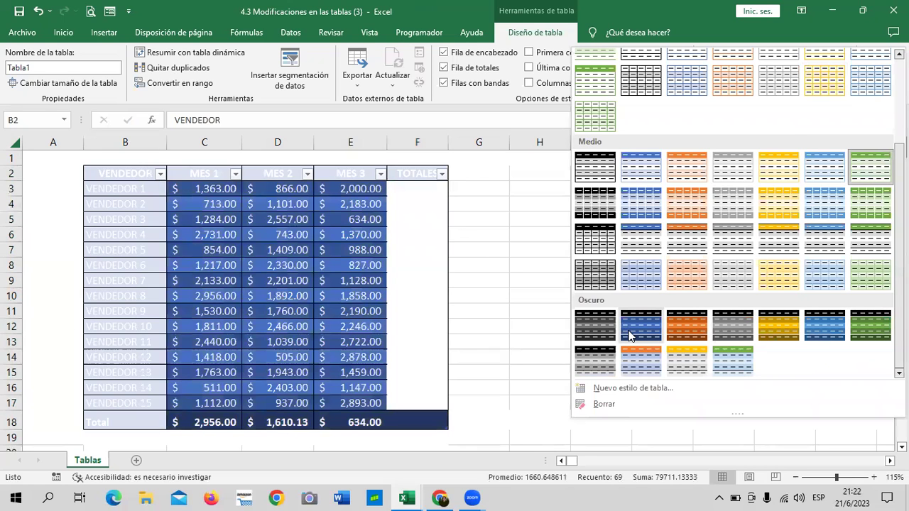
left_click(598, 359)
left_click(382, 228)
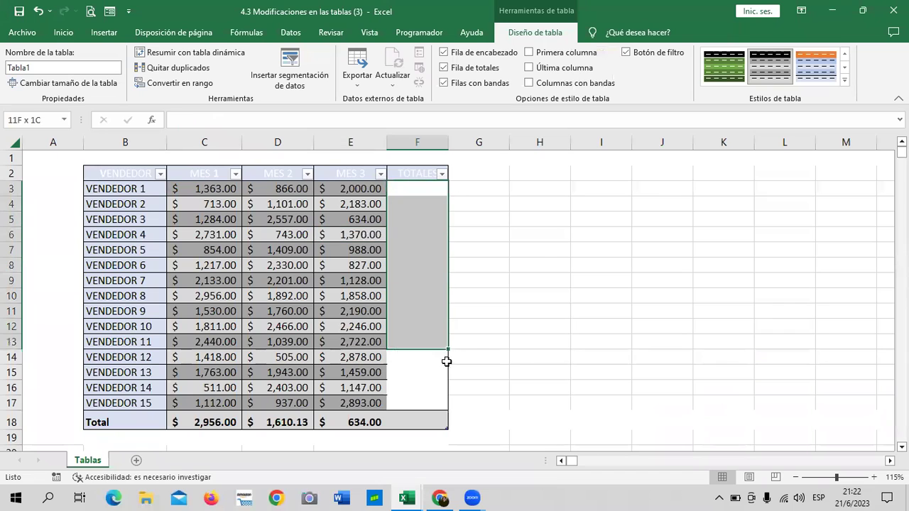
left_click_drag(416, 191, 426, 423)
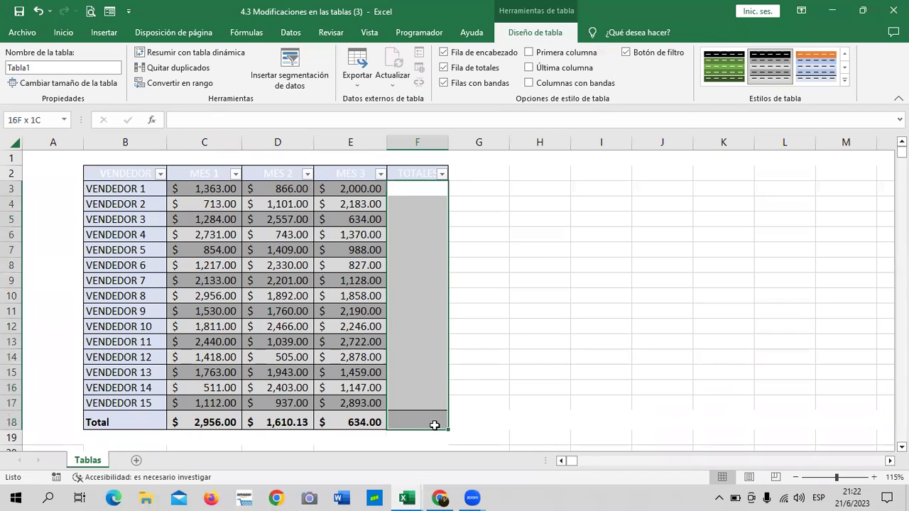
Apply the Normal cell style to TOTALES cells F3:F18 and click away to check the banding
left_click(65, 32)
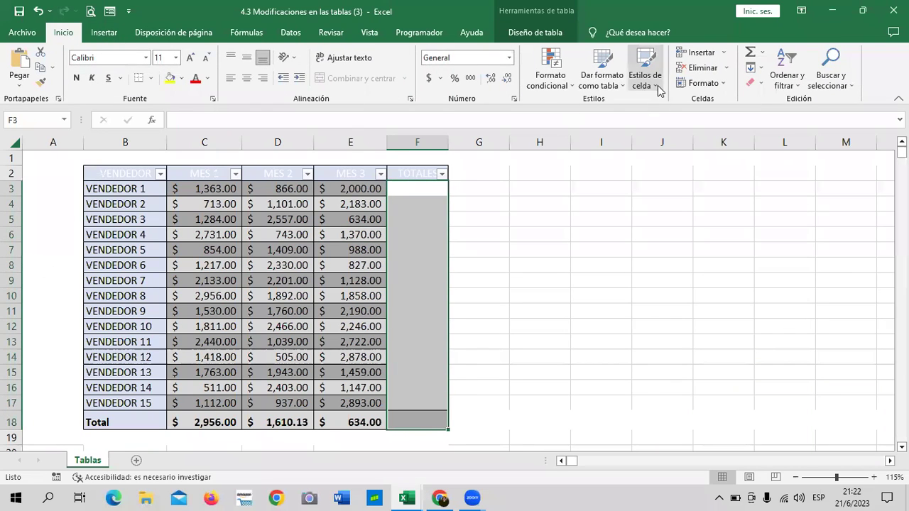
left_click(658, 86)
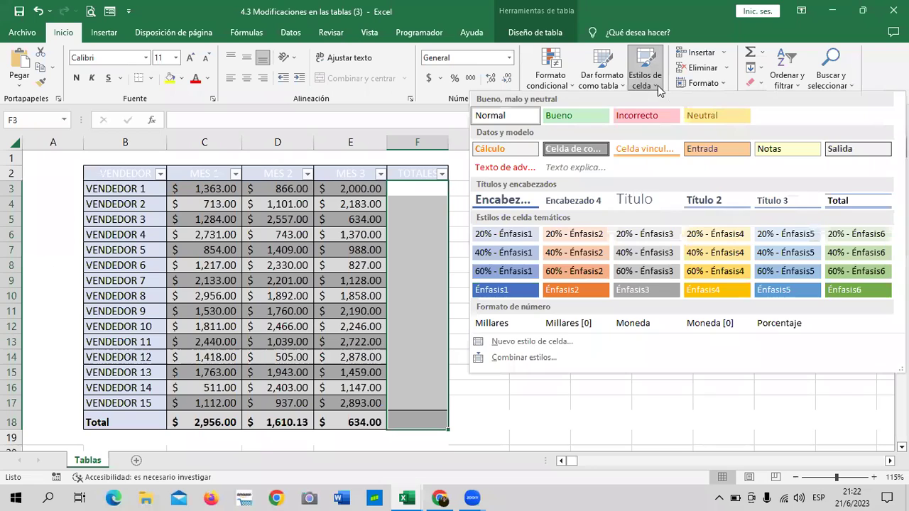
left_click(514, 117)
left_click(563, 283)
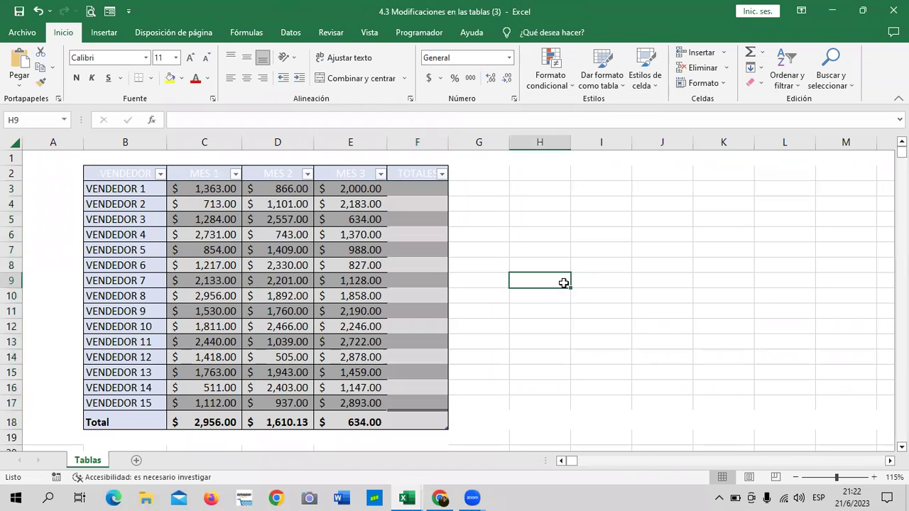
left_click(386, 204)
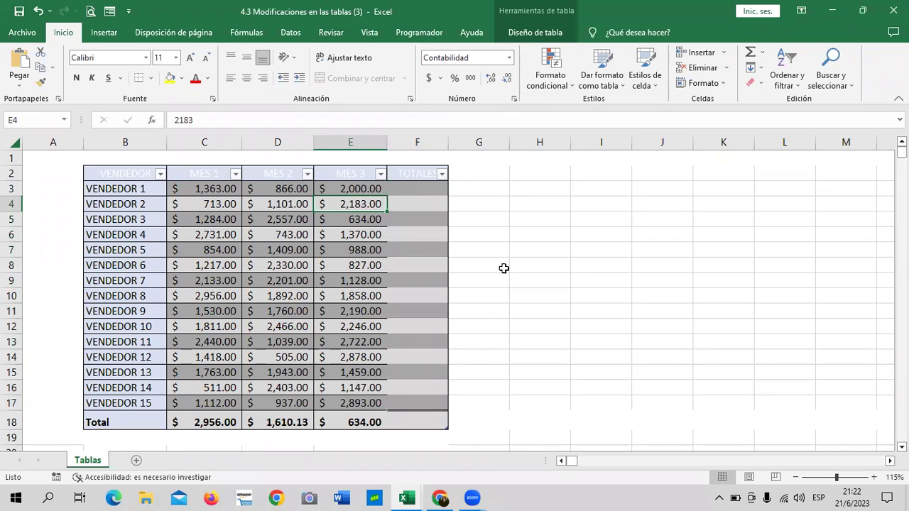
left_click(57, 189)
left_click(48, 233)
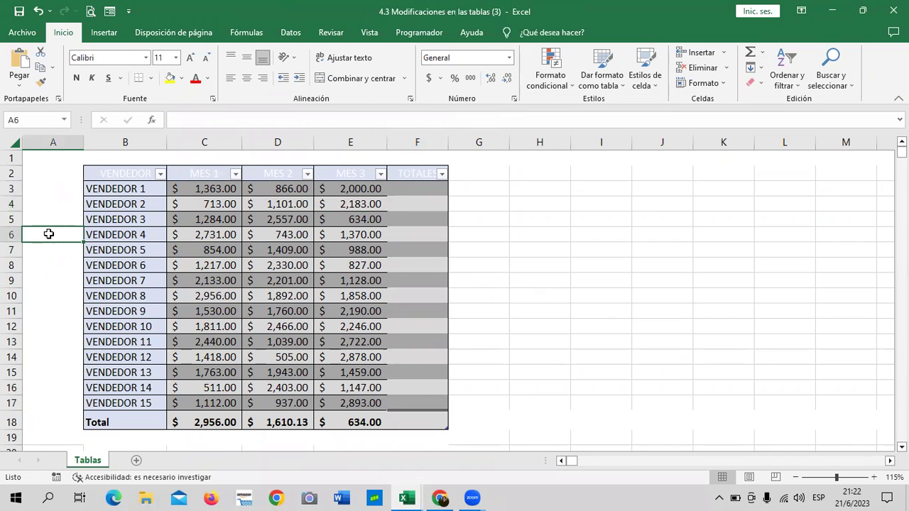
left_click(603, 280)
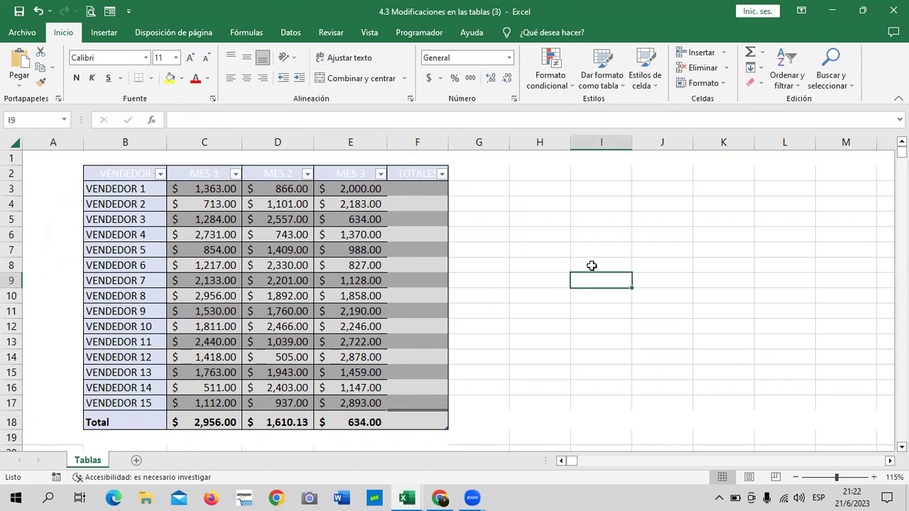
Try a green table style, then select the whole table range B2:G18
left_click(411, 174)
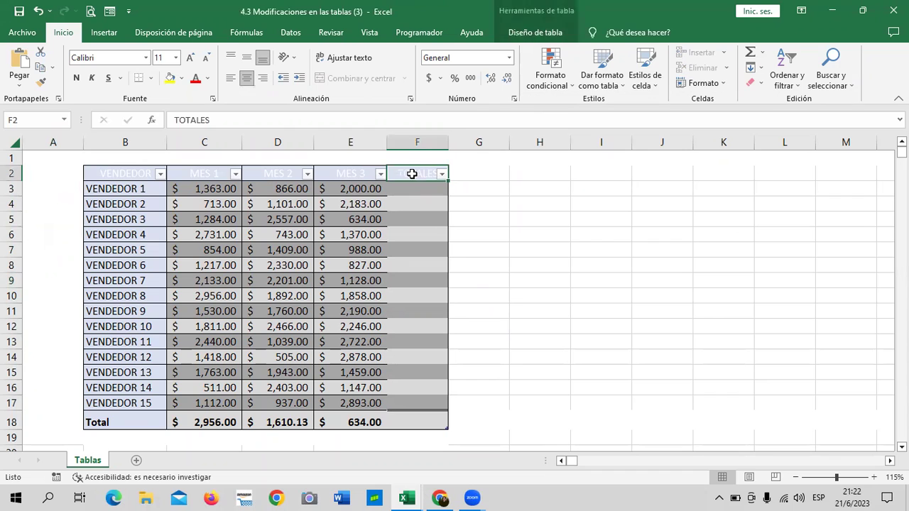
left_click(551, 35)
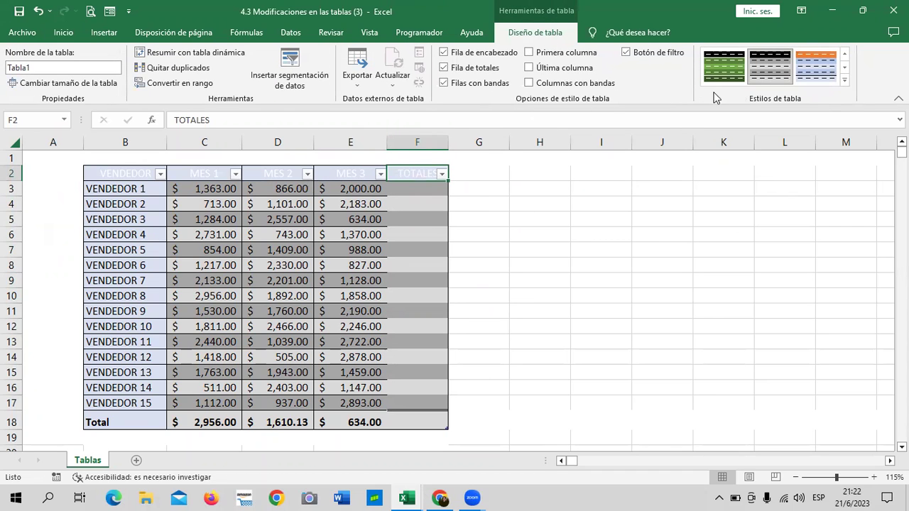
left_click(724, 64)
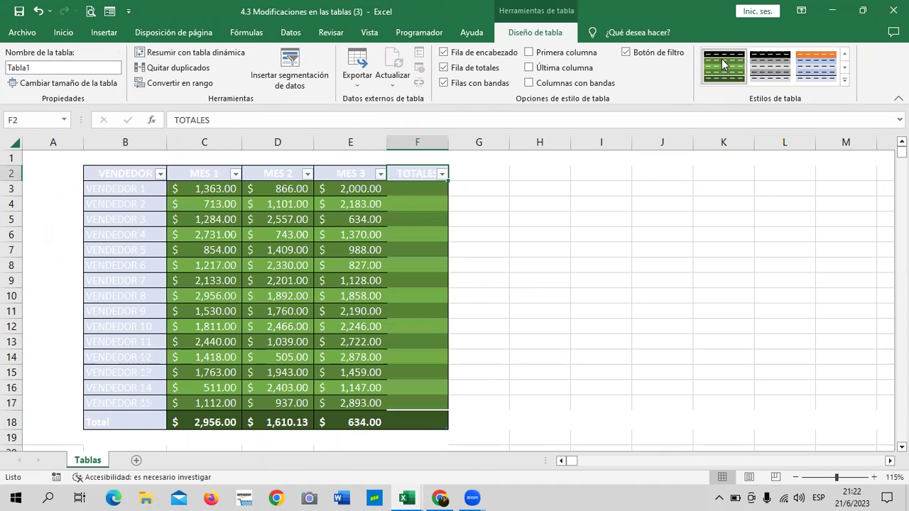
left_click(513, 254)
left_click(418, 248)
left_click(540, 387)
mouse_move(138, 177)
left_mouse_down()
mouse_move(480, 432)
mouse_move(423, 424)
left_mouse_up()
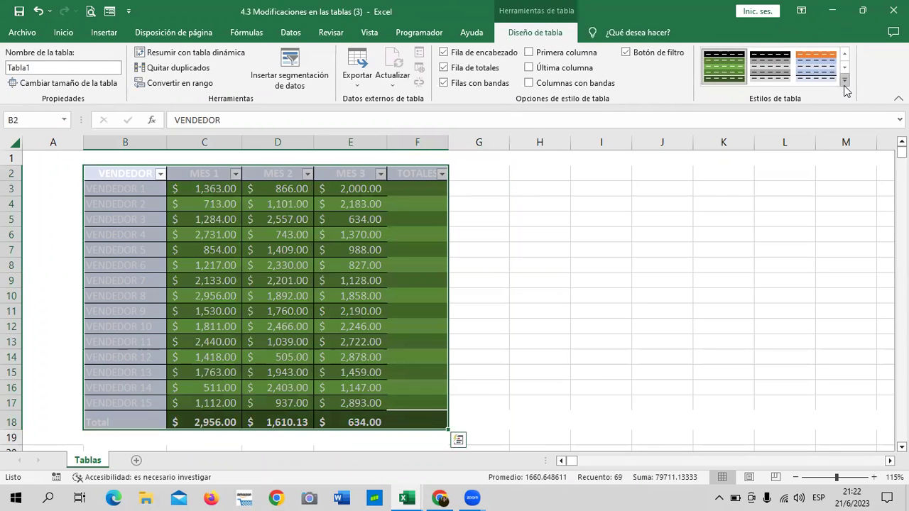
Apply a light medium table style and widen column F
left_click(843, 83)
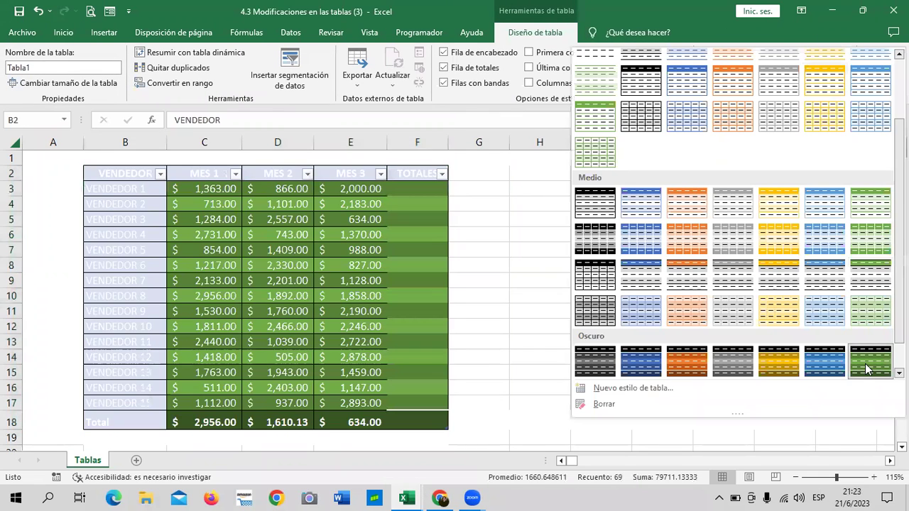
left_click(590, 269)
left_click(594, 263)
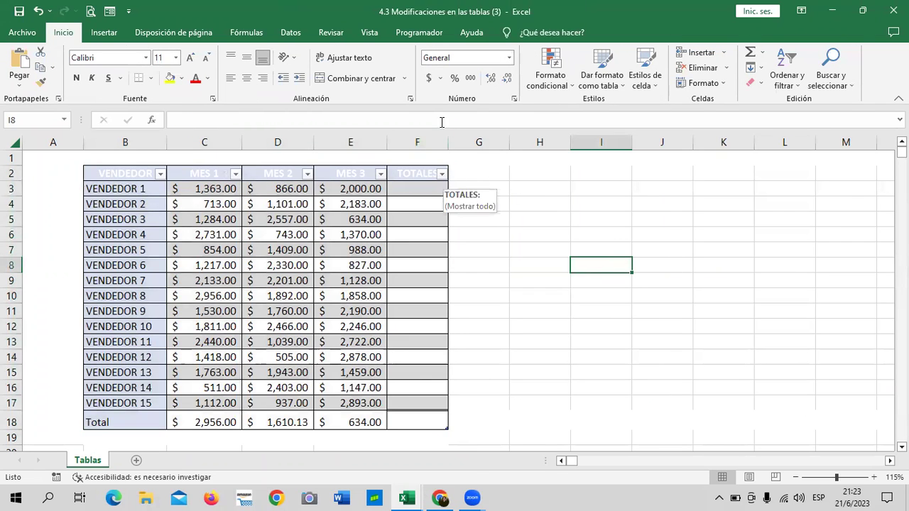
left_click_drag(449, 143, 459, 143)
left_click(526, 298)
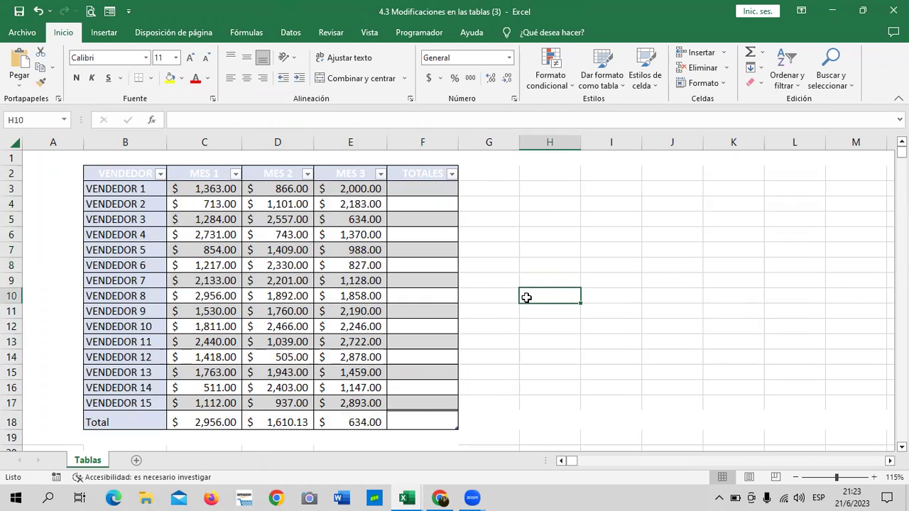
Set the TOTALES total cell F18 to a Suma, giving SUBTOTALES(109;[TOTALES])
left_click(409, 421)
left_click(464, 425)
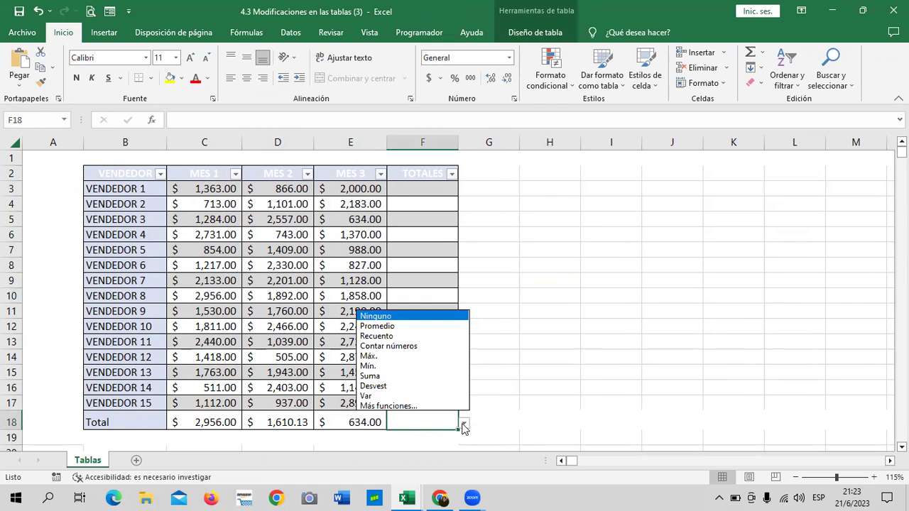
left_click(394, 385)
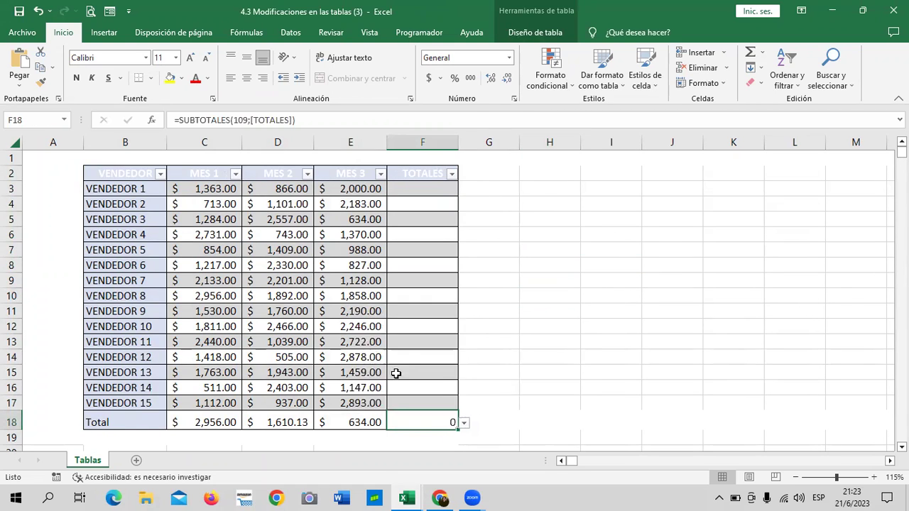
left_click(418, 177)
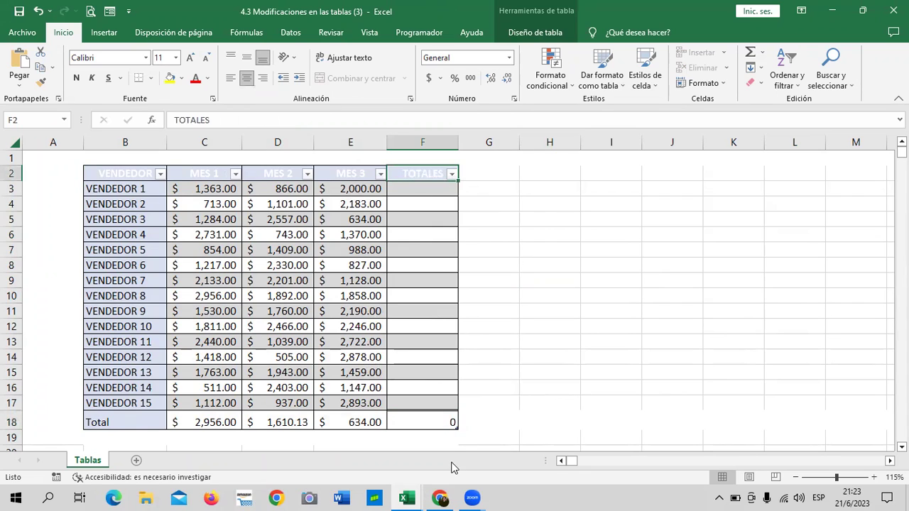
Select VENDEDOR 1's MES 1–3 figures plus its TOTALES cell and AutoSum them into TOTALES
left_click(433, 421)
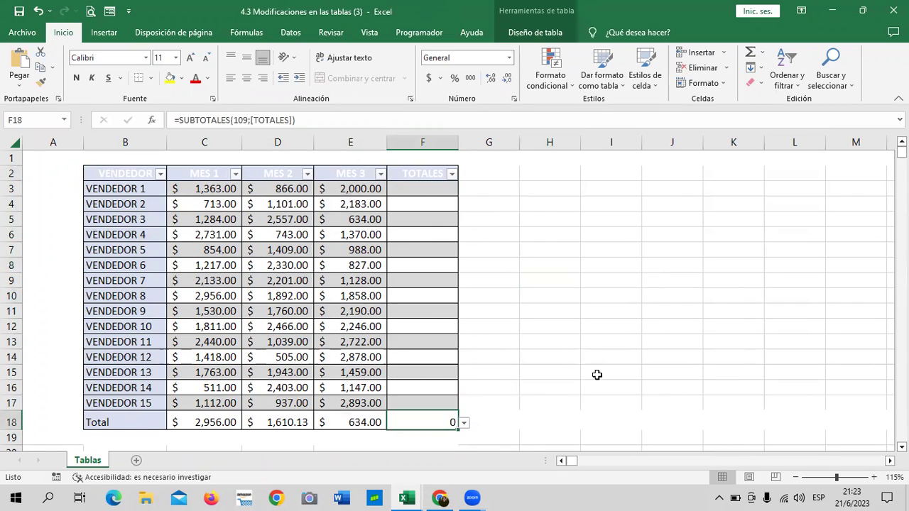
left_click(617, 356)
left_click(429, 174)
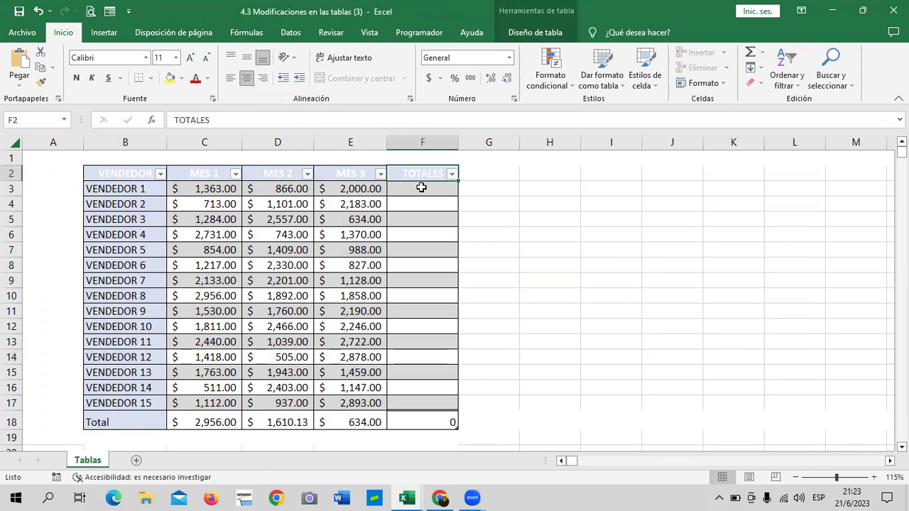
left_click_drag(204, 188, 419, 201)
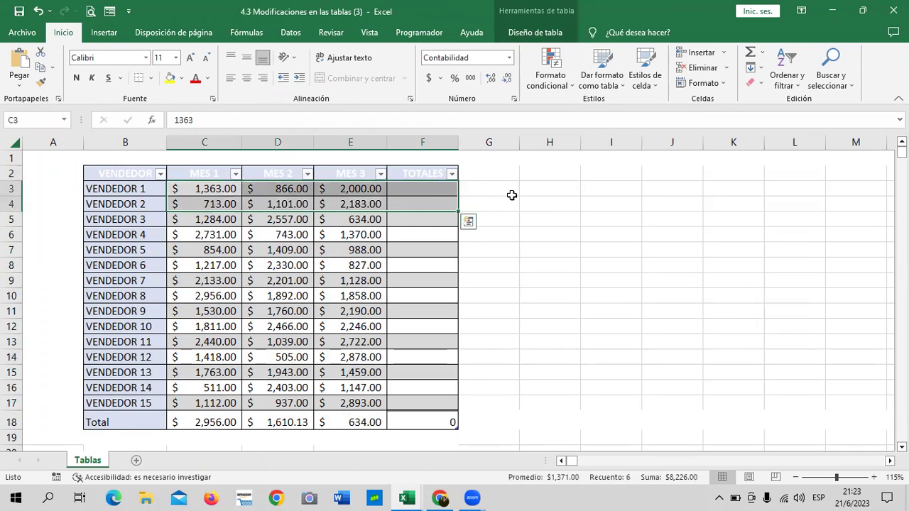
left_click(549, 188)
left_click_drag(203, 188, 422, 189)
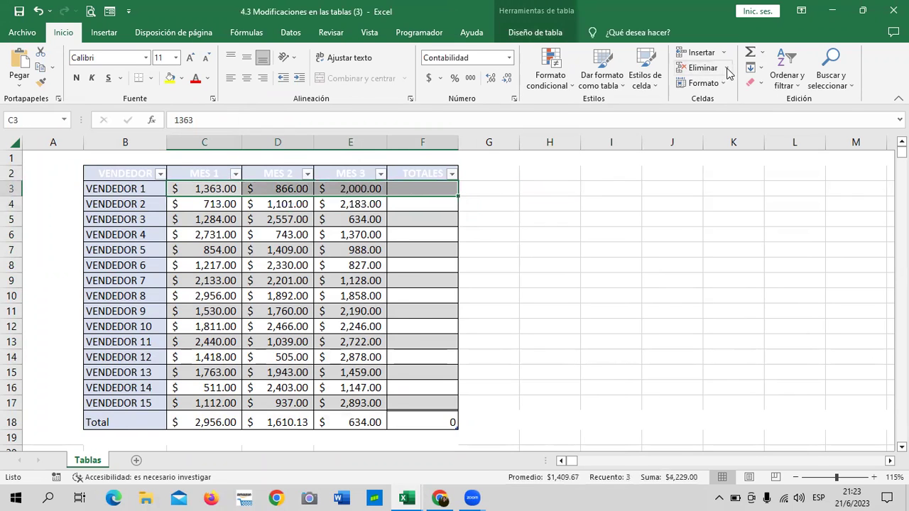
left_click(751, 55)
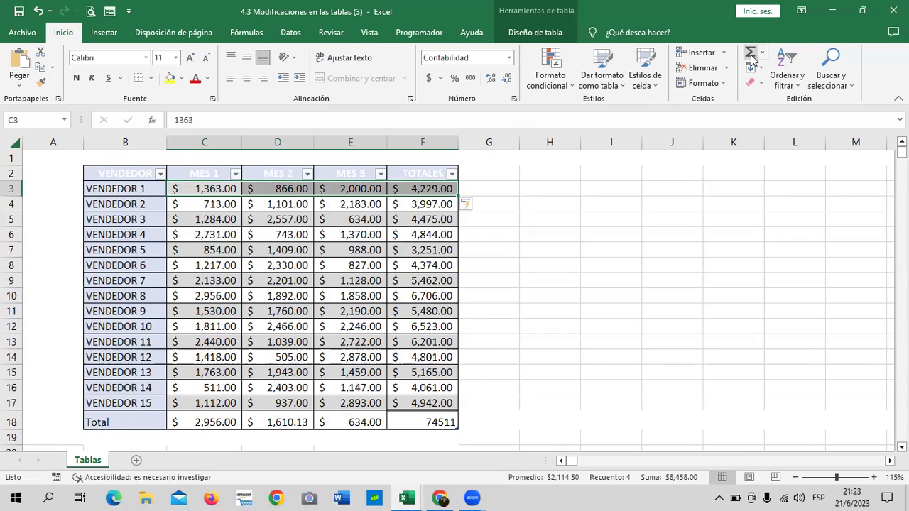
Check the SUMA formulas in F3, F5 and the F18 total of 74511
left_click(627, 265)
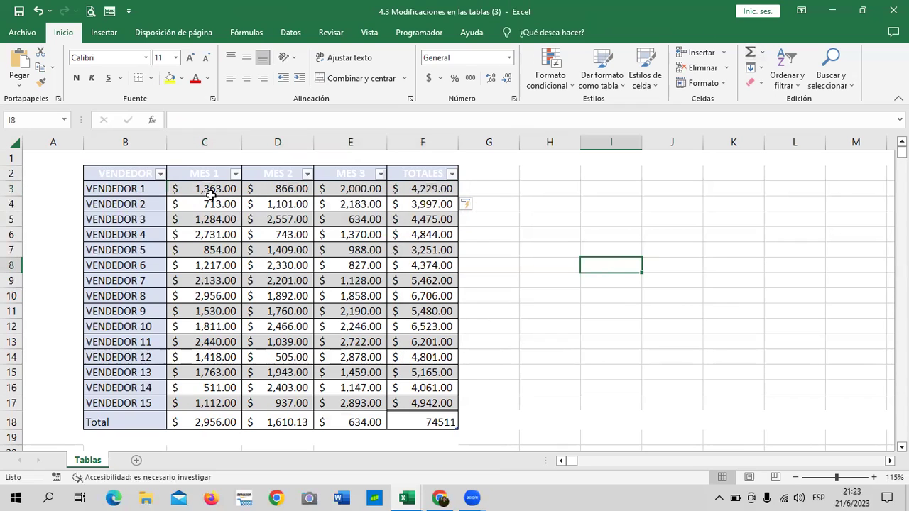
left_click_drag(211, 192, 416, 188)
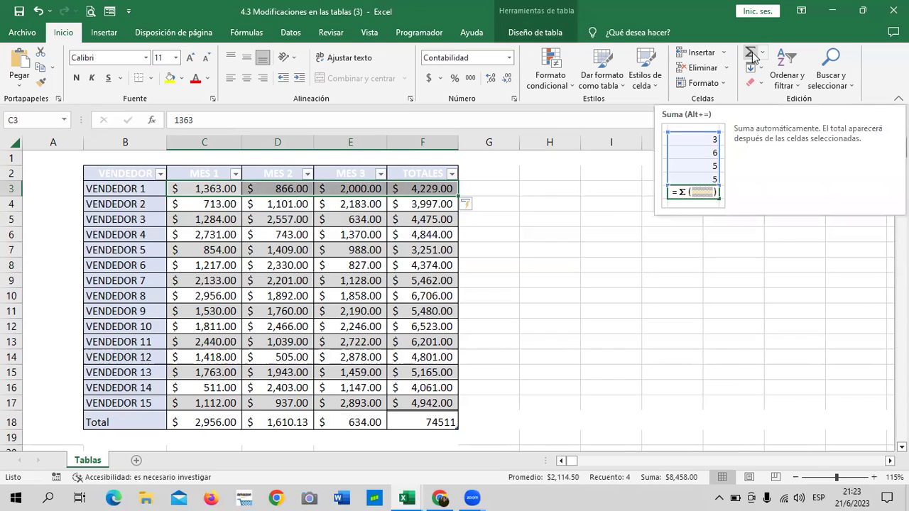
left_click(594, 248)
left_click(419, 193)
left_click(423, 219)
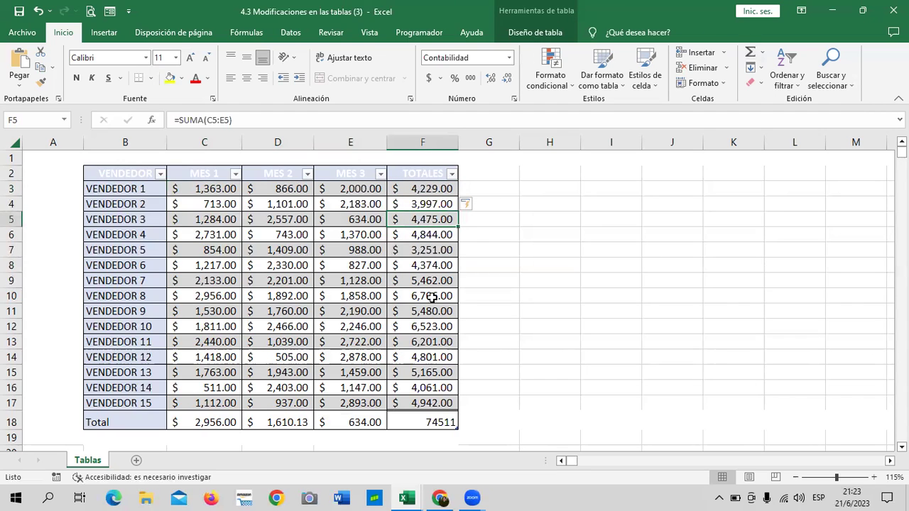
left_click(190, 174)
left_click(268, 164)
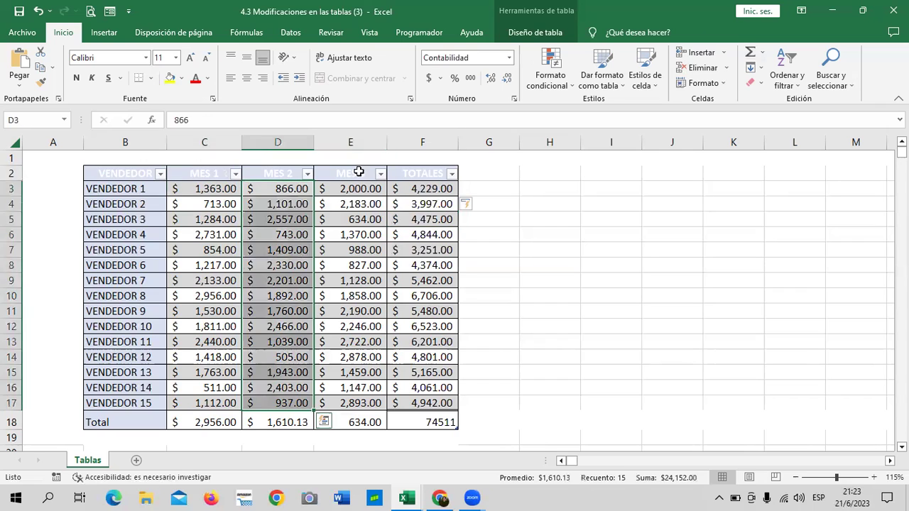
left_click(359, 172)
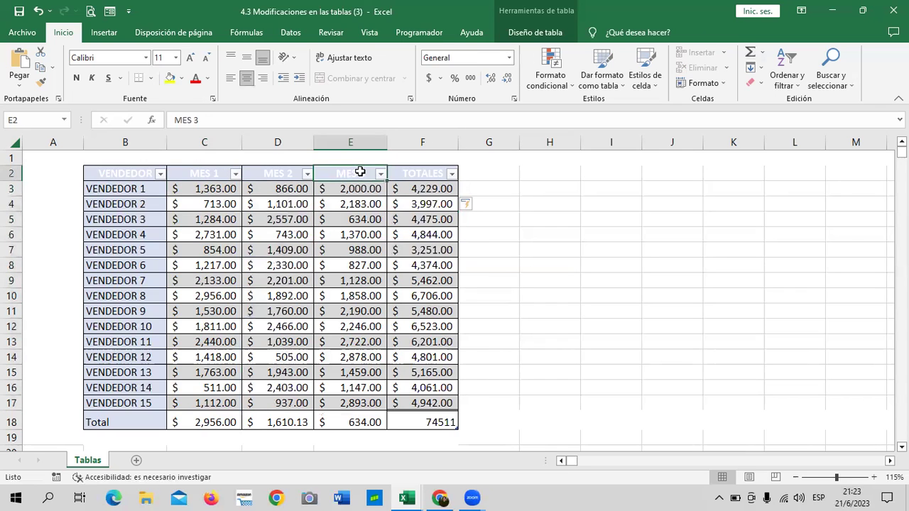
left_click(419, 421)
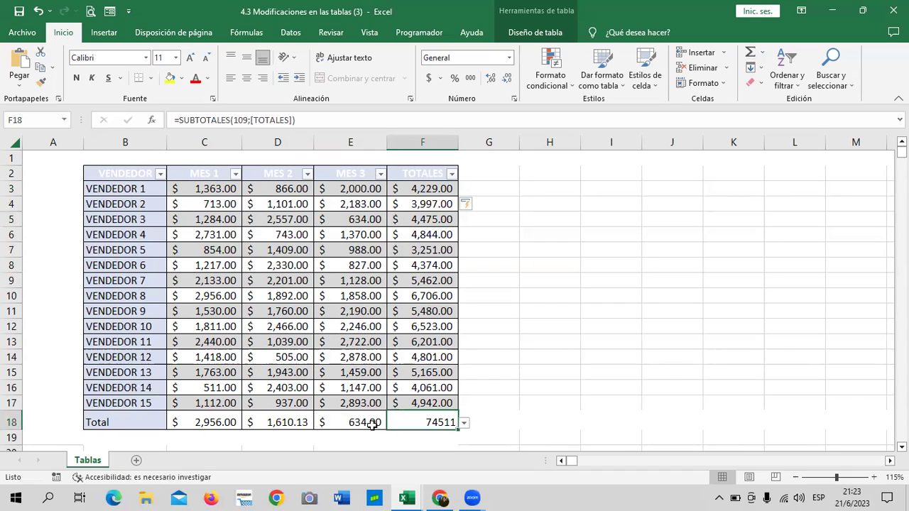
Format the 74,511 grand total as accounting and make the Total row figures bold at size 12
left_click(428, 78)
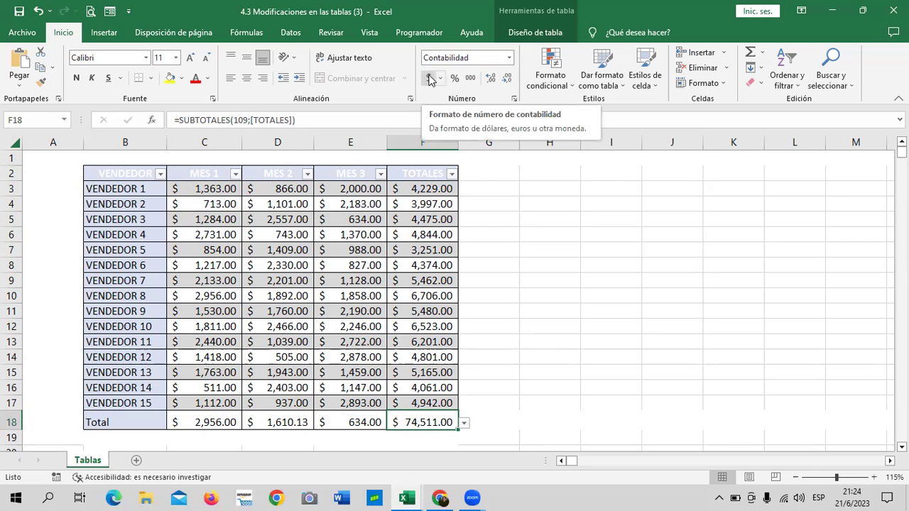
left_click(596, 345)
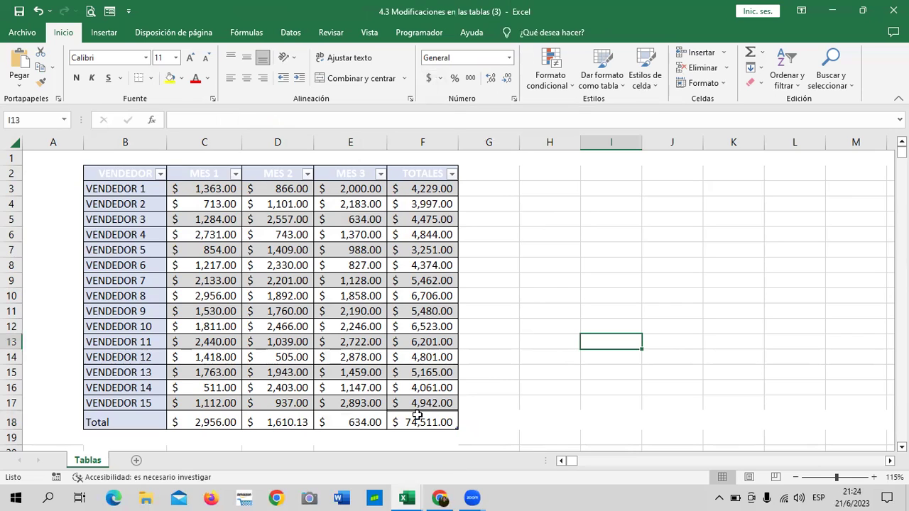
mouse_move(206, 425)
left_mouse_down()
mouse_move(350, 405)
mouse_move(434, 422)
left_mouse_up()
left_click(189, 61)
left_click(76, 78)
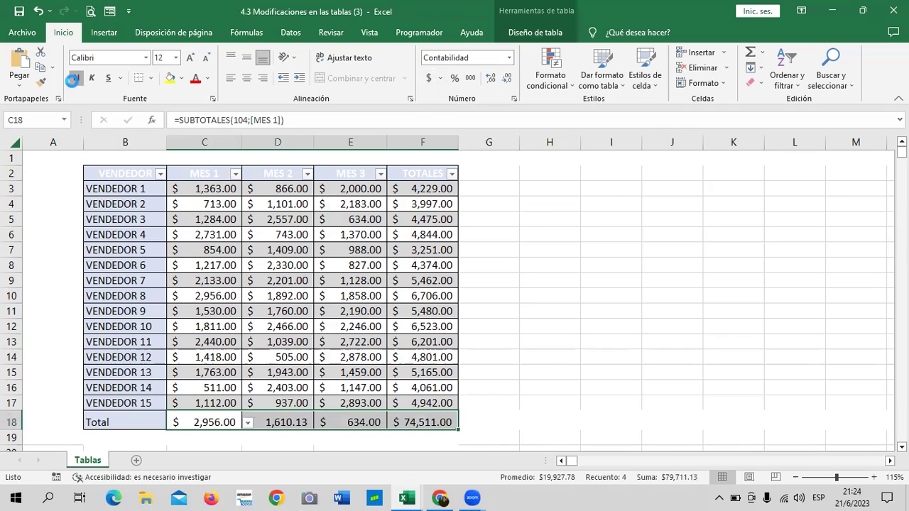
left_click(523, 353)
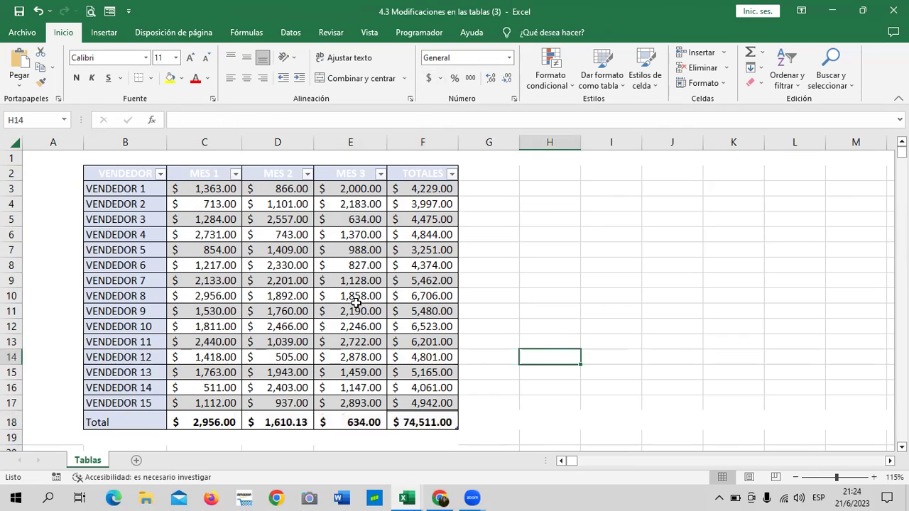
left_click(431, 425)
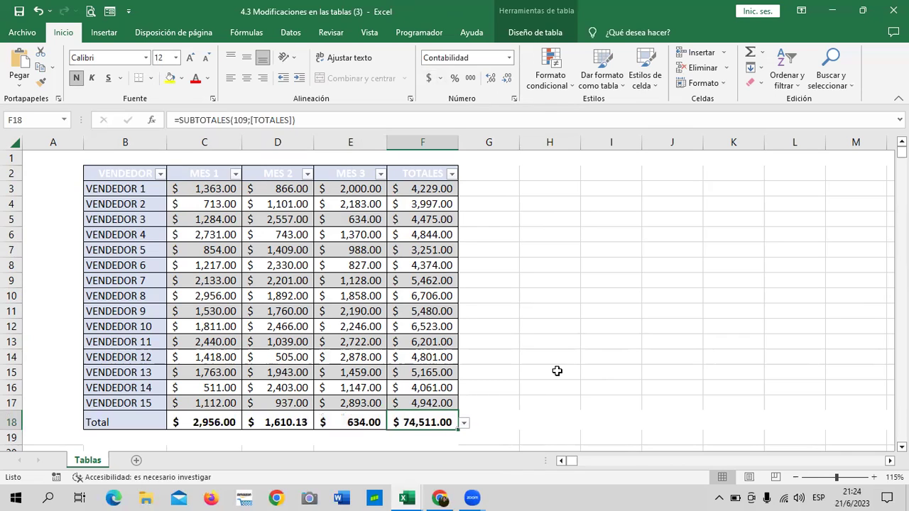
left_click(563, 369)
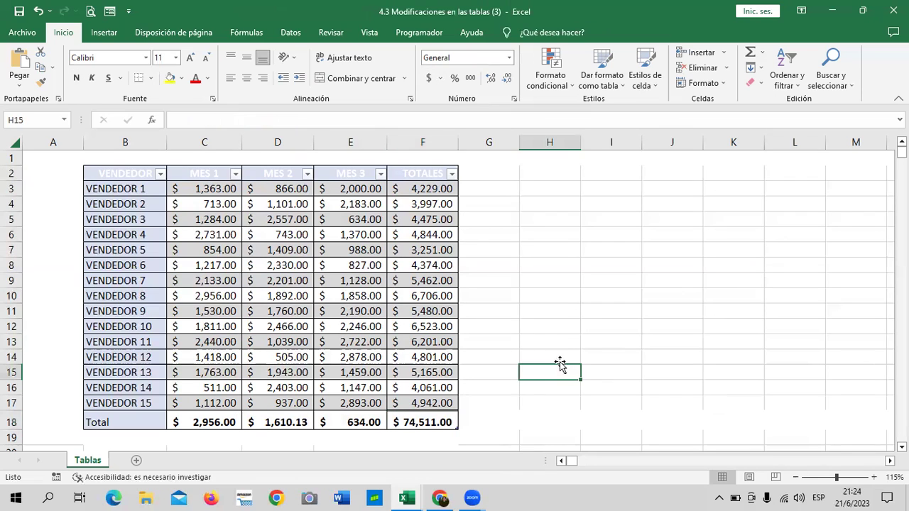
Turn off Botón de filtro in Diseño de tabla so the headers show no dropdowns
left_click(450, 174)
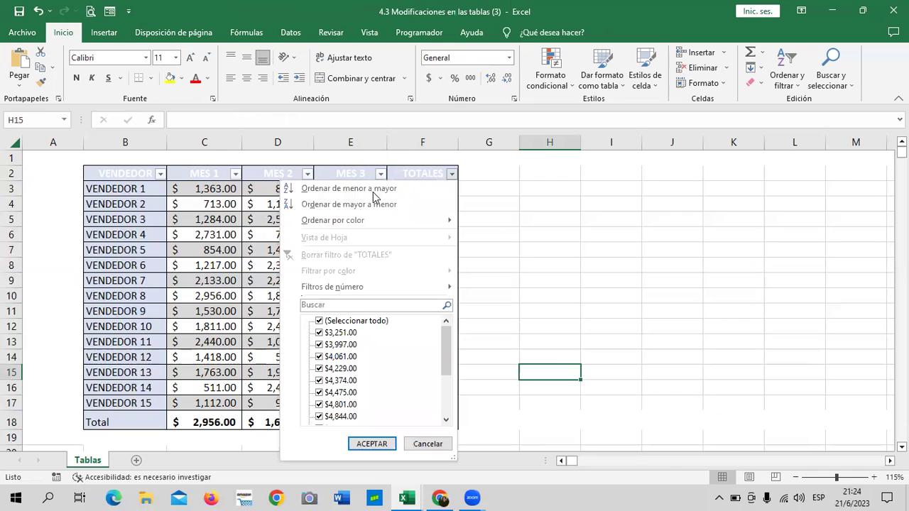
left_click(453, 175)
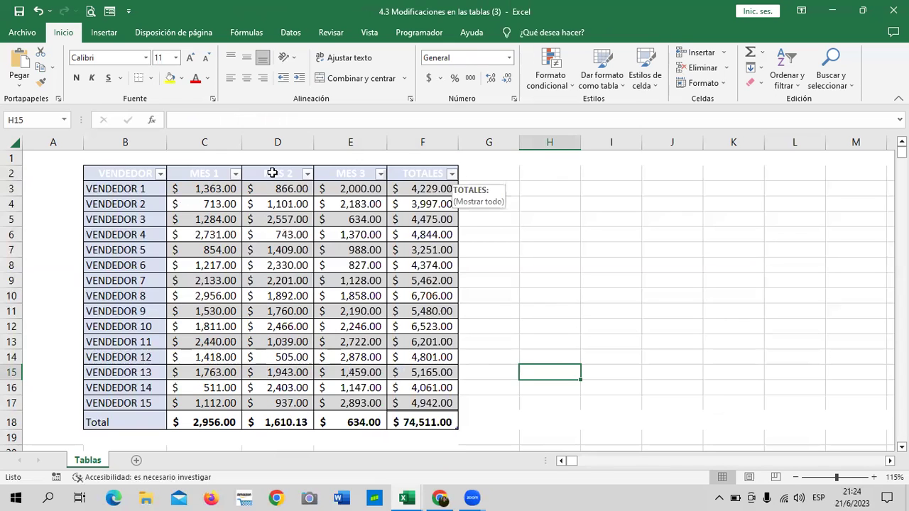
left_click(260, 249)
left_click(538, 33)
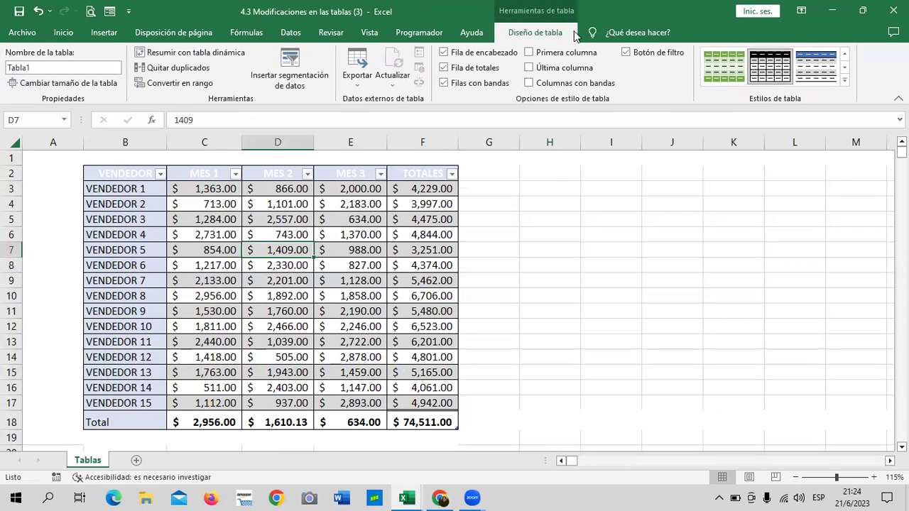
left_click(626, 54)
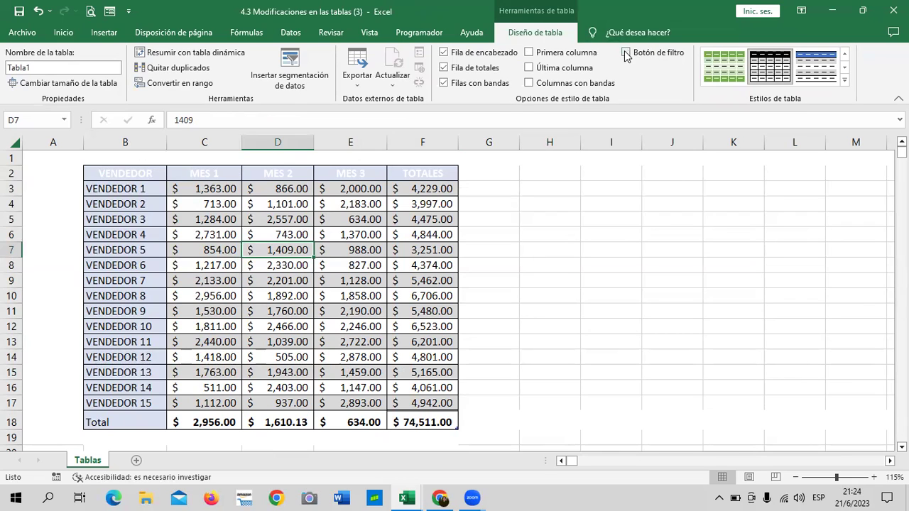
left_click(426, 217)
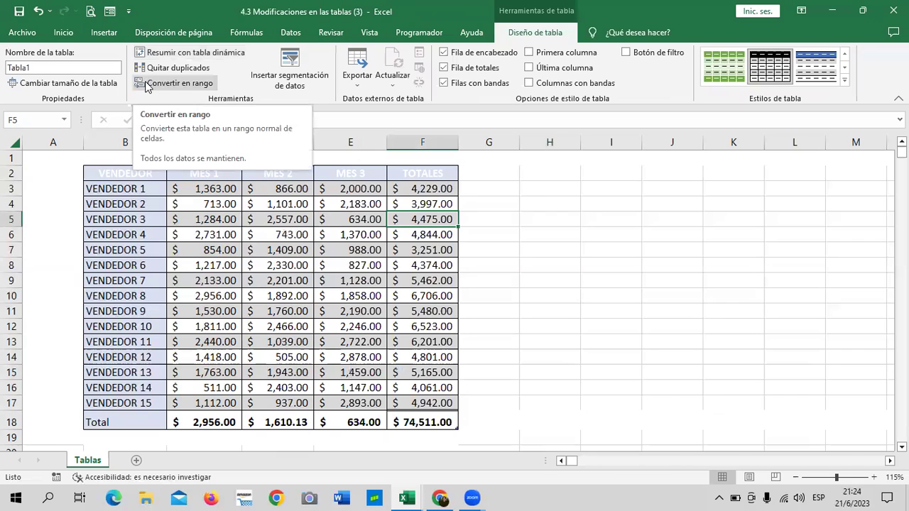
Insert slicers for VENDEDOR, MES 1, MES 2, MES 3 and TOTALES
left_click(289, 71)
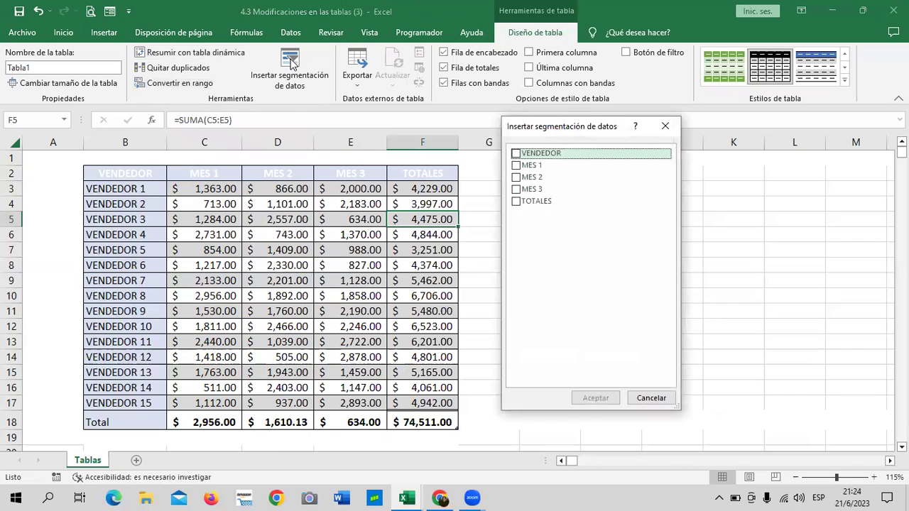
left_click(516, 153)
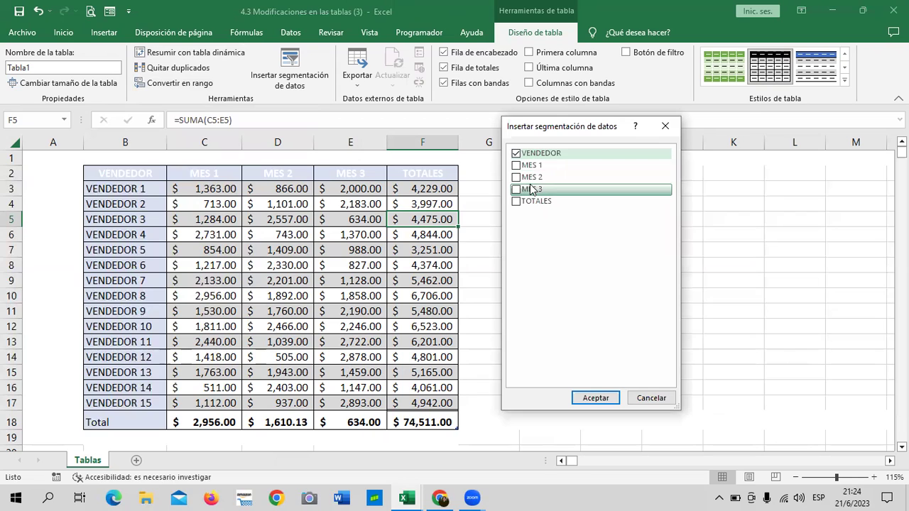
left_click(514, 166)
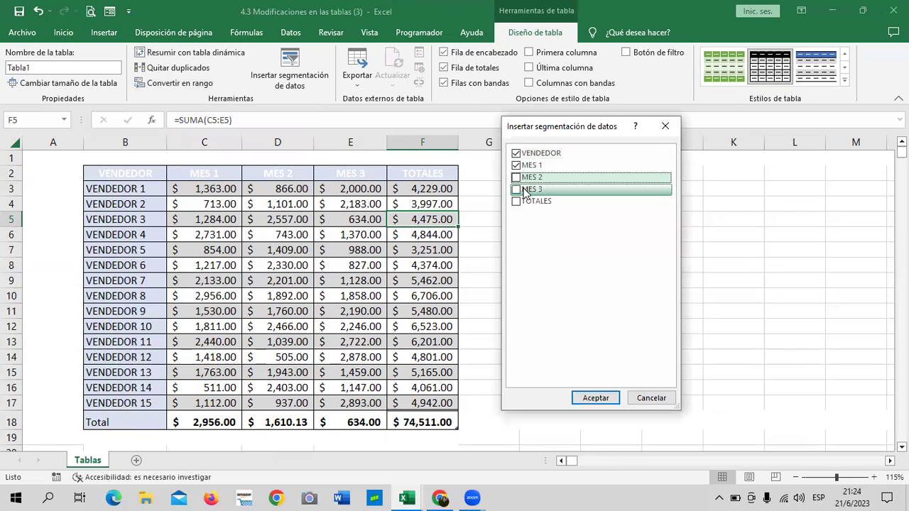
left_click(531, 189)
left_click(531, 201)
left_click(534, 178)
left_click(598, 401)
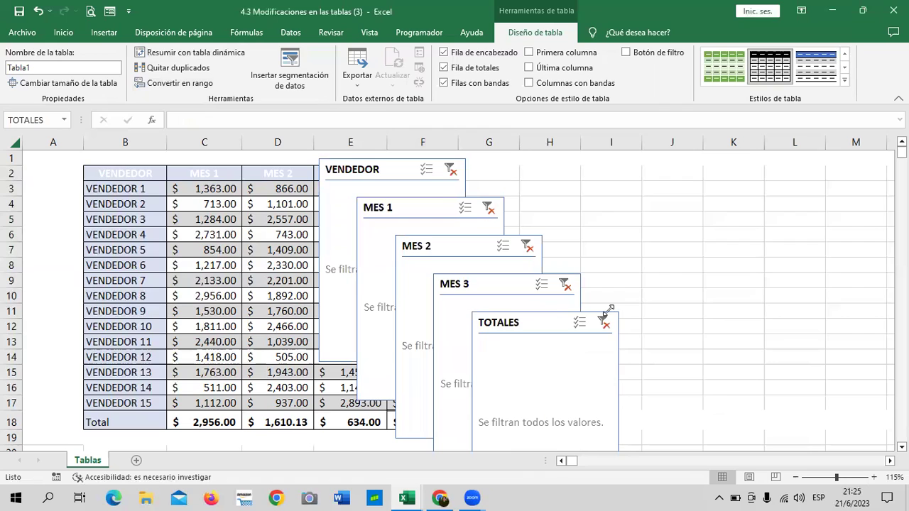
Line the five slicers up in one row across the top of the sheet, VENDEDOR through TOTALES
left_click_drag(609, 309, 770, 162)
left_click_drag(553, 286, 631, 151)
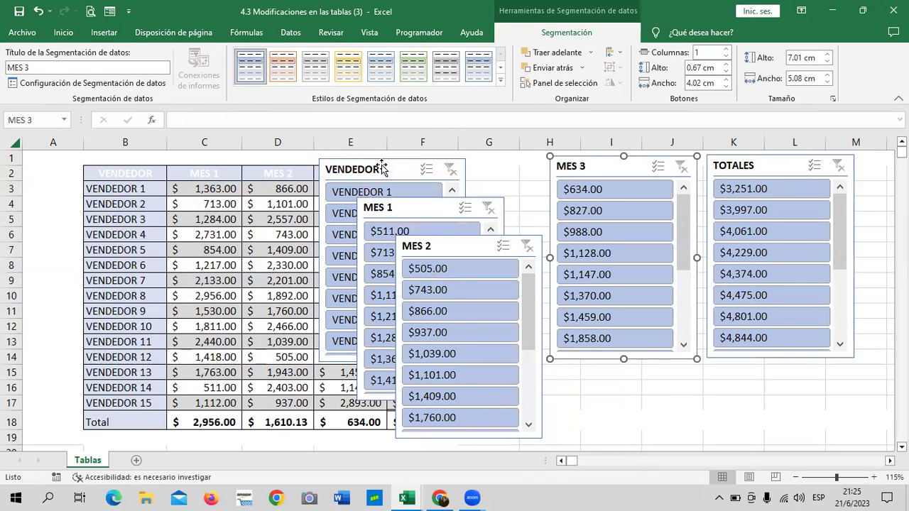
left_click_drag(382, 168, 196, 162)
mouse_move(428, 212)
left_mouse_down()
mouse_move(351, 180)
mouse_move(356, 166)
left_mouse_up()
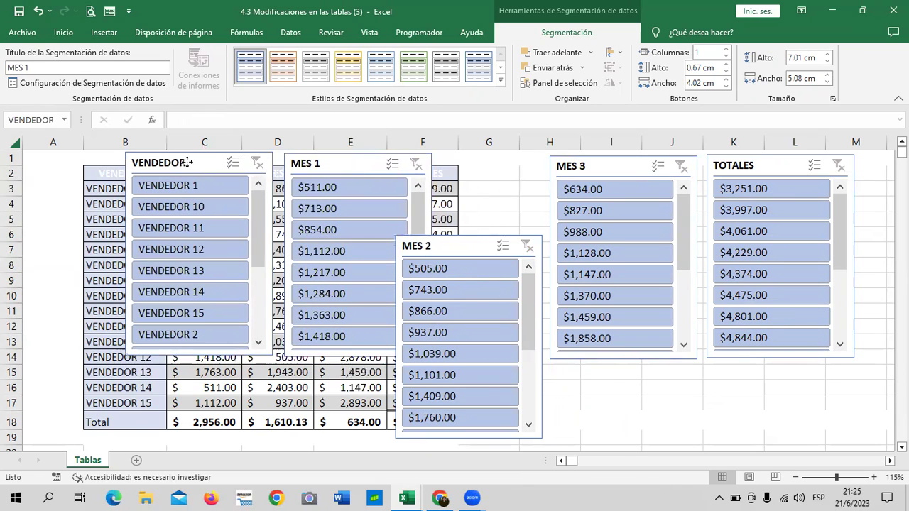
left_click_drag(200, 164, 179, 163)
left_click_drag(349, 164, 334, 164)
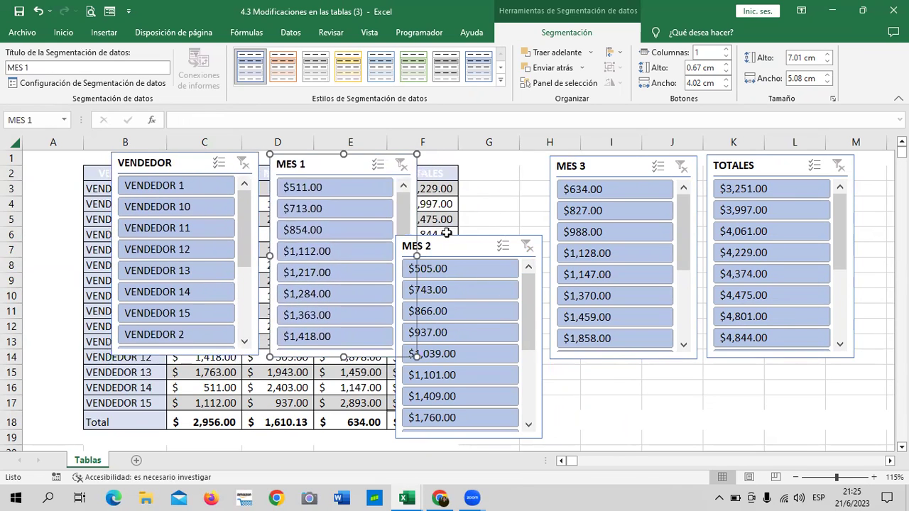
left_click_drag(434, 245, 451, 164)
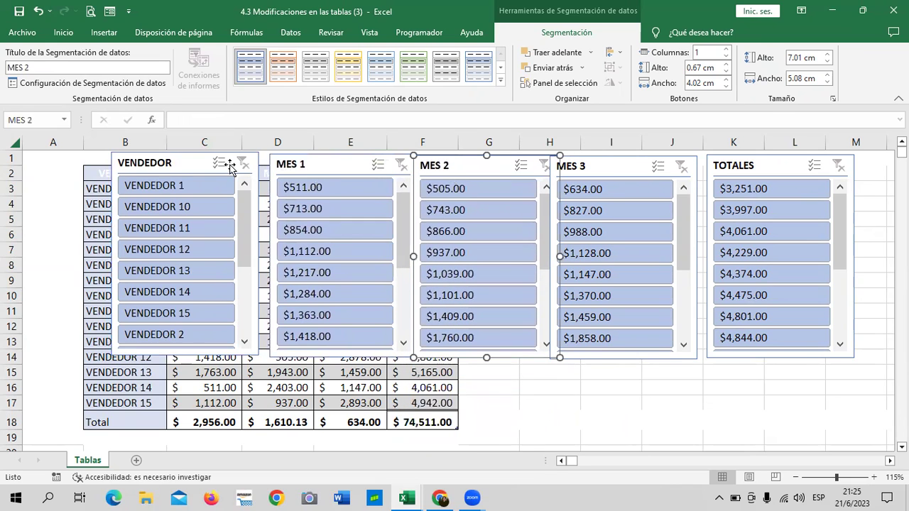
left_click_drag(187, 162, 173, 162)
left_click_drag(335, 168, 320, 167)
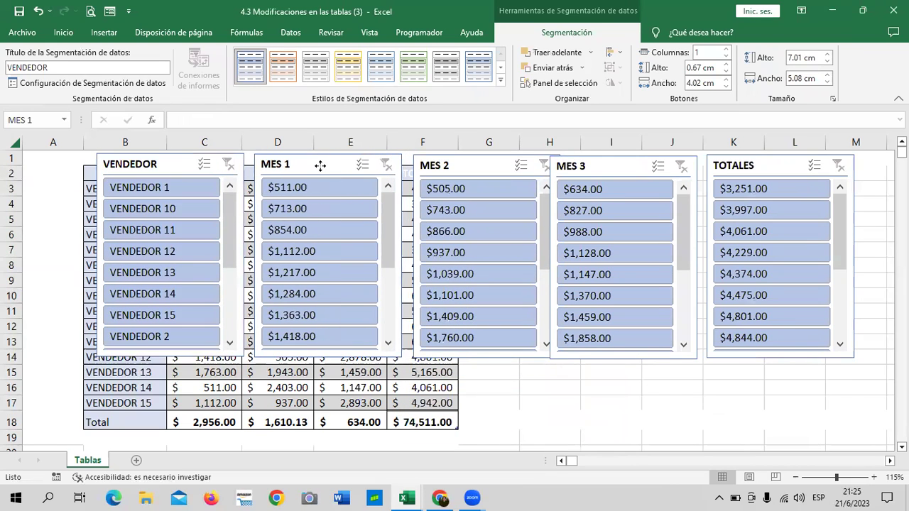
left_click_drag(479, 169, 470, 168)
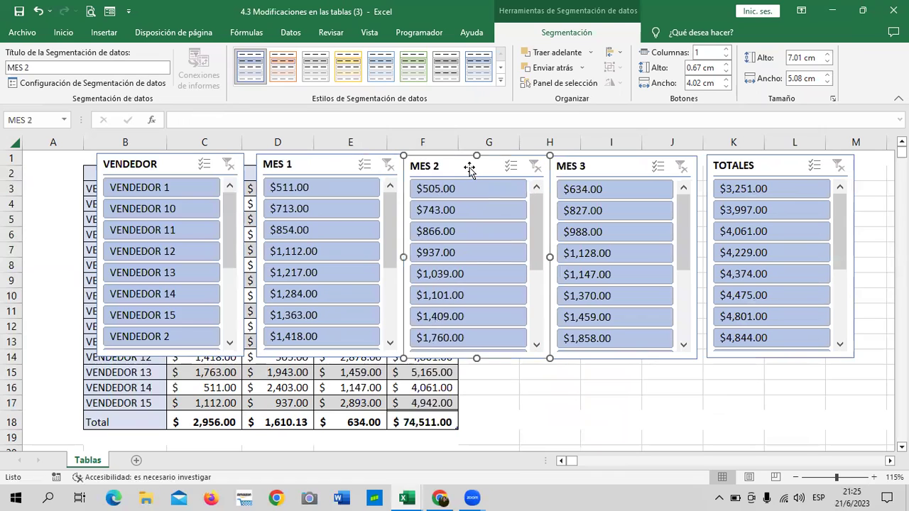
left_click_drag(622, 165, 628, 164)
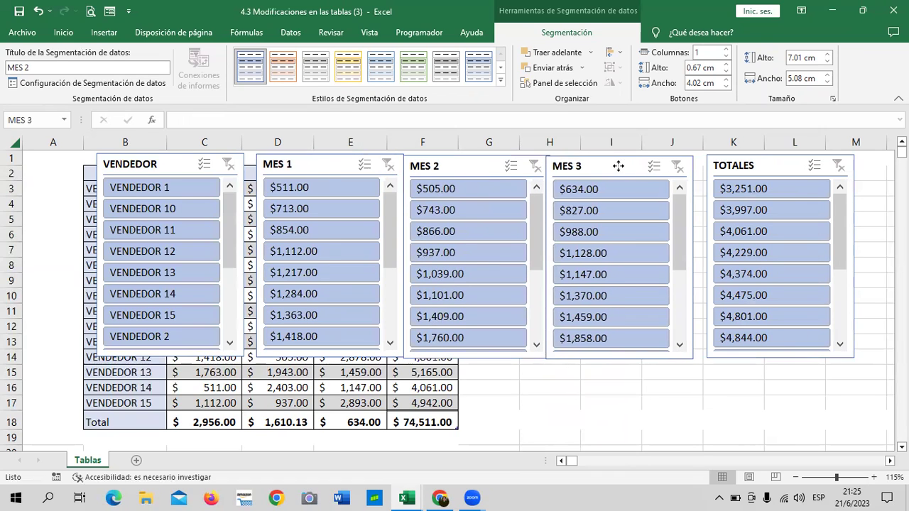
left_click_drag(773, 175, 783, 174)
left_click(644, 167)
left_click_drag(643, 167, 648, 166)
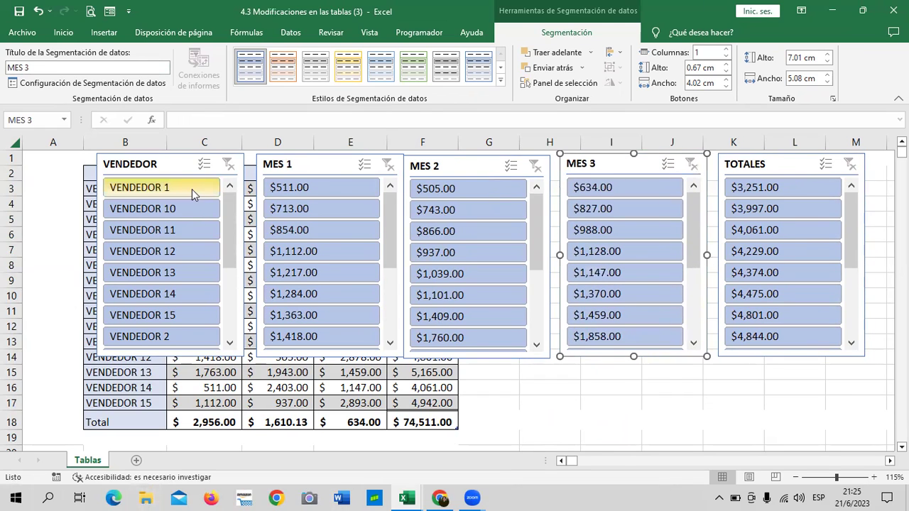
Filter the table to VENDEDOR 5 with the slicer, then clear the filter
mouse_move(230, 234)
left_mouse_down()
mouse_move(229, 263)
mouse_move(238, 178)
left_mouse_up()
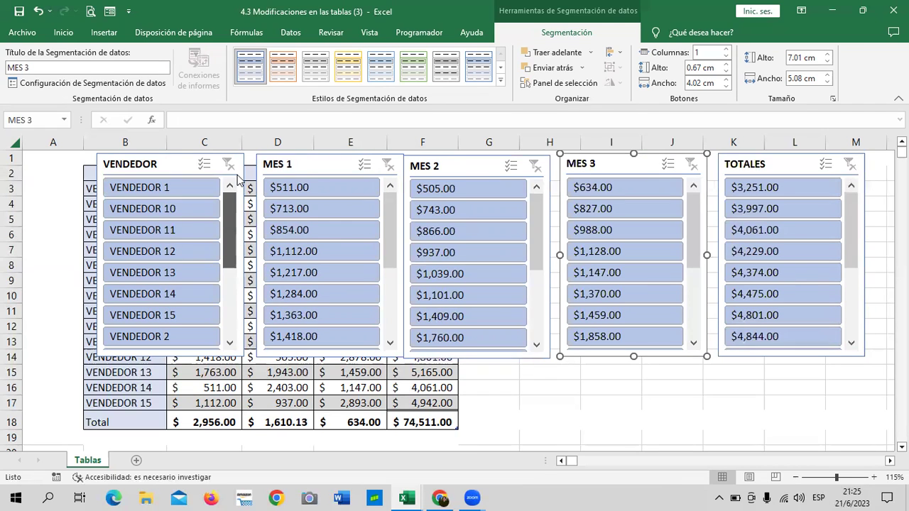
mouse_move(234, 234)
left_mouse_down()
mouse_move(233, 194)
mouse_move(224, 288)
mouse_move(222, 201)
mouse_move(222, 296)
left_mouse_up()
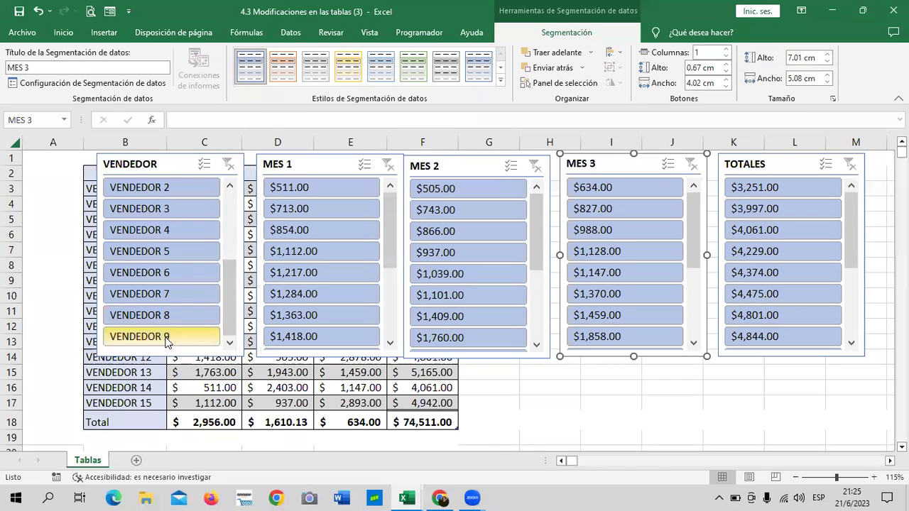
left_click(188, 253)
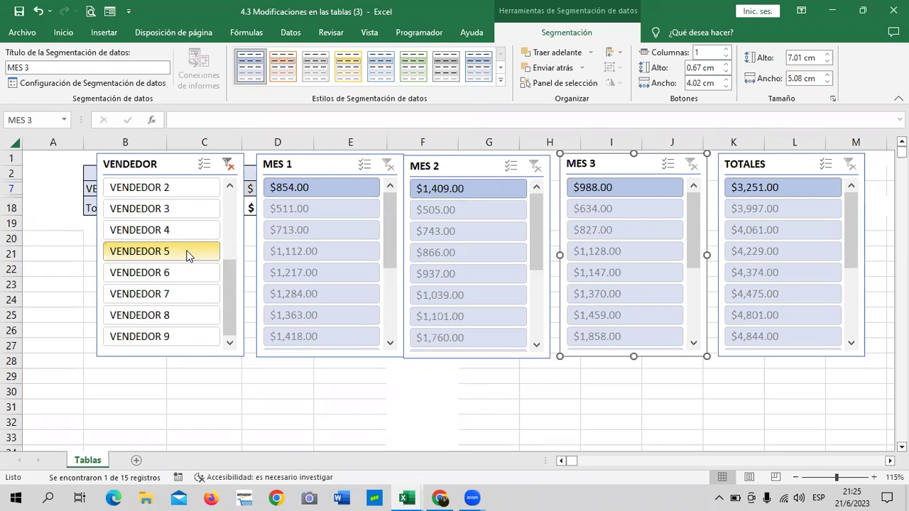
left_click(229, 164)
Filter in turn to VENDEDOR 15, 14, 13, 12, 11, 10, 1, ending on VENDEDOR 9
mouse_move(230, 320)
left_mouse_down()
mouse_move(238, 204)
mouse_move(238, 223)
mouse_move(239, 213)
left_mouse_up()
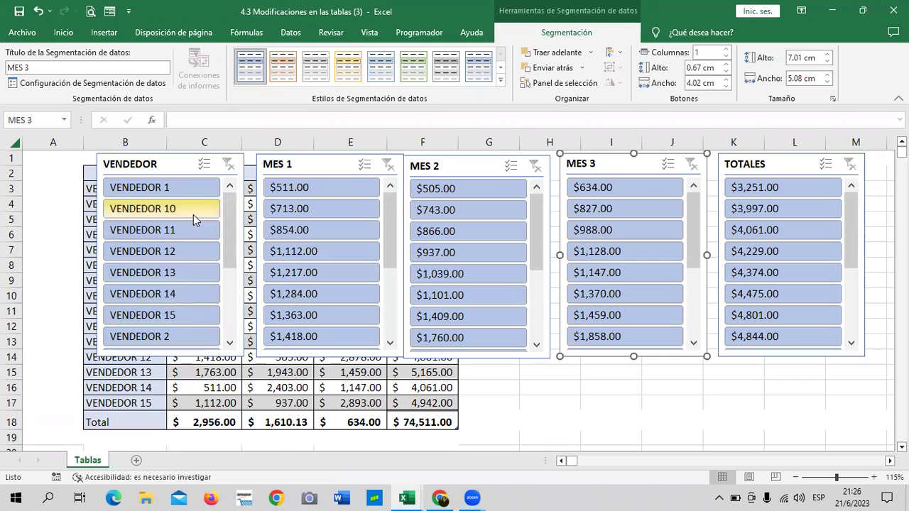
left_click(193, 318)
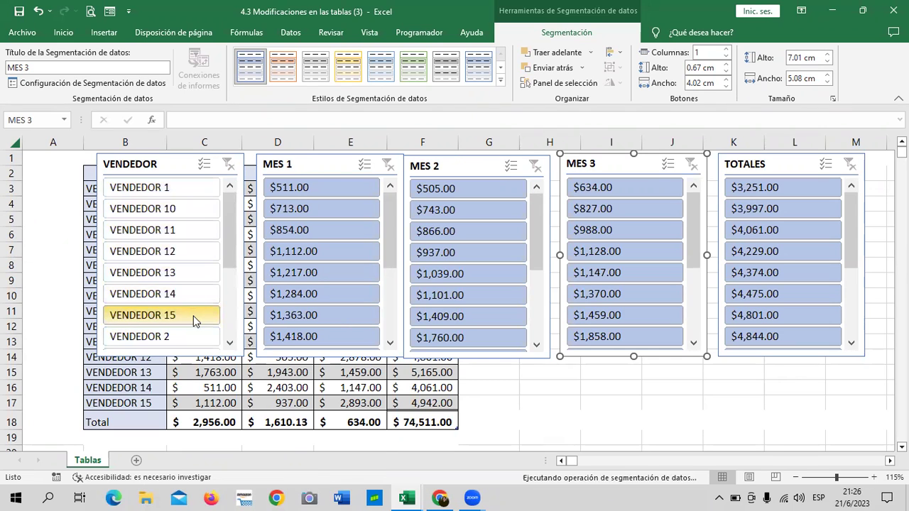
left_click(202, 289)
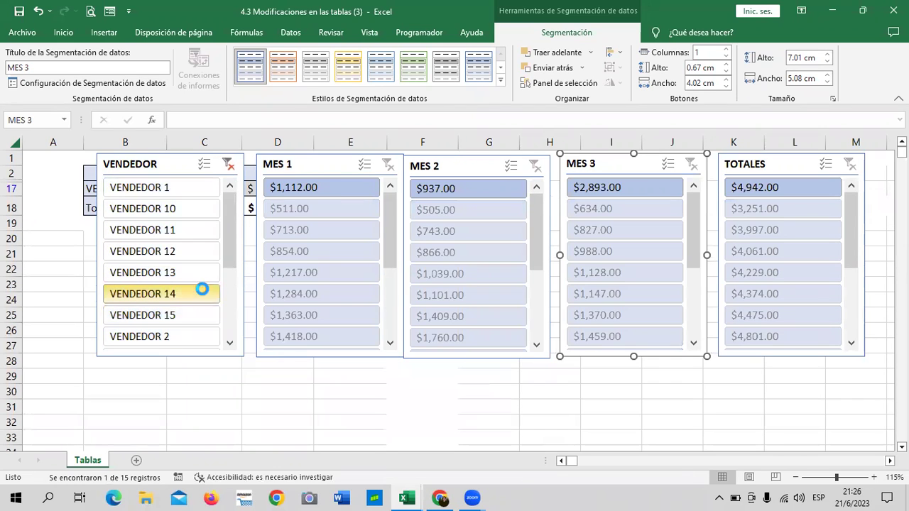
left_click(199, 269)
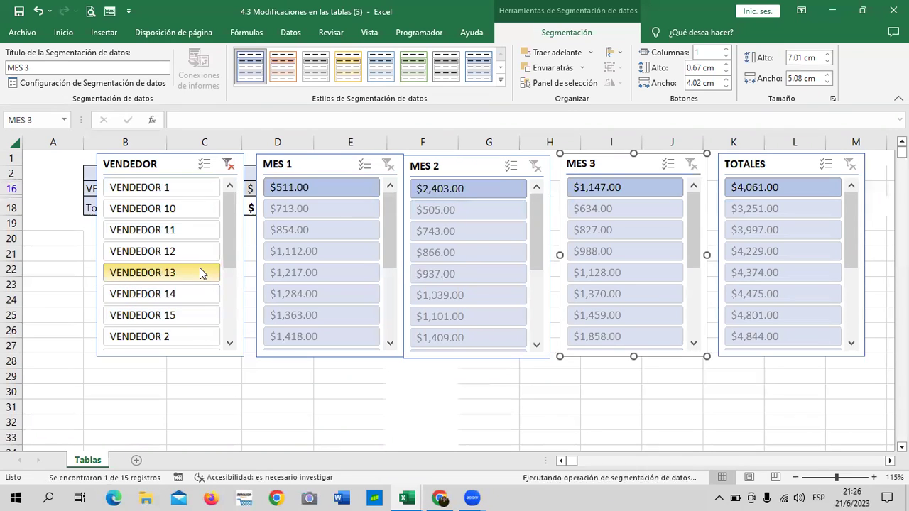
left_click(197, 253)
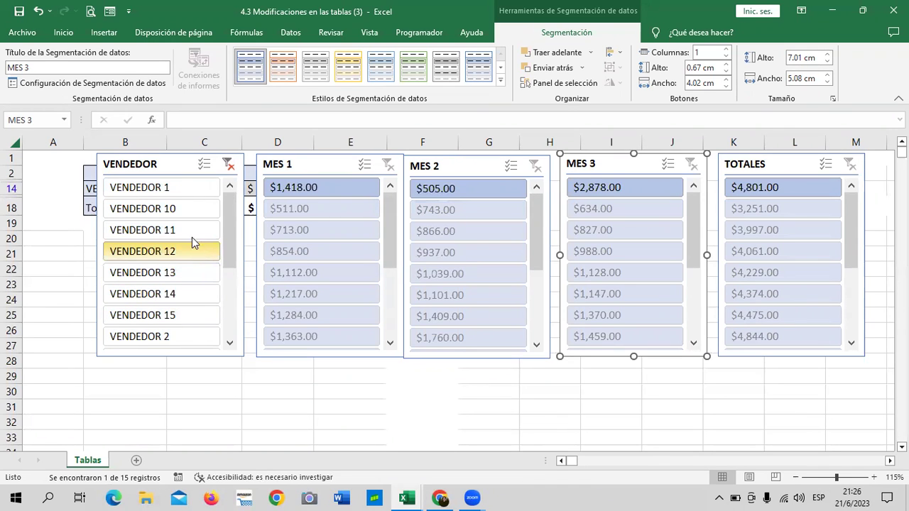
left_click(193, 230)
left_click(193, 206)
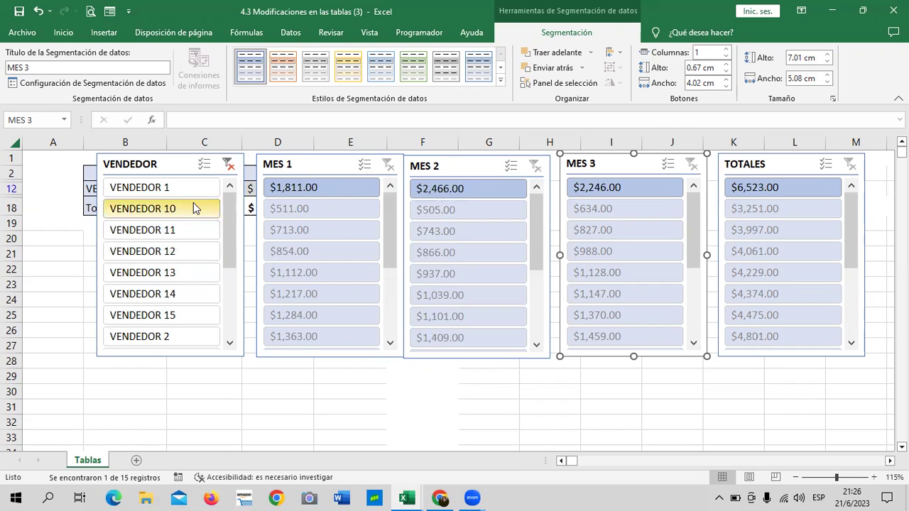
left_click(193, 188)
left_click_drag(232, 219, 234, 298)
left_click(203, 336)
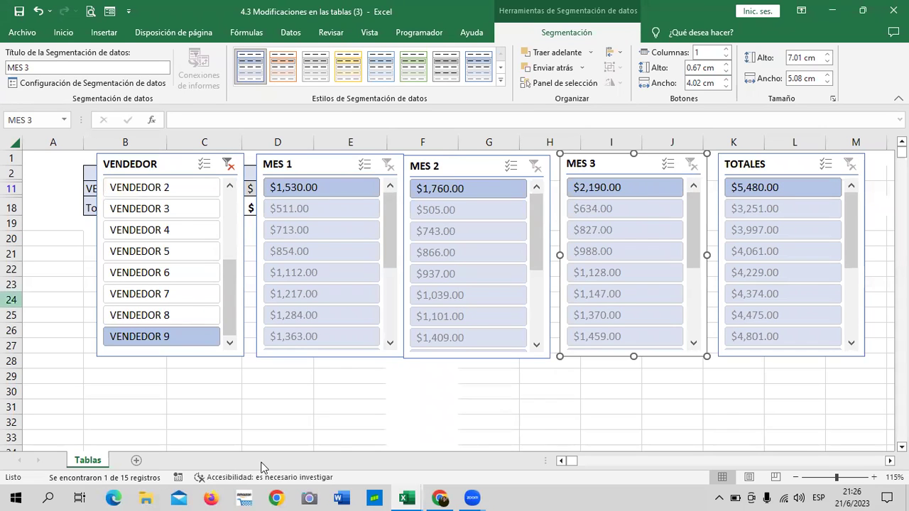
Clear the VENDEDOR slicer filter so all 15 vendors show again
left_click(227, 164)
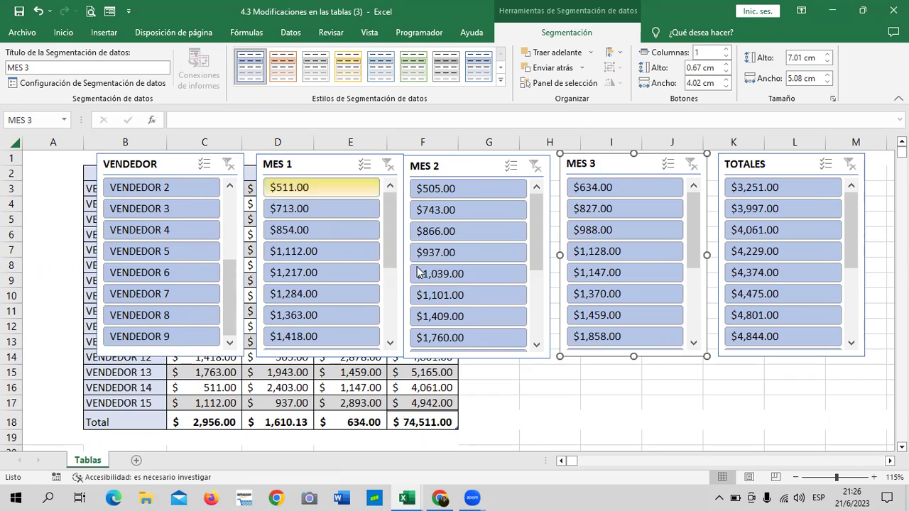
left_click(787, 165)
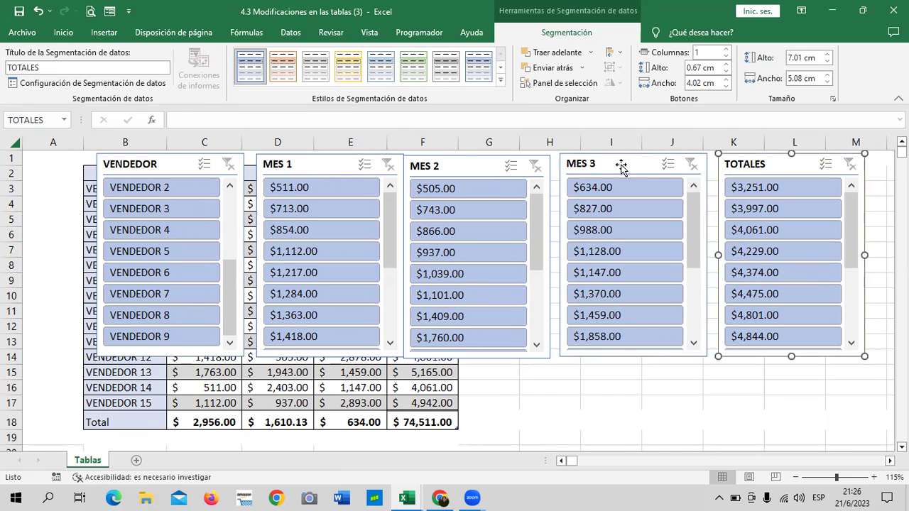
left_click_drag(621, 164, 623, 159)
Delete the MES 2, MES 1, VENDEDOR, MES 3 and TOTALES slicers
left_click(472, 164)
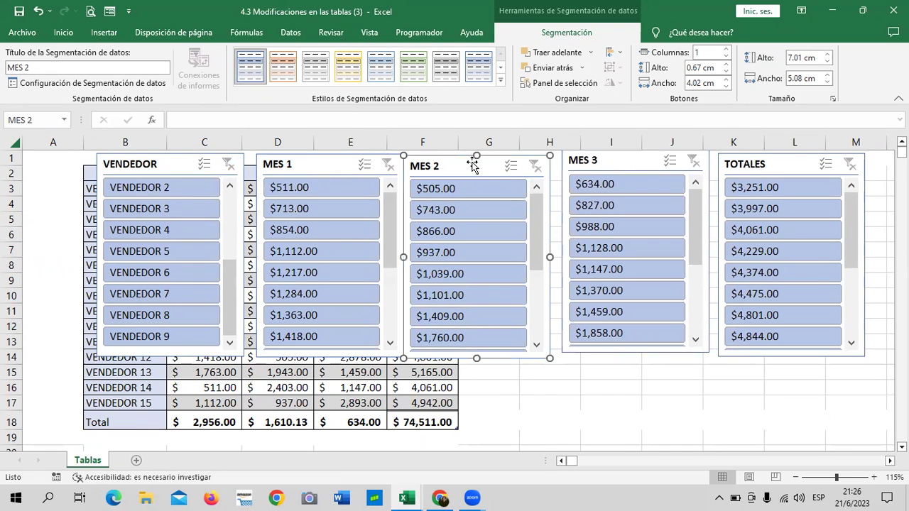
key("Delete")
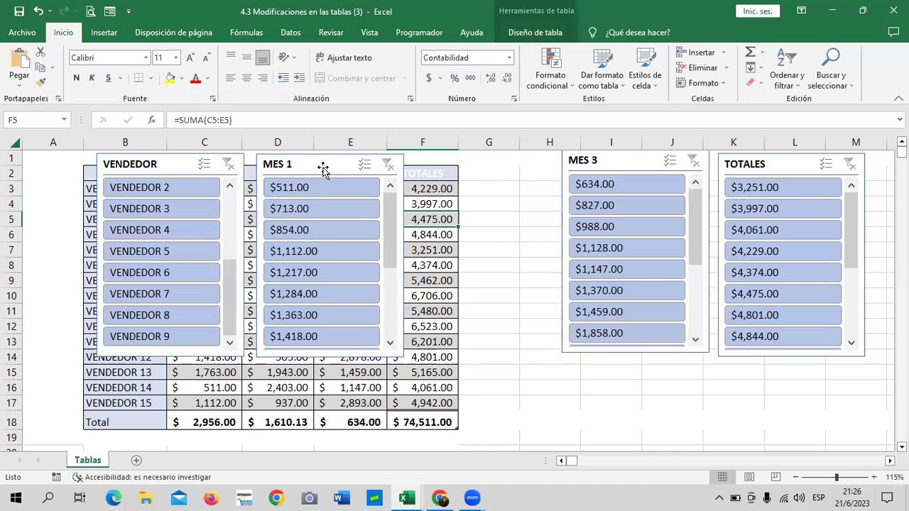
left_click(323, 169)
key("Delete")
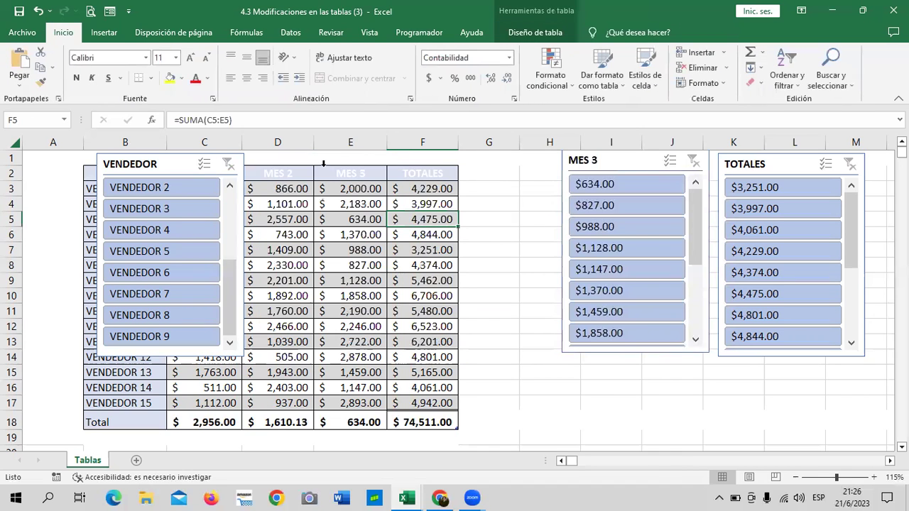
left_click(183, 164)
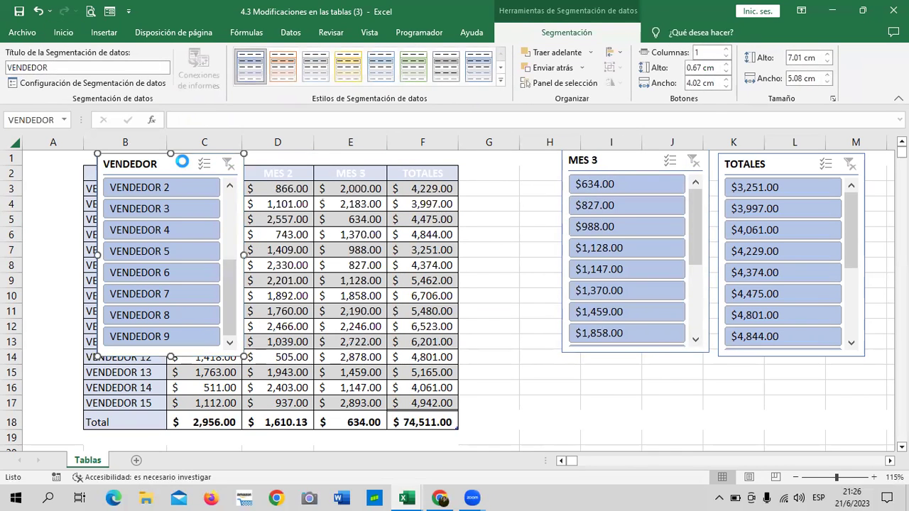
key("Delete")
left_click(629, 156)
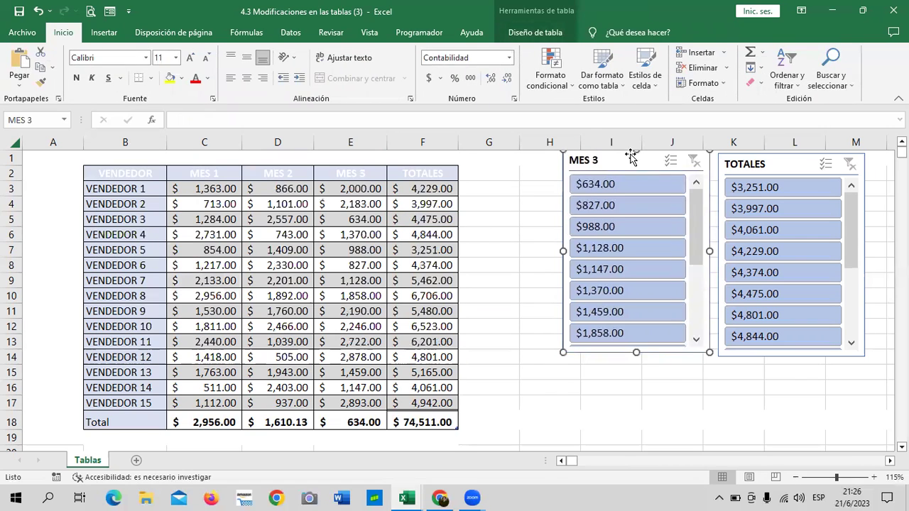
key("Delete")
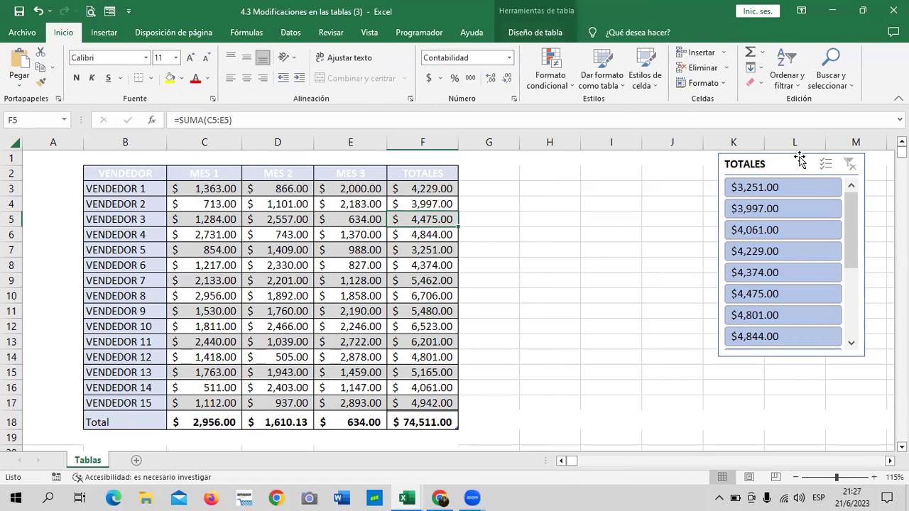
left_click(790, 166)
key("Delete")
left_click(619, 265)
left_click(252, 249)
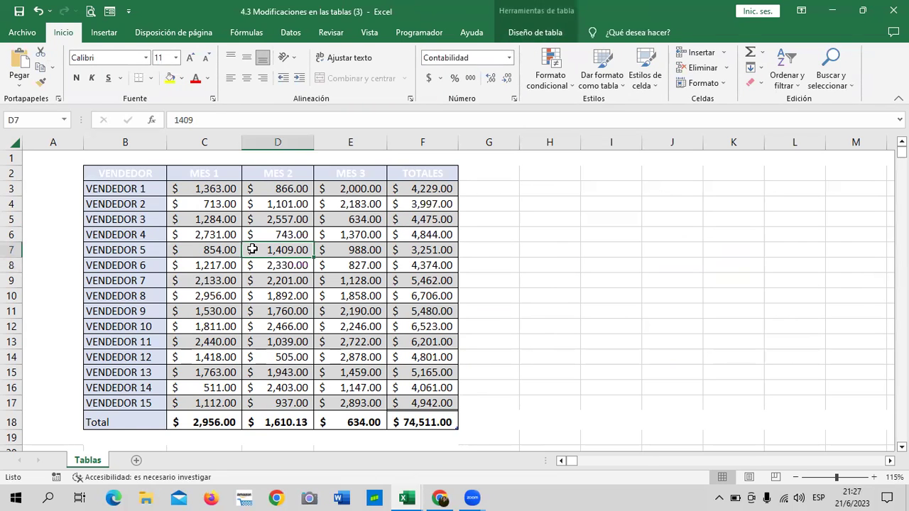
Convert Tabla1 to a normal range with Convertir en rango, confirming with Sí
left_click(387, 220)
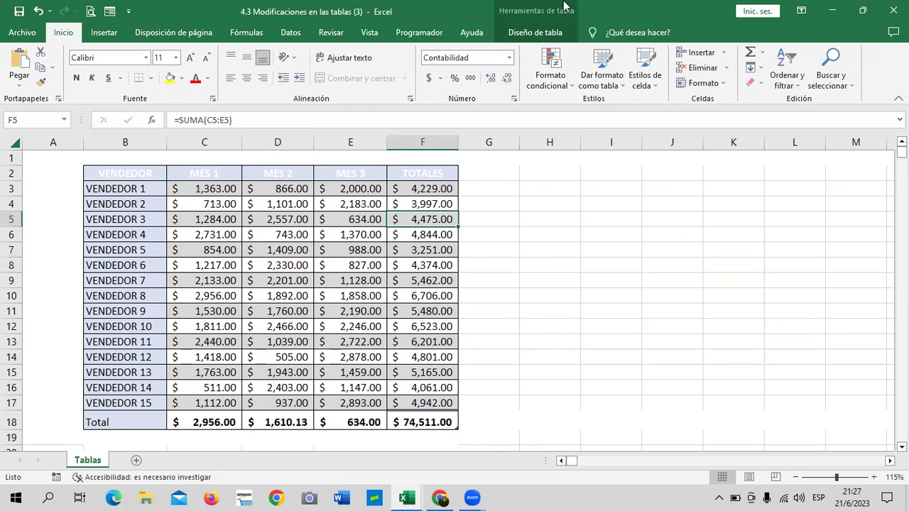
left_click(533, 35)
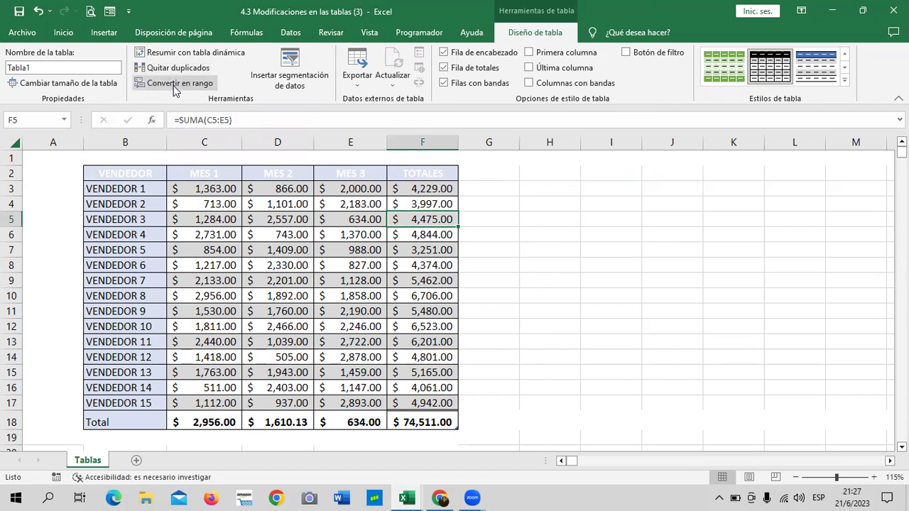
left_click(174, 85)
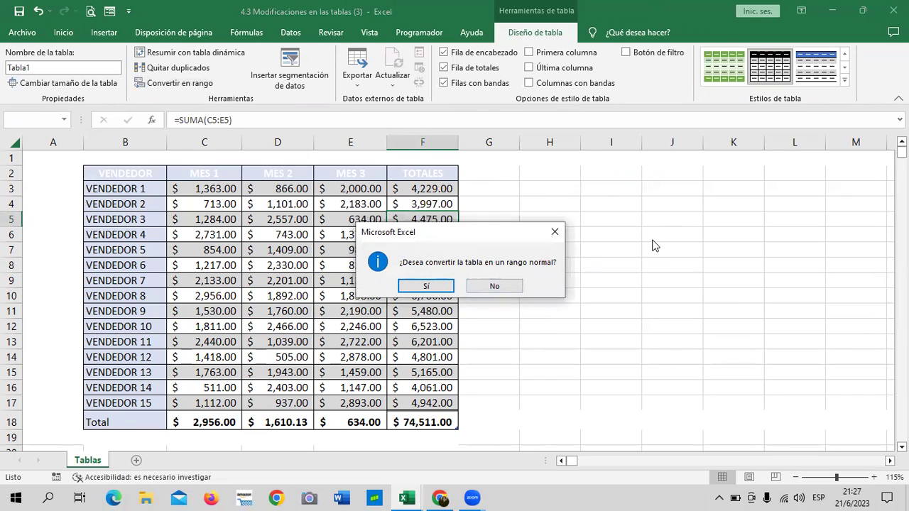
left_click(441, 288)
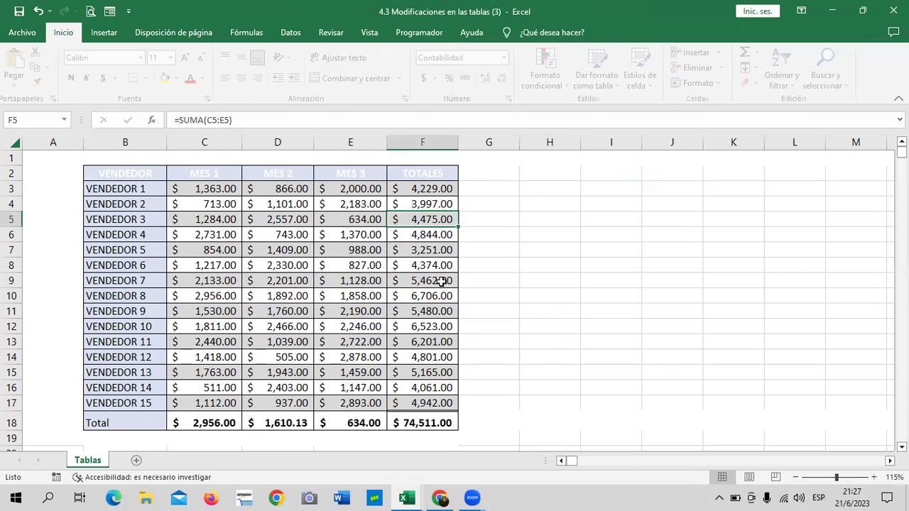
left_click(534, 252)
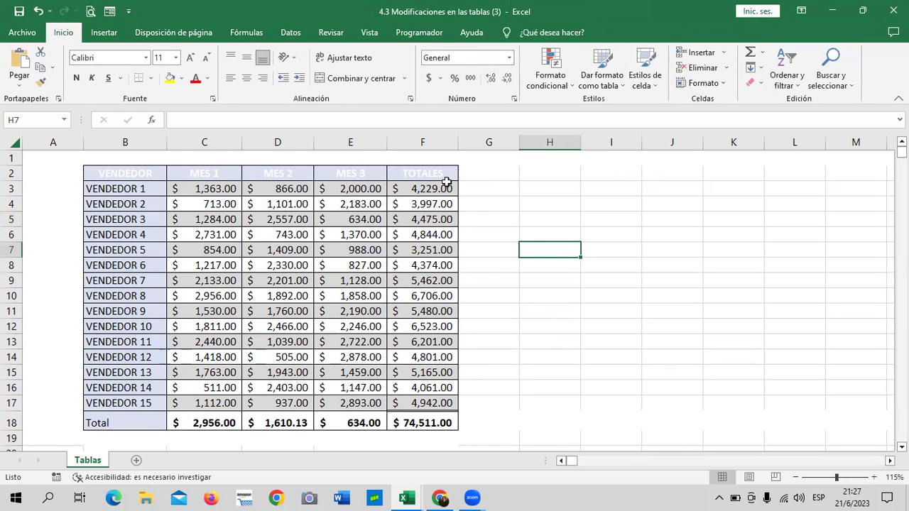
left_click(364, 221)
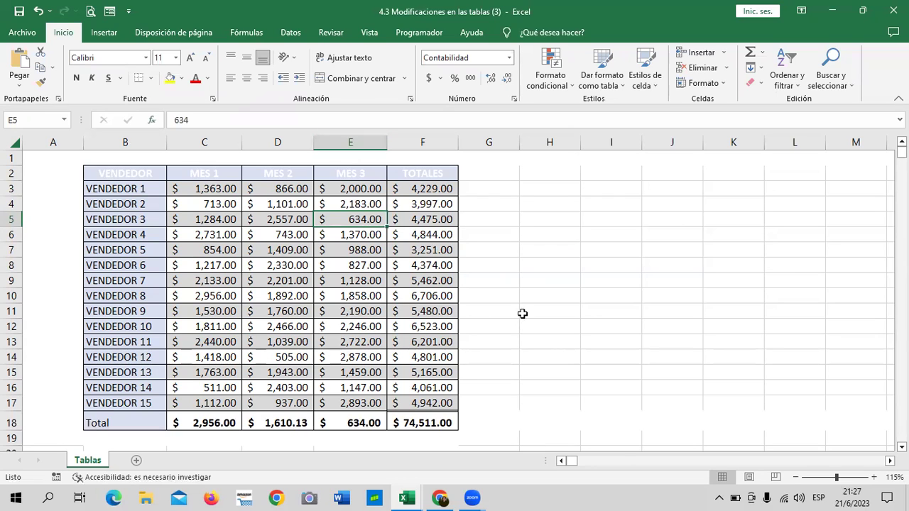
left_click(568, 297)
left_click(422, 421)
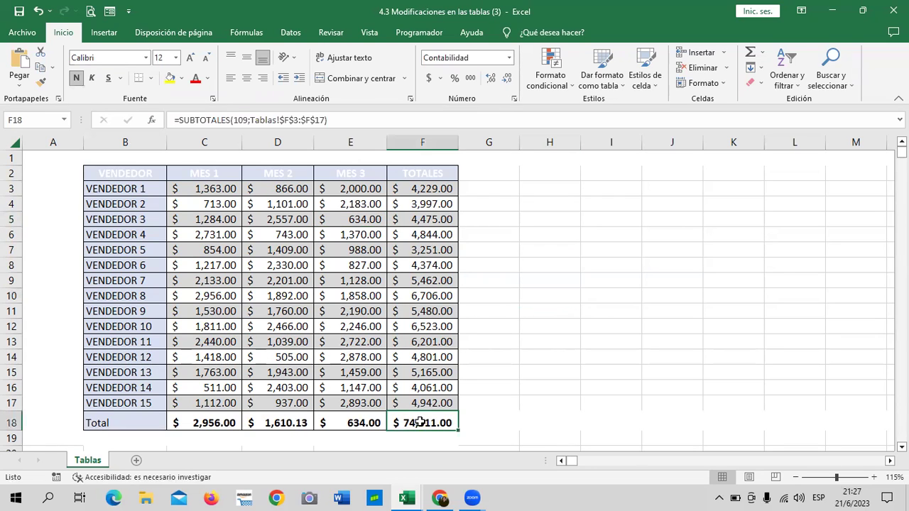
left_click(284, 420)
left_click(431, 422)
left_click(354, 422)
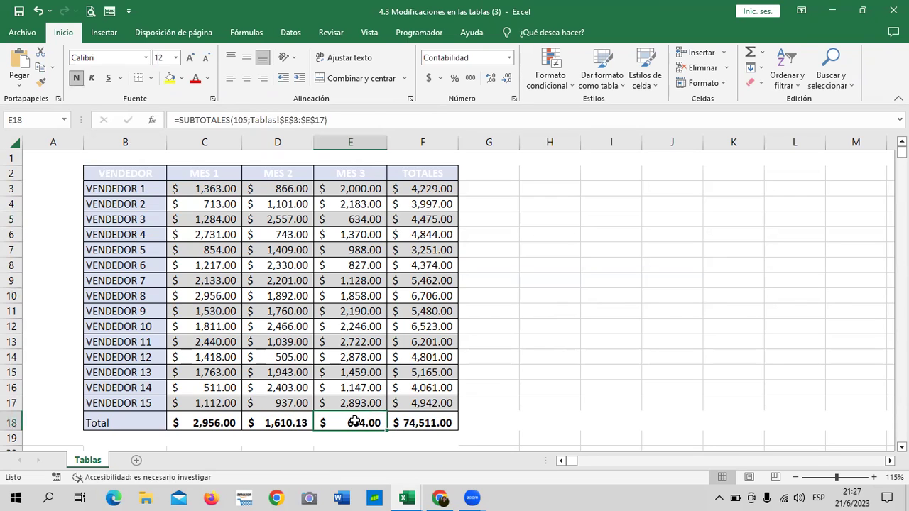
left_click(282, 423)
left_click(213, 421)
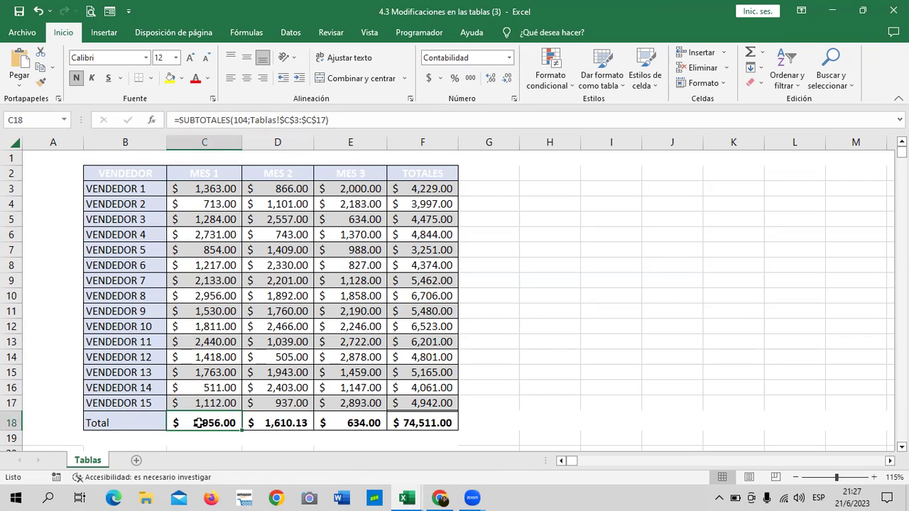
left_click(273, 424)
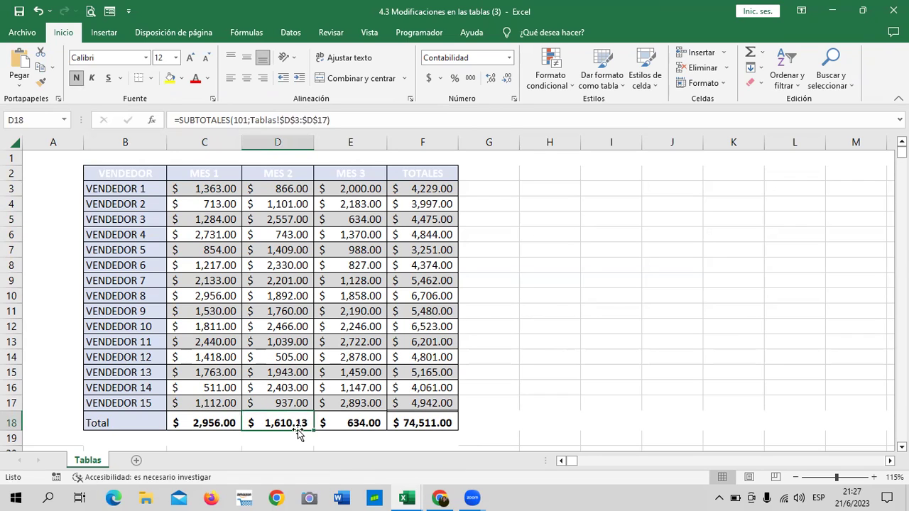
left_click(357, 423)
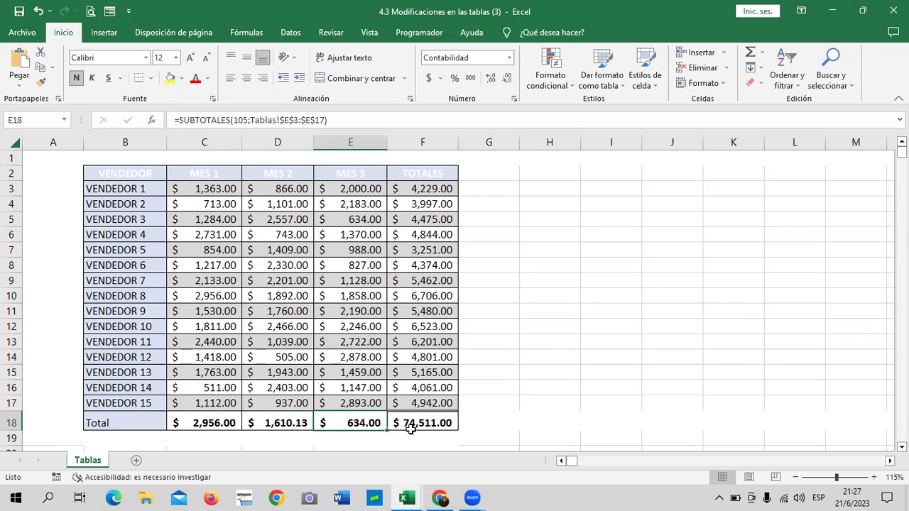
left_click(439, 424)
left_click(359, 423)
left_click(215, 423)
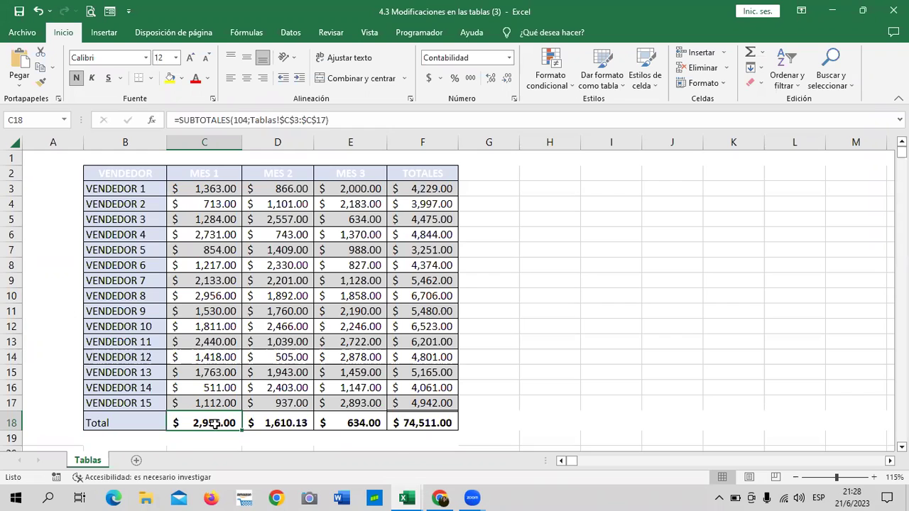
left_click(432, 421)
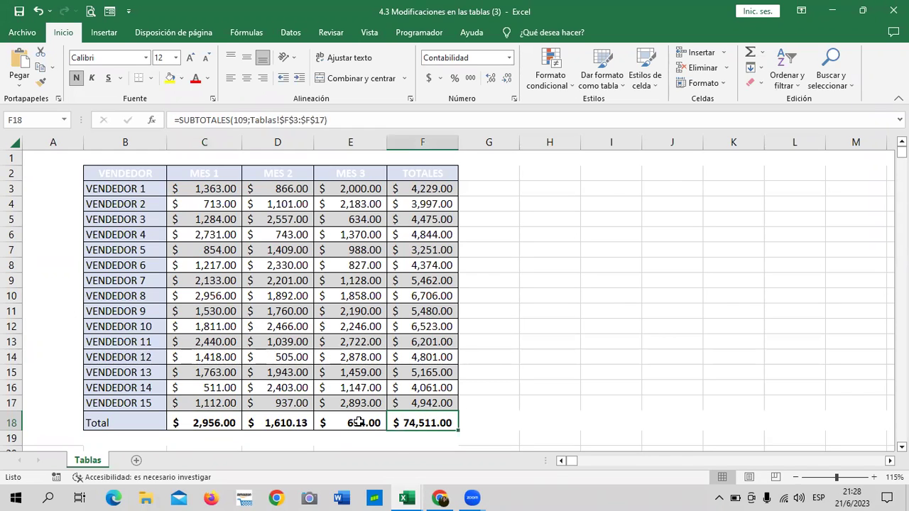
left_click(357, 421)
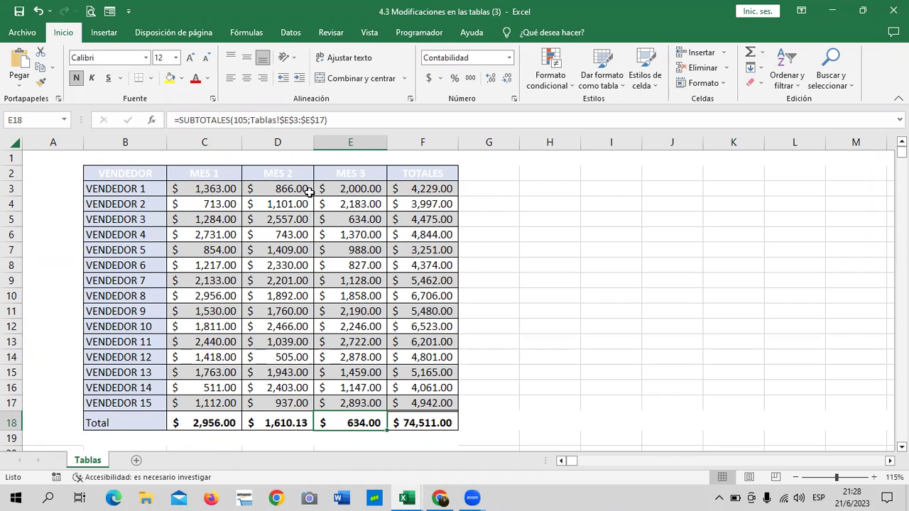
left_click(260, 423)
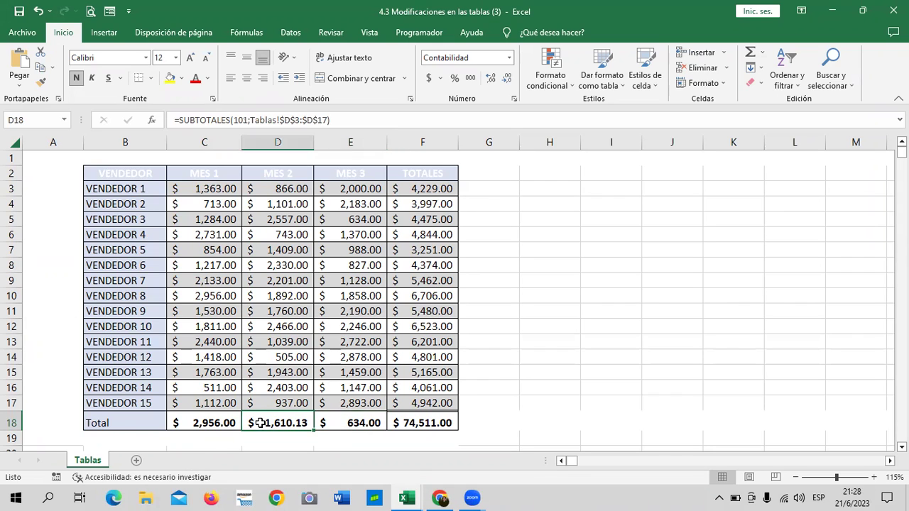
left_click(323, 421)
left_click(429, 419)
left_click(366, 422)
left_click(262, 423)
left_click(218, 422)
left_click(275, 424)
left_click(374, 421)
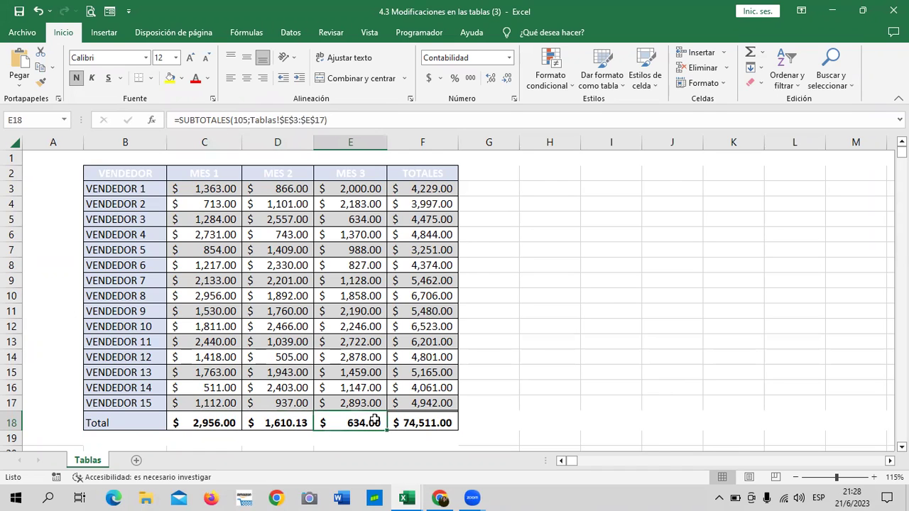
left_click(281, 419)
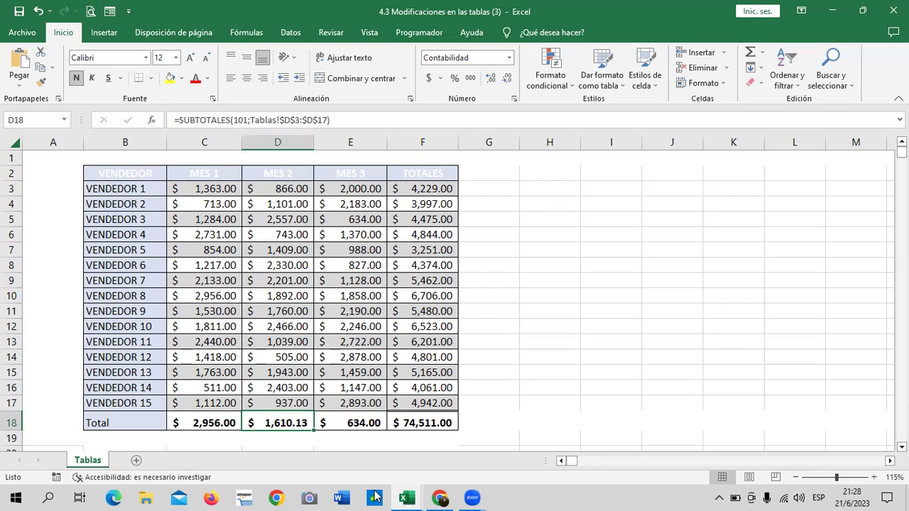
left_click(375, 497)
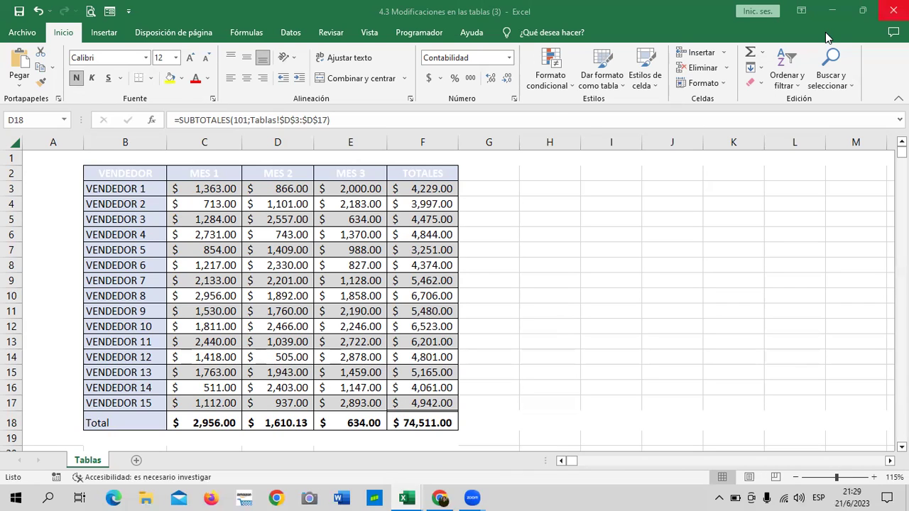
mouse_move(440, 497)
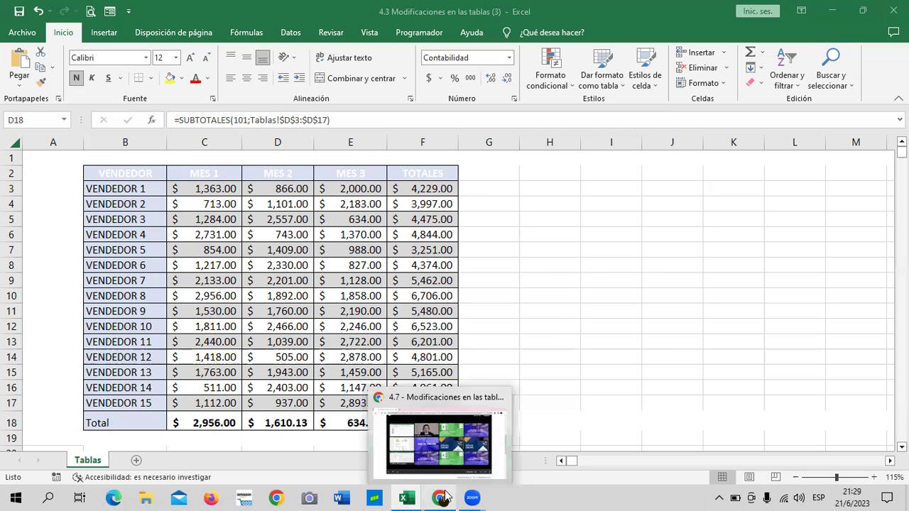
Open the Examen Final unit under Sección 4 from the course outline in Chrome
left_click(436, 412)
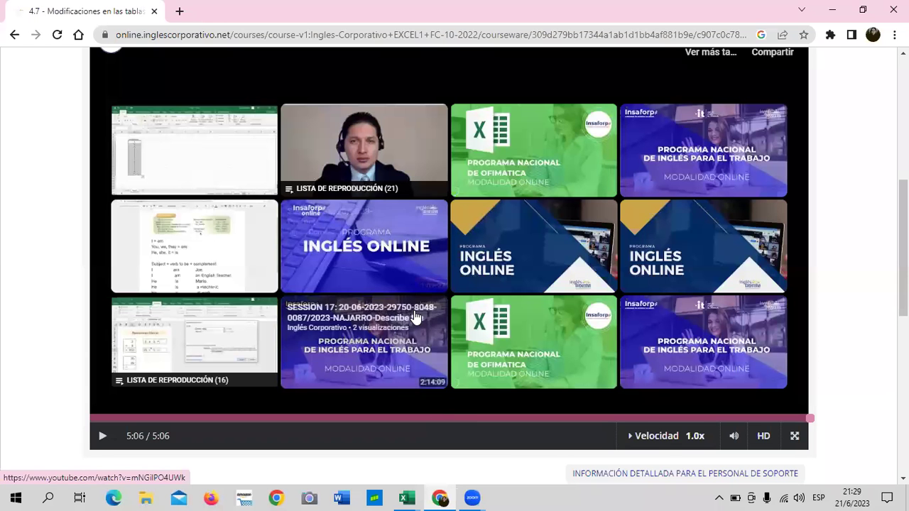
scroll(416, 317, "down", 2)
scroll(415, 317, "up", 4)
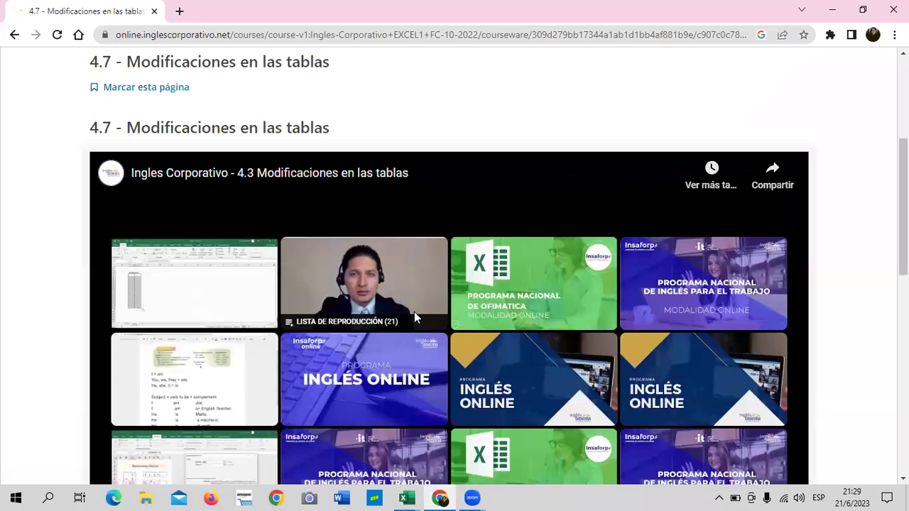
scroll(414, 311, "up", 2)
left_click(30, 101)
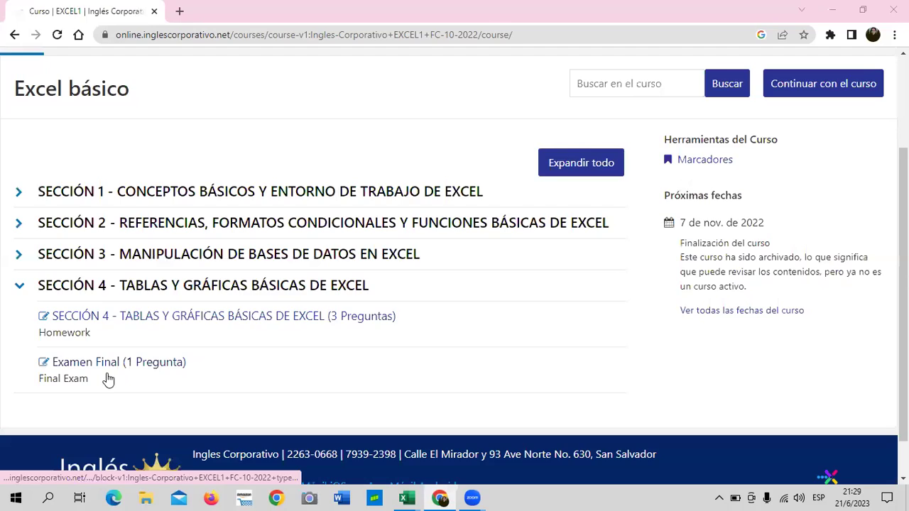
left_click(104, 363)
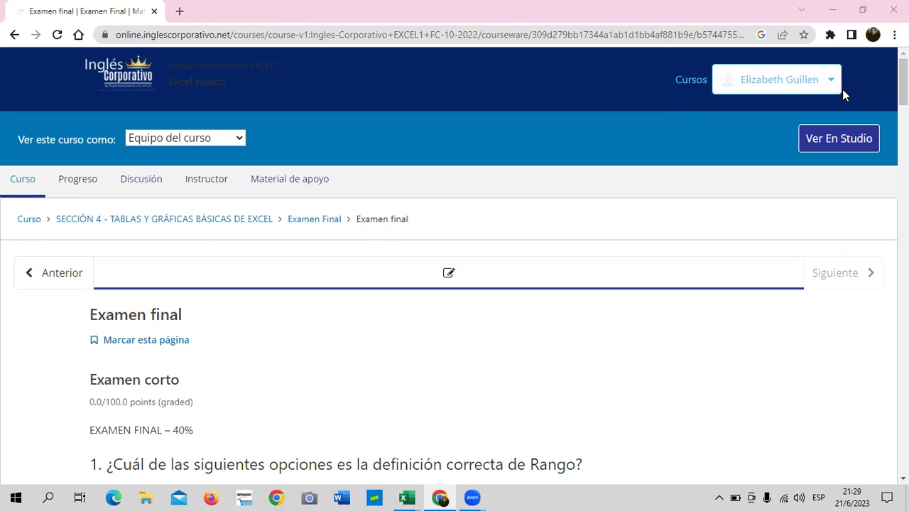
mouse_move(406, 497)
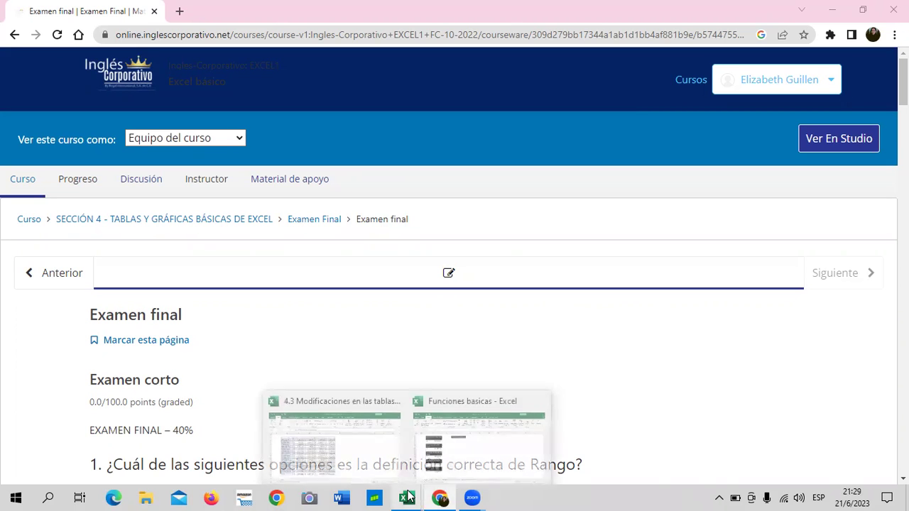
left_click(371, 456)
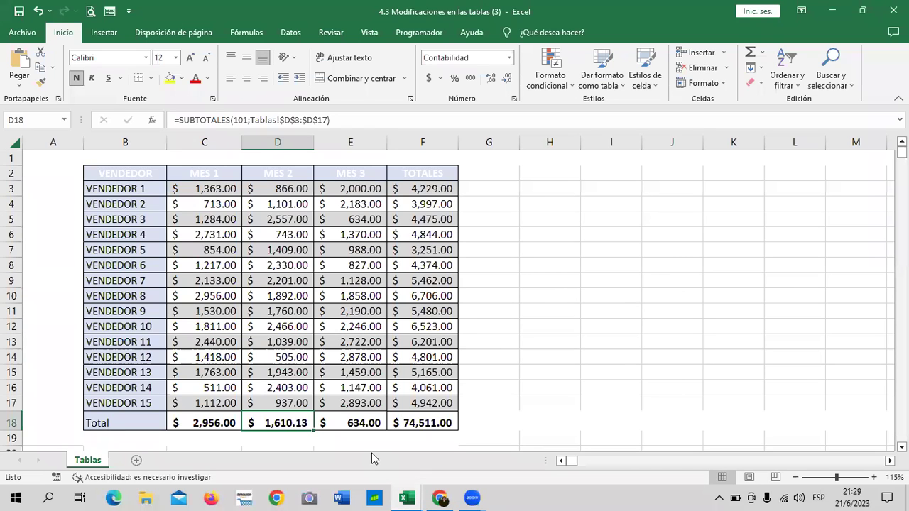
Re-enter the SUBTOTALES formulas for the MES 2, MES 3 and grand total cells in row 18
left_click(247, 119)
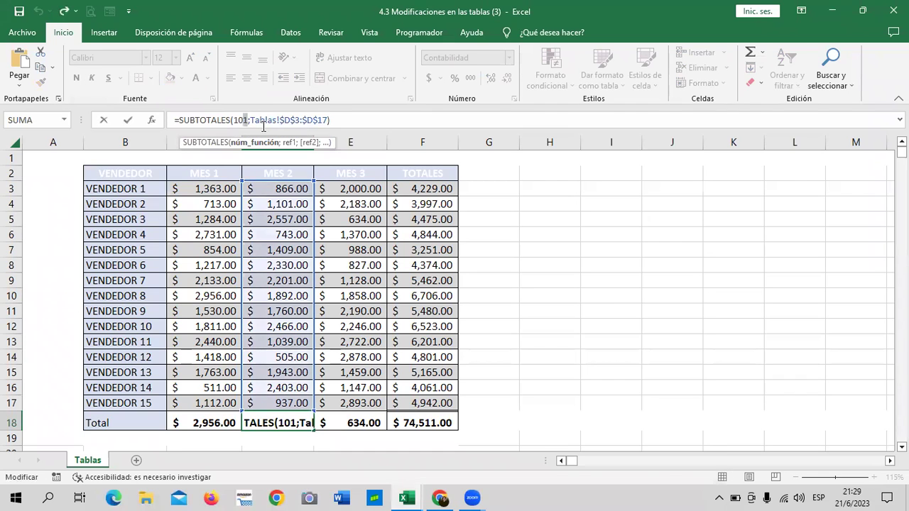
left_click(361, 423)
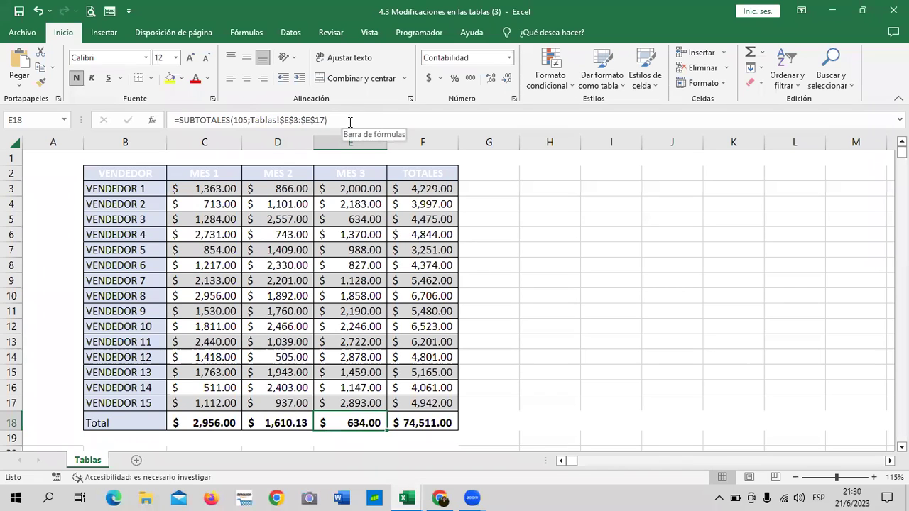
left_click(349, 122)
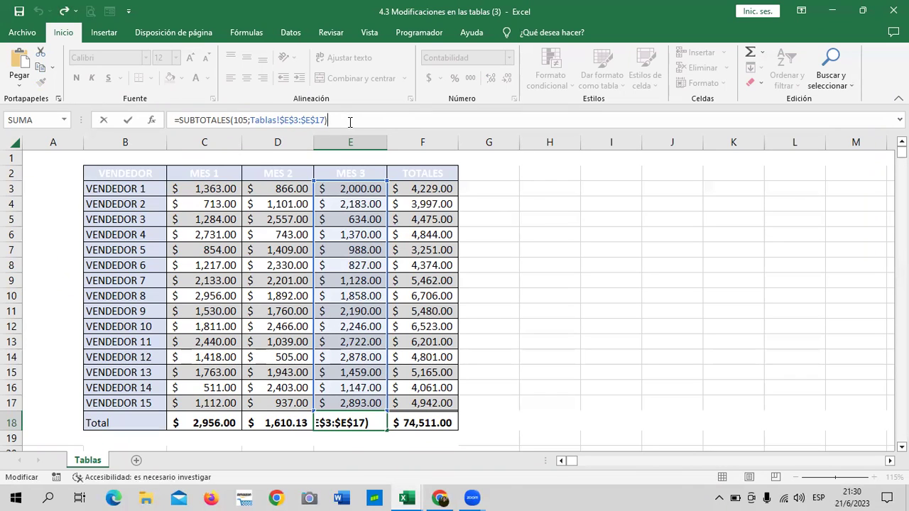
left_click(424, 422)
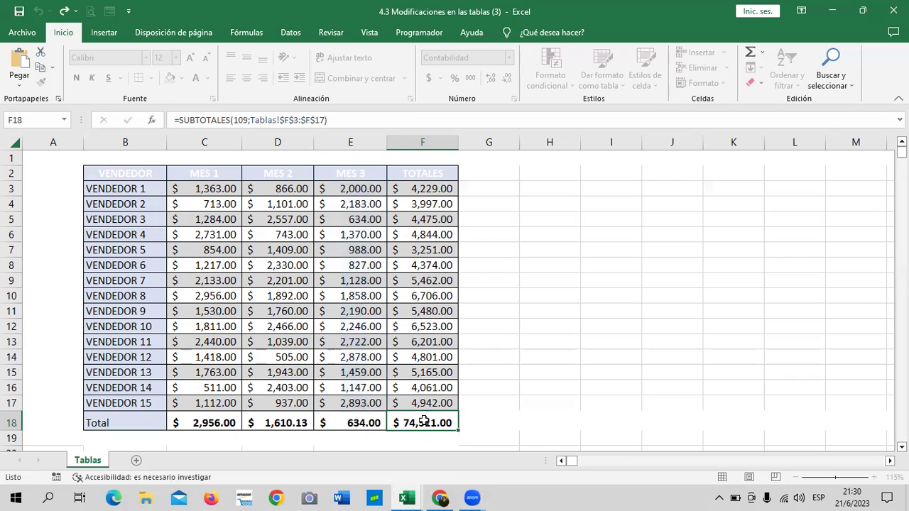
left_click(399, 121)
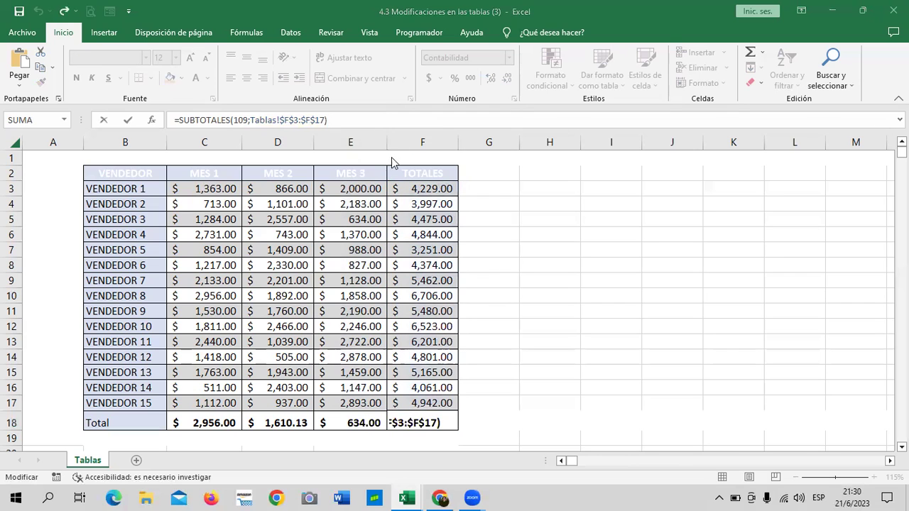
left_click(365, 120)
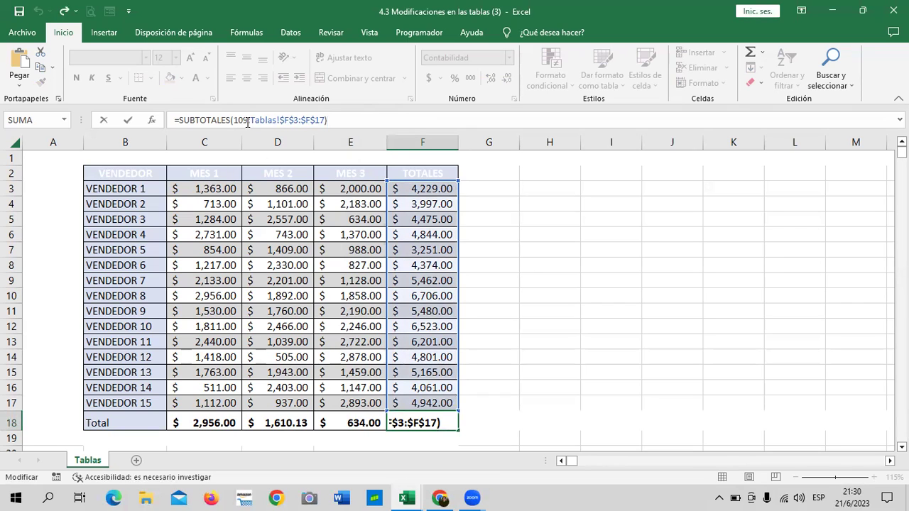
left_click(213, 421)
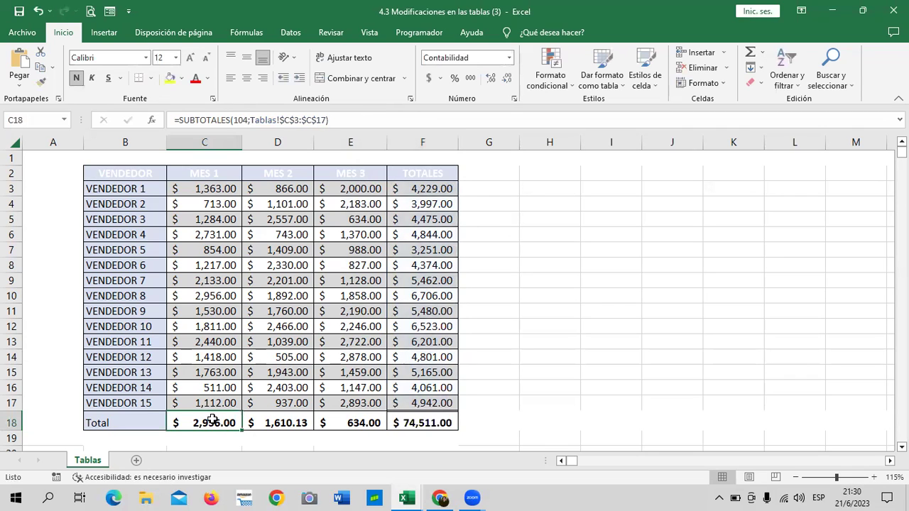
Recheck the MES 1 and MES 2 totals, then cancel an accidental grand total edit with Esc
left_click(370, 123)
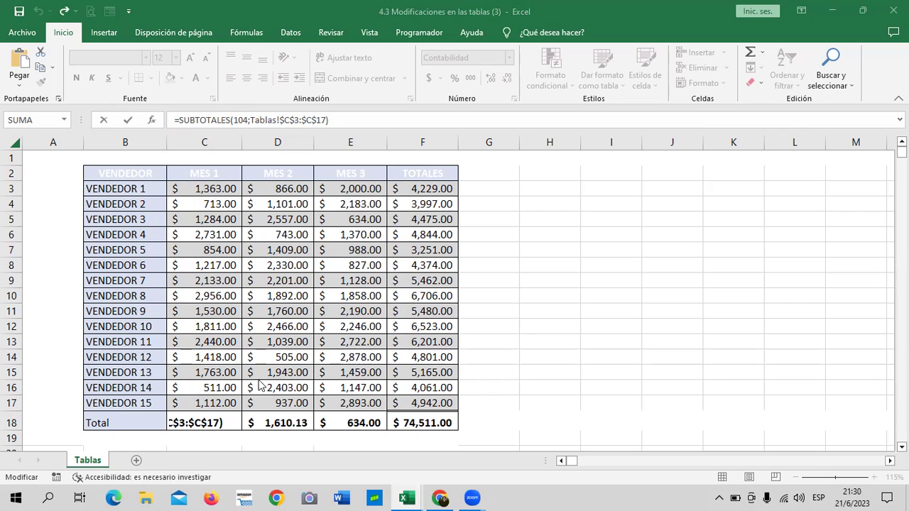
left_click(270, 419)
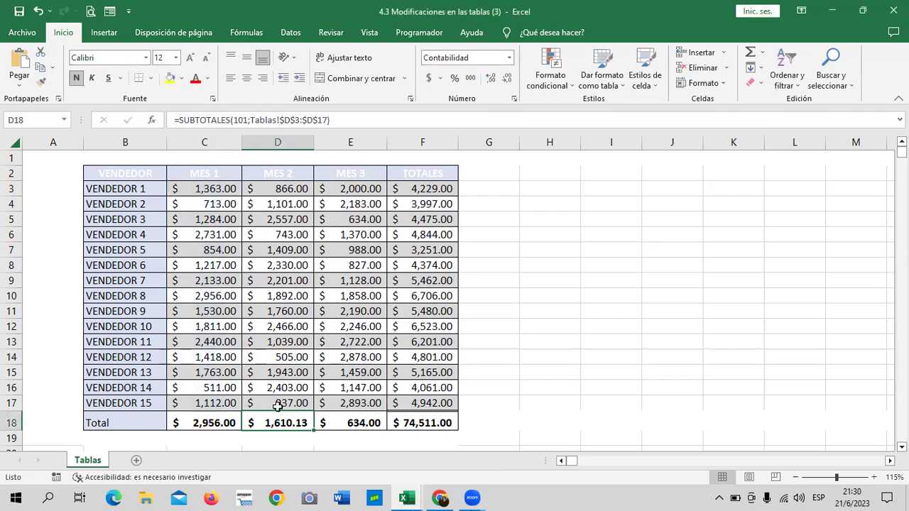
left_click(402, 120)
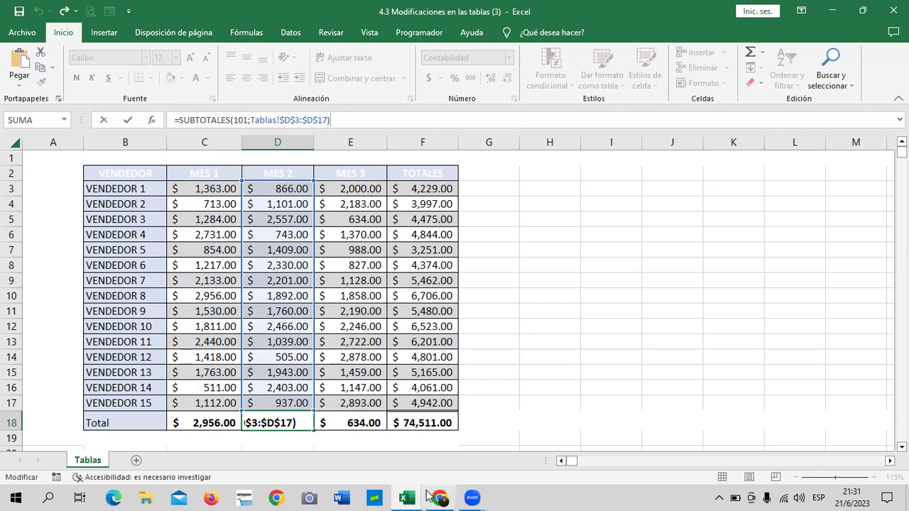
left_click(373, 423)
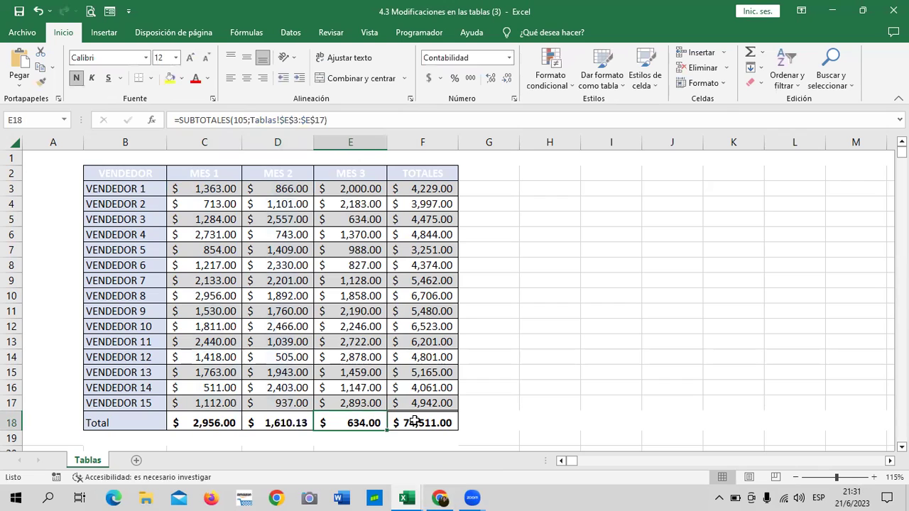
left_click(414, 421)
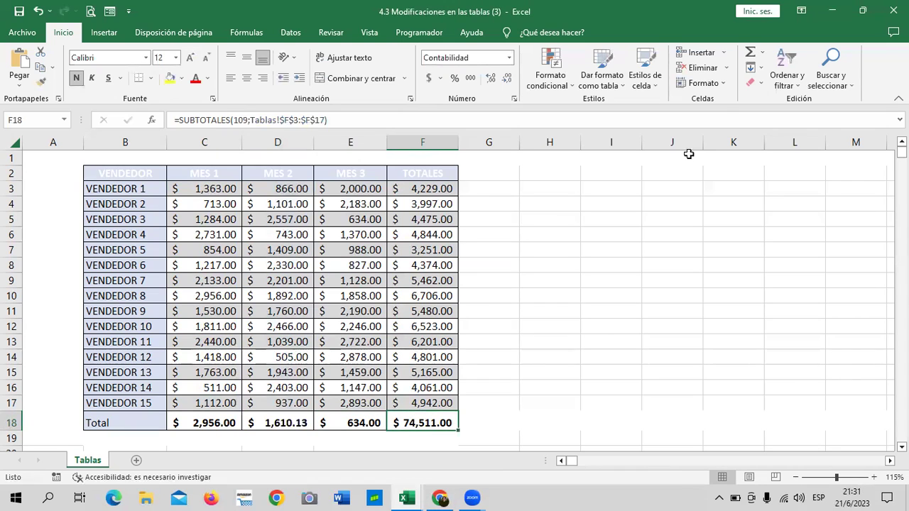
left_click(247, 119)
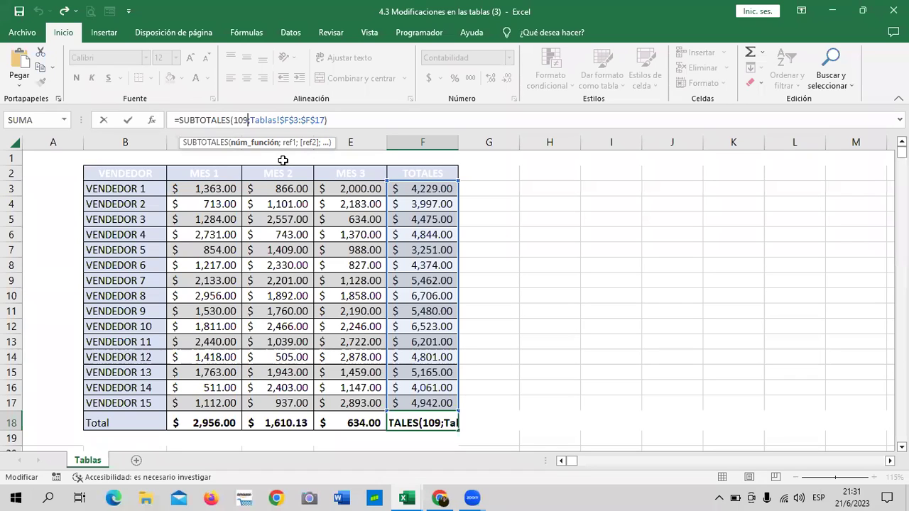
left_click(252, 119)
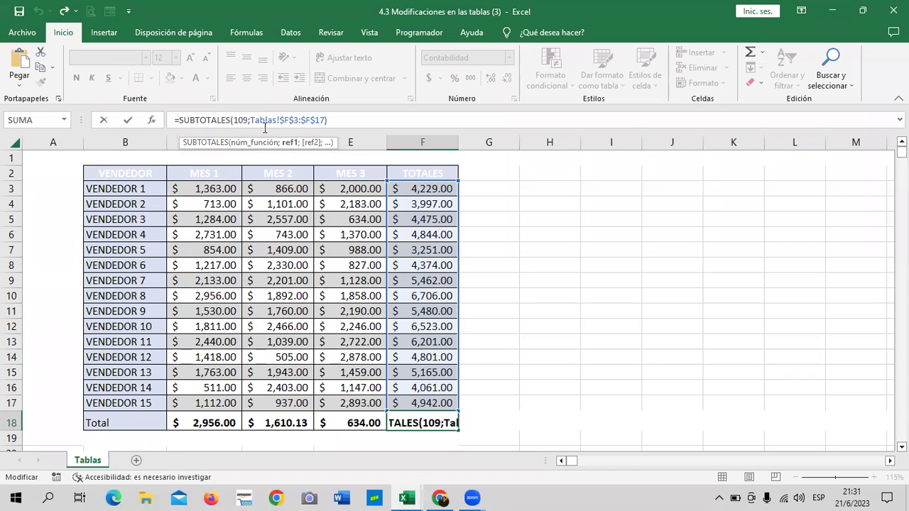
left_click(575, 281)
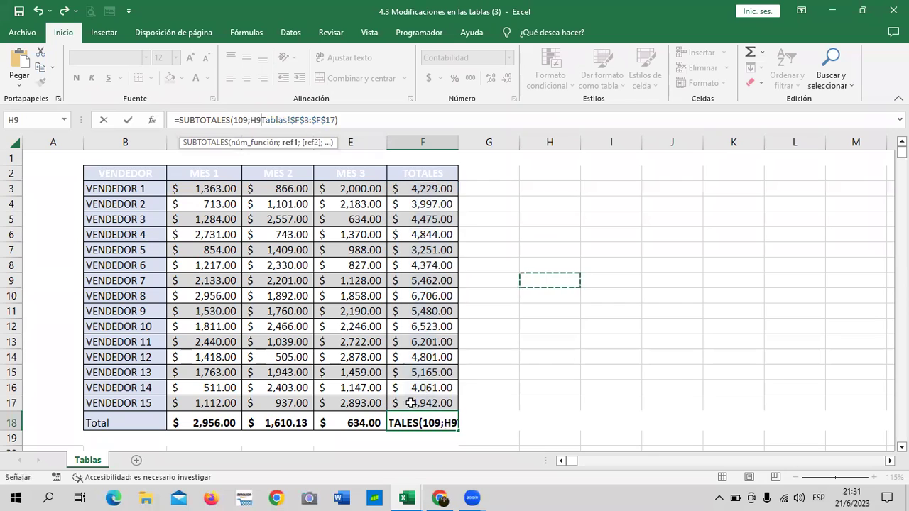
key("Escape")
left_click(530, 384)
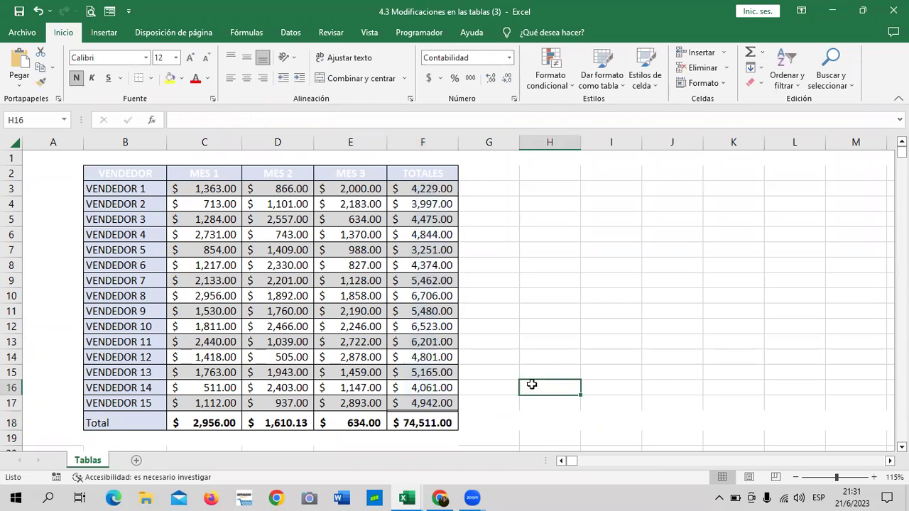
key("Left")
key("Left")
key("Left")
key("Up")
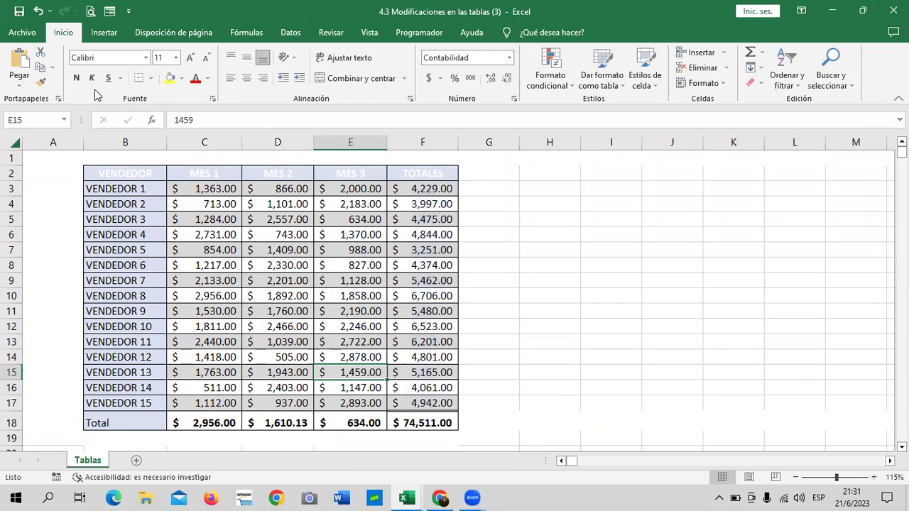
Convert B2:F18 back into a table with headers
left_click(104, 32)
left_click(127, 71)
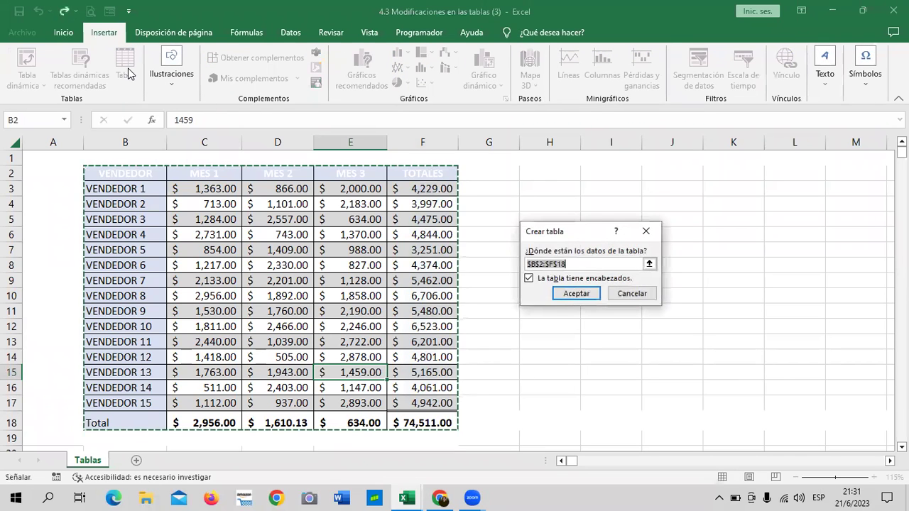
left_click(565, 298)
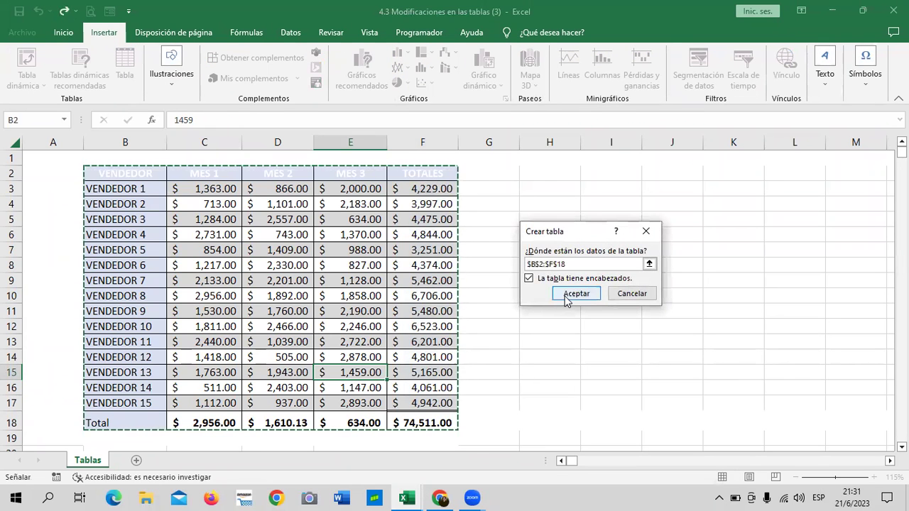
Compare the Total row's SUBTOTALES formulas and highlight function number 109 in F18's formula
left_click(440, 420)
left_click(367, 421)
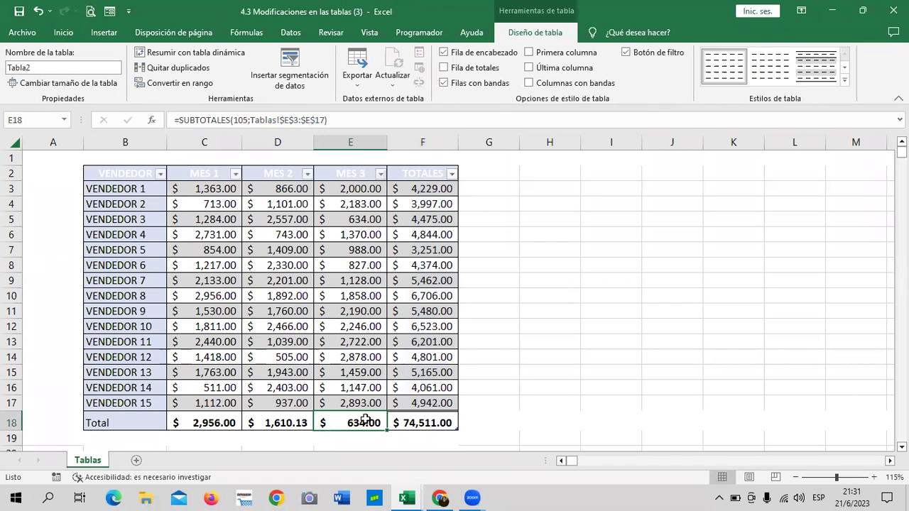
left_click(294, 421)
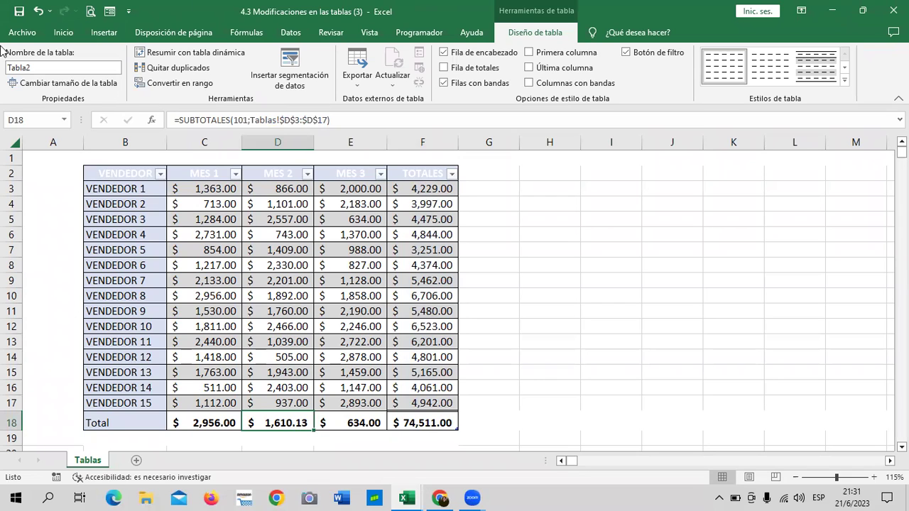
left_click(211, 419)
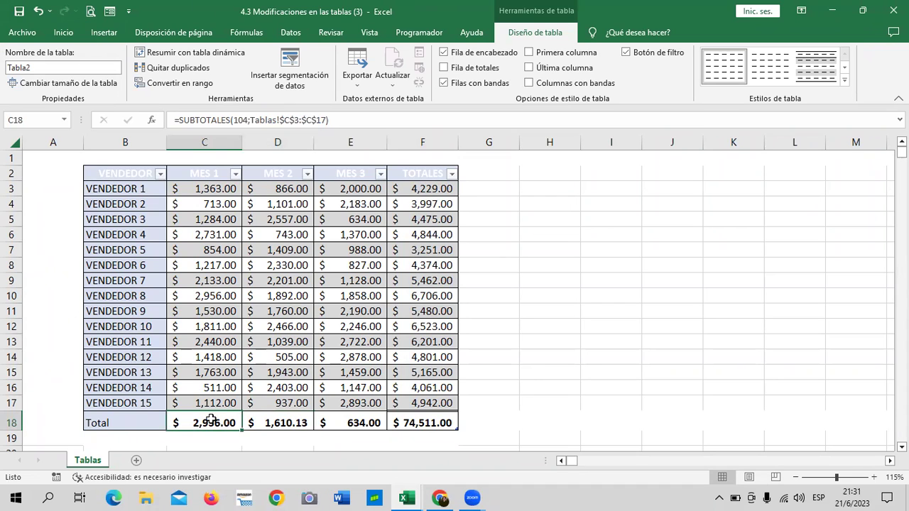
left_click(263, 421)
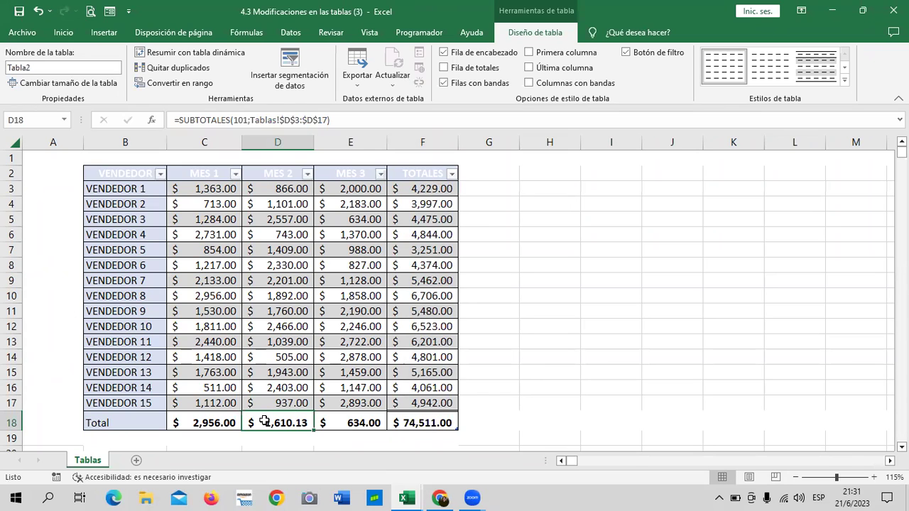
left_click(348, 422)
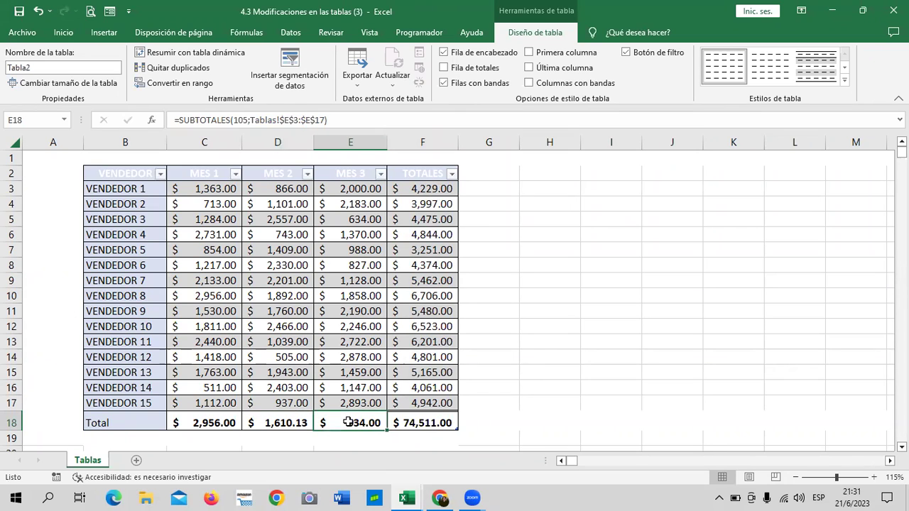
left_click(404, 426)
left_click(384, 120)
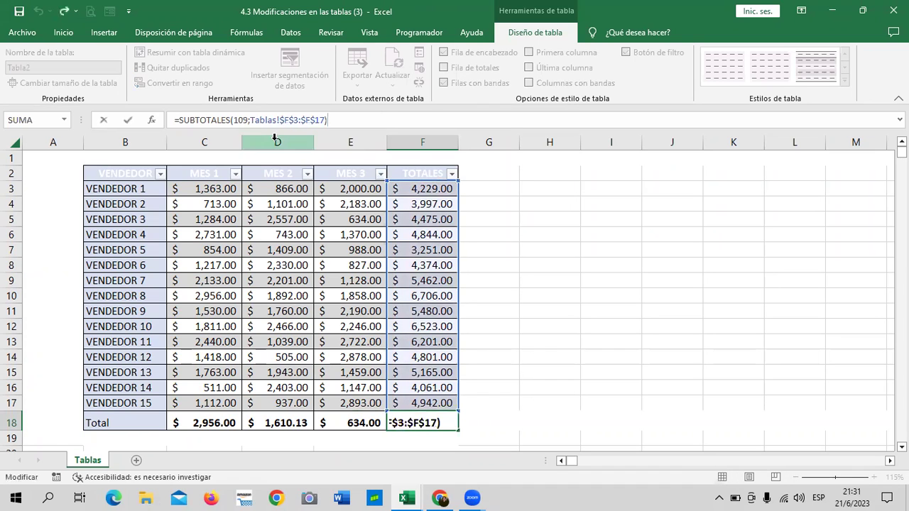
left_click(250, 119)
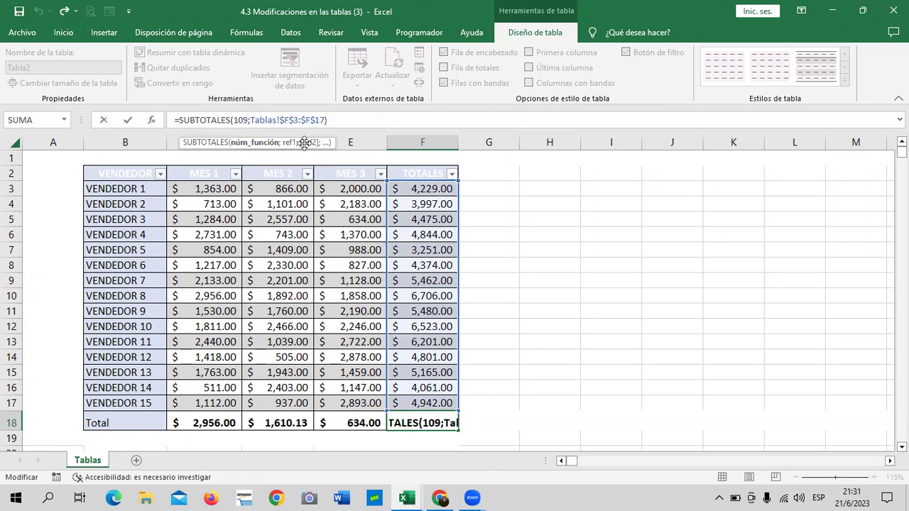
left_click(250, 147)
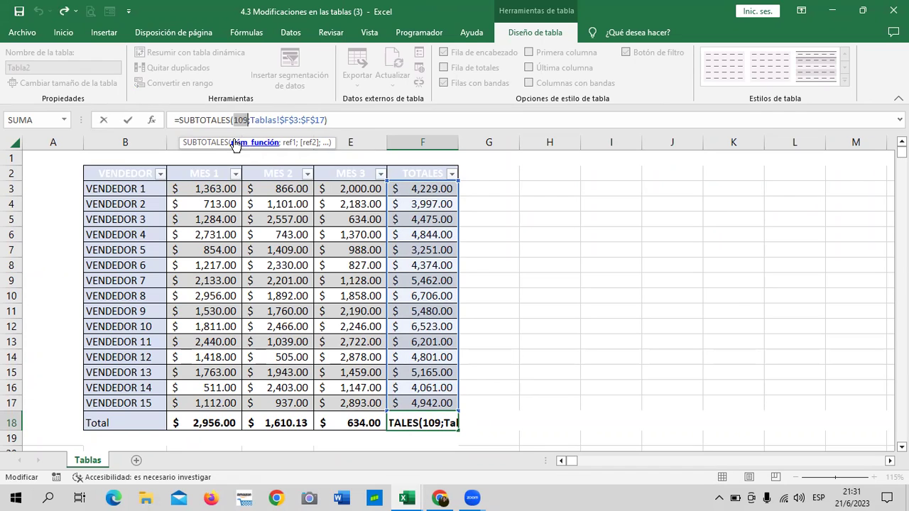
View the SUBTOTALES help, then close it, leaving the TOTALES formula unchanged
left_click(213, 143)
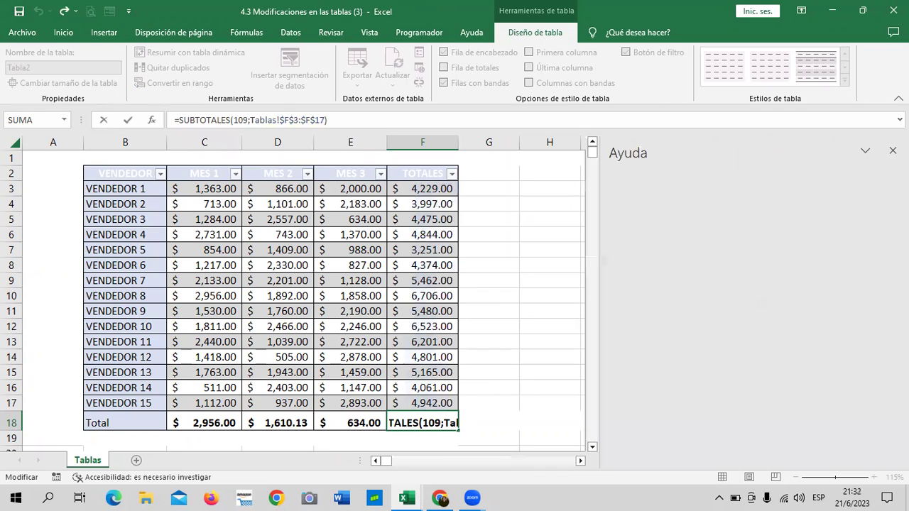
left_click(893, 151)
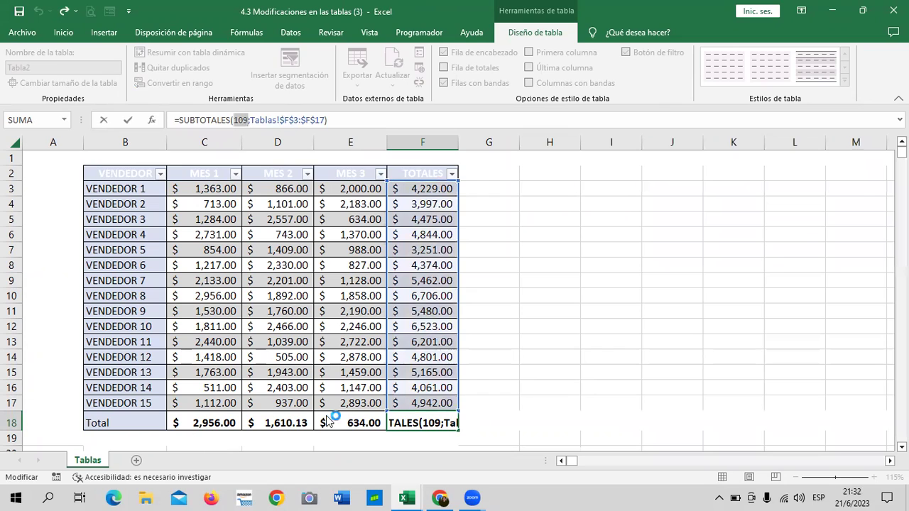
key("Escape")
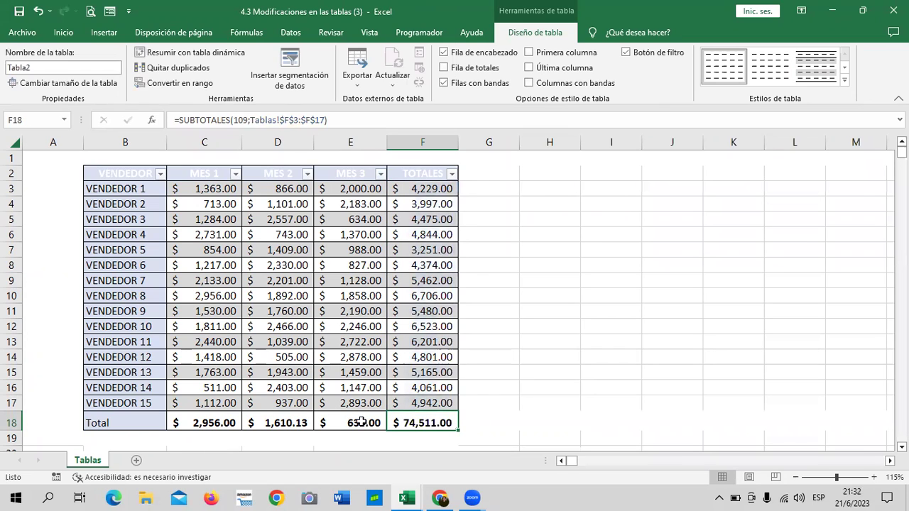
Inspect the MES 3 total in E18: SUBTOTALES function number 105 over Tablas!$E$3:$E$17
left_click(360, 421)
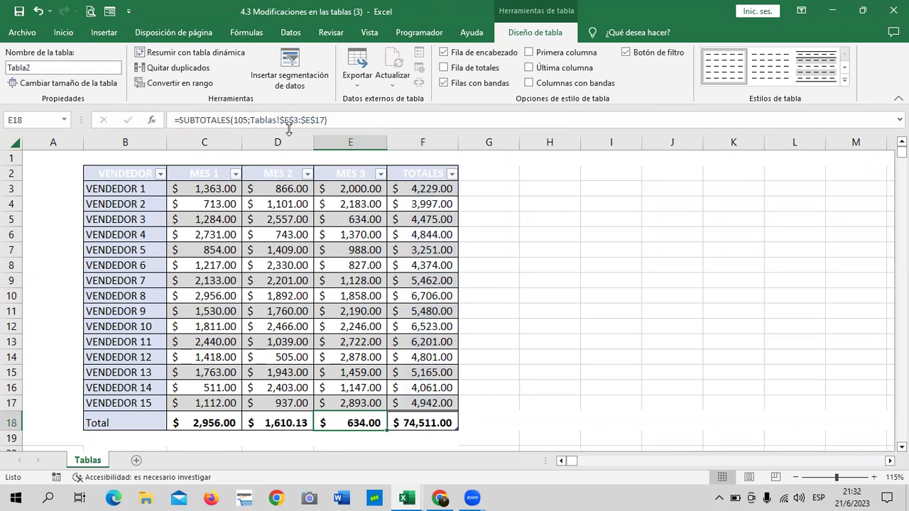
left_click(382, 116)
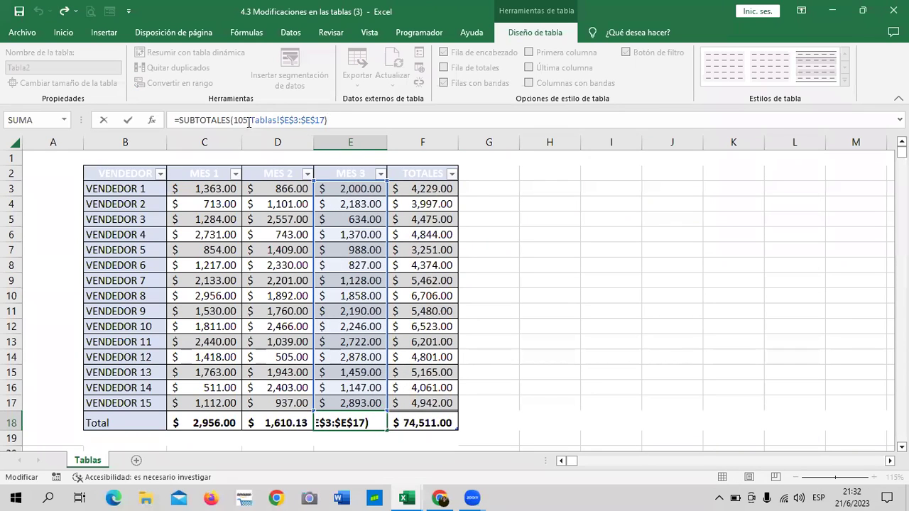
left_click(247, 120)
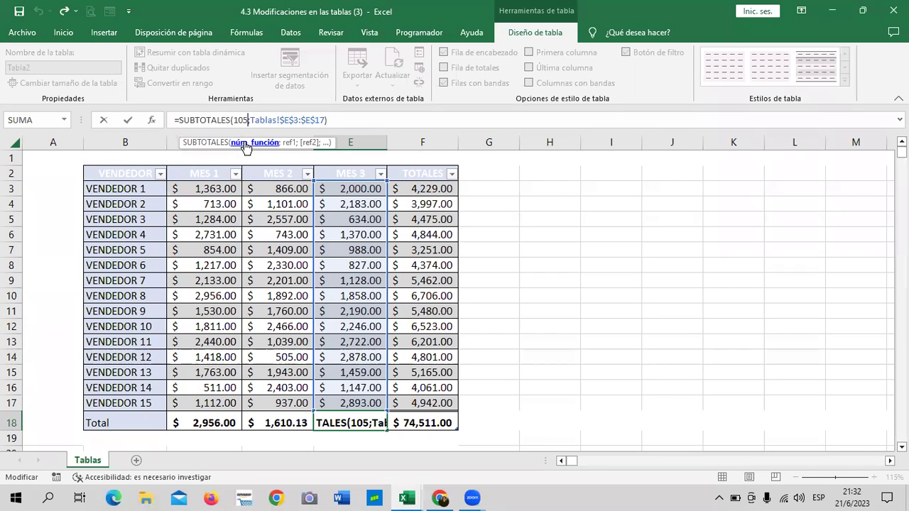
left_click(254, 145)
left_click(289, 143)
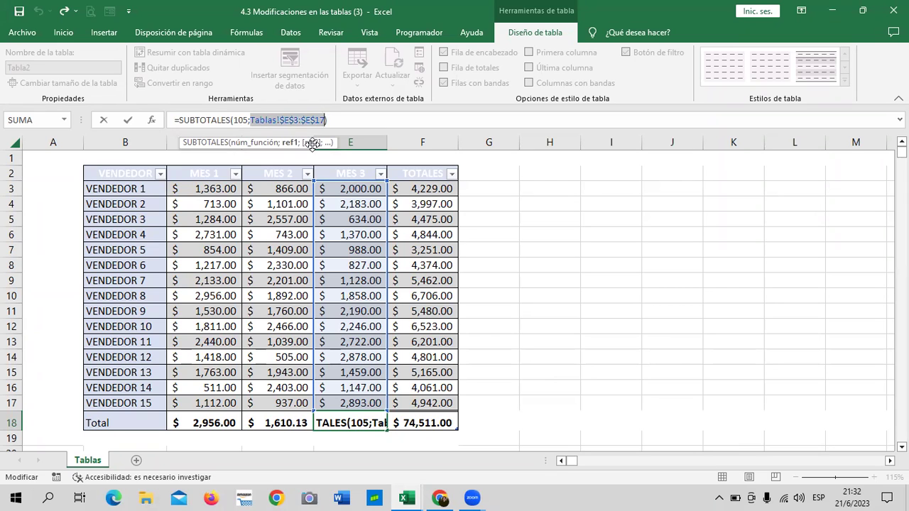
left_click(248, 120)
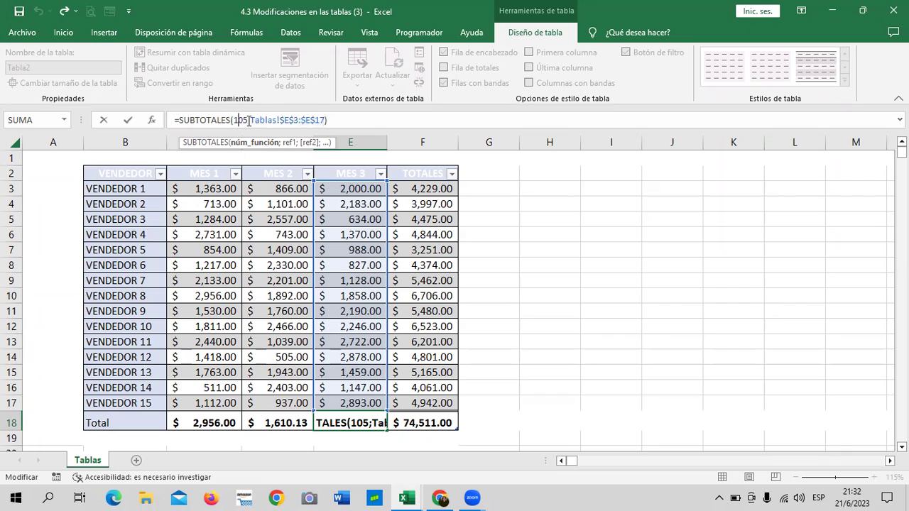
left_click(252, 142)
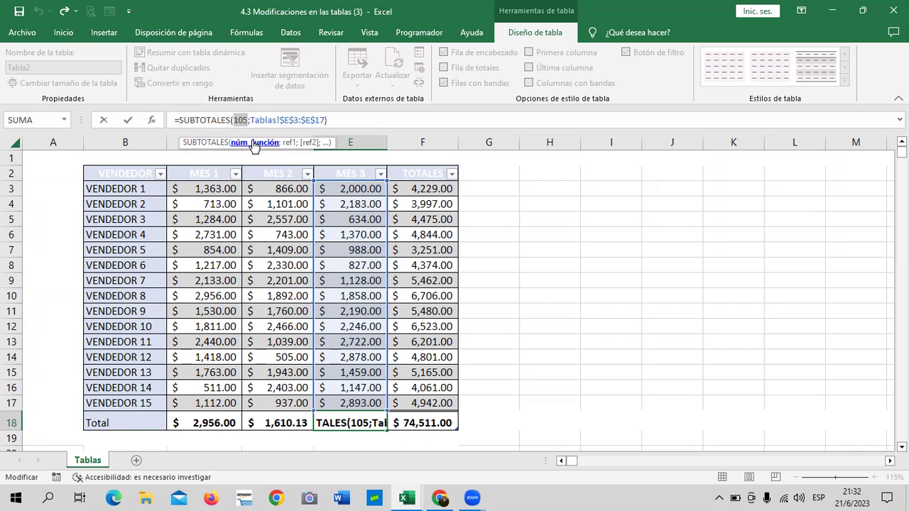
Cancel the accidental edit so the MES 3 total's formula stays unchanged
left_click(423, 425)
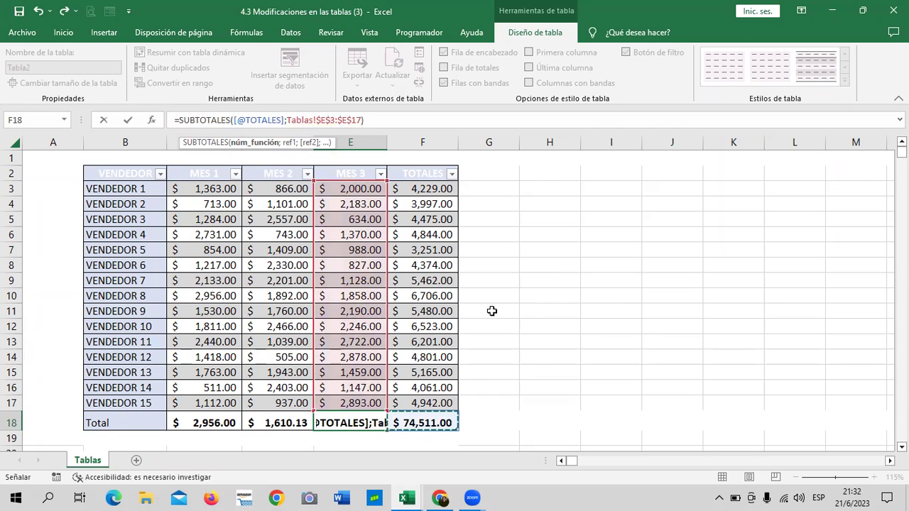
key("Escape")
left_click(405, 117)
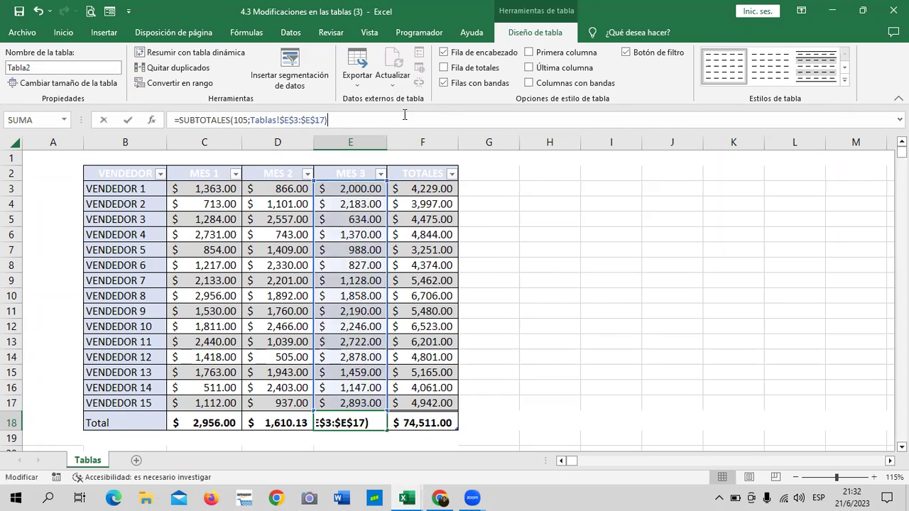
key("Escape")
Check that the MES 1 total in C18 uses function number 104, then commit it unchanged
left_click(398, 424)
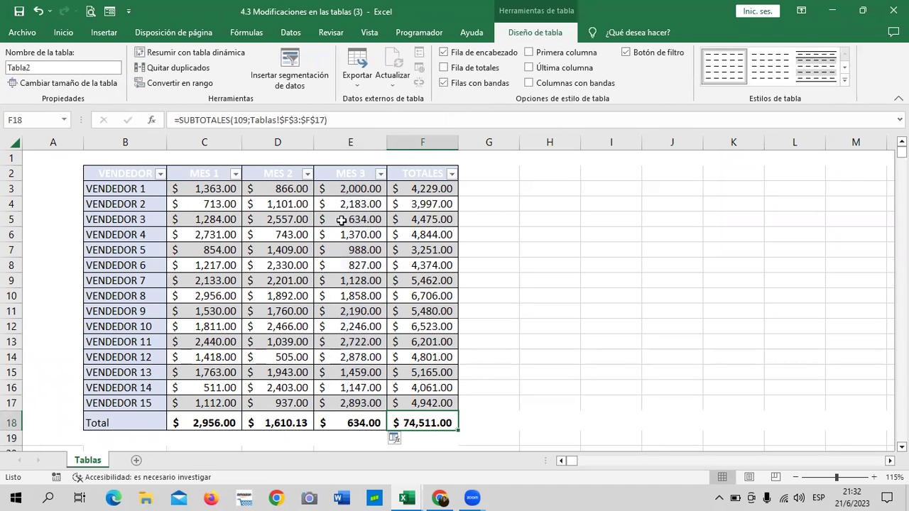
left_click(216, 419)
left_click(249, 120)
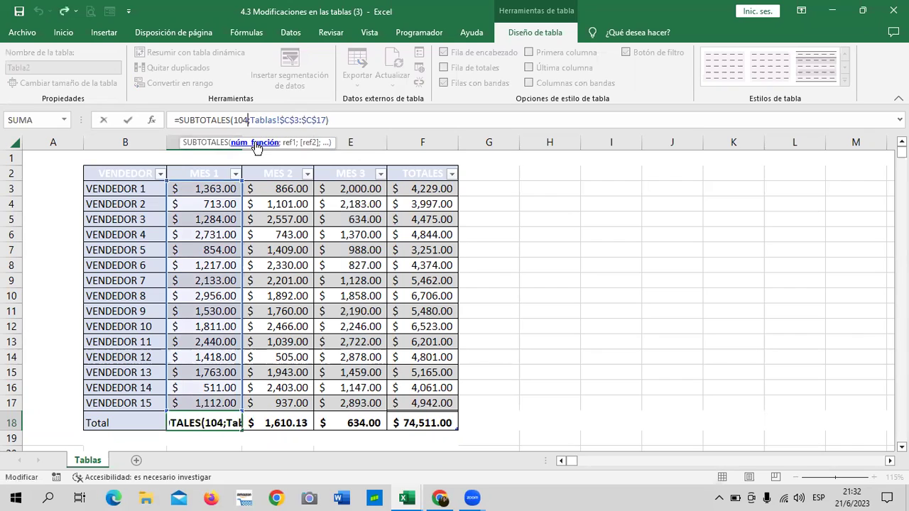
left_click(252, 145)
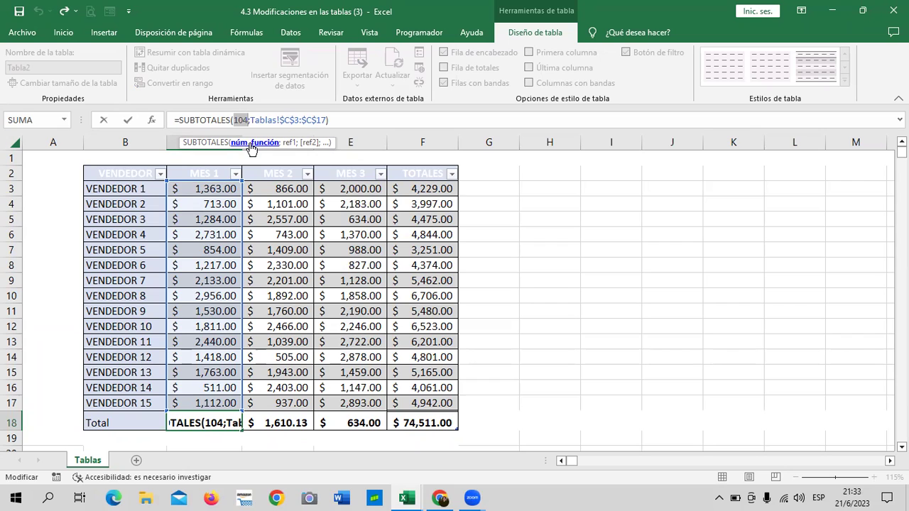
key("Return")
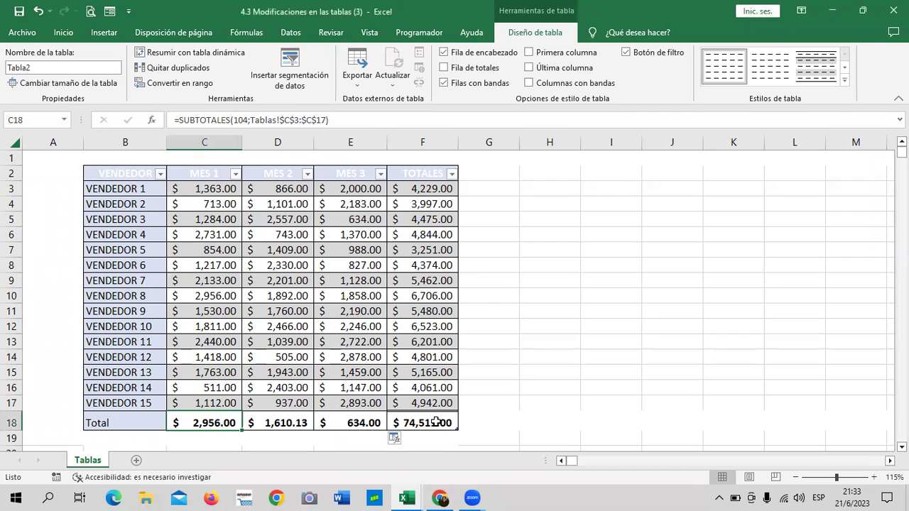
Delete the duplicate TOTALES total from cell F19 in row 19
left_click(345, 424)
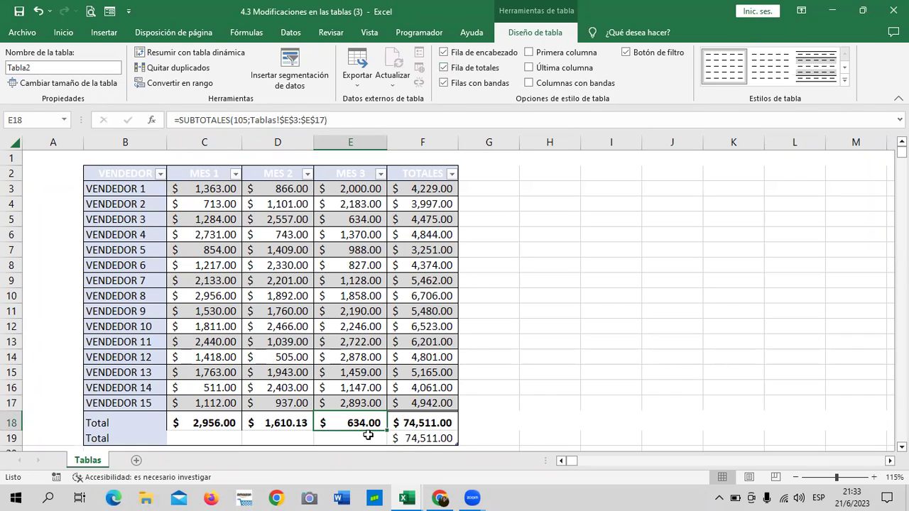
scroll(481, 361, "down", 2)
left_click(437, 347)
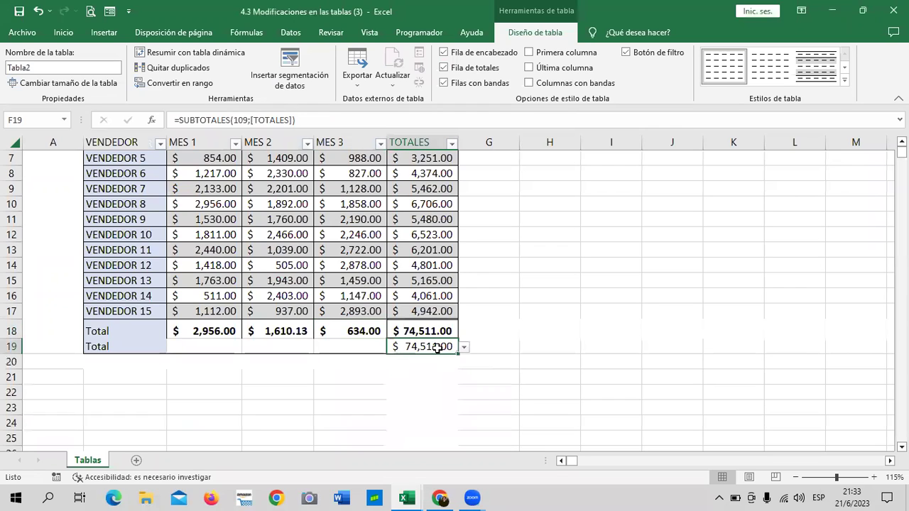
key("Delete")
left_click(363, 327)
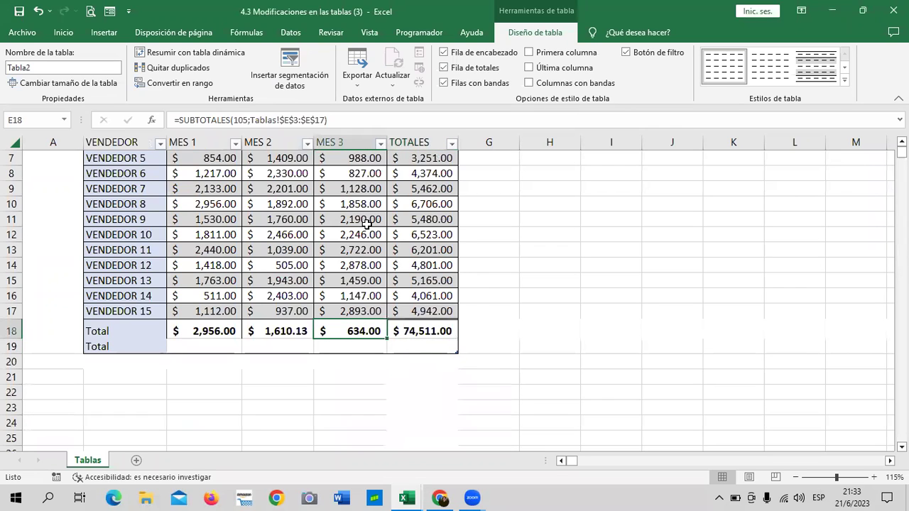
left_click(428, 330)
left_click(430, 348)
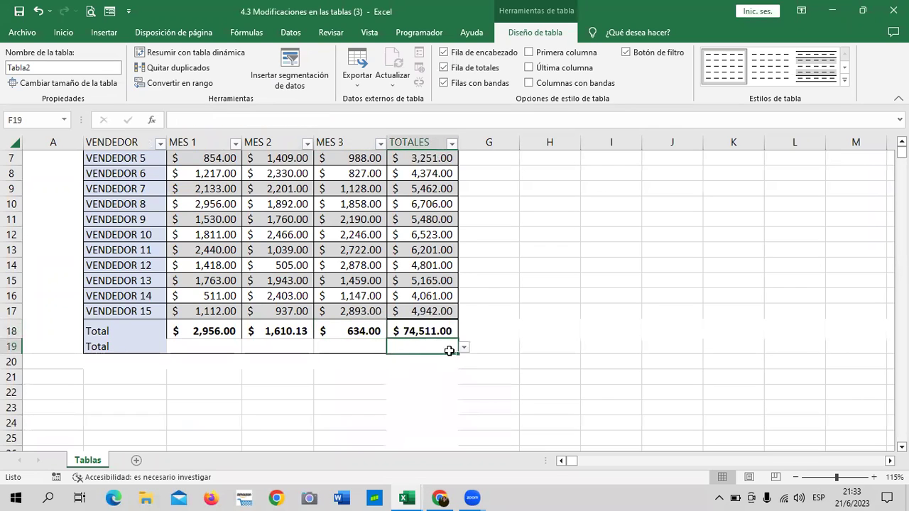
left_click(464, 348)
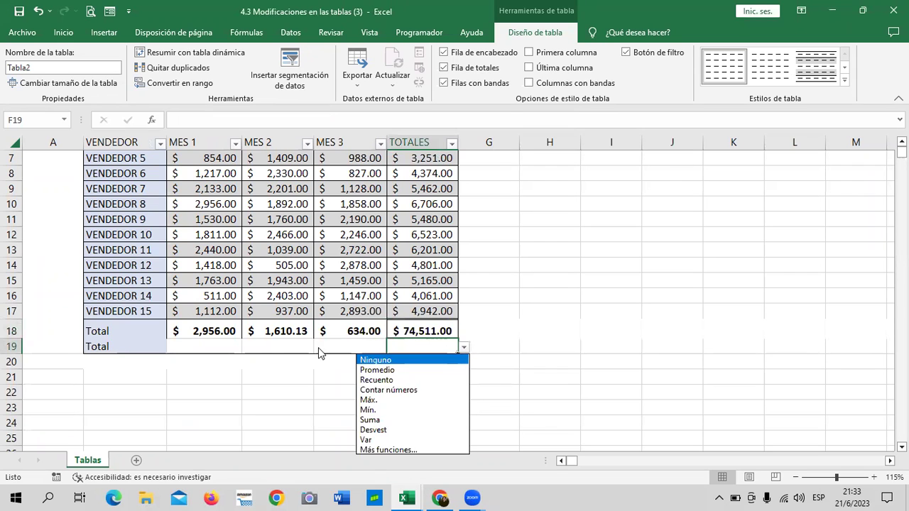
Make row 19's MES 2 total show the maximum, 2,557.00, with Máx
left_click(284, 350)
left_click(319, 347)
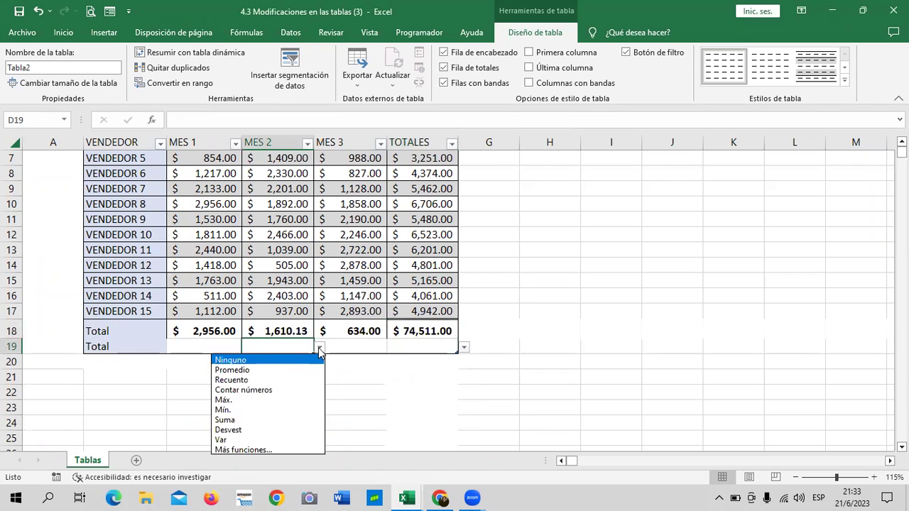
left_click(248, 399)
left_click(390, 407)
left_click(282, 346)
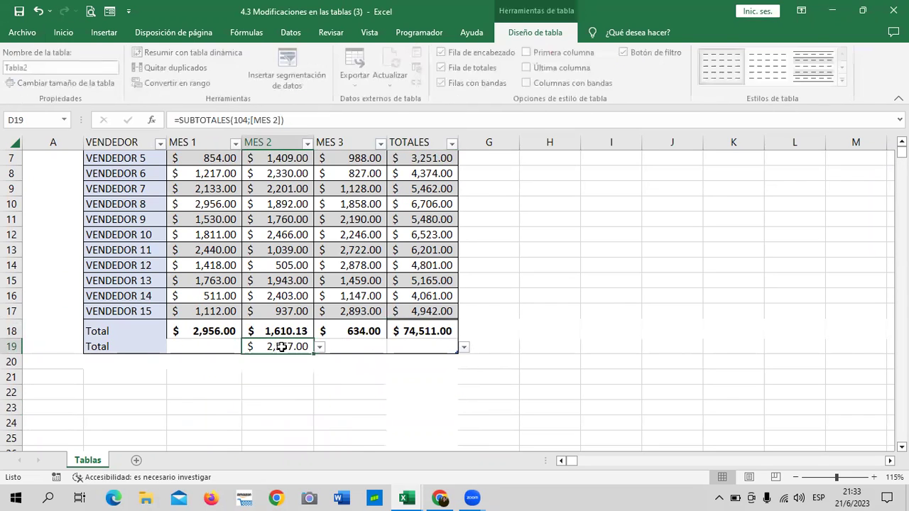
left_click(319, 346)
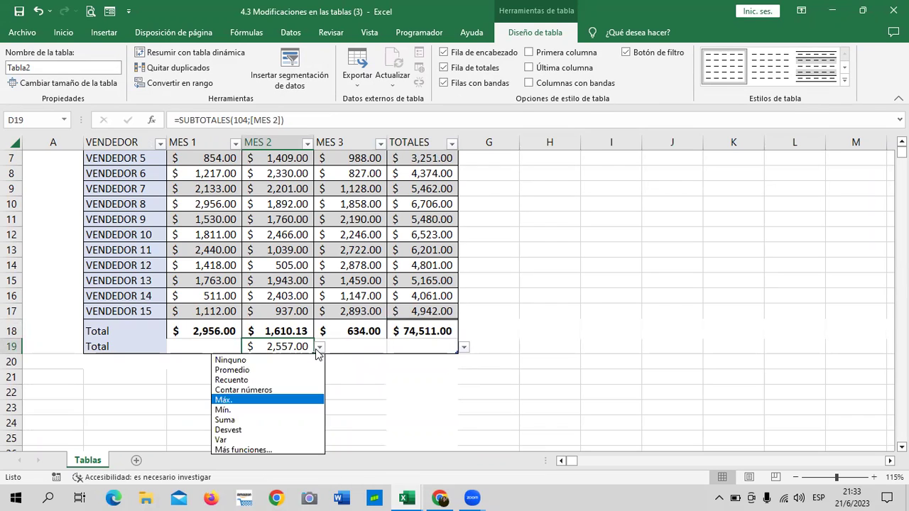
left_click(282, 348)
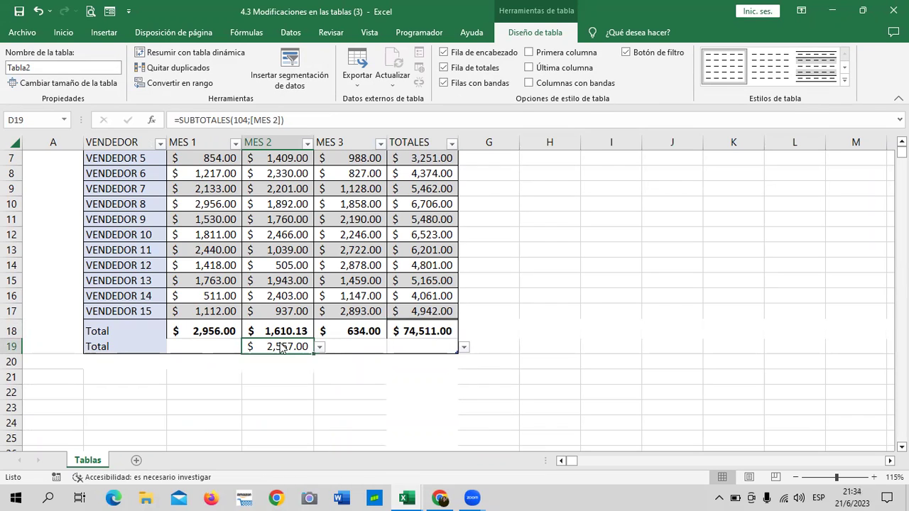
left_click(280, 332)
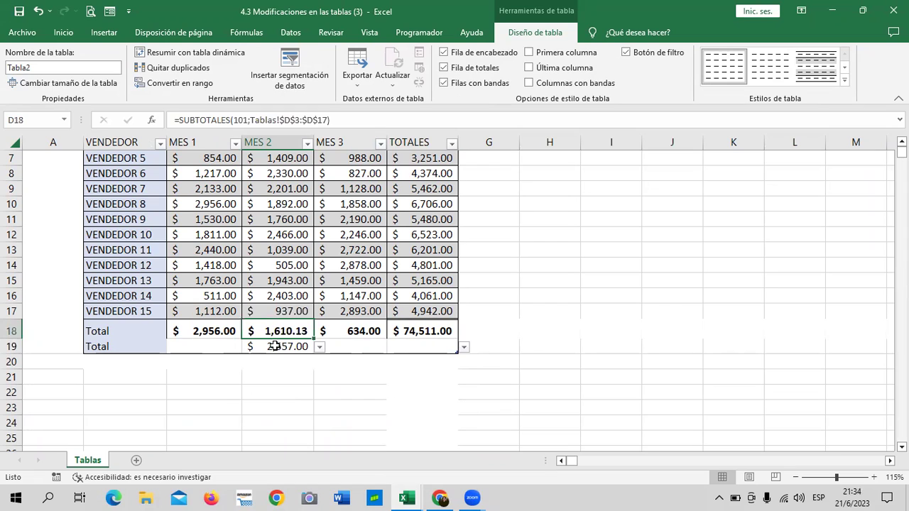
left_click(274, 346)
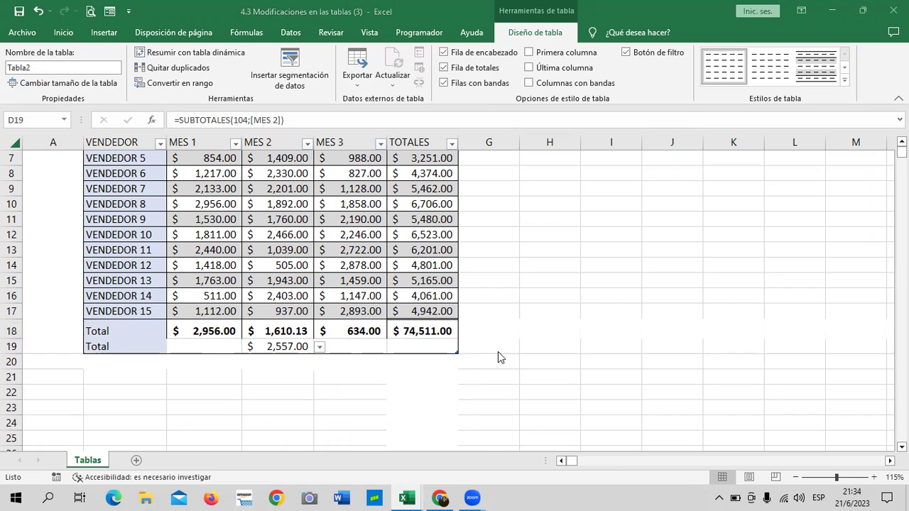
left_click(447, 497)
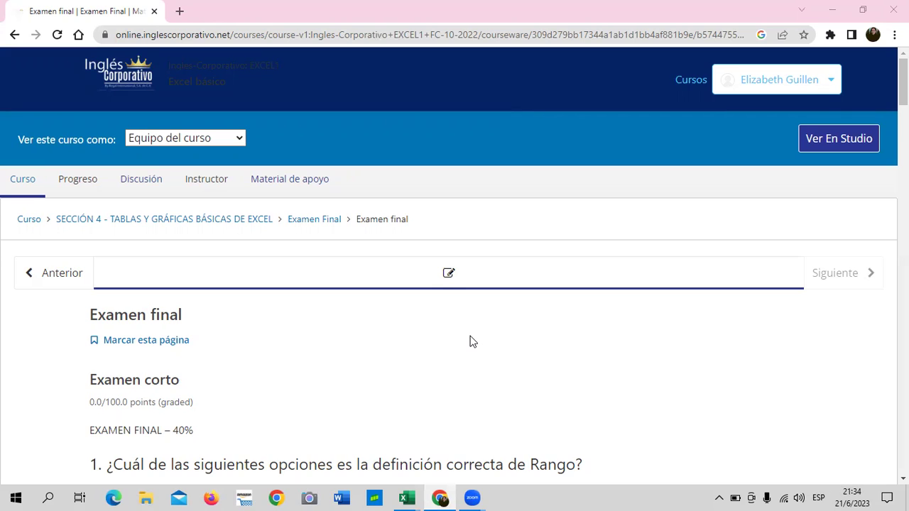
scroll(469, 342, "down", 1)
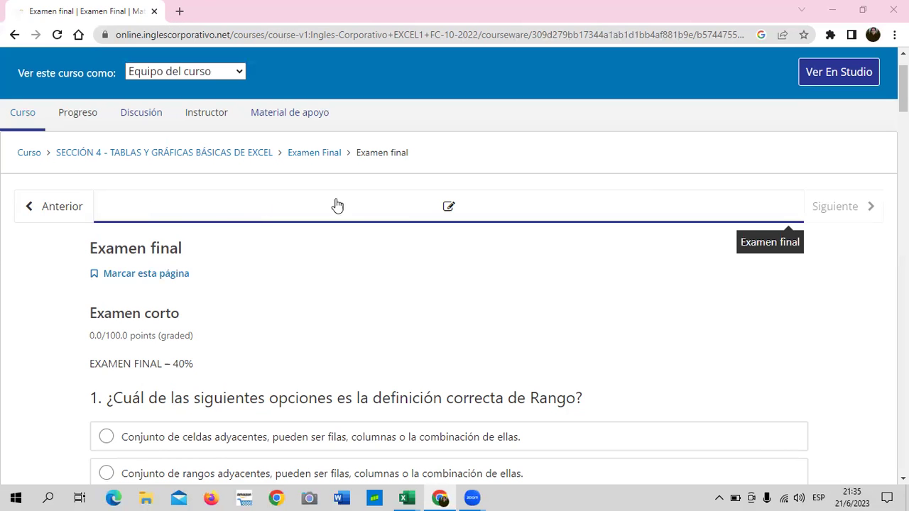
scroll(424, 238, "down", 1)
scroll(424, 240, "down", 1)
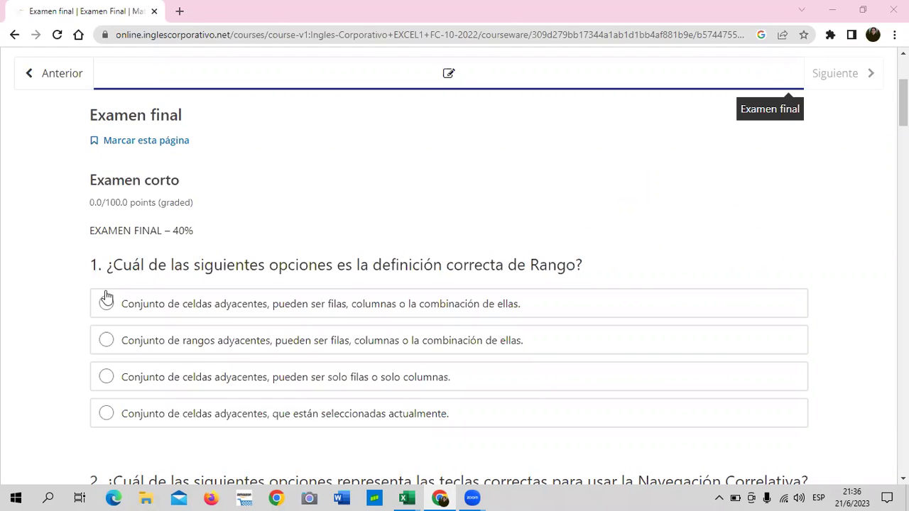
Answer question 1 with the adjacent rows-or-columns definition of Rango
left_click(106, 304)
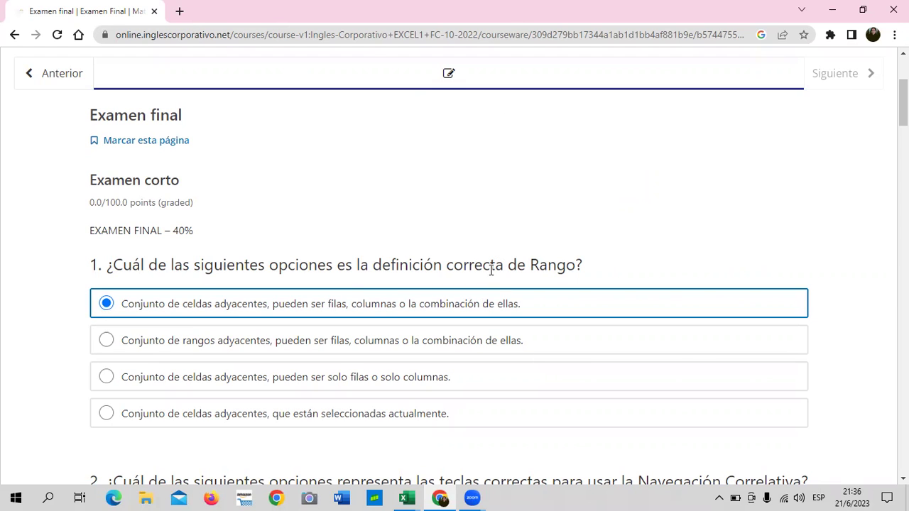
scroll(488, 269, "down", 3)
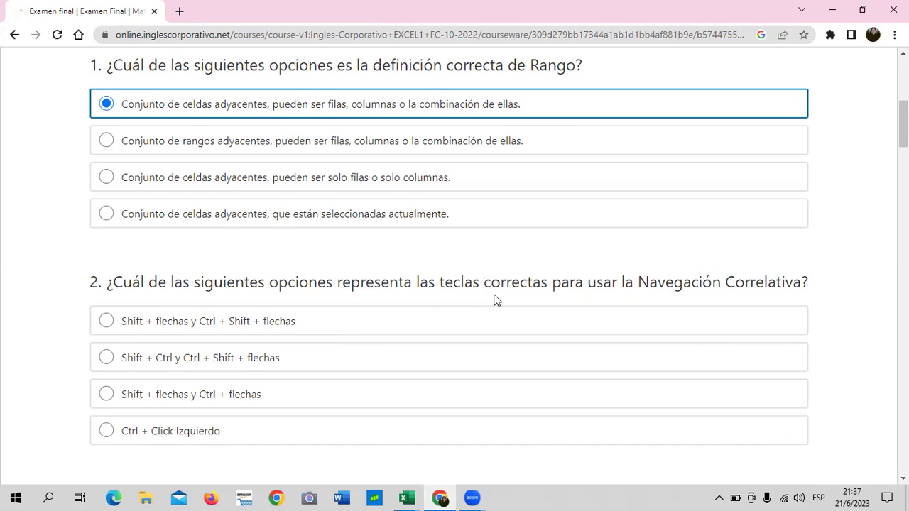
scroll(495, 305, "up", 1)
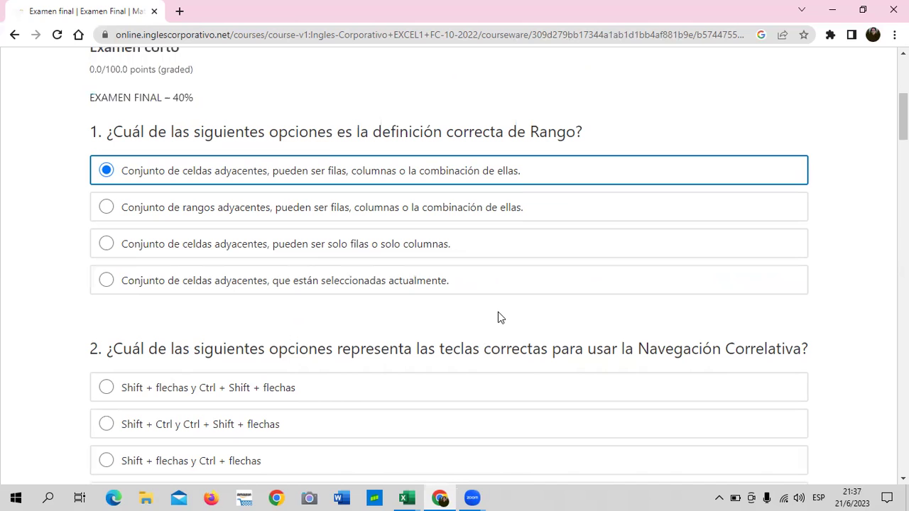
Answer question 2 with 'Shift + flechas y Ctrl + Shift + flechas'
left_click(107, 387)
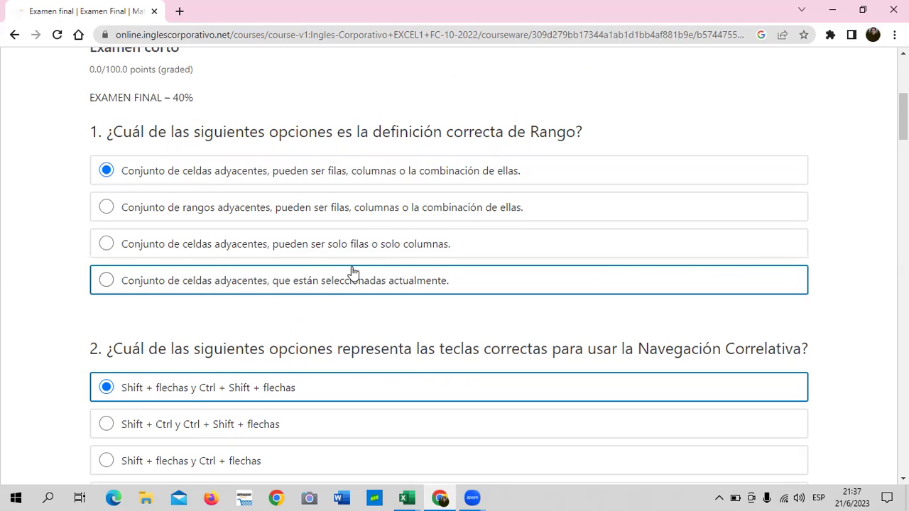
scroll(353, 272, "down", 2)
scroll(353, 272, "down", 3)
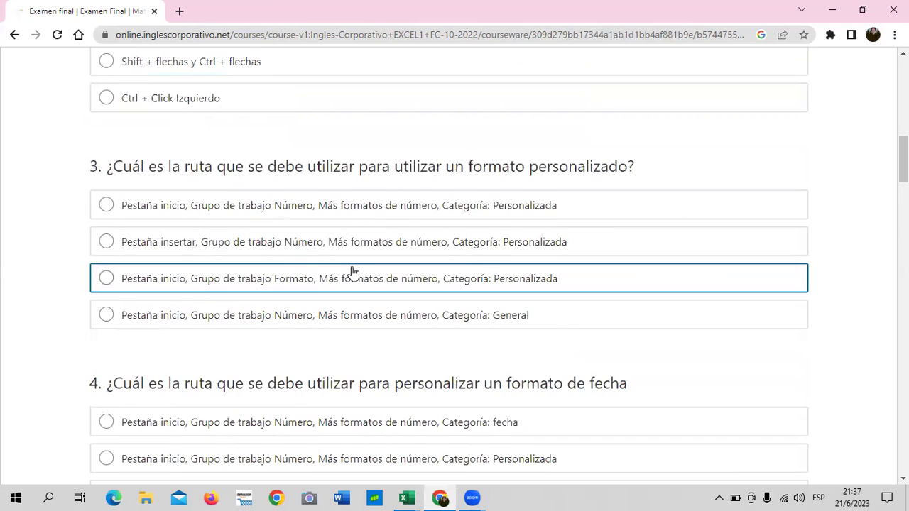
scroll(353, 270, "up", 2)
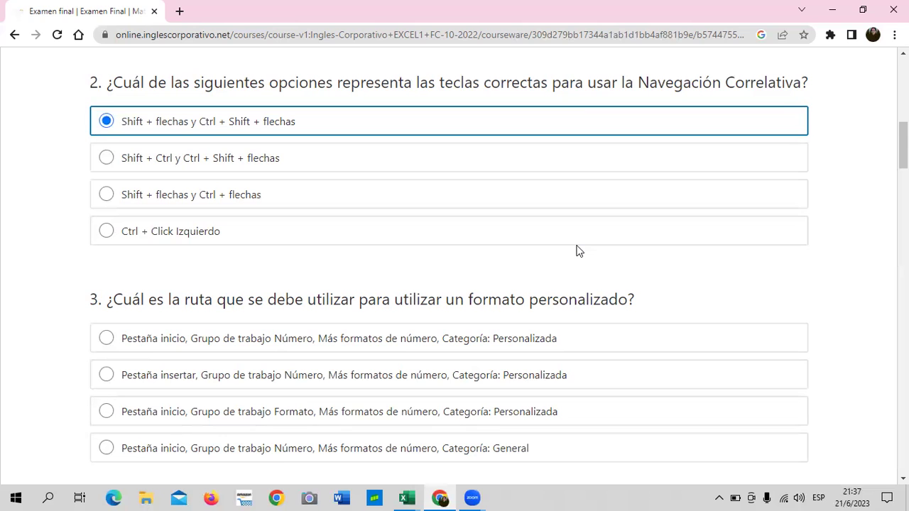
Answer question 3 with Categoría: Personalizada
left_click(107, 340)
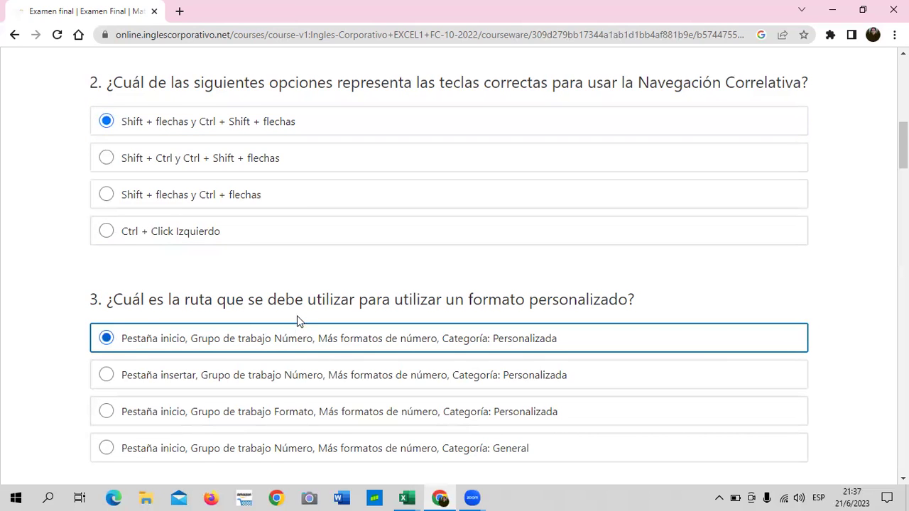
scroll(298, 321, "down", 2)
scroll(300, 318, "down", 1)
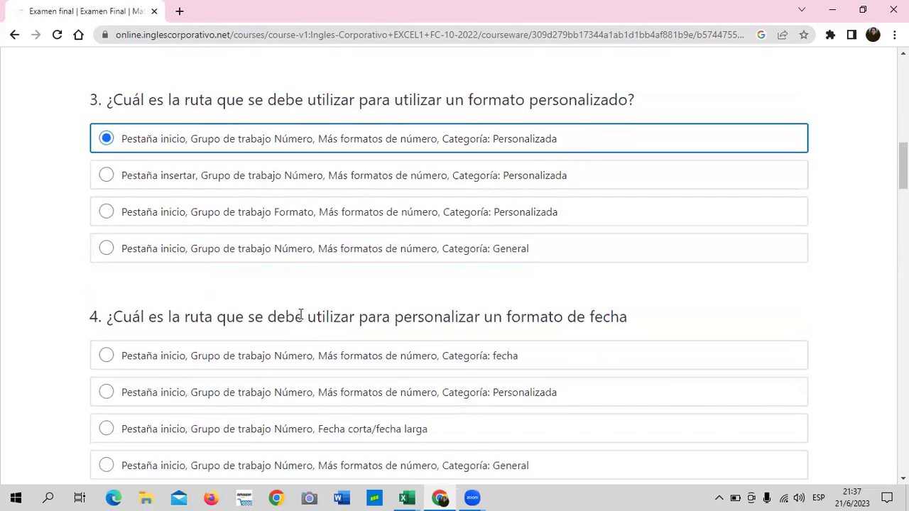
scroll(472, 324, "down", 1)
scroll(473, 322, "down", 1)
scroll(483, 323, "up", 2)
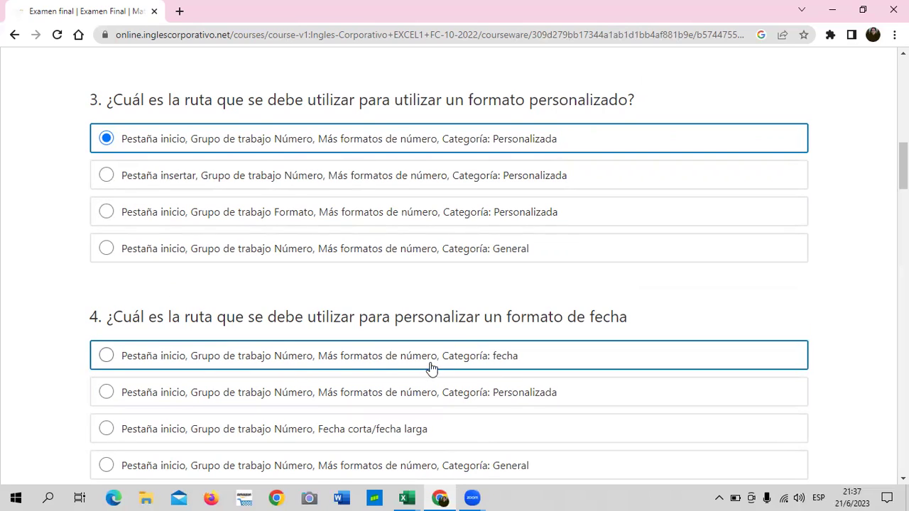
Answer question 4 with Categoría: fecha and question 5 with Pegado
left_click(106, 357)
scroll(188, 322, "down", 3)
scroll(188, 322, "down", 2)
scroll(188, 321, "up", 2)
scroll(187, 322, "up", 1)
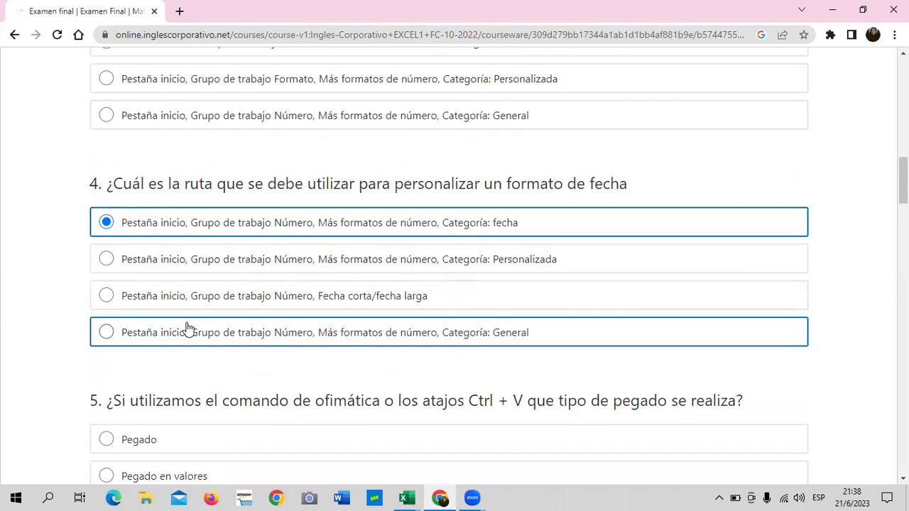
left_click(106, 440)
scroll(222, 372, "down", 3)
scroll(222, 372, "down", 2)
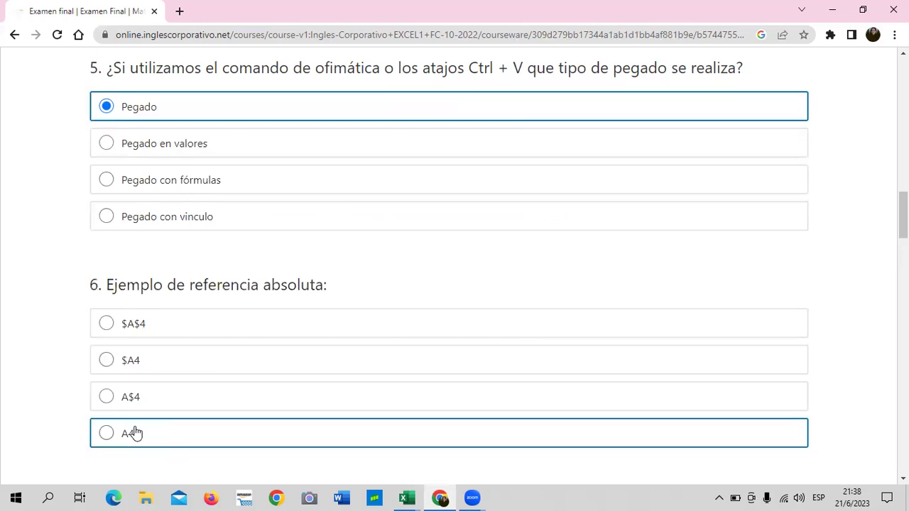
Answer question 6 with $A$4 and question 7 with $A4
left_click(106, 321)
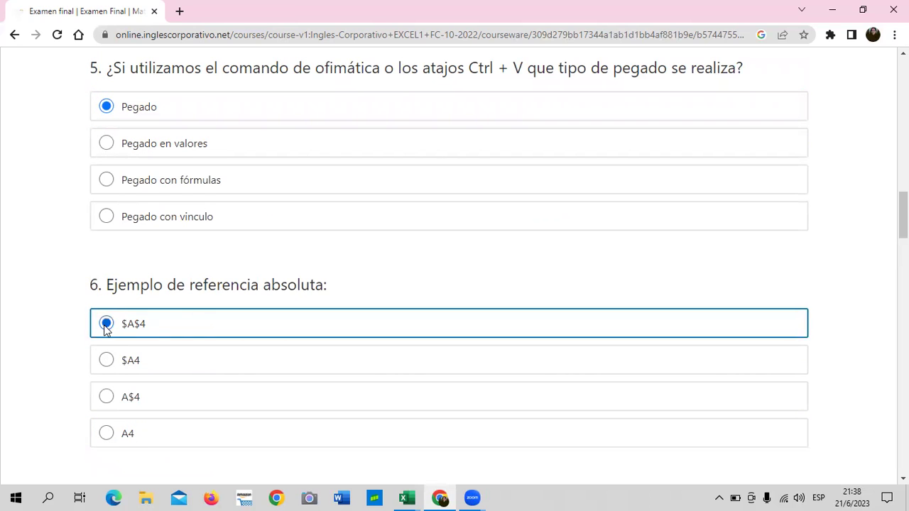
scroll(240, 303, "down", 3)
scroll(239, 300, "down", 1)
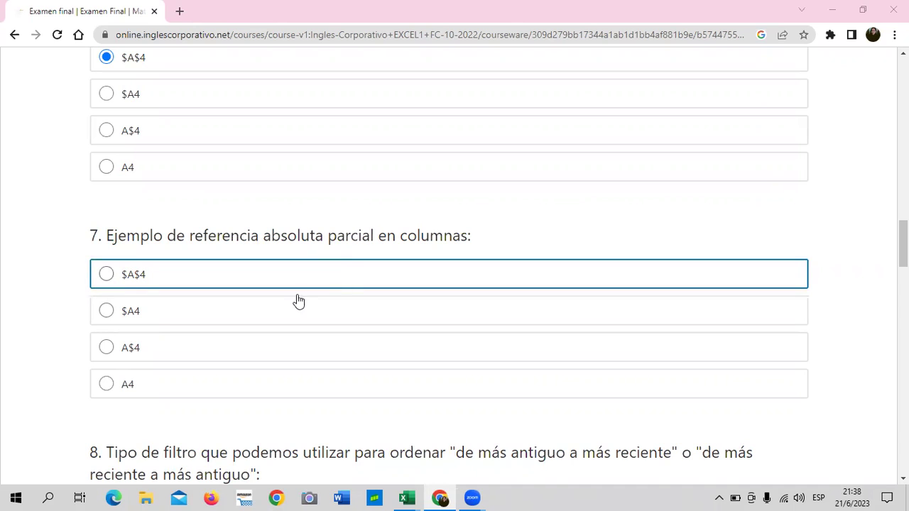
left_click(97, 312)
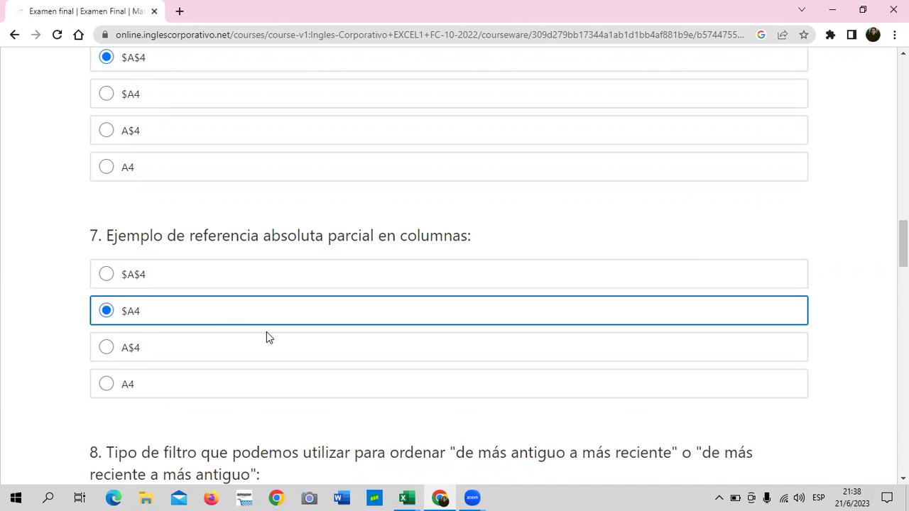
scroll(338, 331, "down", 1)
scroll(338, 331, "down", 1)
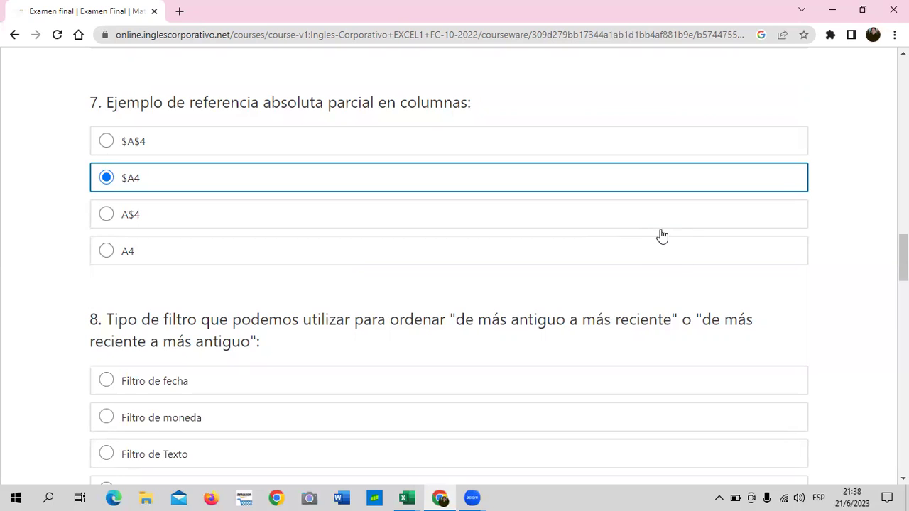
Answer question 8 with Filtro de fecha and scroll down to question 9
left_click(109, 383)
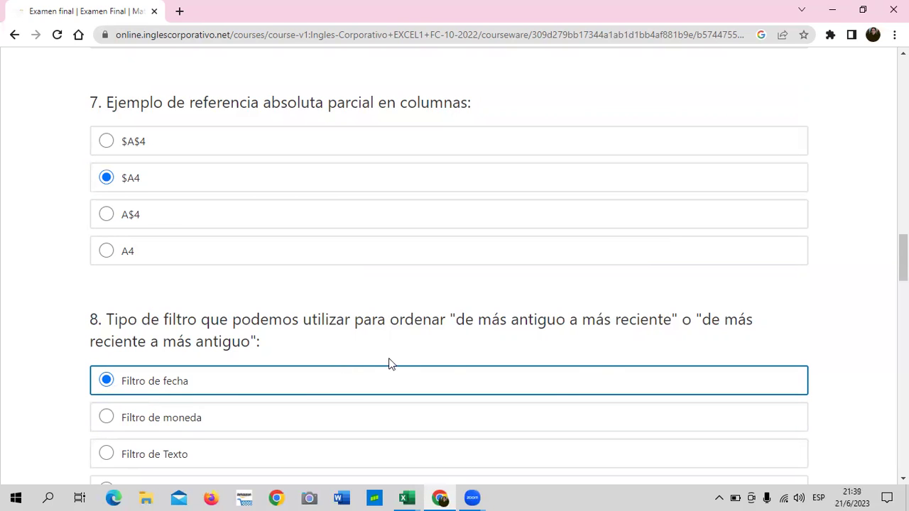
scroll(434, 310, "down", 1)
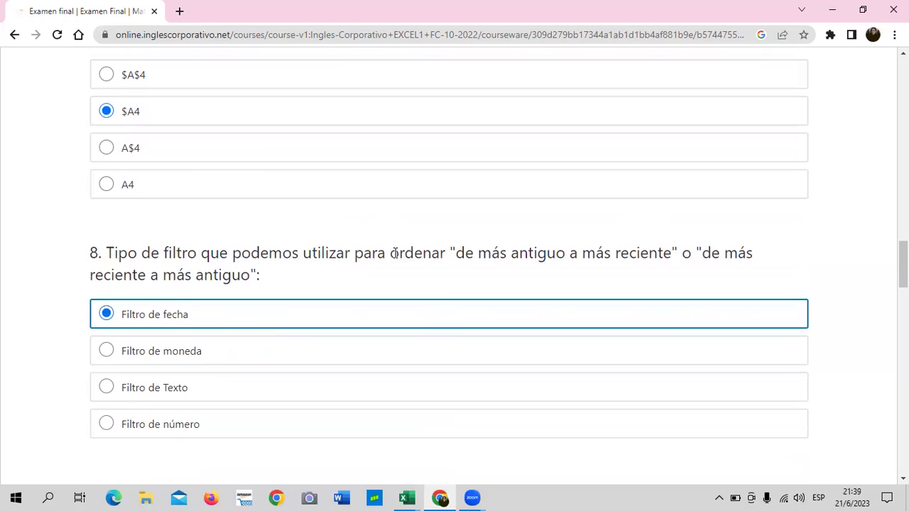
scroll(392, 283, "down", 1)
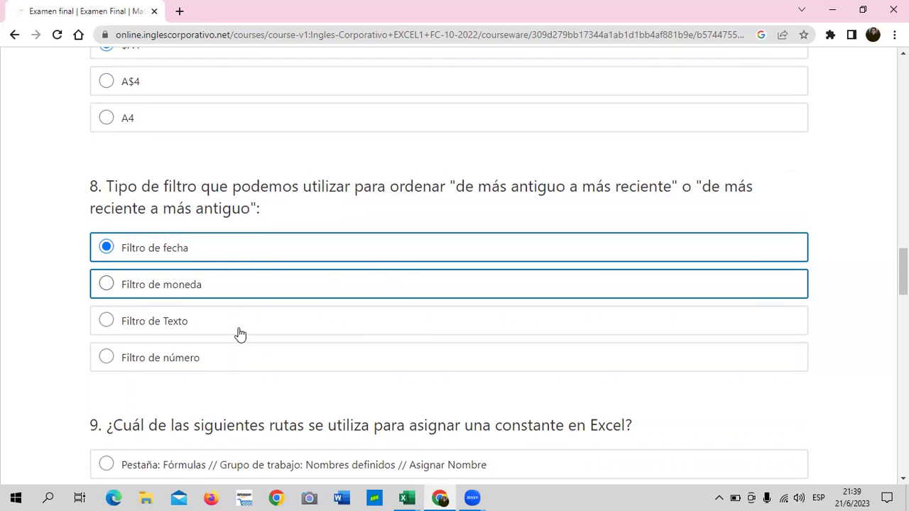
scroll(240, 344, "down", 1)
scroll(240, 344, "down", 2)
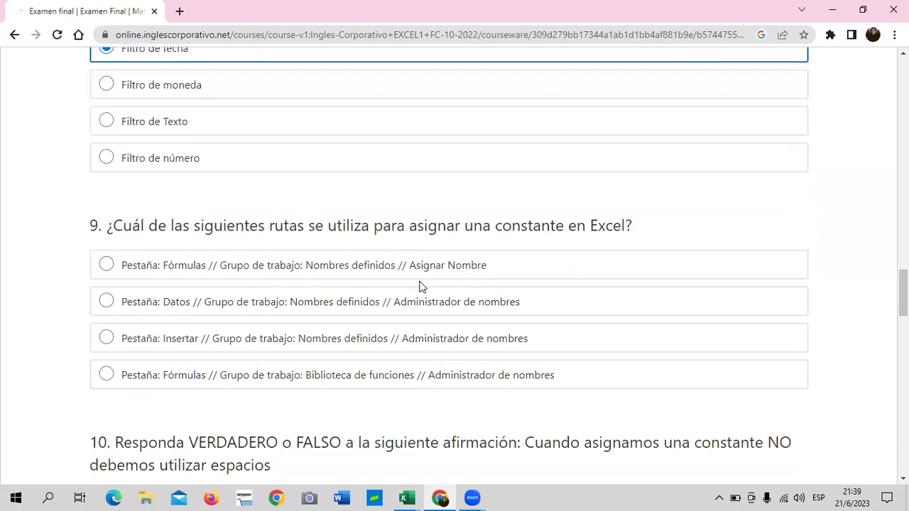
Choose 'Pestaña: Fórmulas // Grupo de trabajo: Nombres definidos // Asignar Nombre' for question 9
left_click(106, 267)
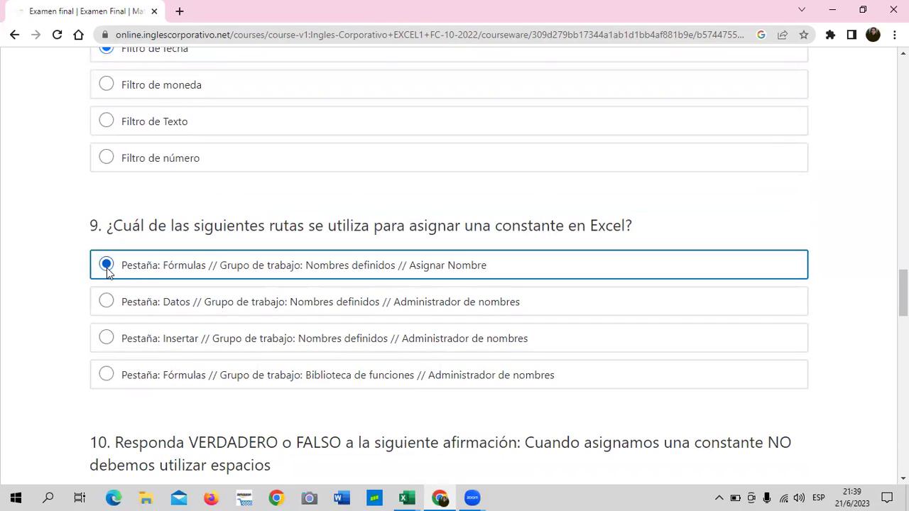
scroll(106, 268, "down", 1)
scroll(106, 267, "down", 1)
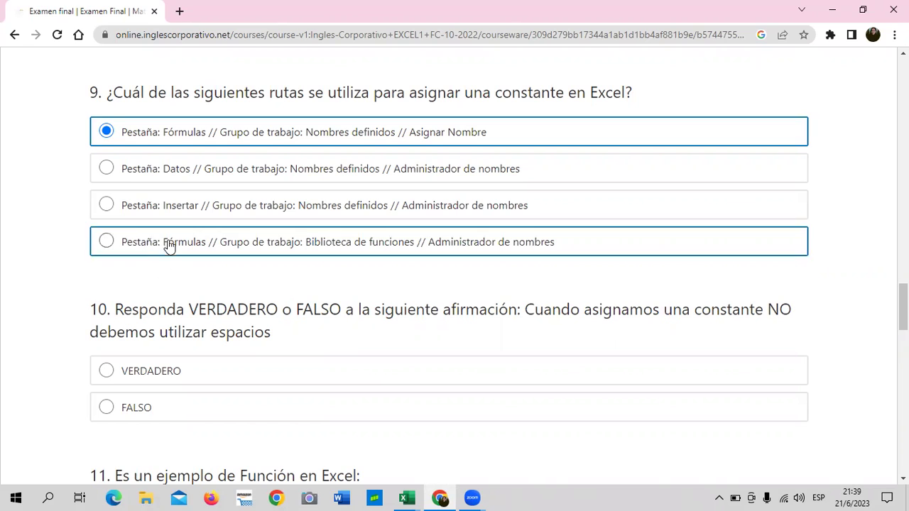
scroll(128, 326, "down", 1)
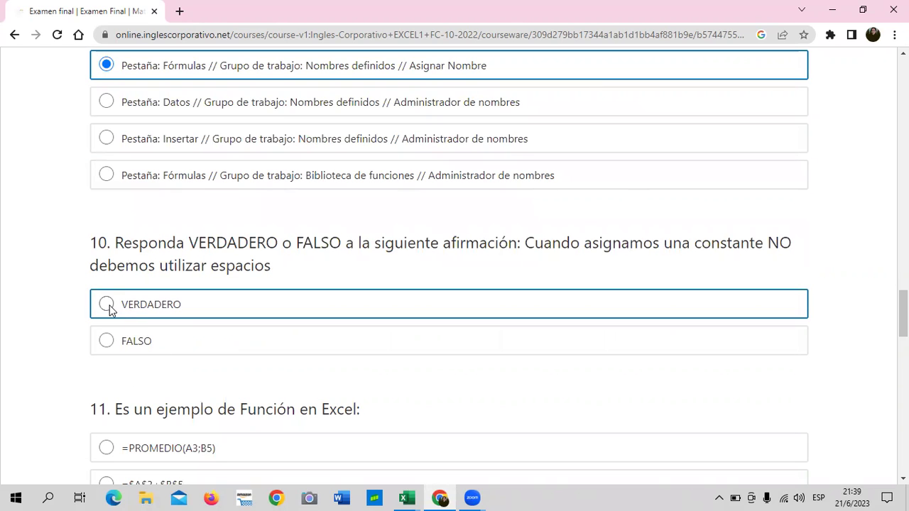
Mark question 10, about constants and spaces, as VERDADERO
scroll(135, 158, "up", 2)
scroll(144, 199, "down", 2)
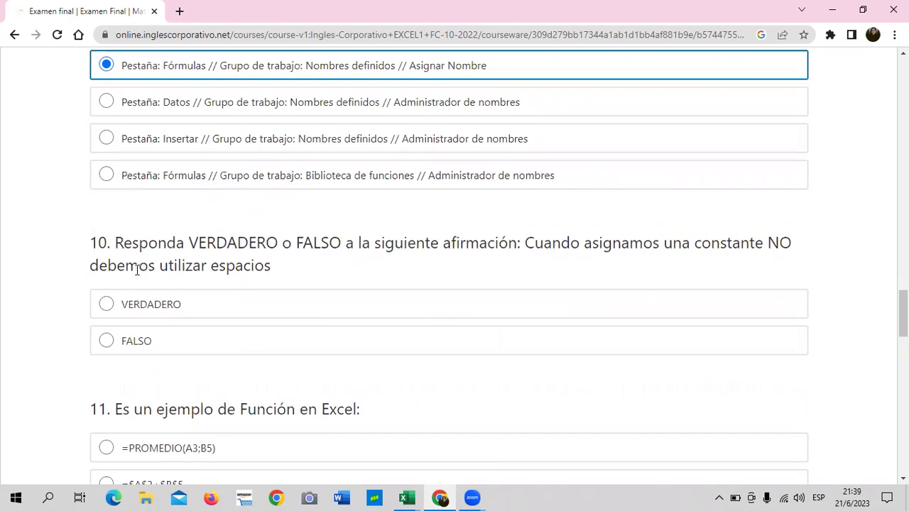
left_click(105, 316)
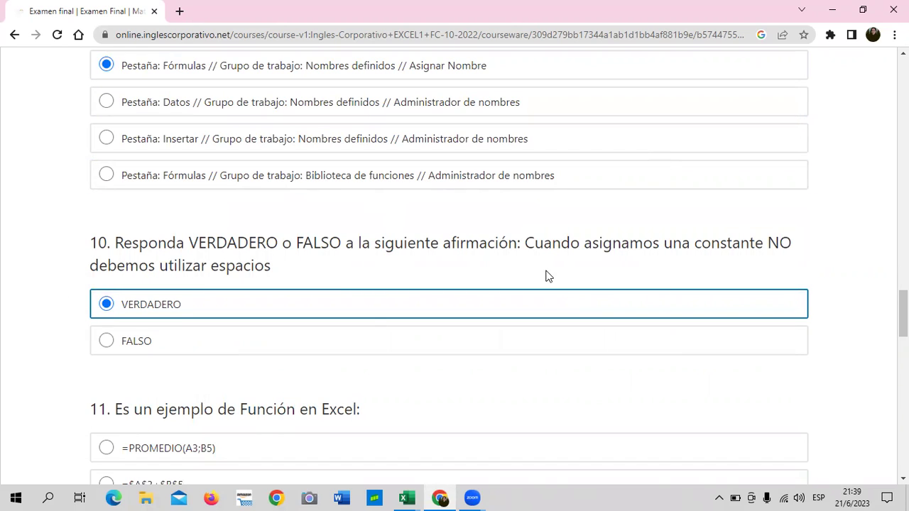
scroll(351, 331, "down", 3)
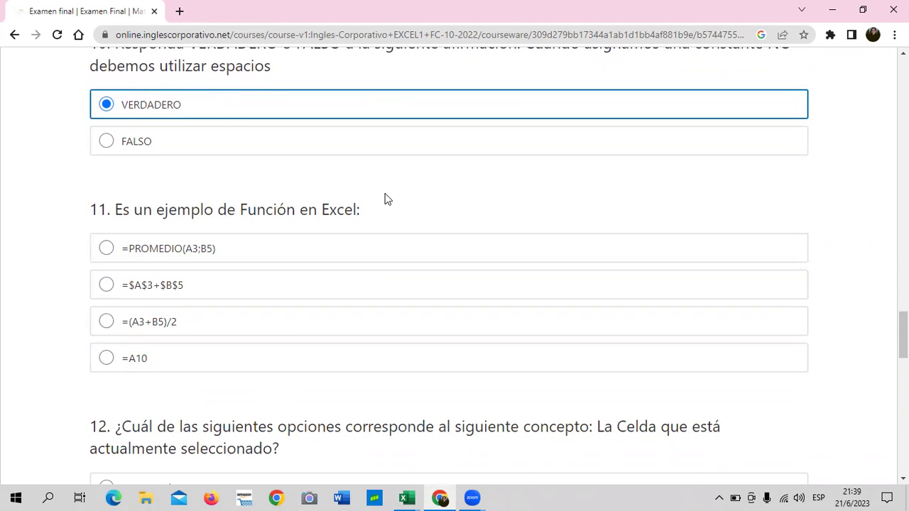
Pick =PROMEDIO(A3;B5) as question 11's example of an Excel function
left_click(103, 250)
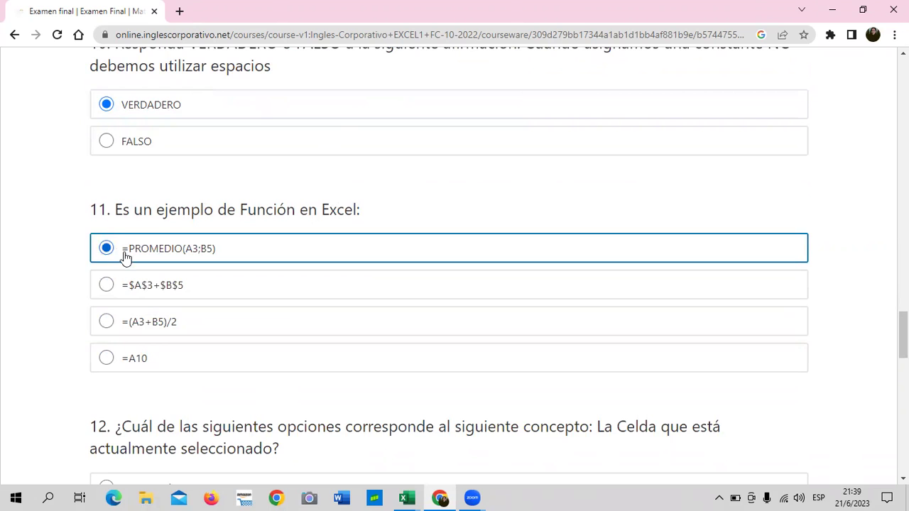
scroll(235, 267, "down", 1)
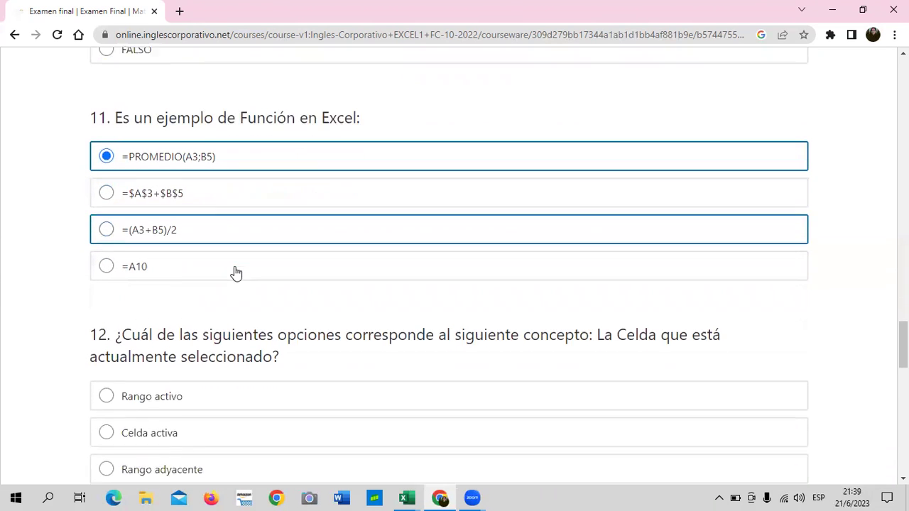
scroll(369, 369, "down", 1)
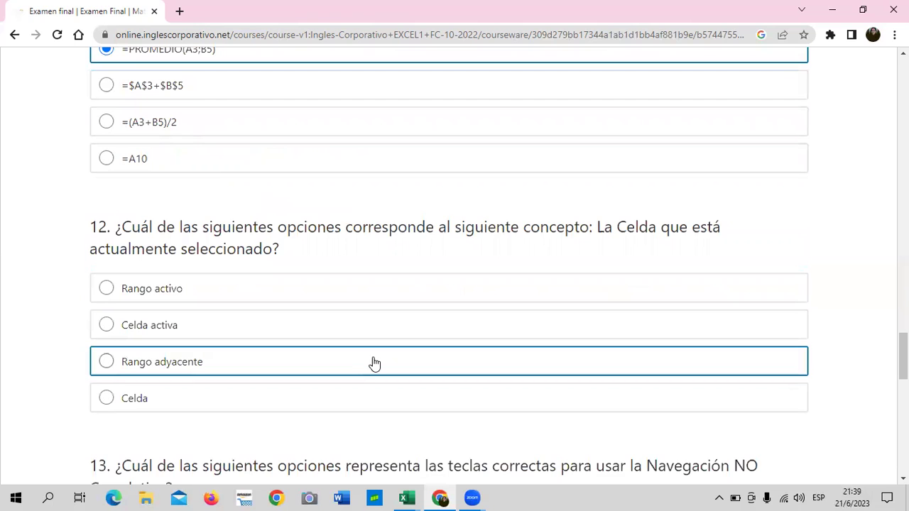
Answer question 12 with Celda activa and question 13 with Ctrl + Click Izquierdo
left_click(108, 328)
scroll(113, 327, "down", 3)
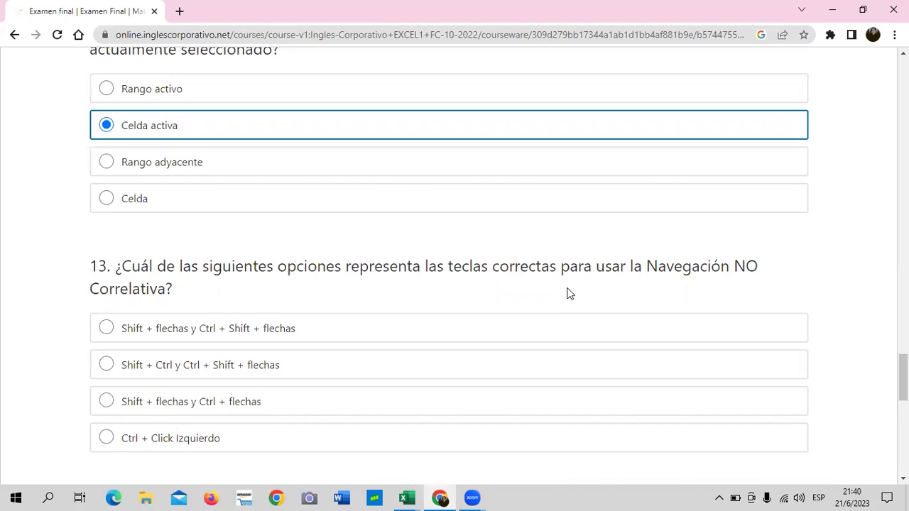
scroll(320, 369, "down", 1)
left_click(112, 378)
scroll(355, 298, "down", 2)
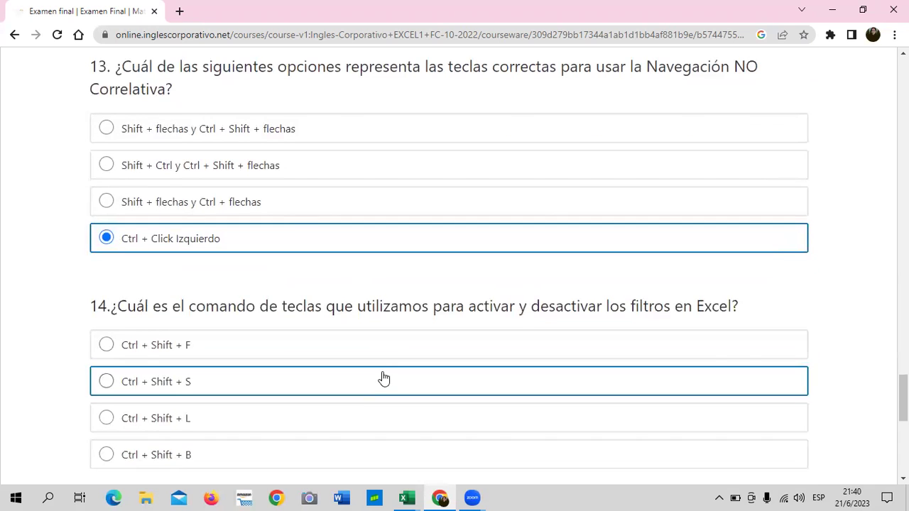
scroll(380, 373, "down", 1)
scroll(379, 375, "up", 1)
scroll(379, 375, "up", 1)
scroll(379, 374, "down", 3)
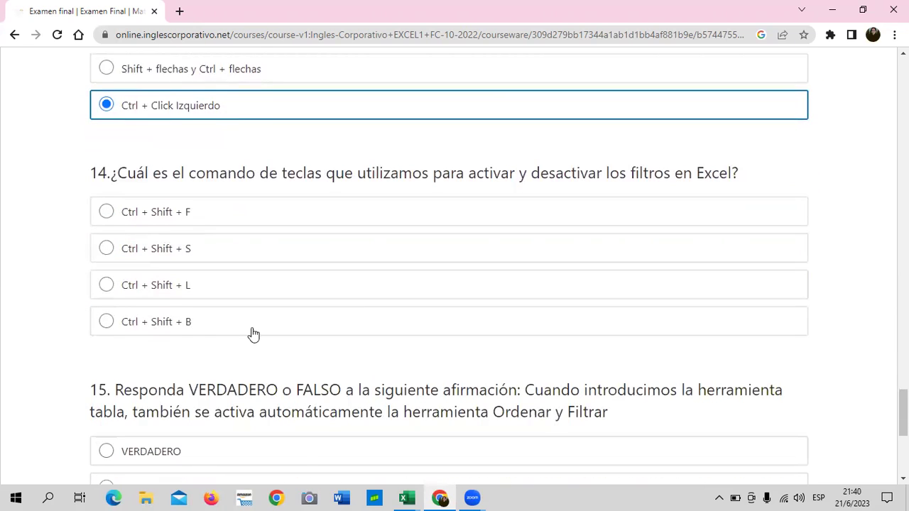
Answer question 14 with Ctrl + Shift + L and question 15 with VERDADERO
left_click(108, 290)
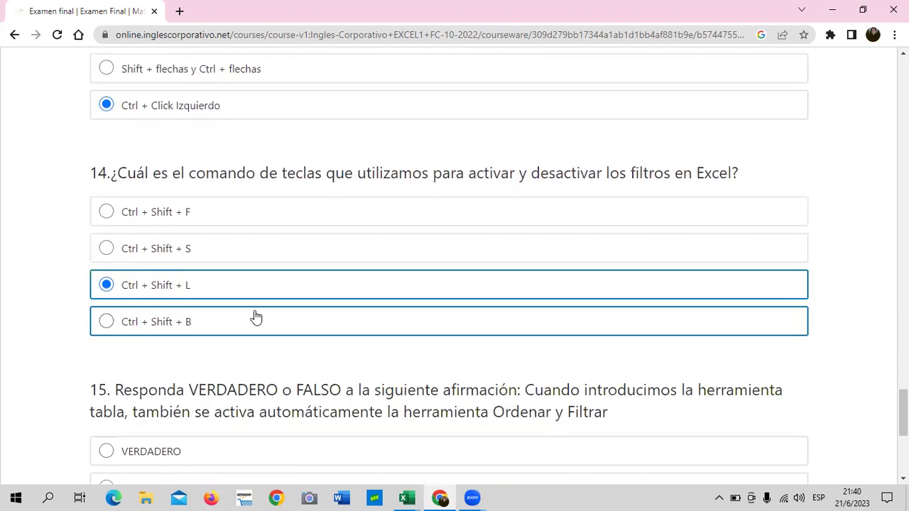
scroll(260, 292, "down", 1)
scroll(255, 292, "down", 1)
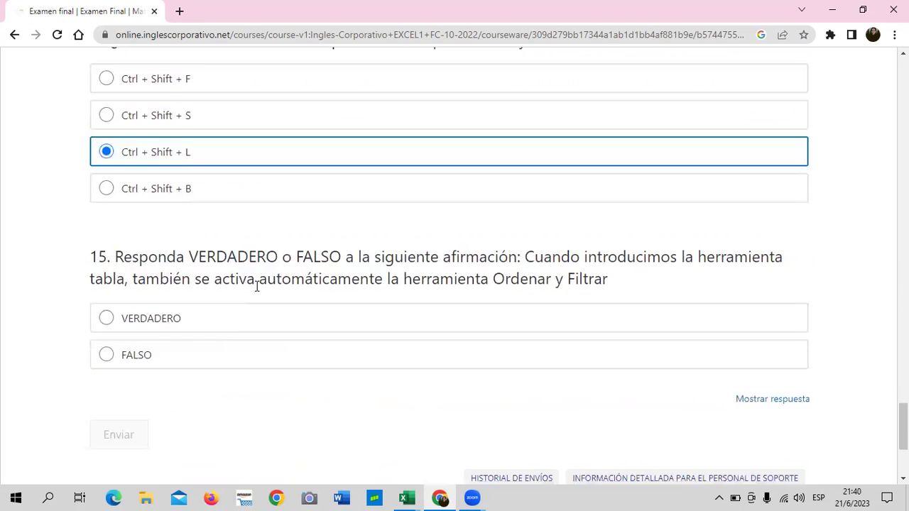
left_click(106, 320)
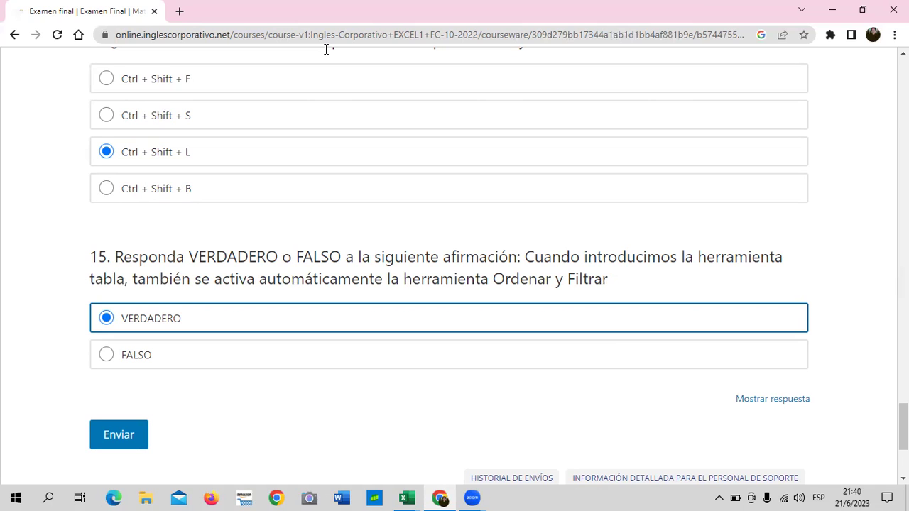
scroll(374, 288, "up", 5)
scroll(374, 284, "up", 4)
scroll(376, 284, "down", 5)
scroll(377, 286, "down", 5)
scroll(377, 285, "down", 3)
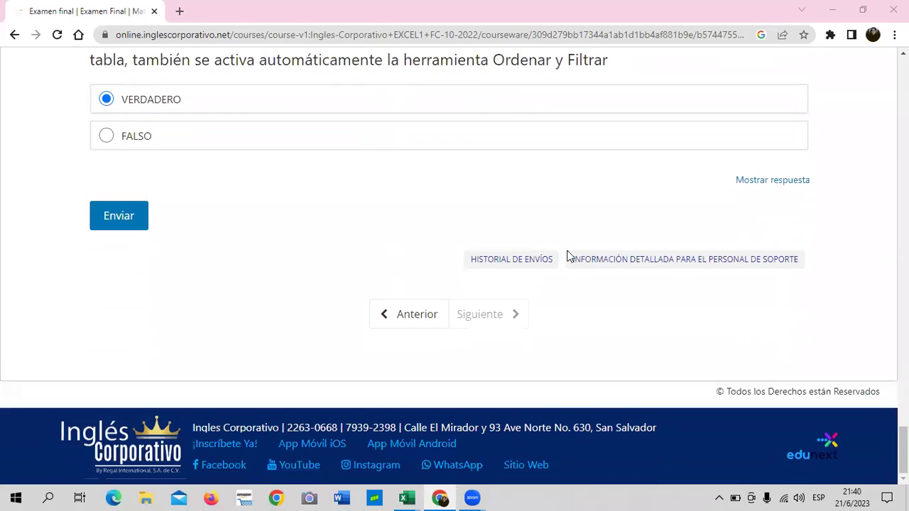
left_click(766, 182)
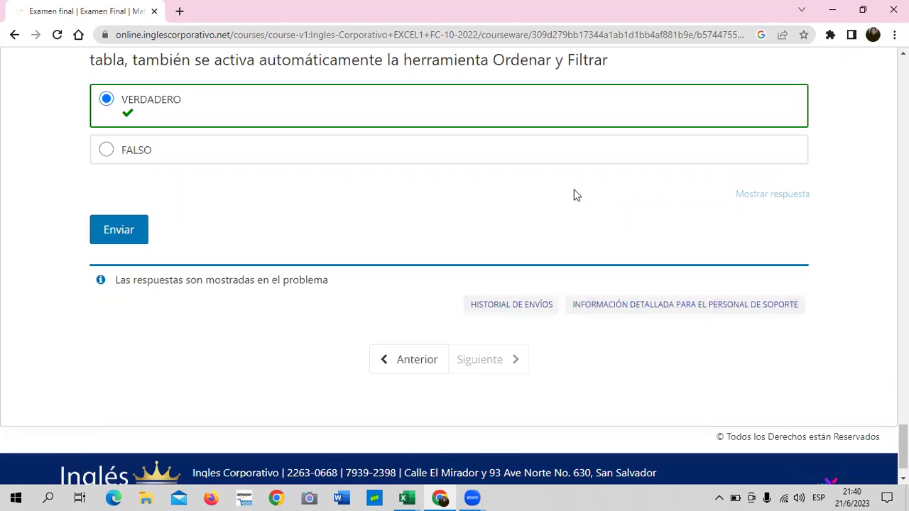
scroll(533, 235, "up", 3)
scroll(533, 234, "up", 5)
scroll(534, 235, "up", 8)
scroll(534, 235, "up", 3)
scroll(533, 236, "up", 5)
scroll(534, 235, "up", 4)
scroll(535, 234, "up", 5)
scroll(535, 234, "up", 2)
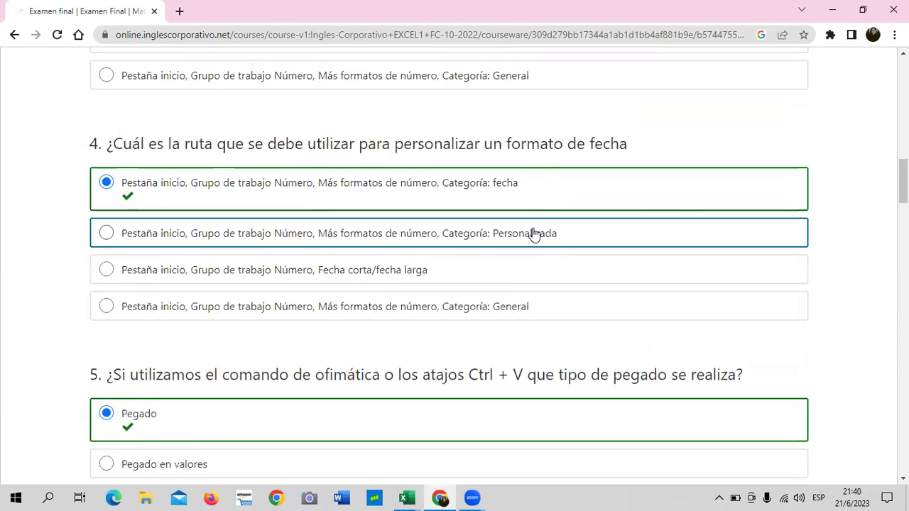
scroll(533, 234, "up", 4)
scroll(530, 223, "up", 3)
scroll(528, 218, "up", 2)
scroll(529, 216, "up", 2)
scroll(530, 215, "up", 1)
scroll(529, 213, "down", 2)
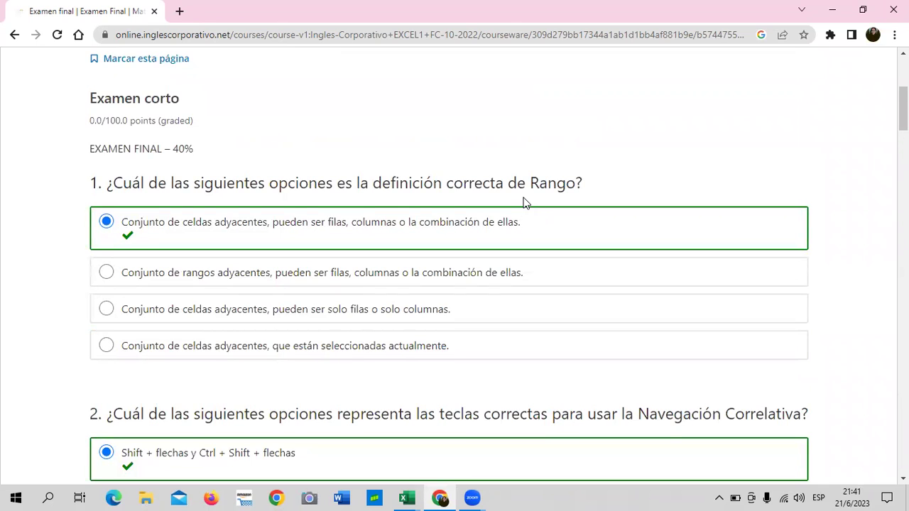
scroll(524, 206, "down", 1)
scroll(470, 215, "down", 1)
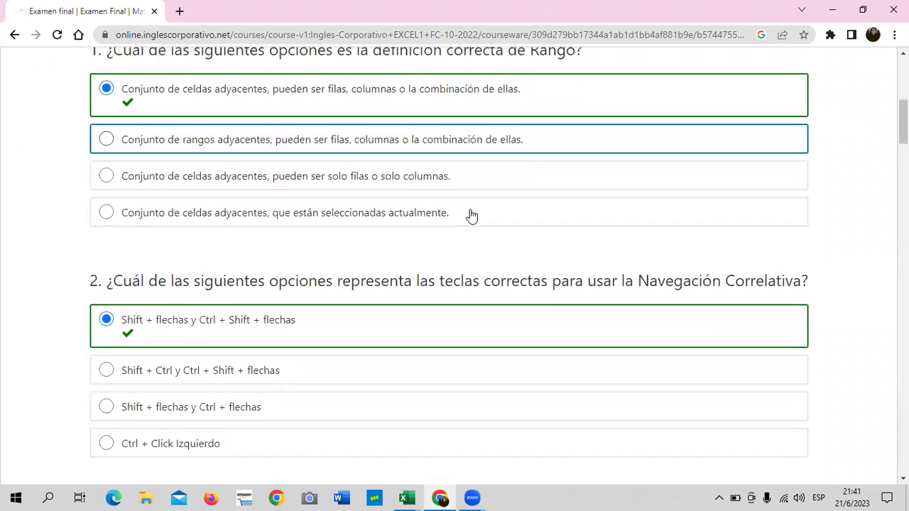
scroll(469, 216, "down", 3)
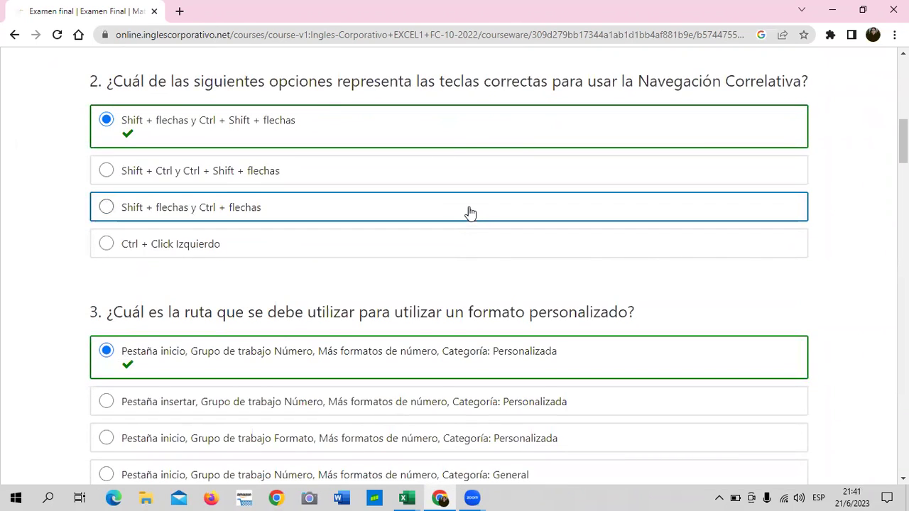
scroll(469, 210, "down", 3)
scroll(381, 171, "down", 1)
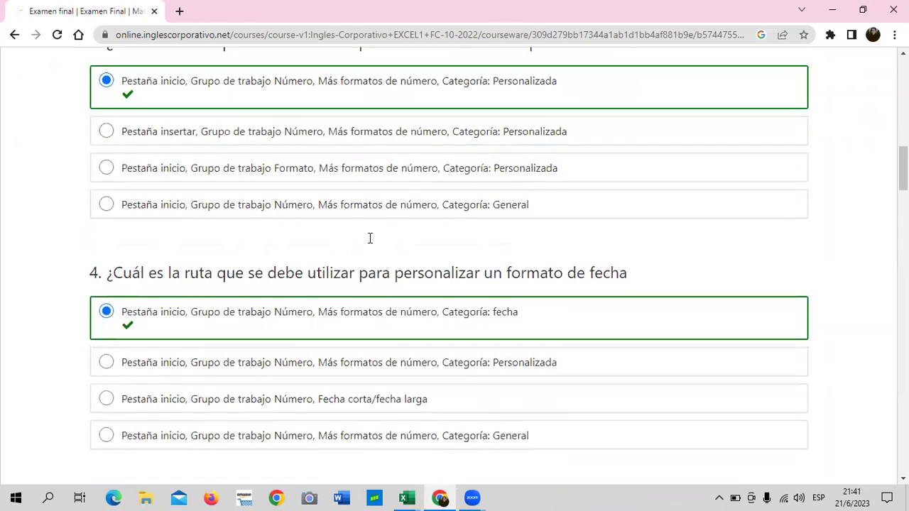
scroll(370, 238, "down", 2)
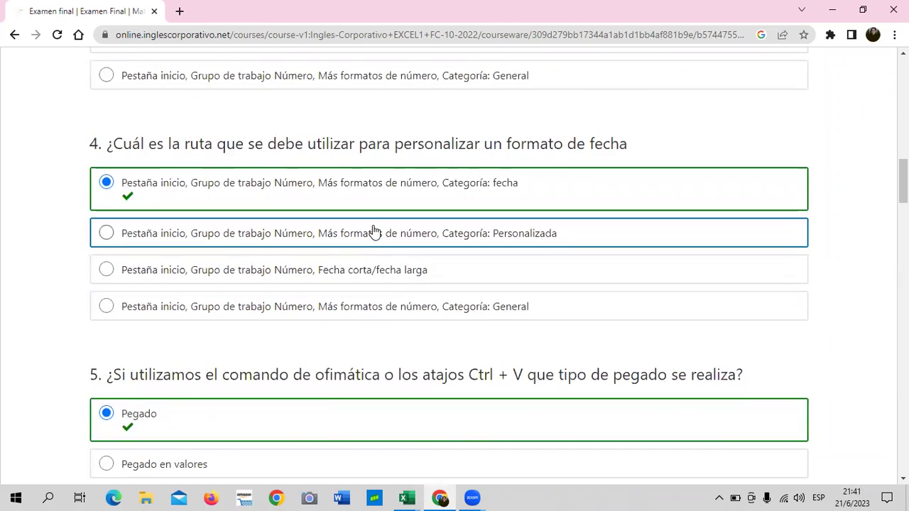
scroll(373, 220, "down", 2)
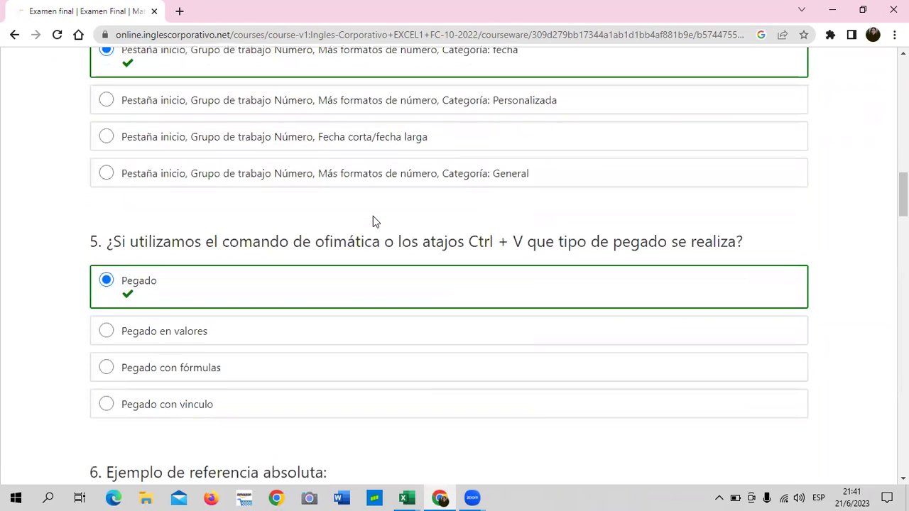
scroll(373, 220, "down", 2)
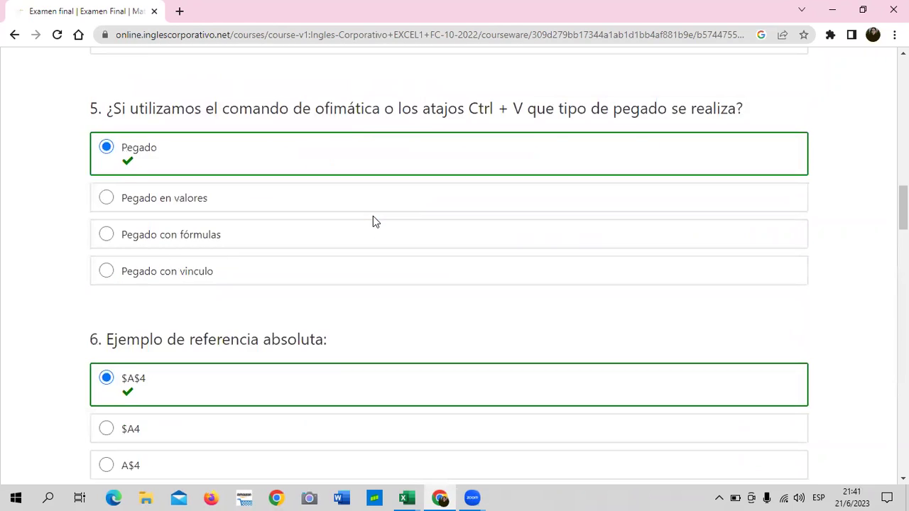
scroll(373, 217, "down", 1)
scroll(375, 223, "down", 2)
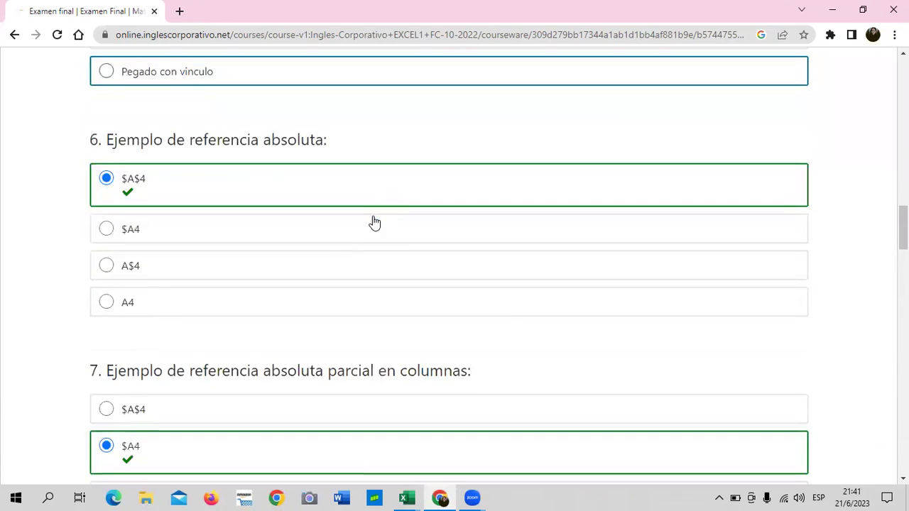
scroll(374, 222, "down", 1)
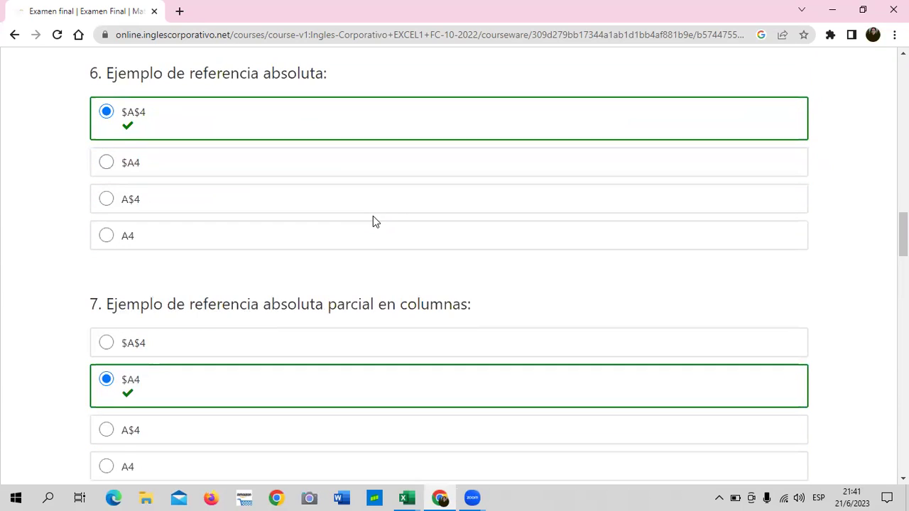
scroll(374, 216, "down", 1)
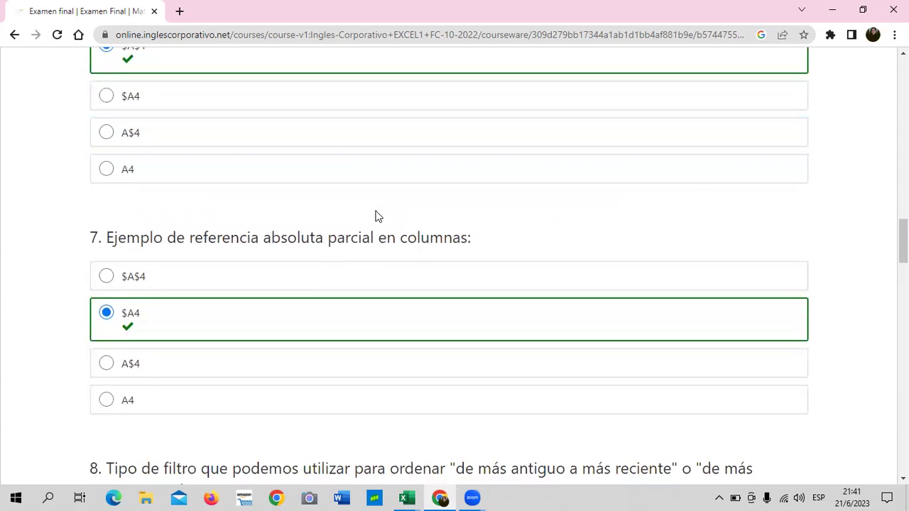
scroll(377, 215, "down", 2)
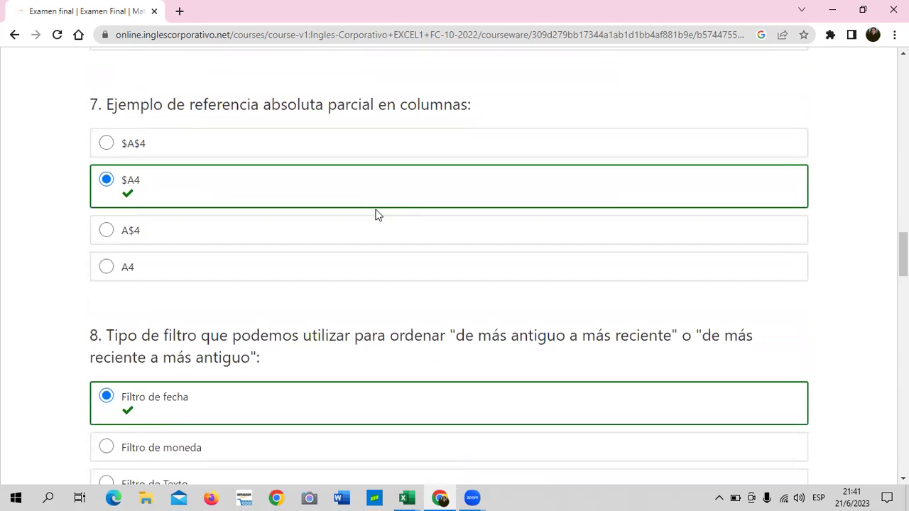
scroll(376, 215, "down", 3)
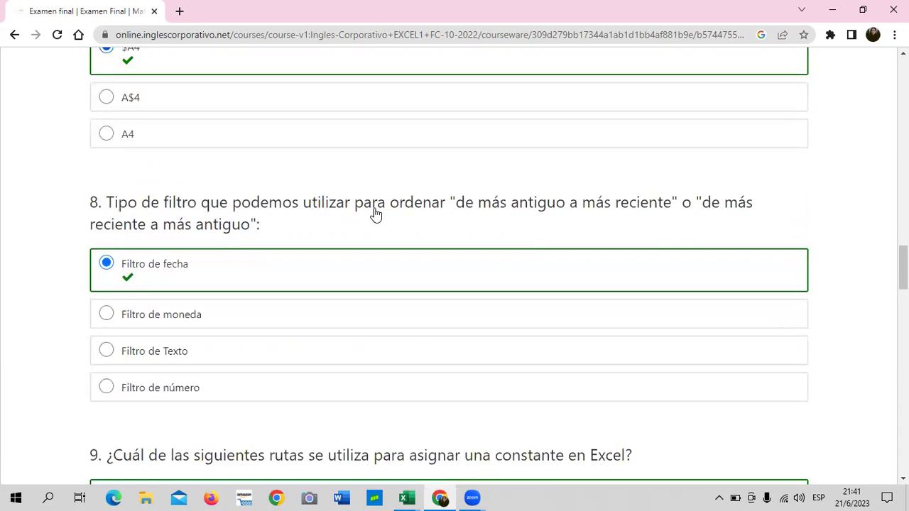
scroll(376, 215, "down", 2)
scroll(376, 215, "down", 2)
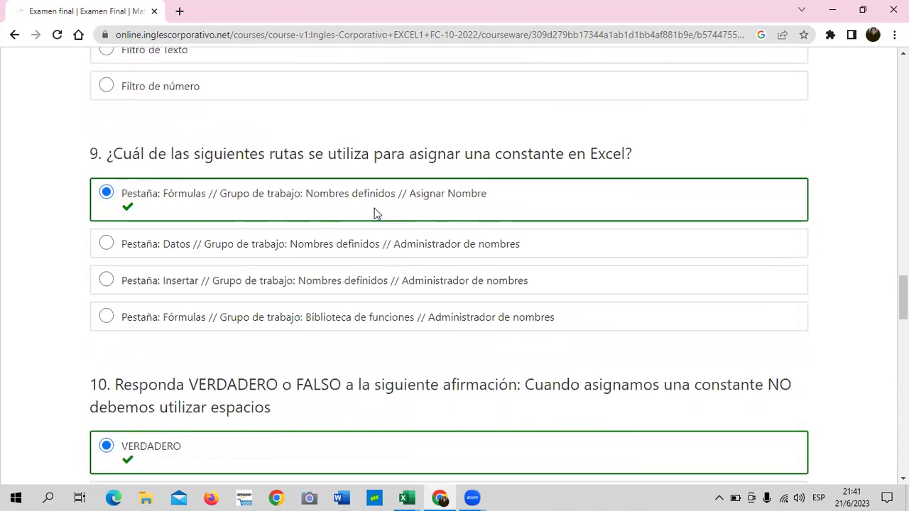
scroll(376, 215, "down", 3)
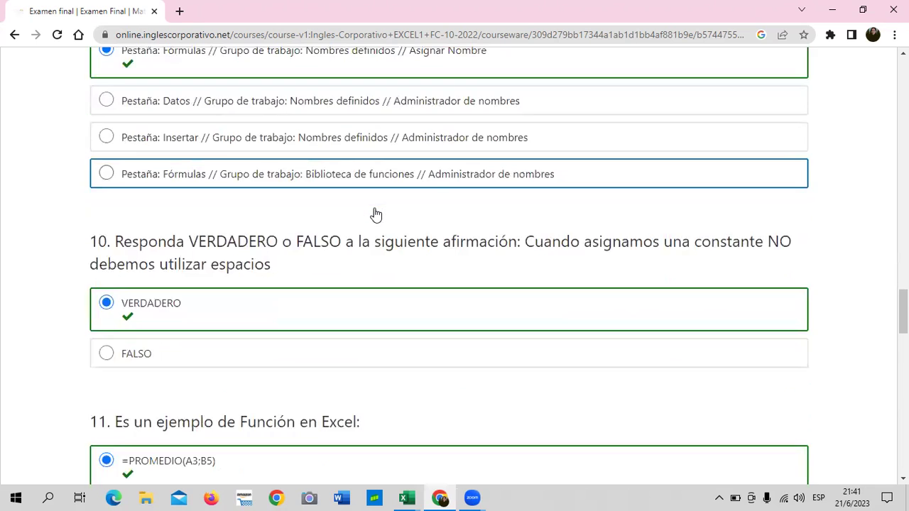
scroll(376, 215, "down", 2)
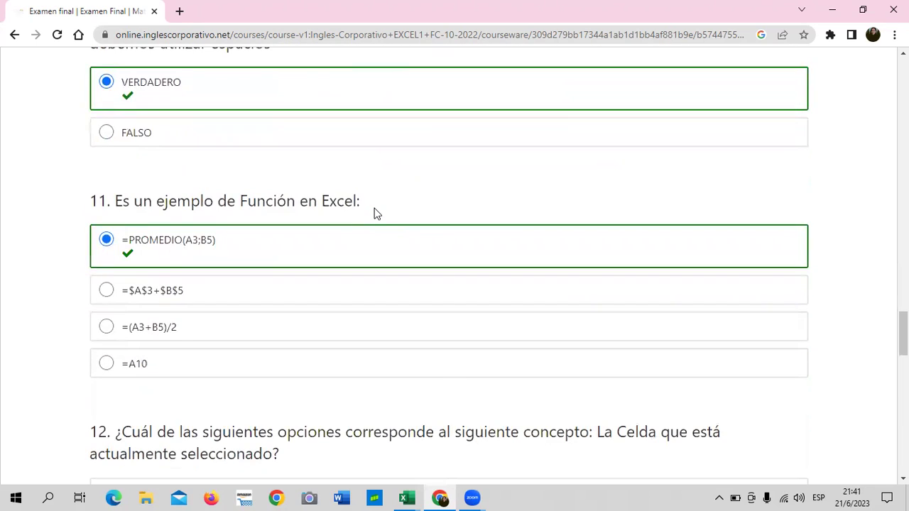
scroll(376, 214, "down", 2)
scroll(376, 214, "down", 3)
scroll(376, 213, "down", 2)
scroll(375, 207, "down", 1)
scroll(360, 219, "down", 1)
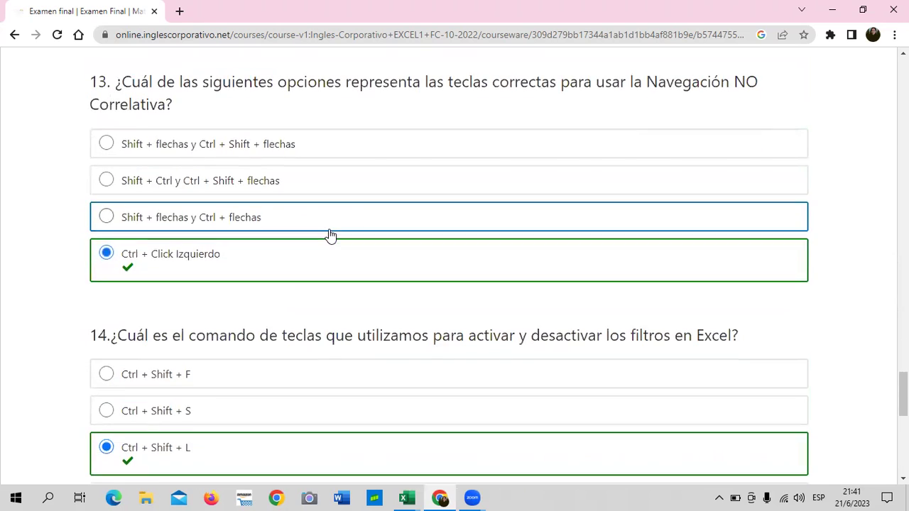
scroll(330, 235, "down", 3)
scroll(330, 235, "down", 1)
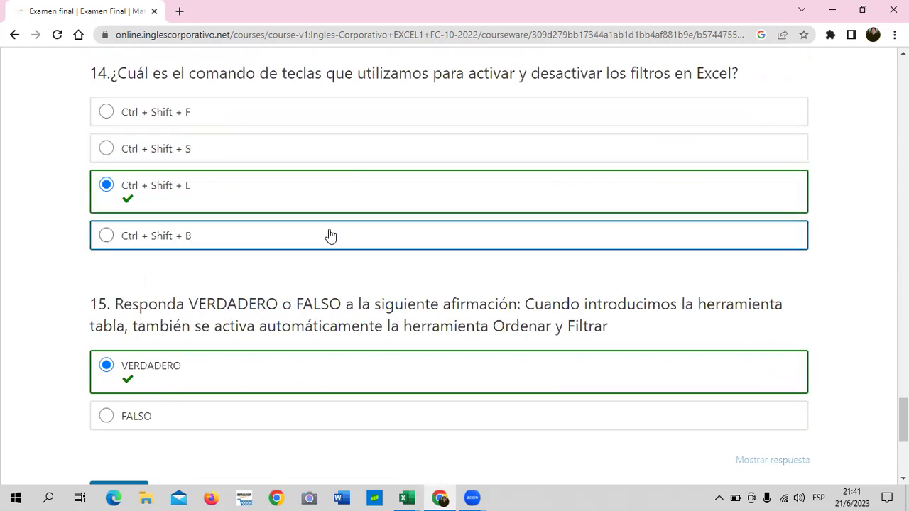
scroll(330, 235, "down", 2)
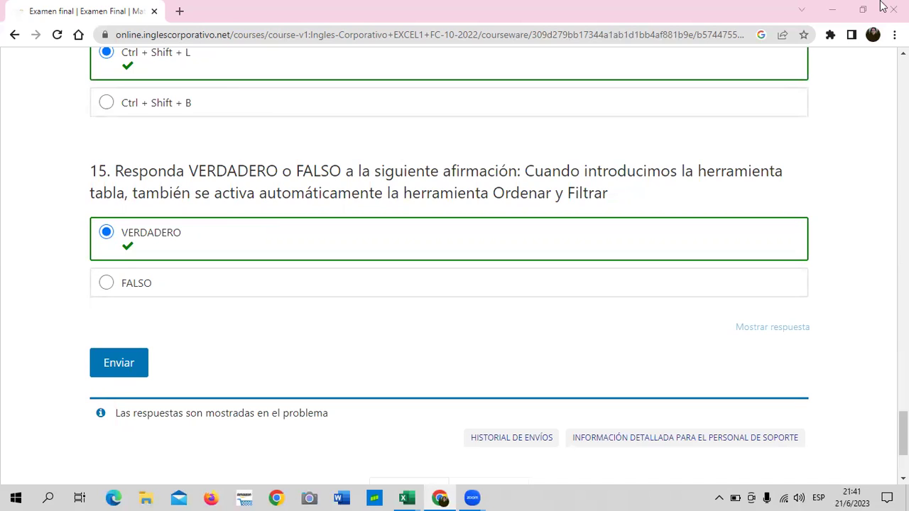
scroll(594, 251, "up", 3)
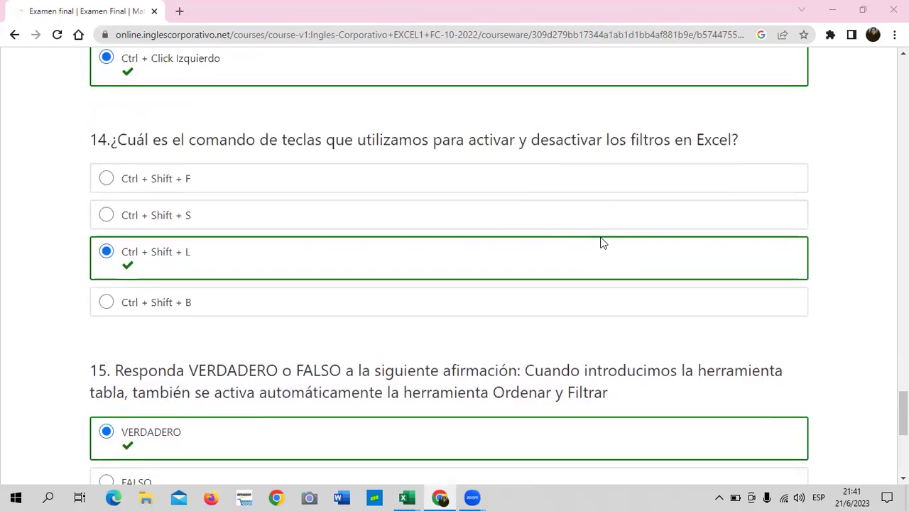
scroll(600, 241, "up", 5)
scroll(601, 241, "up", 5)
scroll(605, 239, "up", 5)
scroll(607, 239, "up", 5)
scroll(612, 236, "up", 6)
scroll(614, 237, "up", 10)
scroll(616, 237, "up", 5)
scroll(617, 232, "up", 5)
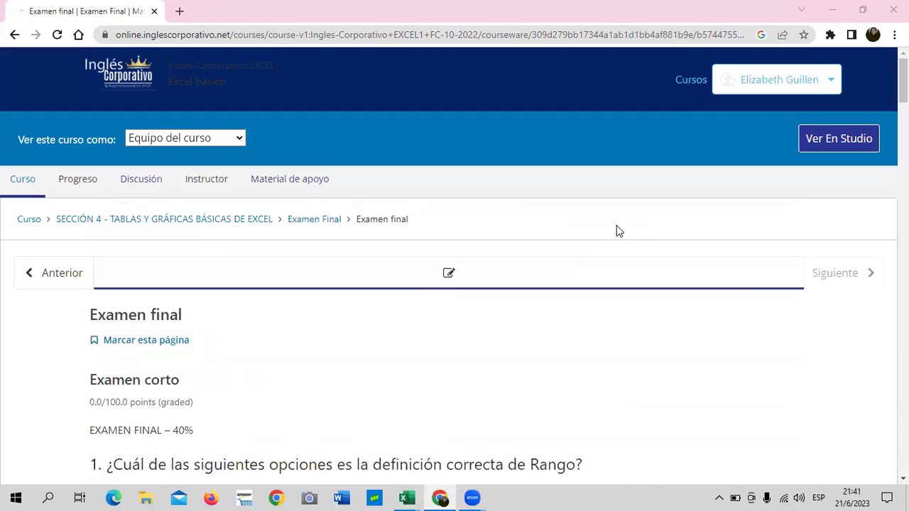
Return to the Sección 4 outline and open the Tablas y Gráficas Básicas lessons at 4.7
left_click(191, 221)
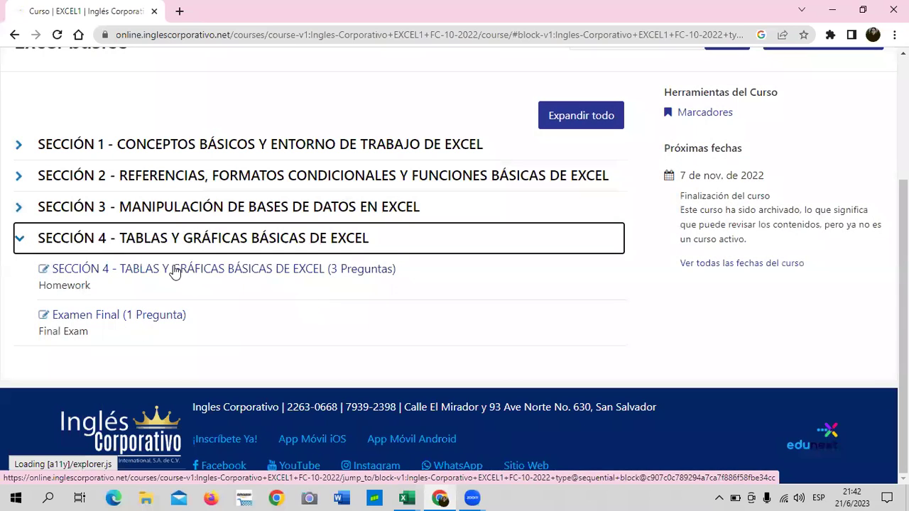
scroll(410, 261, "up", 3)
scroll(227, 341, "down", 2)
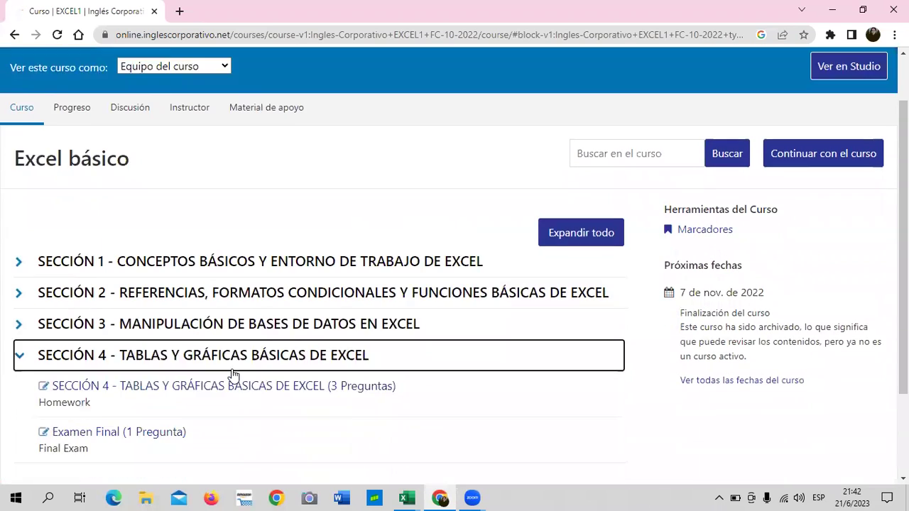
left_click(241, 317)
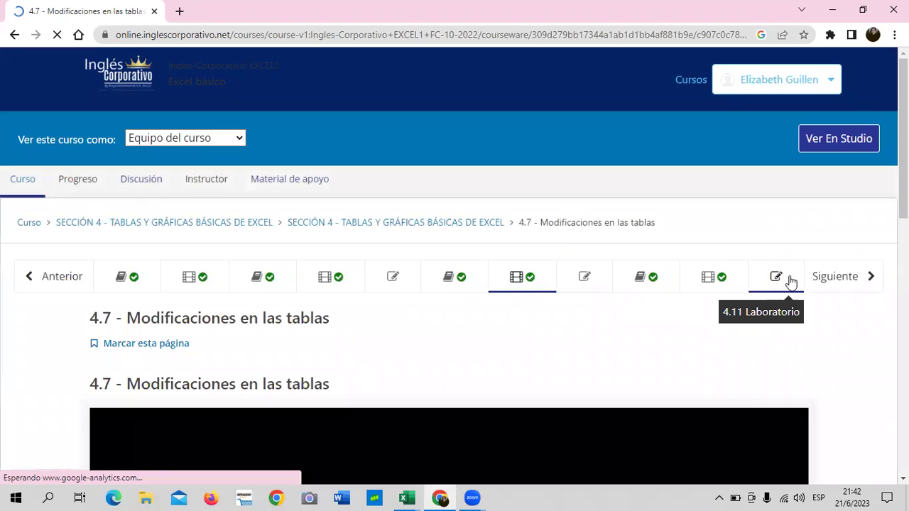
Open the 4.11 Laboratorio quiz and scroll through its questions, ending back at the top
left_click(789, 282)
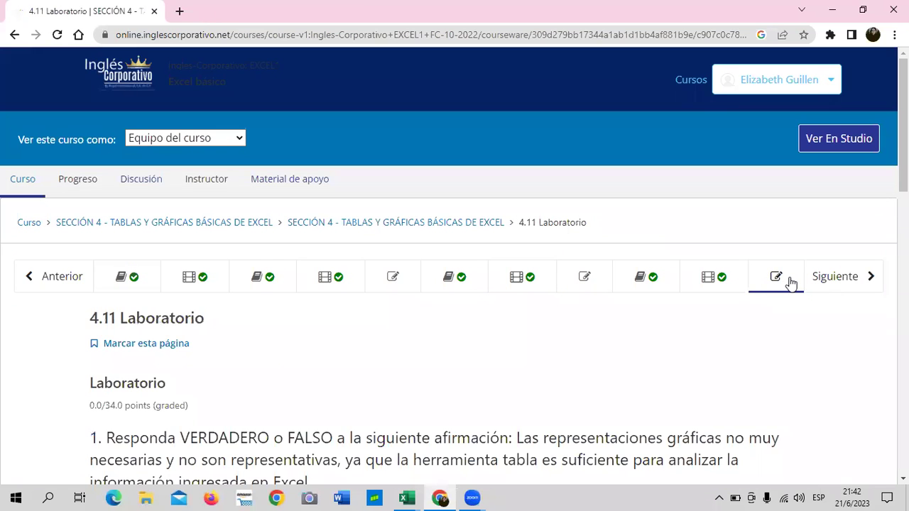
scroll(635, 337, "down", 2)
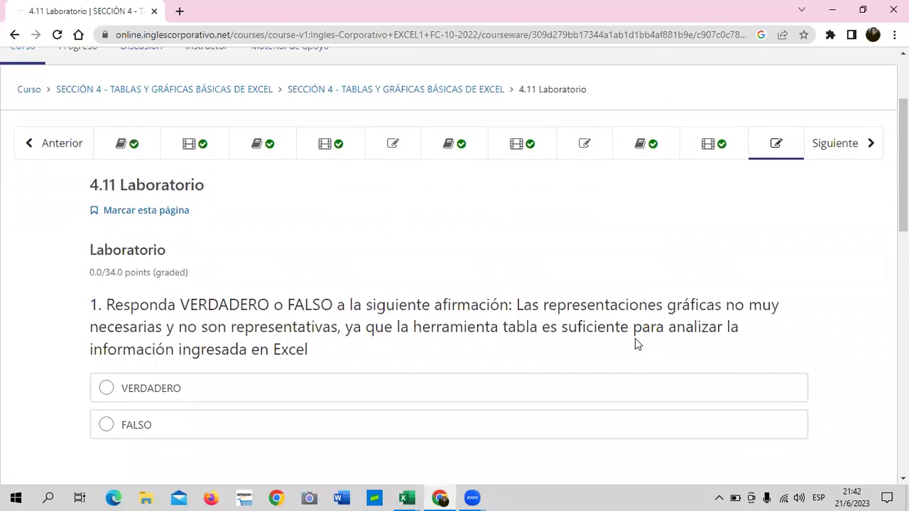
scroll(633, 339, "down", 3)
scroll(633, 340, "down", 2)
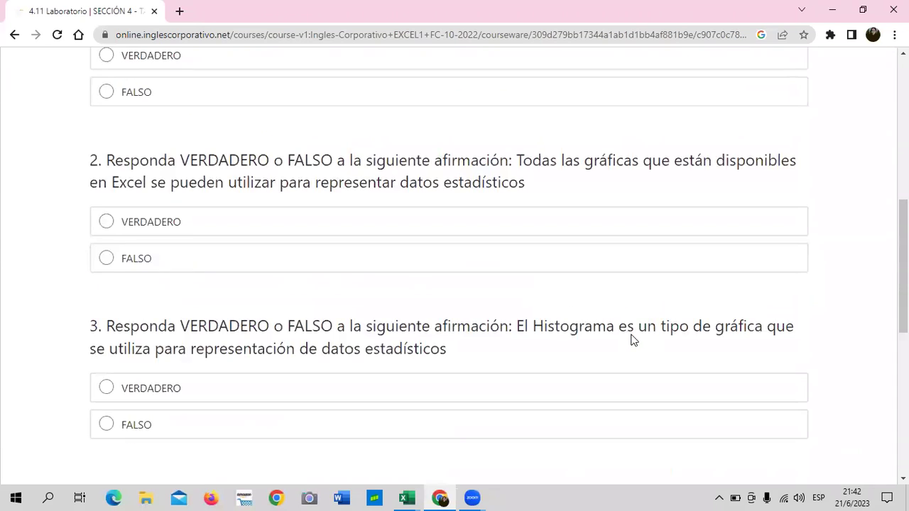
scroll(632, 338, "down", 2)
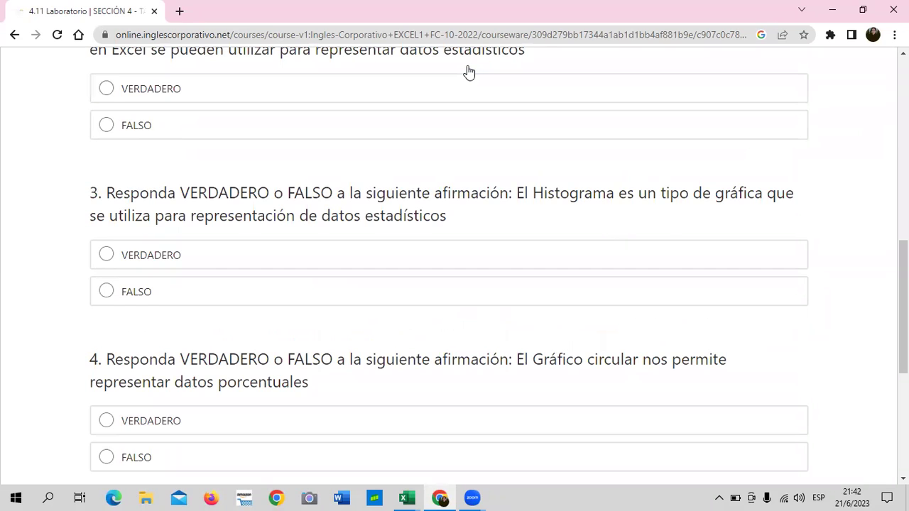
scroll(454, 225, "up", 3)
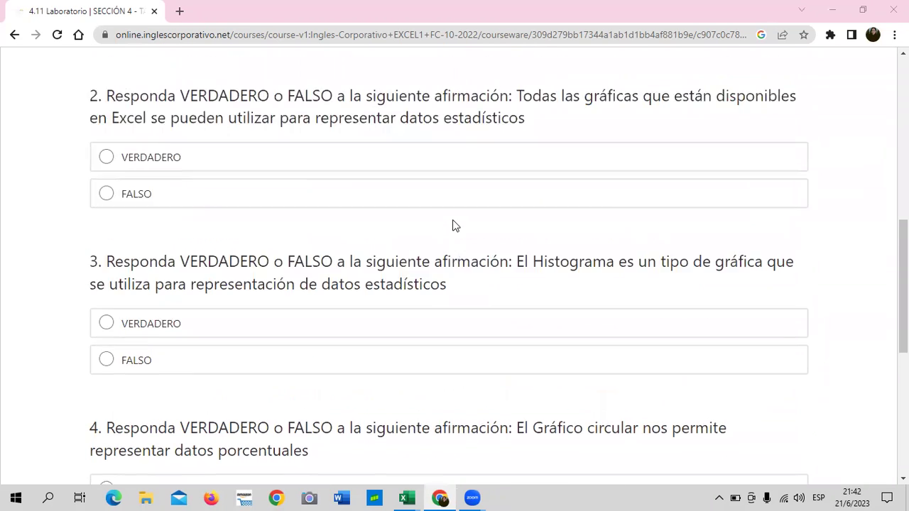
scroll(455, 232, "up", 3)
scroll(455, 232, "up", 1)
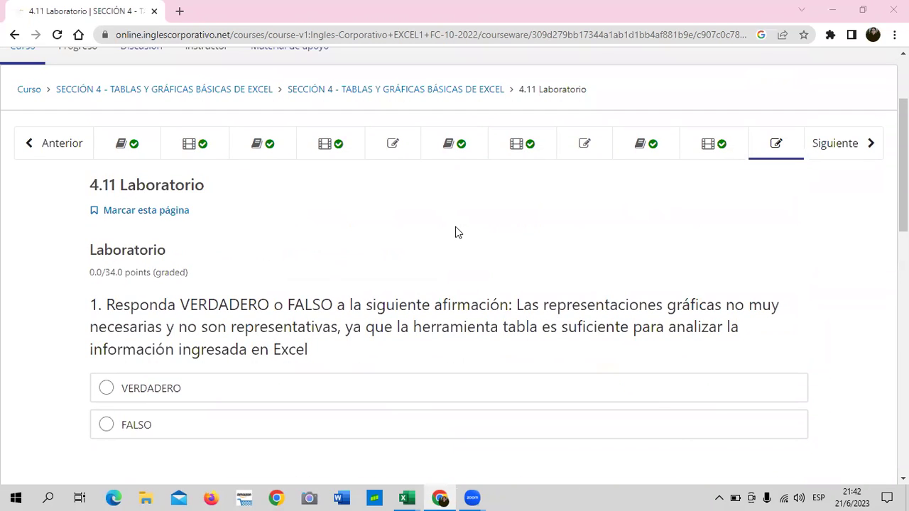
scroll(531, 237, "up", 1)
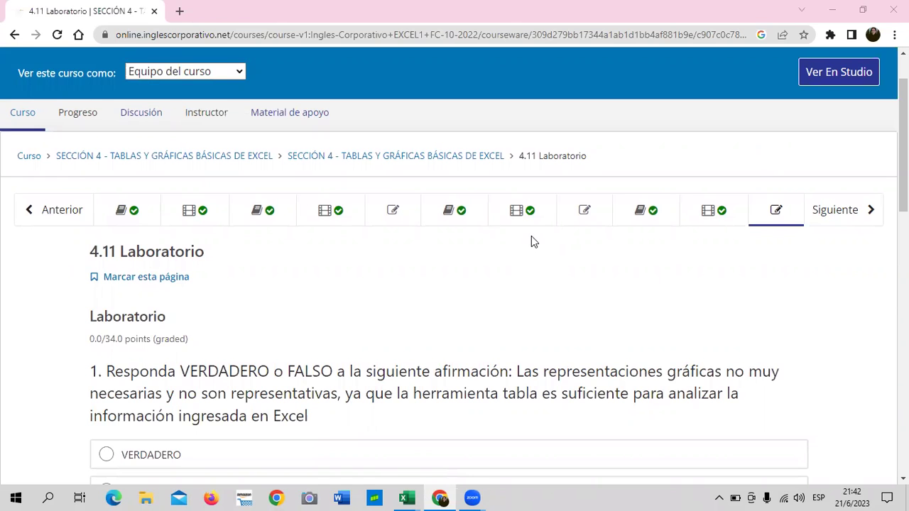
scroll(531, 241, "down", 1)
scroll(532, 241, "up", 1)
scroll(532, 242, "down", 2)
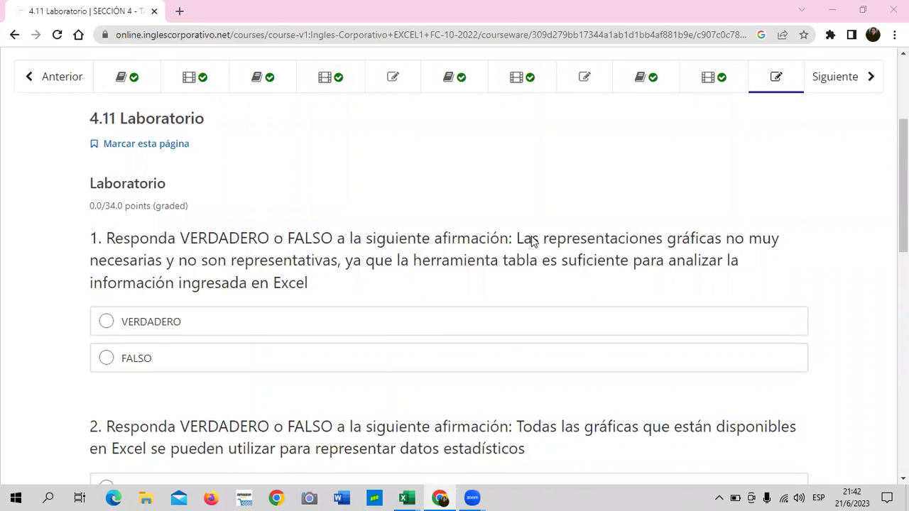
scroll(533, 242, "down", 2)
scroll(532, 241, "up", 1)
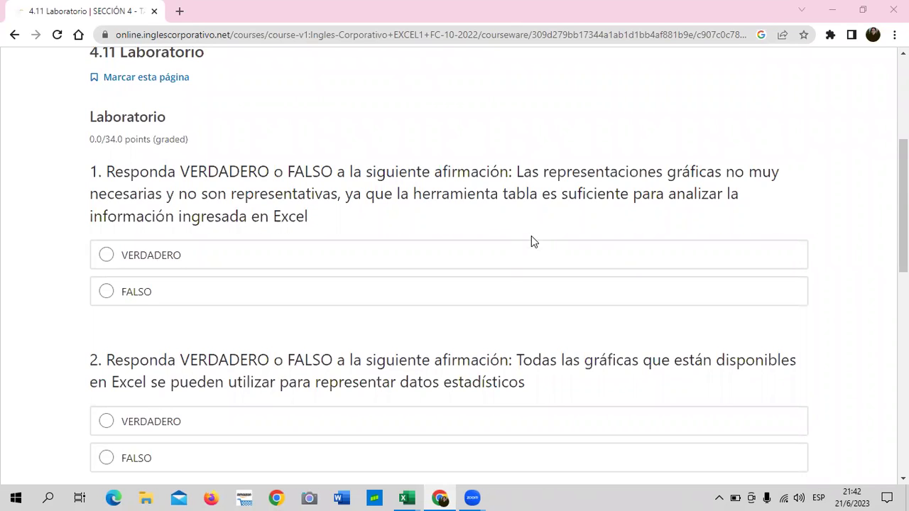
scroll(531, 237, "down", 1)
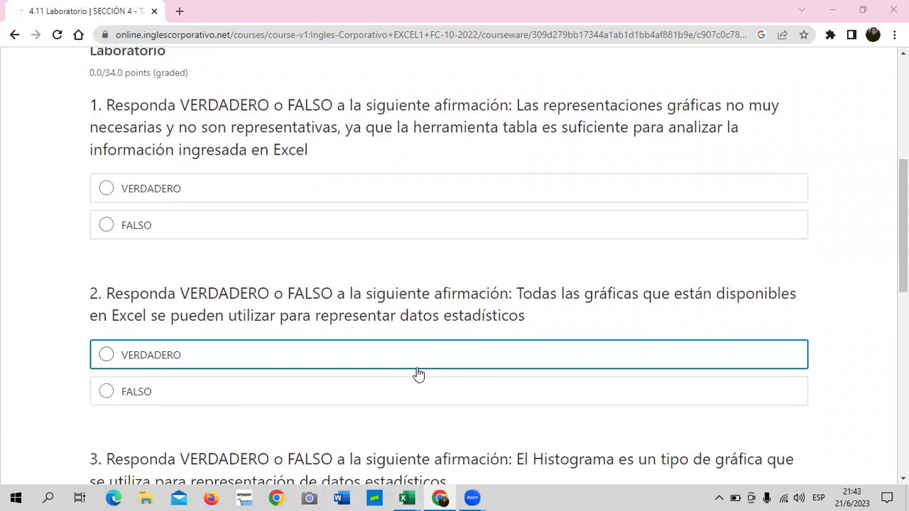
scroll(418, 374, "down", 1)
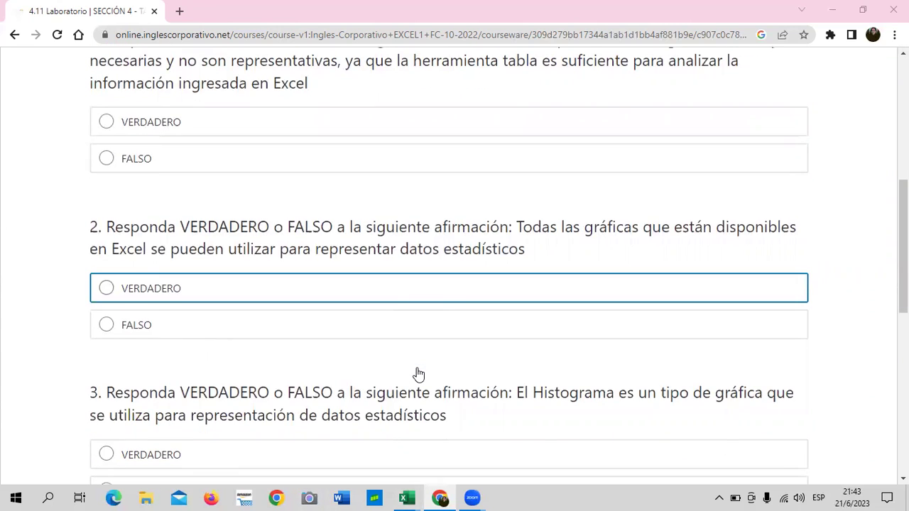
scroll(417, 374, "down", 2)
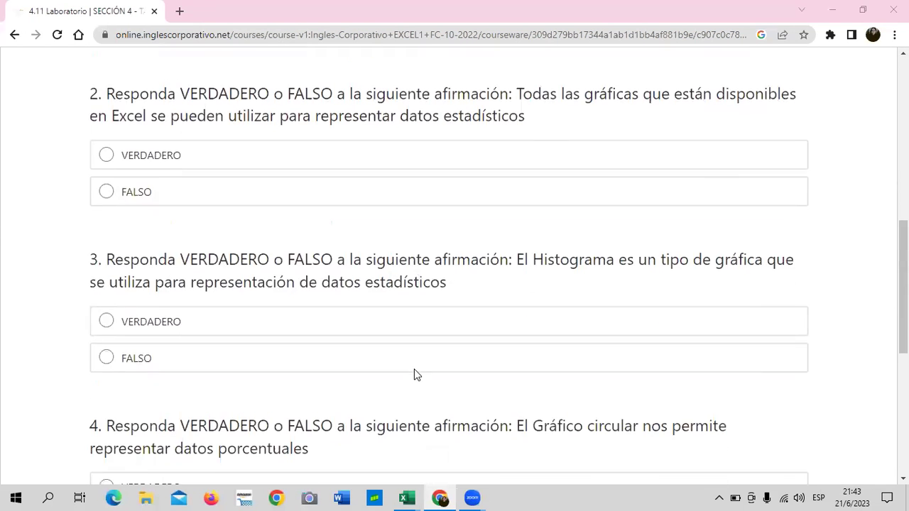
scroll(416, 375, "up", 1)
scroll(417, 375, "up", 1)
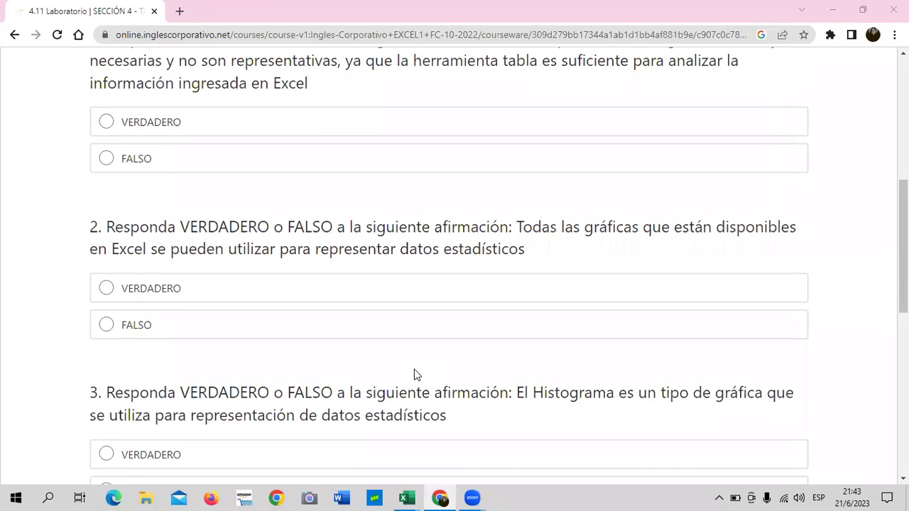
scroll(417, 375, "down", 1)
scroll(417, 374, "down", 1)
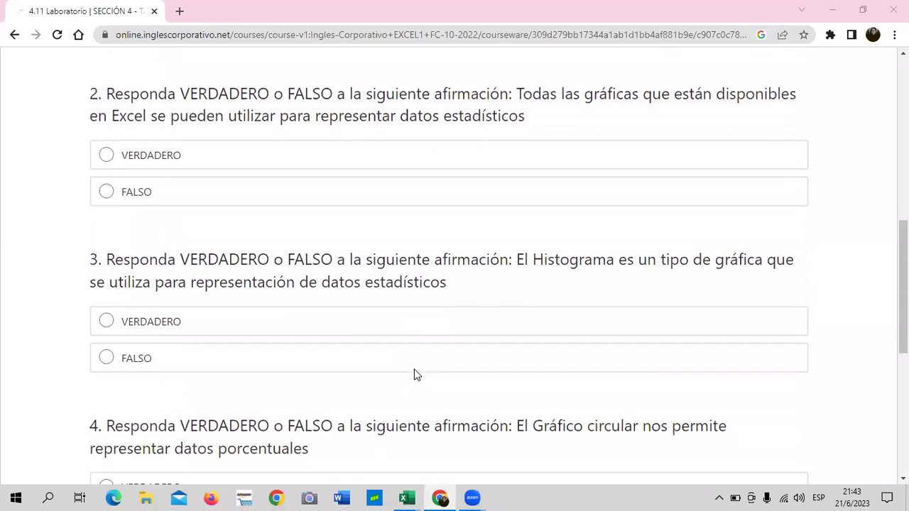
scroll(417, 374, "down", 1)
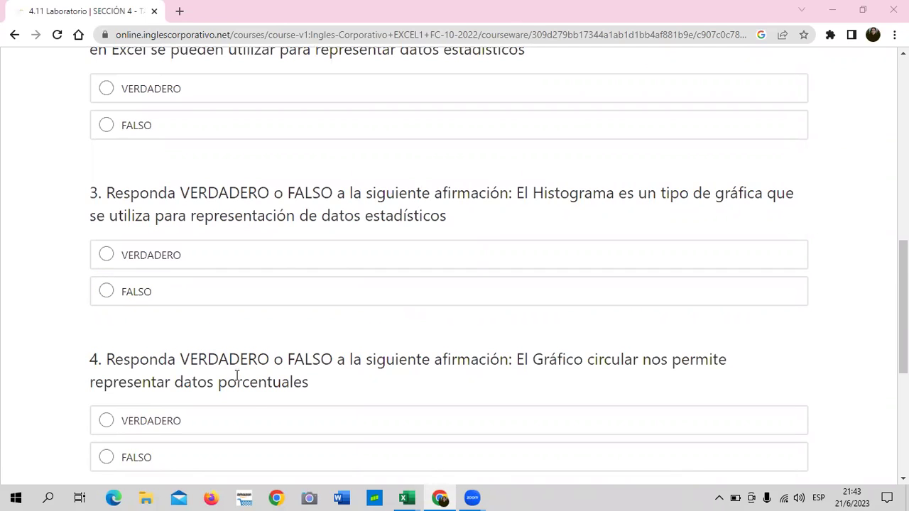
scroll(368, 393, "up", 2)
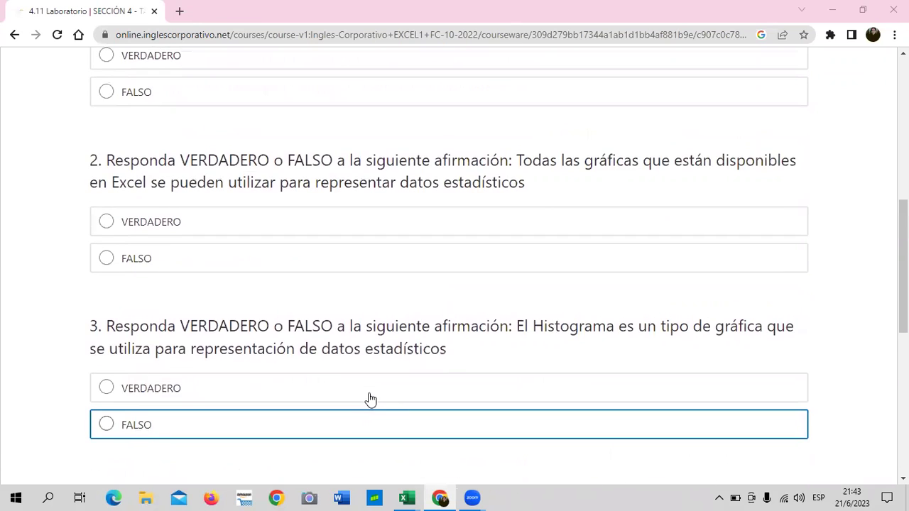
scroll(369, 399, "up", 3)
scroll(371, 400, "up", 4)
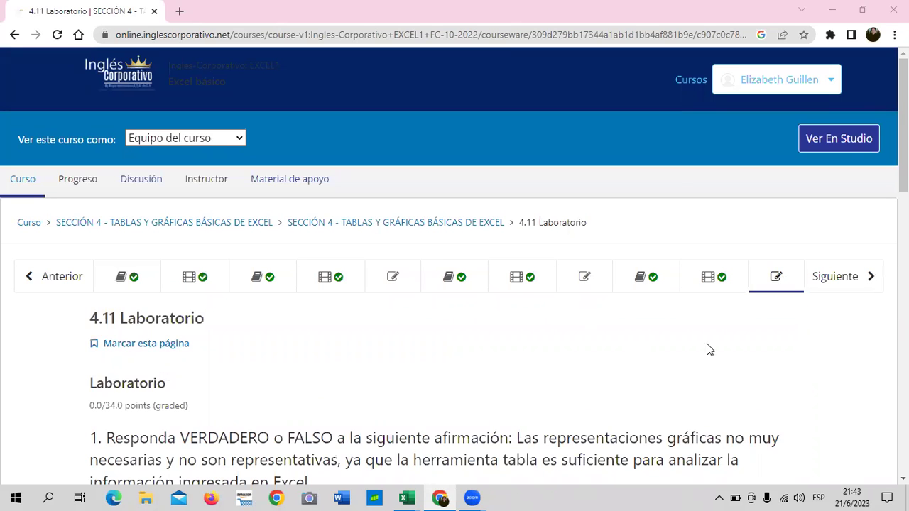
Open and scroll through the 4.9 lesson objective unit in Inglés Corporativo
left_click(623, 278)
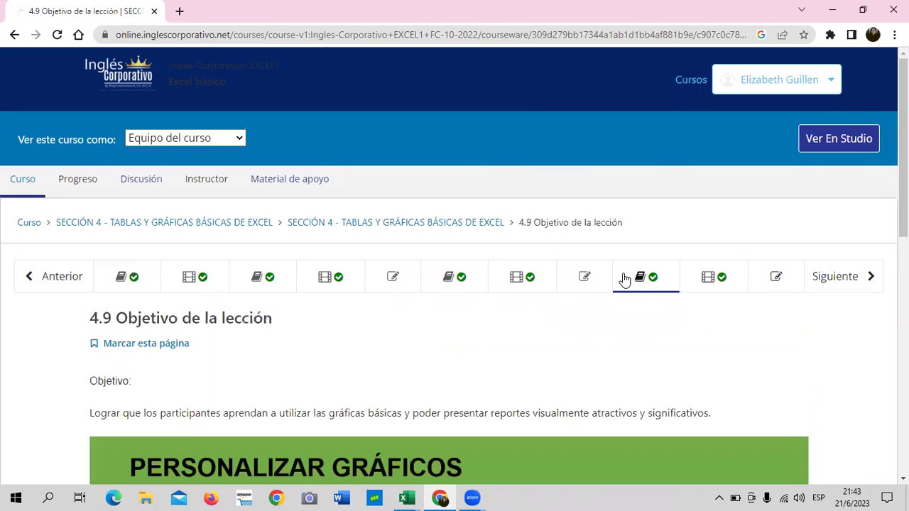
scroll(593, 327, "down", 2)
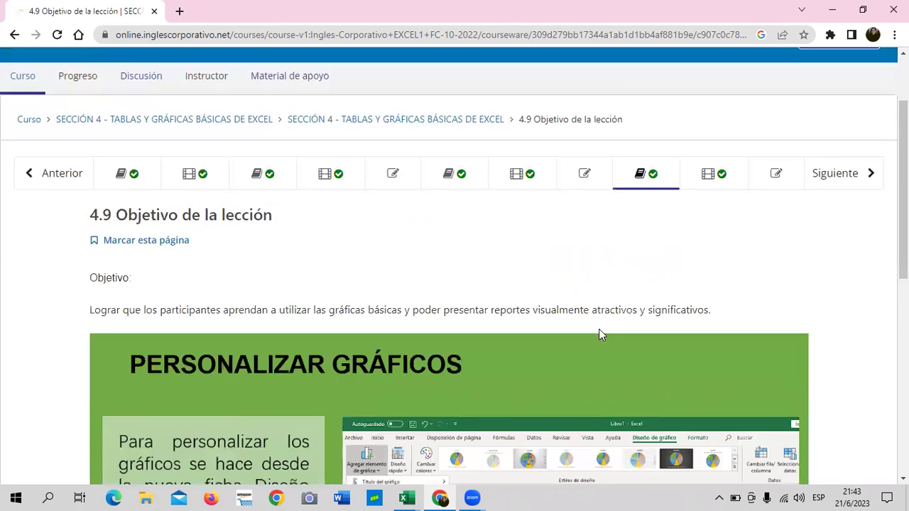
scroll(599, 328, "down", 1)
scroll(600, 328, "down", 3)
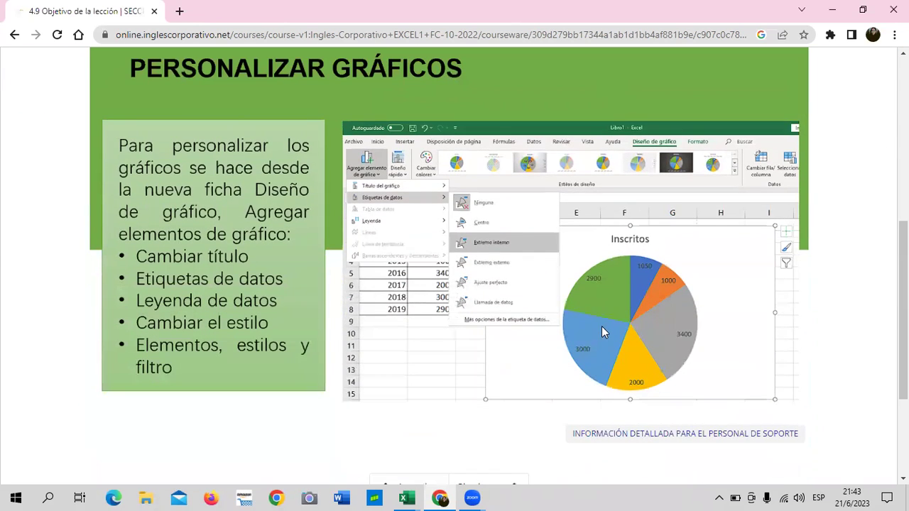
scroll(602, 330, "up", 2)
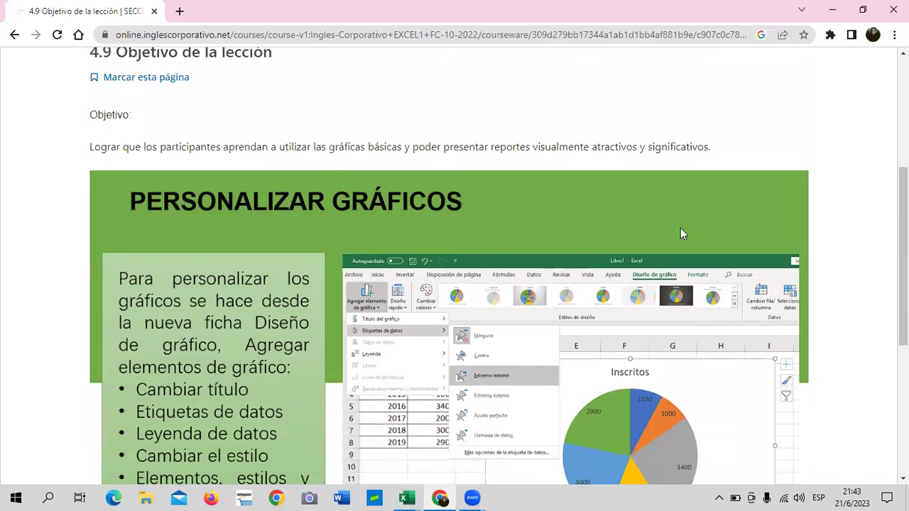
scroll(680, 234, "up", 3)
Move on to the 4.10 Gráficas básicas unit and scroll through its chart lesson
left_click(730, 278)
scroll(334, 334, "down", 2)
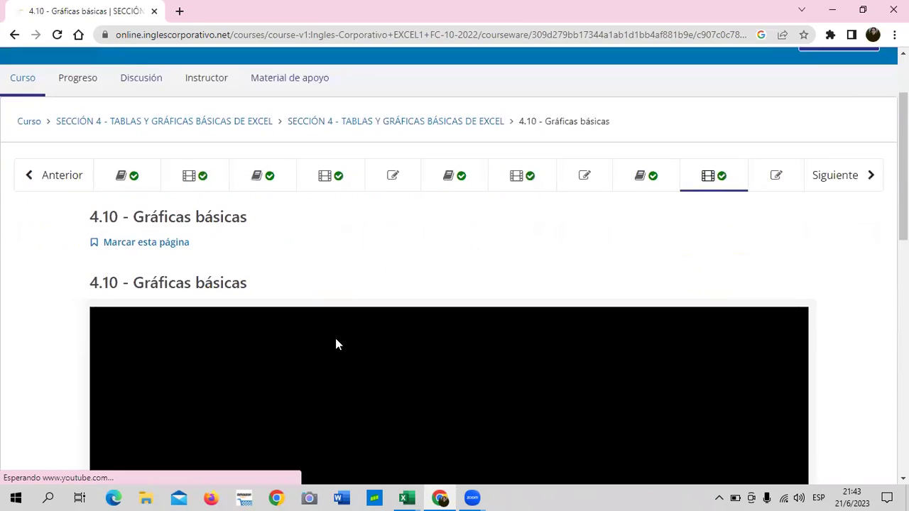
scroll(337, 344, "down", 2)
scroll(337, 344, "down", 2)
scroll(337, 344, "down", 3)
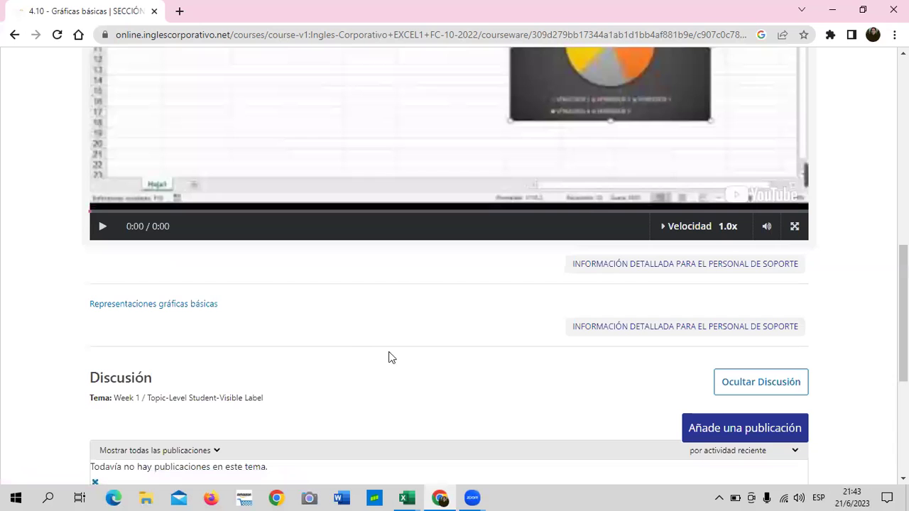
scroll(390, 355, "up", 2)
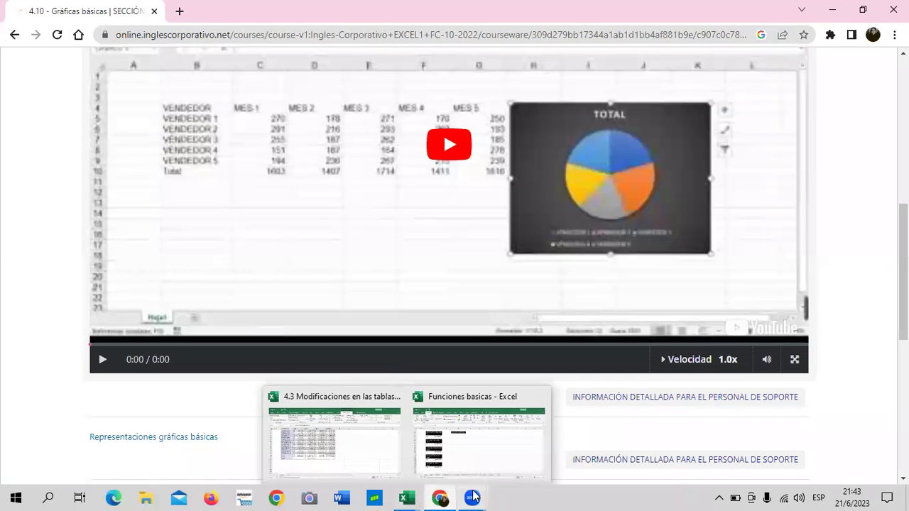
mouse_move(423, 497)
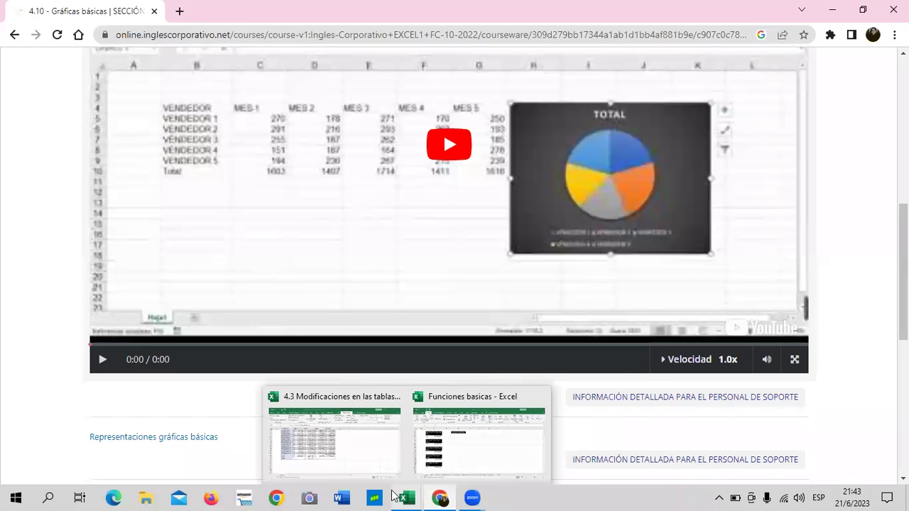
In the 4.3 Modificaciones en las tablas workbook, convert the VENDEDOR table to a normal range
left_click(357, 461)
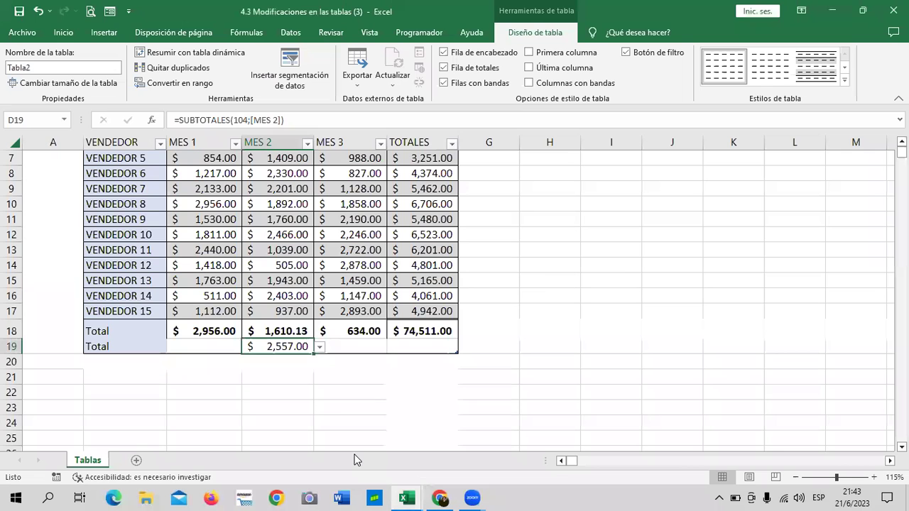
left_click(540, 277)
scroll(540, 277, "up", 2)
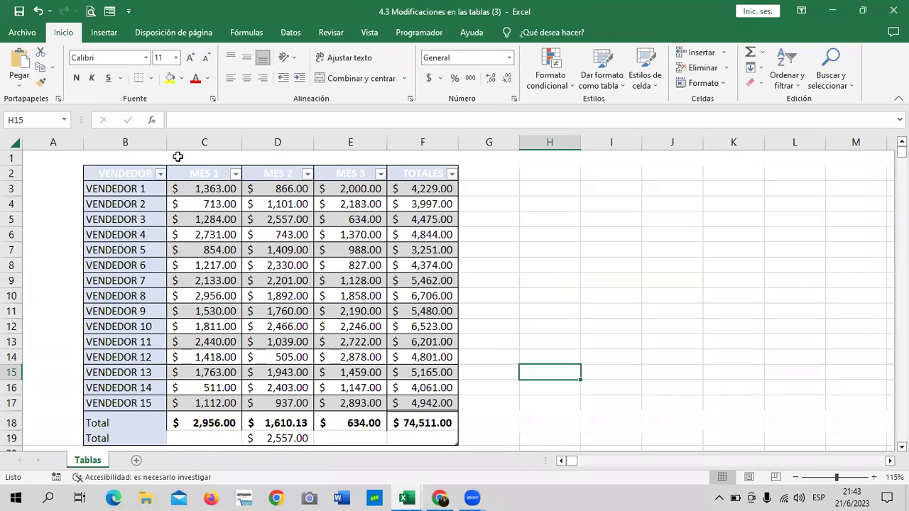
left_click(126, 174)
left_click(420, 442, "shift")
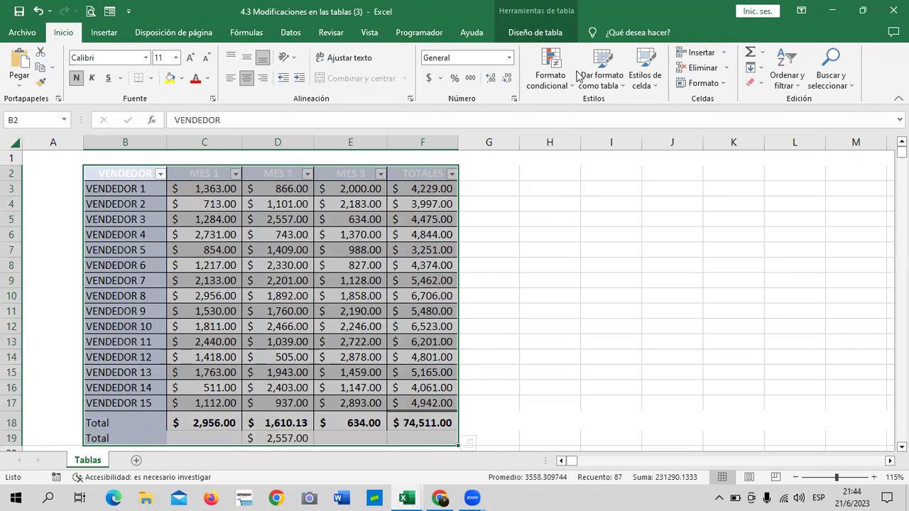
left_click(535, 31)
left_click(139, 84)
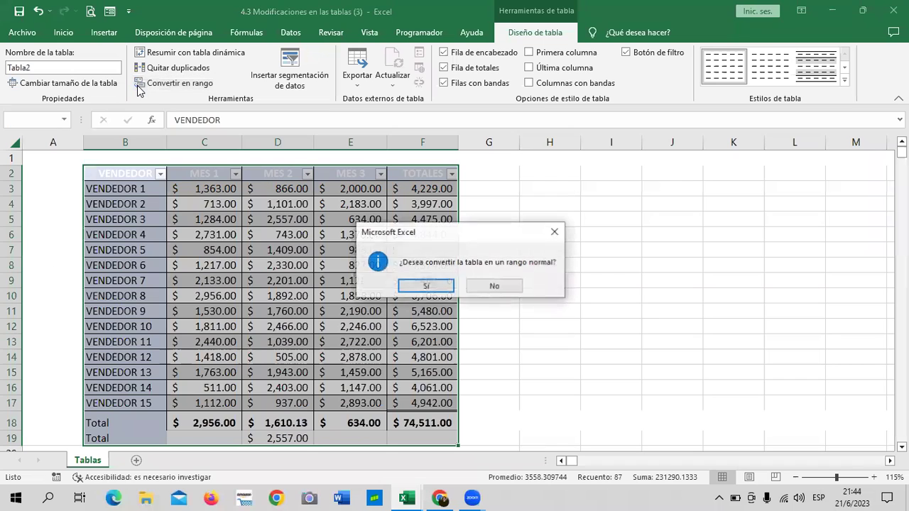
left_click(447, 287)
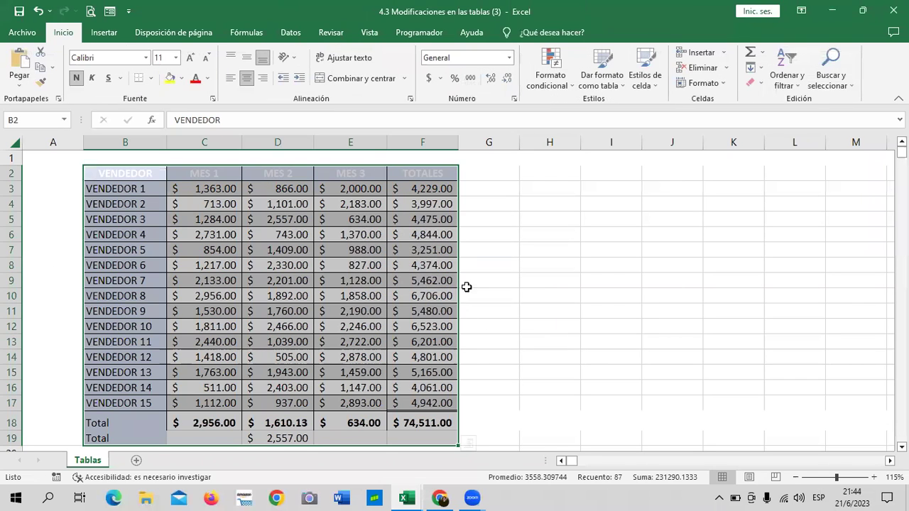
Clear the two Total rows B18:F19 and select empty cell K9
left_click_drag(553, 284, 552, 293)
scroll(300, 345, "down", 2)
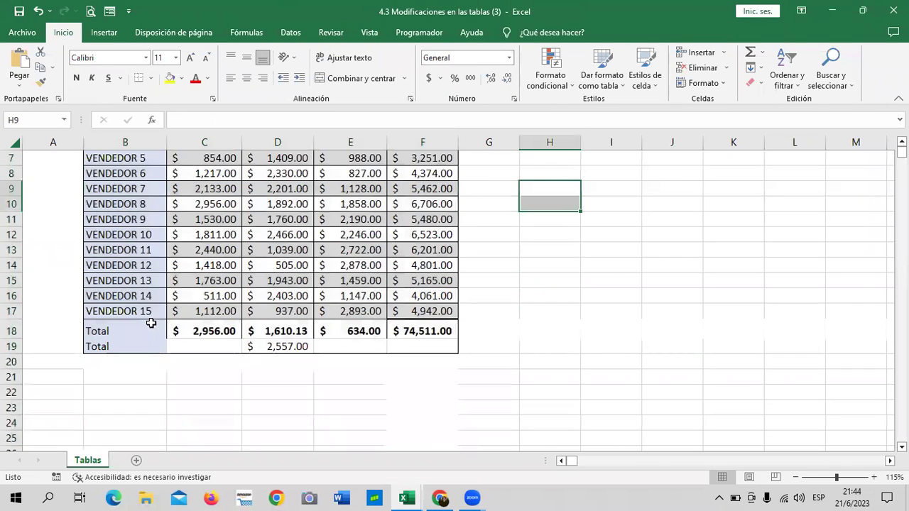
left_click_drag(151, 324, 432, 341)
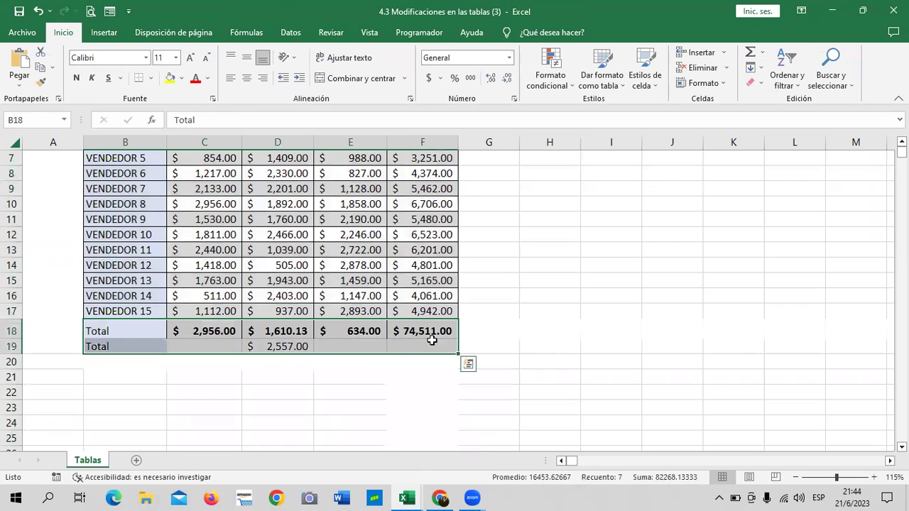
key("Delete")
left_click(522, 328)
scroll(481, 331, "up", 2)
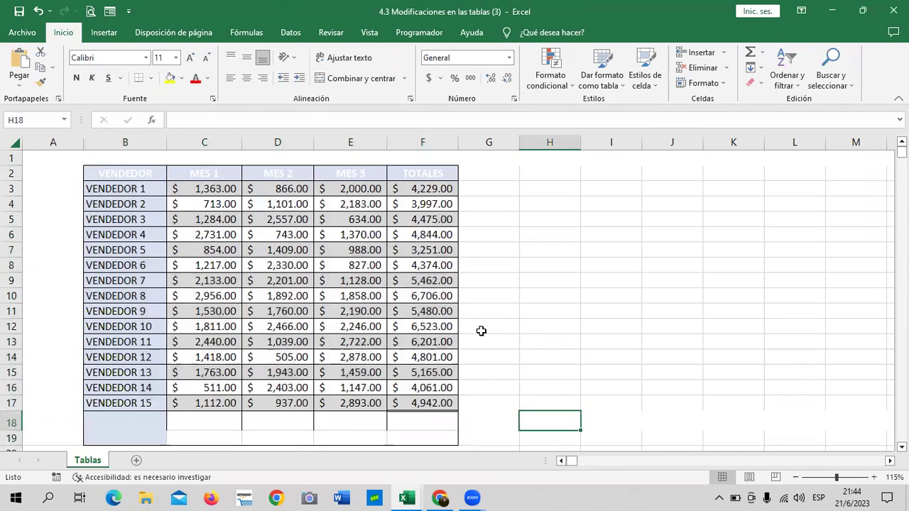
left_click(245, 277)
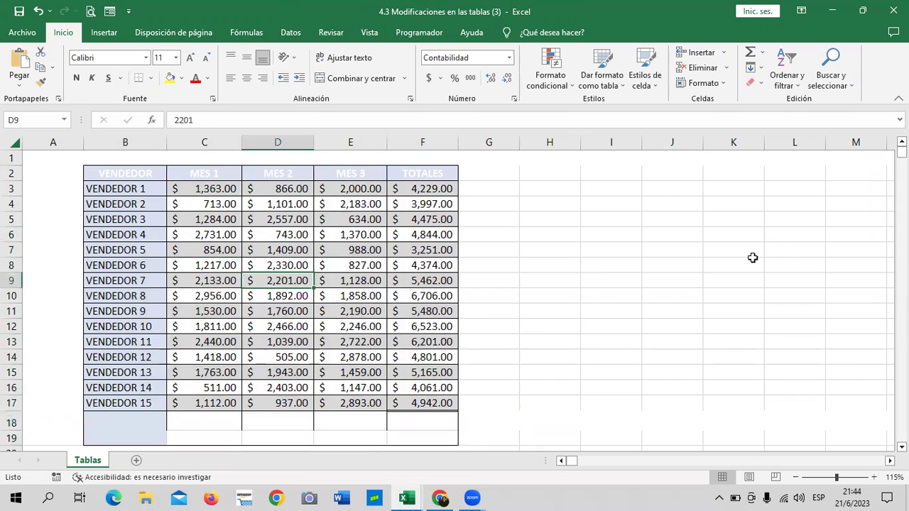
left_click(705, 279)
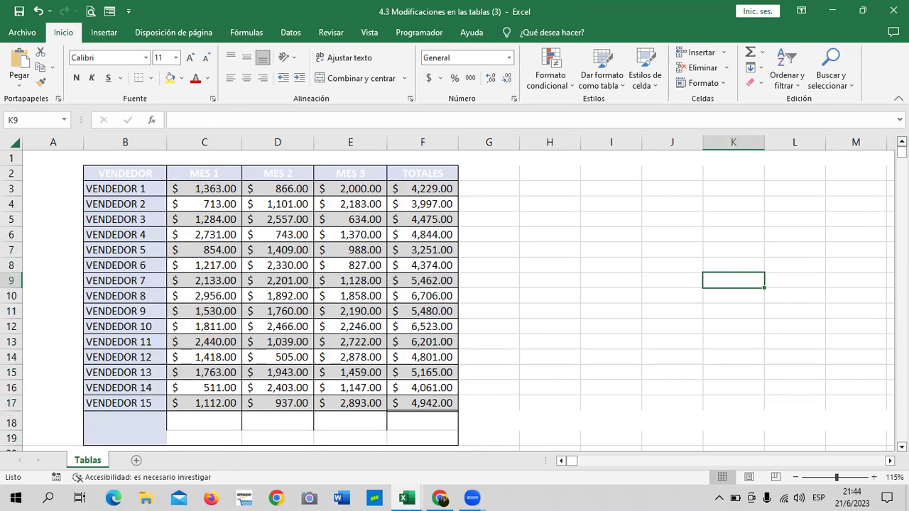
left_click(104, 34)
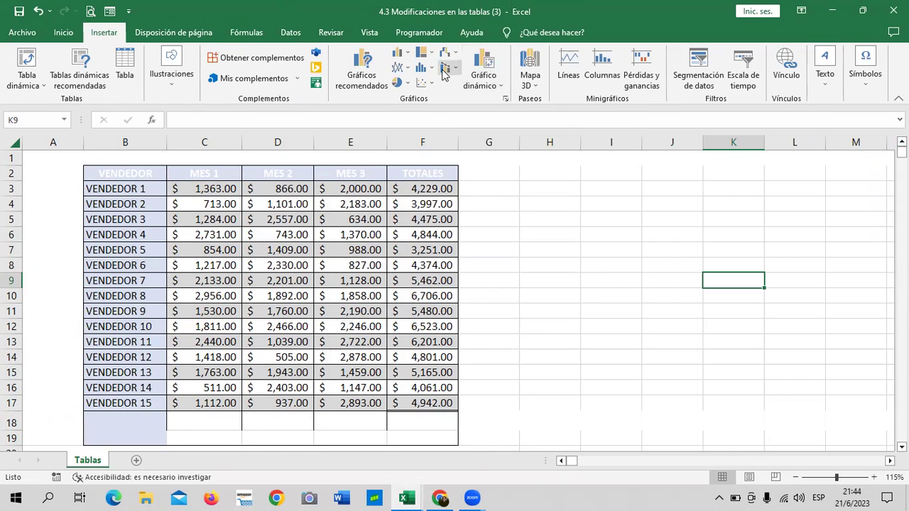
Dismiss the select-data warning, select B2:F17, and open Gráficos recomendados for it
left_click(357, 74)
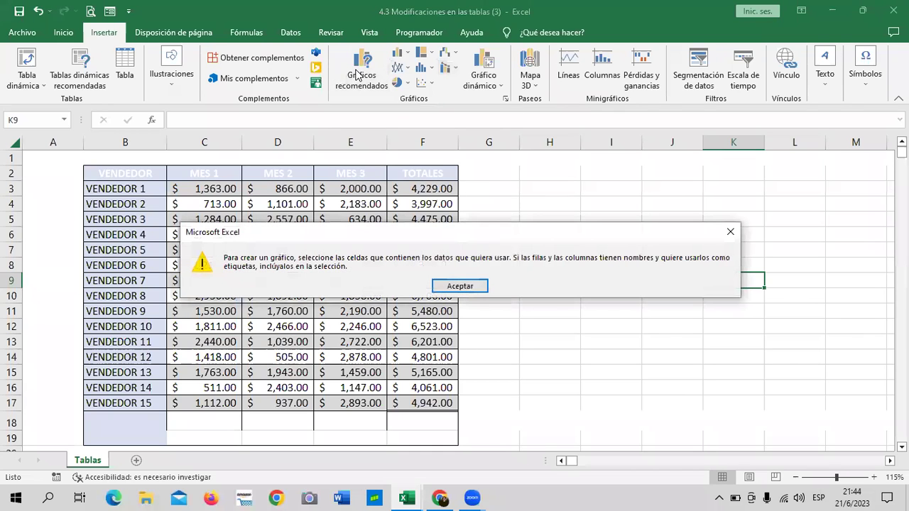
left_click(474, 286)
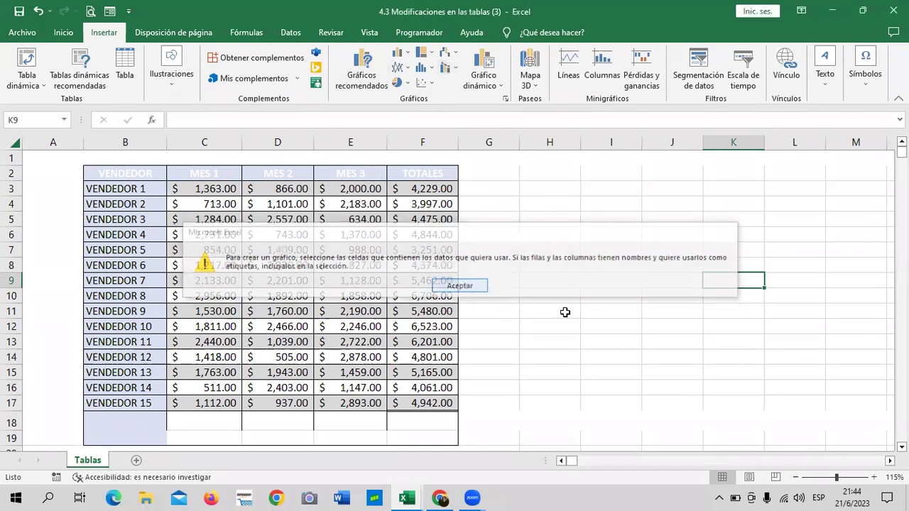
left_click_drag(147, 177, 422, 373)
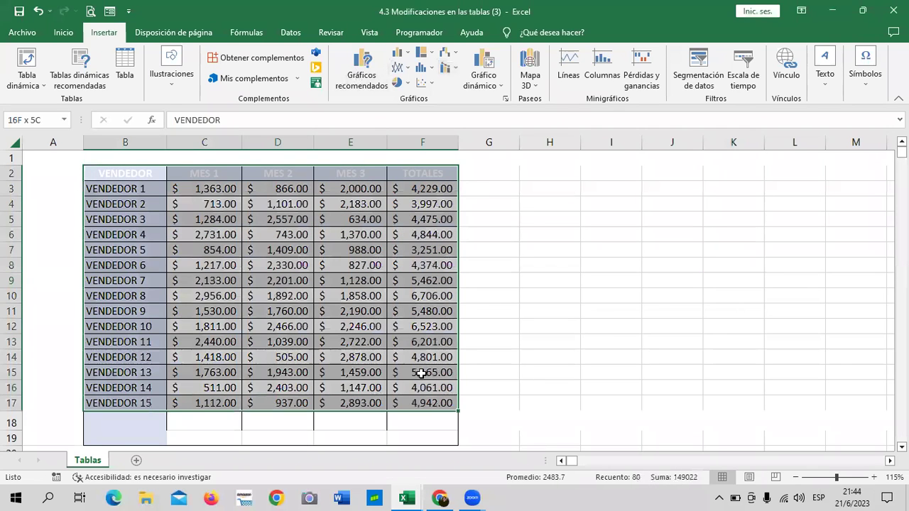
left_click(362, 75)
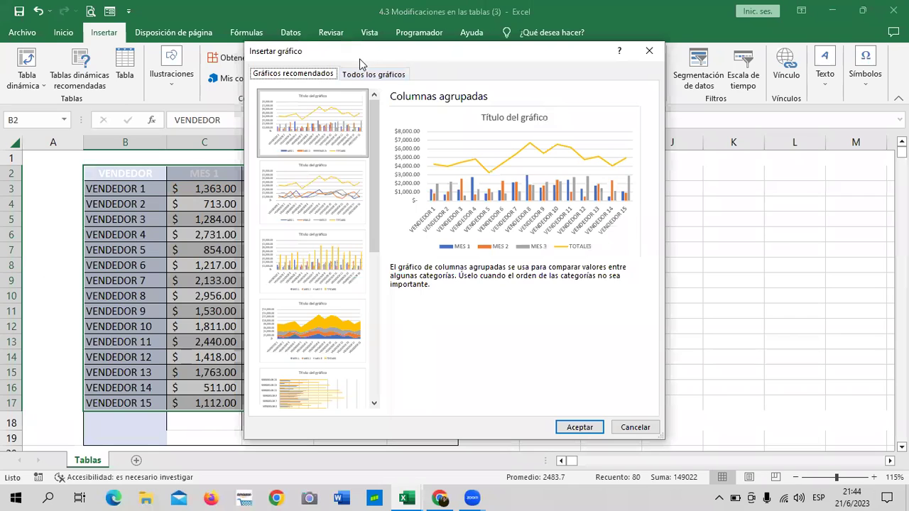
In Todos los gráficos, preview Líneas, Circular, Barras, Áreas, XY and Cotizaciones chart families
left_click_drag(360, 60, 382, 71)
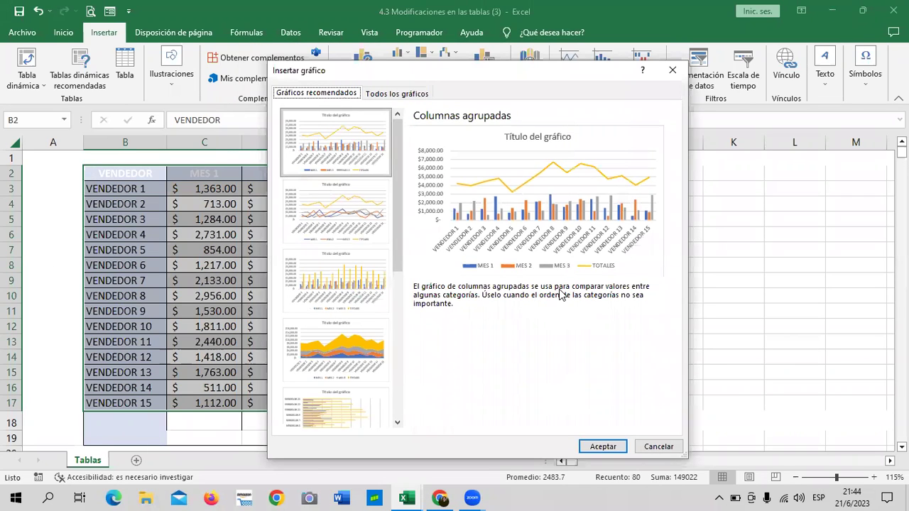
left_click(369, 98)
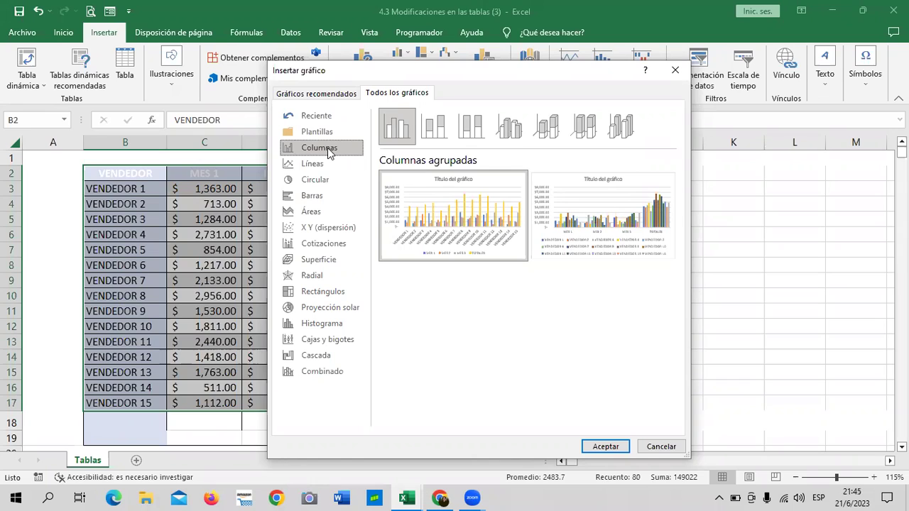
left_click(320, 167)
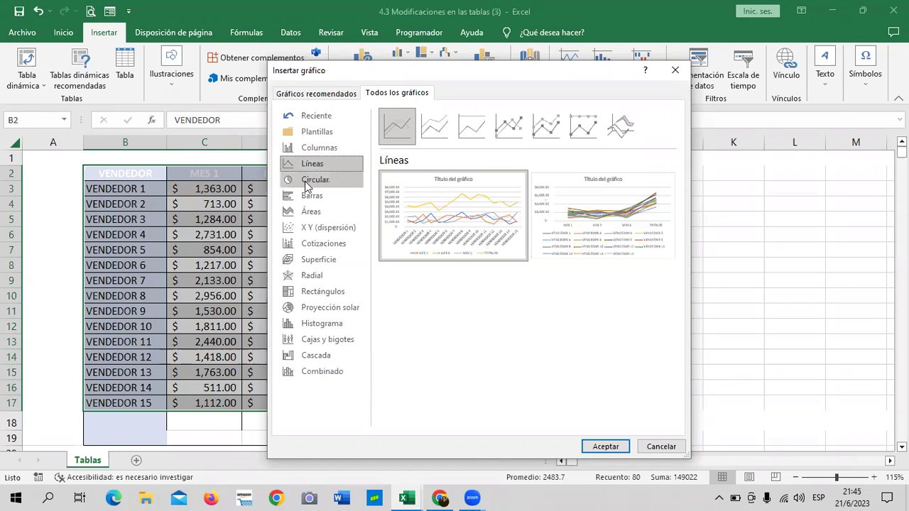
left_click(307, 183)
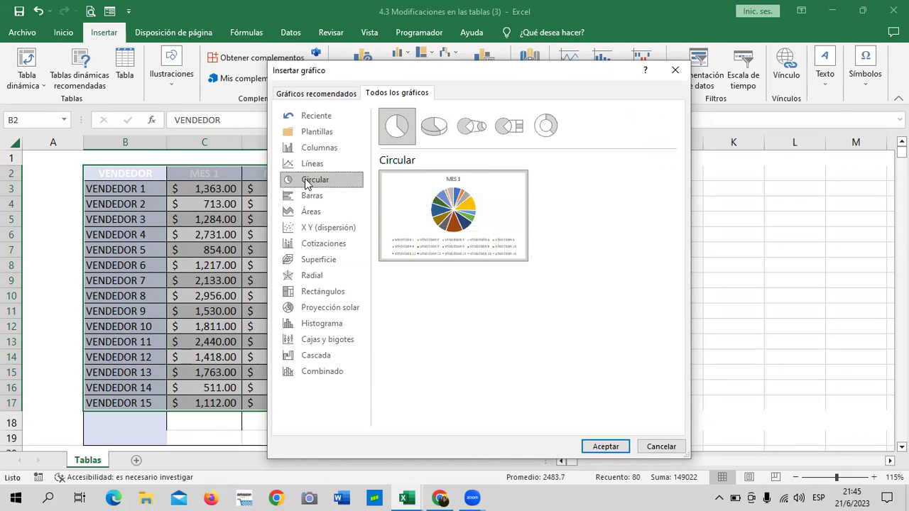
left_click(305, 199)
left_click(303, 212)
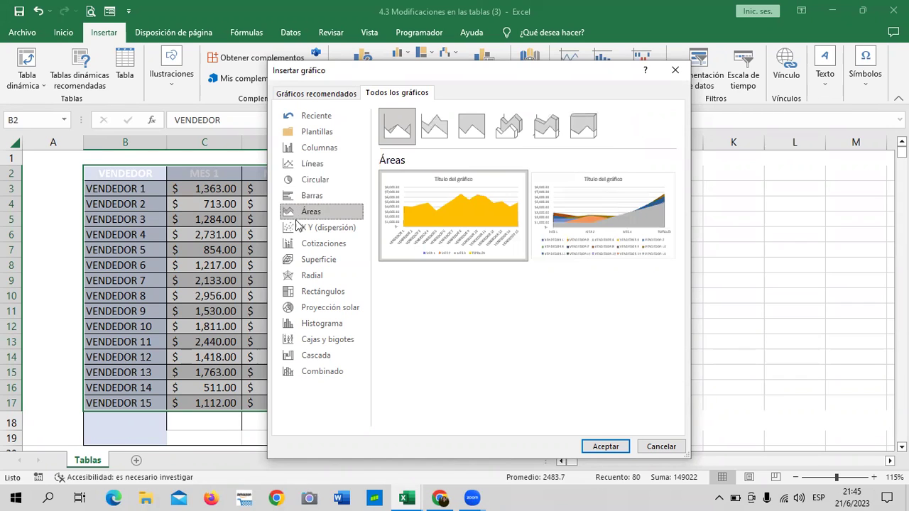
left_click(292, 229)
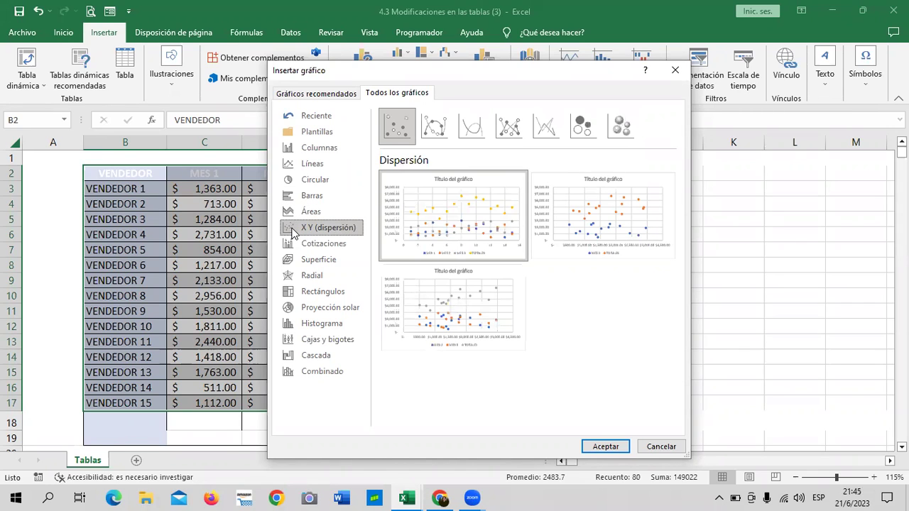
left_click(295, 244)
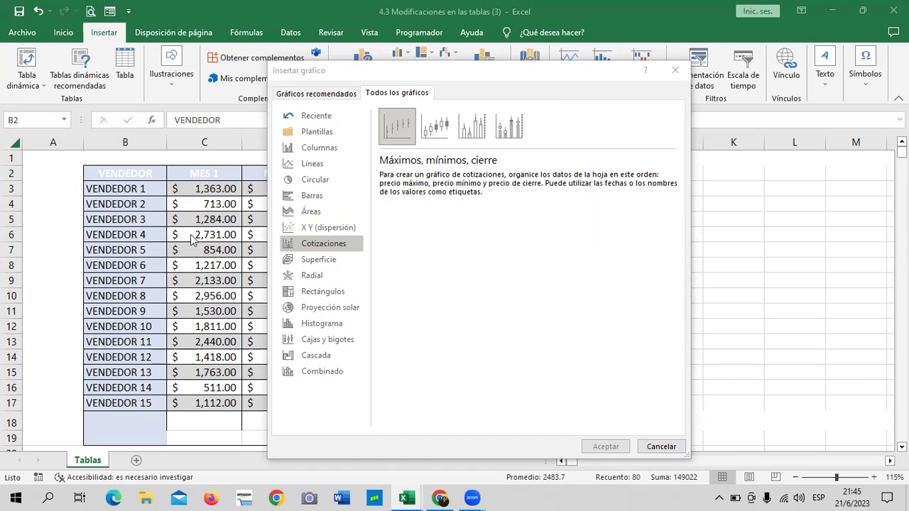
Preview Superficie, Radial, Rectángulos, Proyección solar, Histograma, Cajas y bigotes, Cascada and Combinado charts
left_click(325, 243)
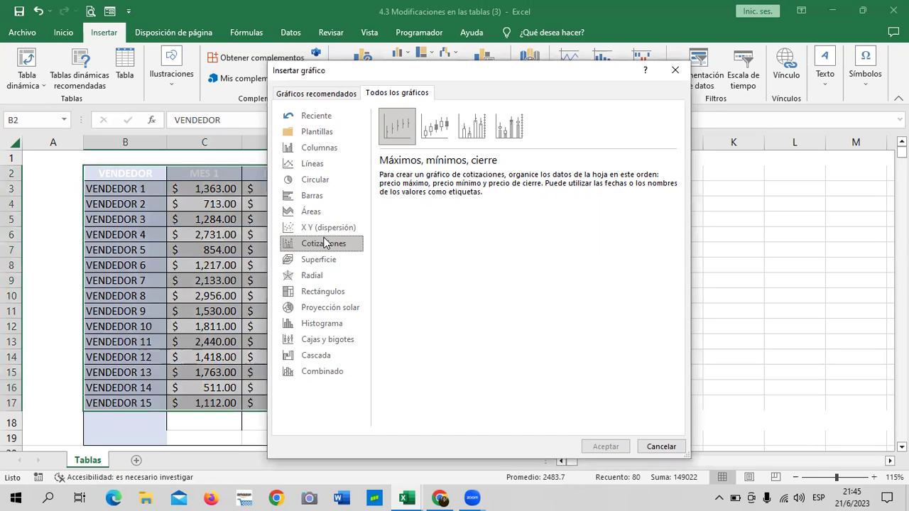
left_click(324, 261)
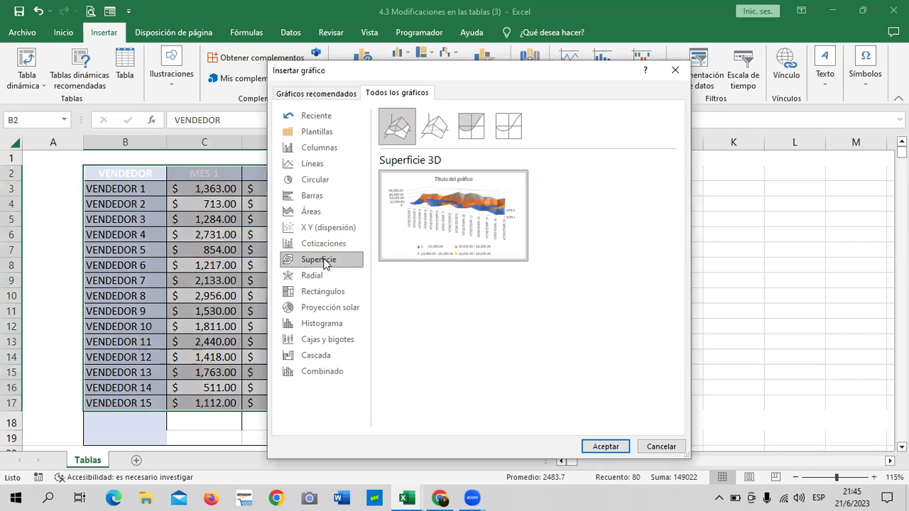
left_click(306, 278)
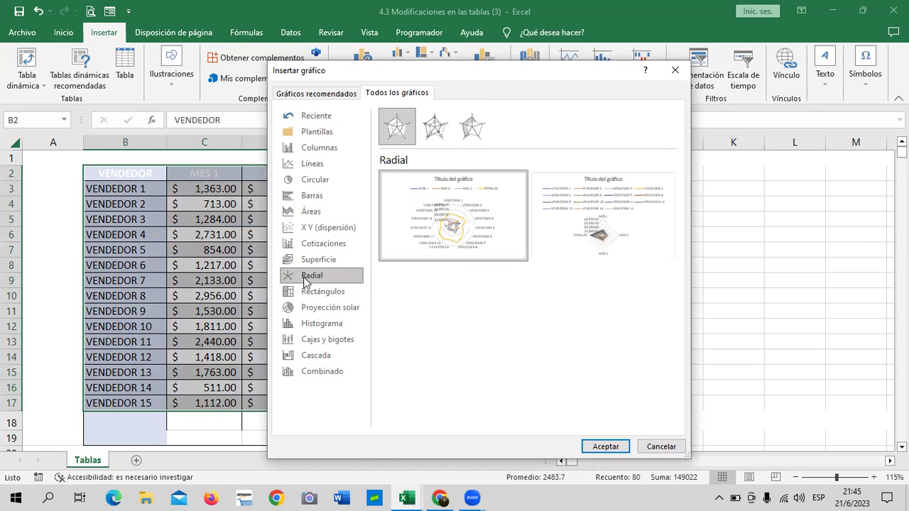
left_click(301, 297)
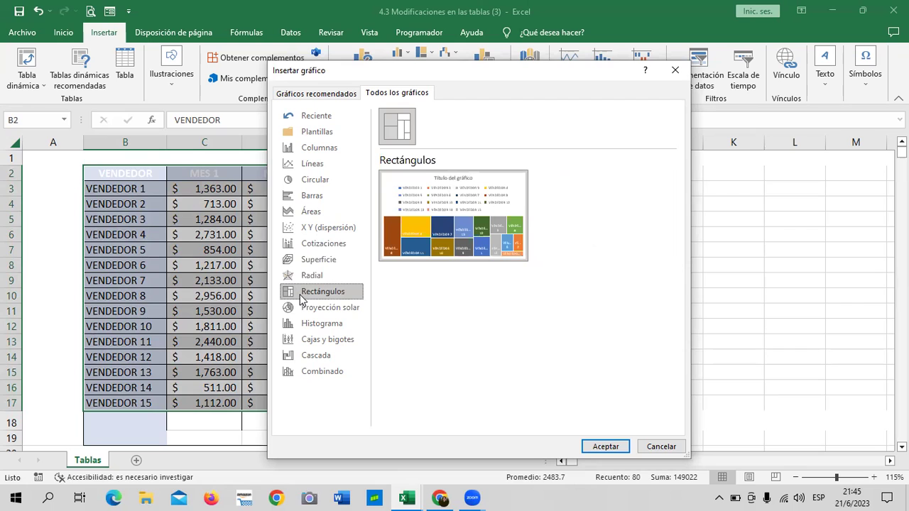
left_click(313, 310)
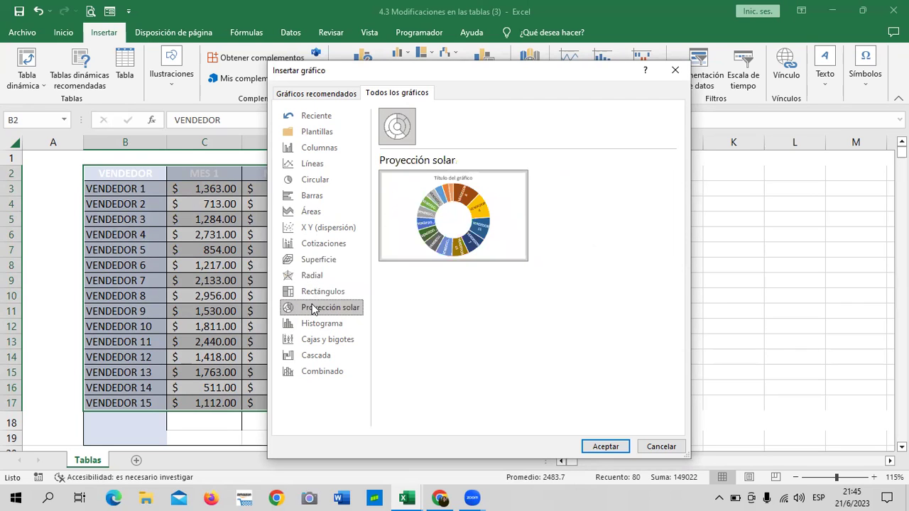
mouse_move(476, 210)
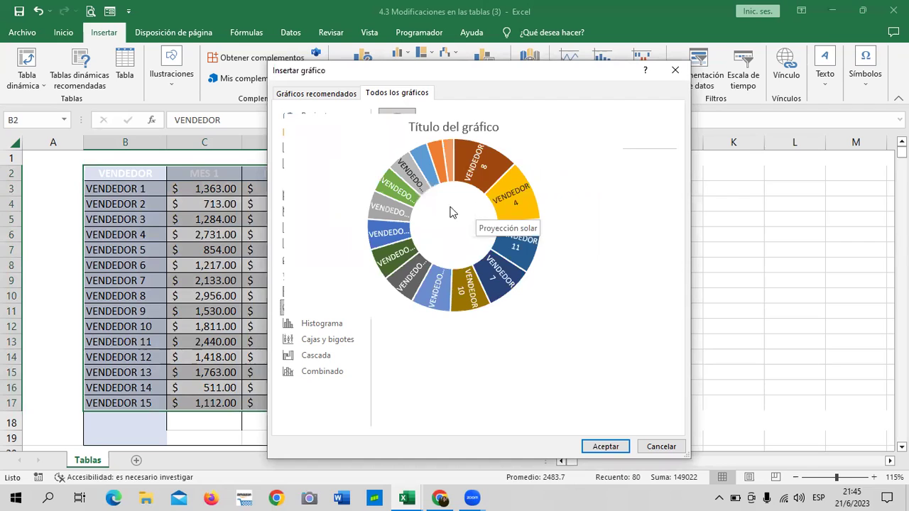
left_click(309, 326)
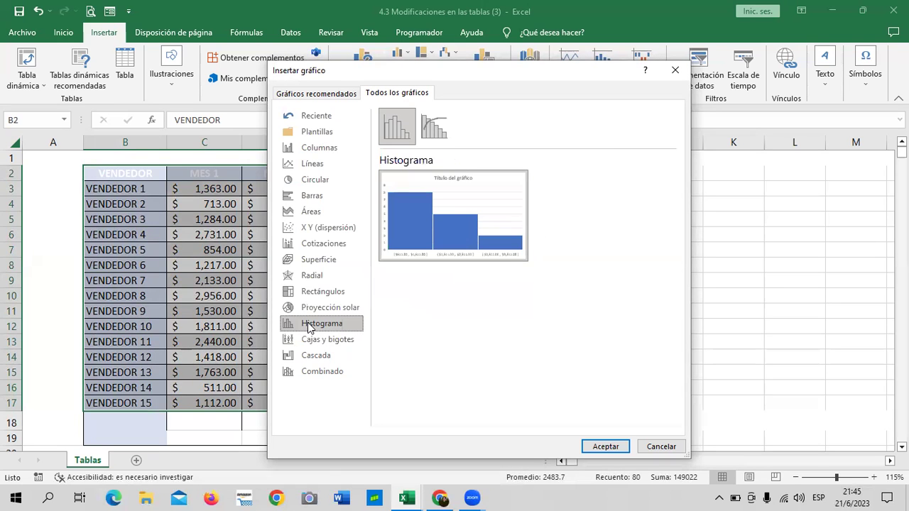
left_click(314, 339)
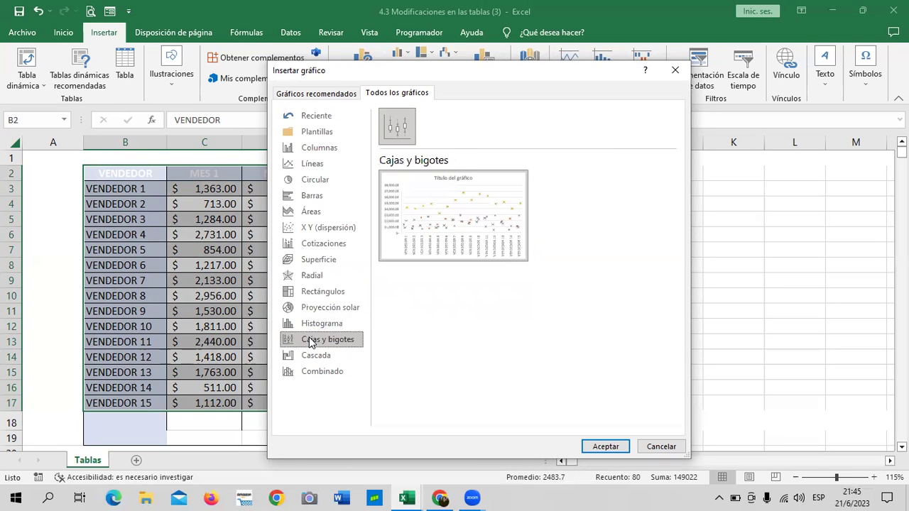
mouse_move(480, 195)
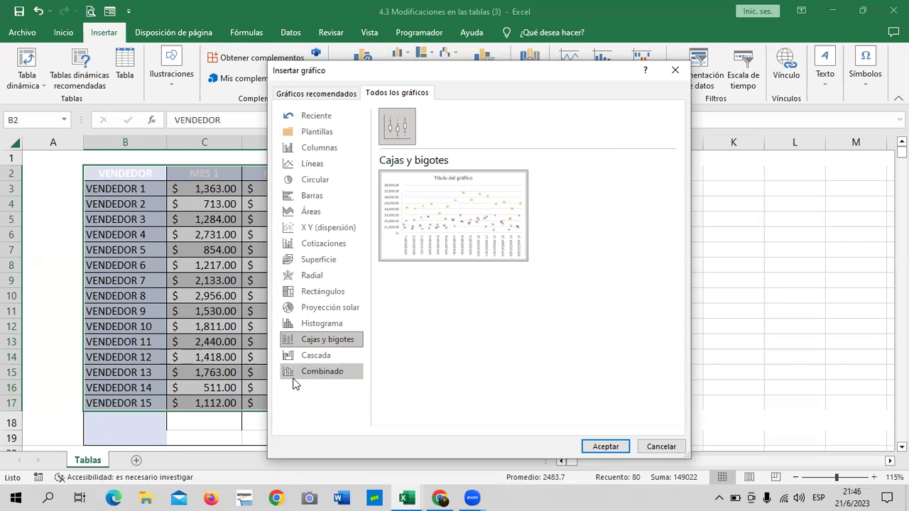
left_click(321, 355)
mouse_move(427, 206)
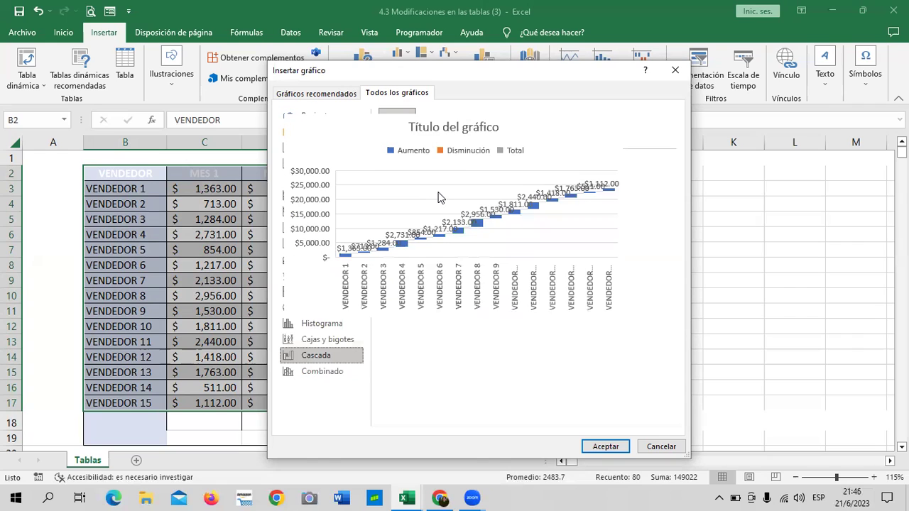
left_click(330, 373)
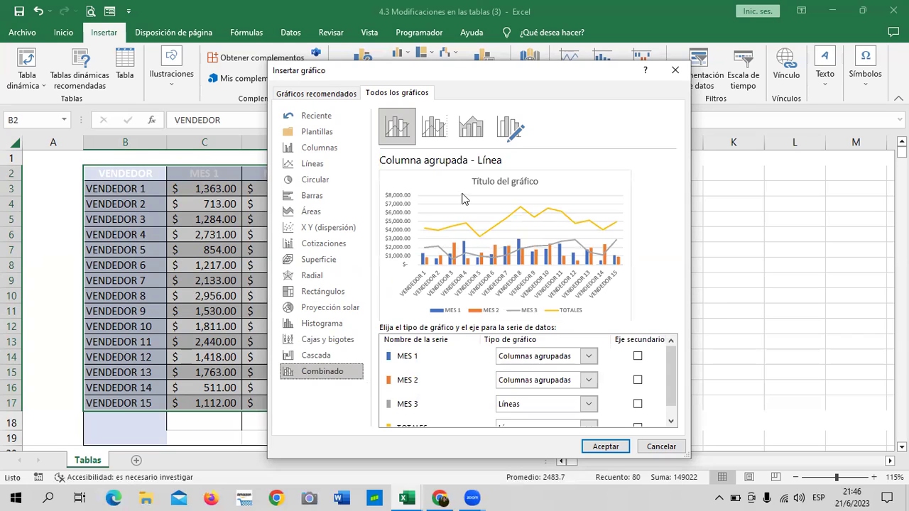
Under Columnas, preview Columna 3D and Columna 3D 100% apilada, shifting the dialog aside
left_click(319, 149)
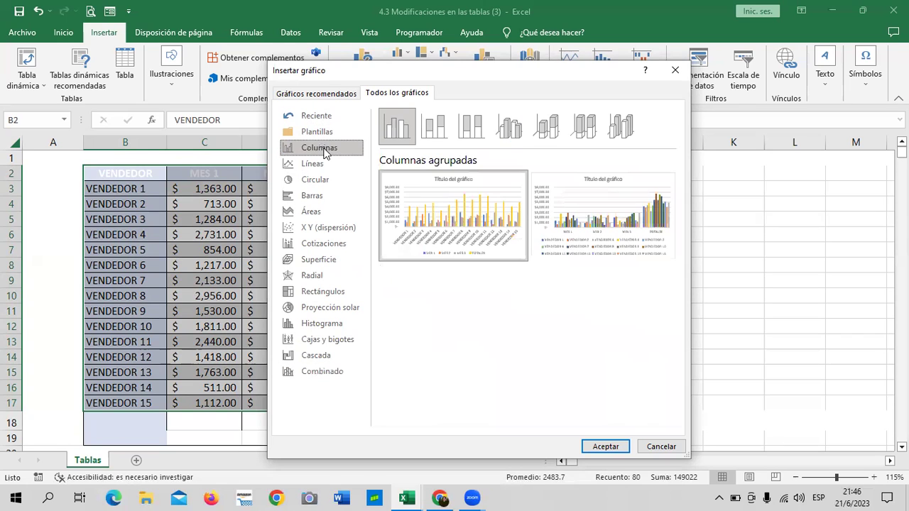
mouse_move(466, 205)
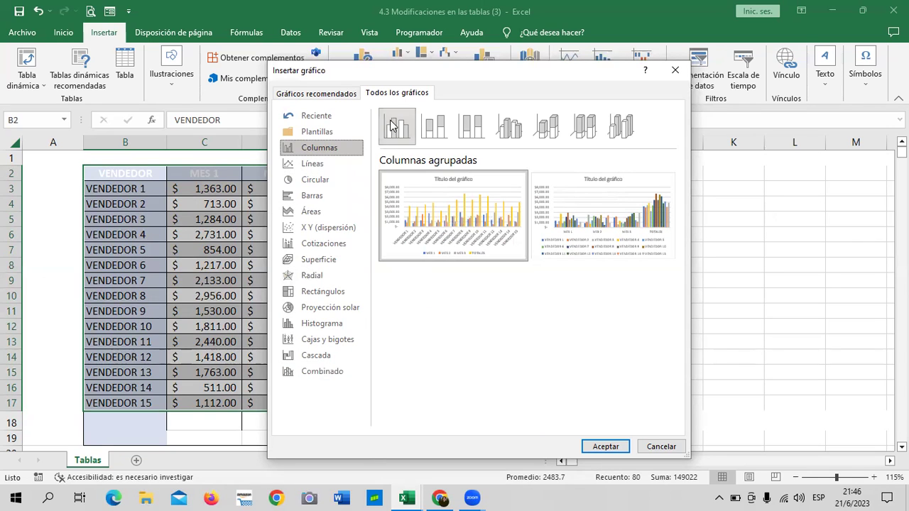
left_click(625, 128)
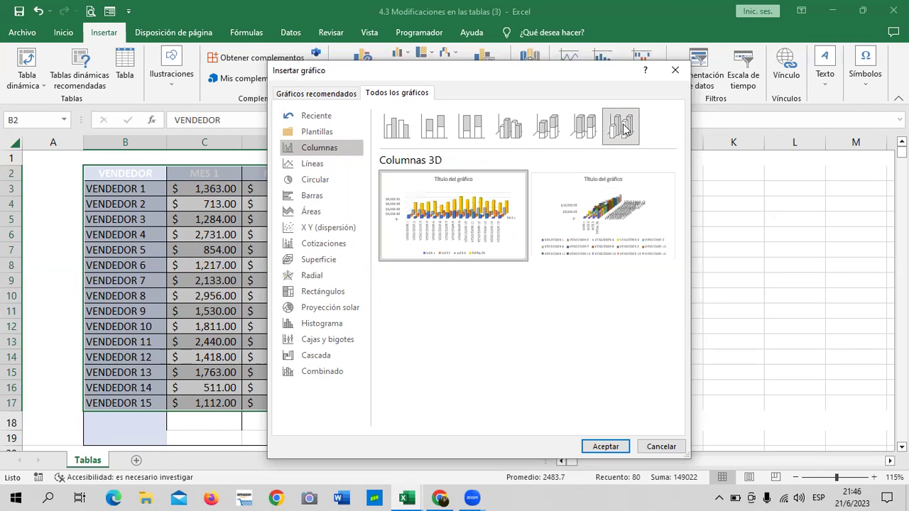
mouse_move(434, 222)
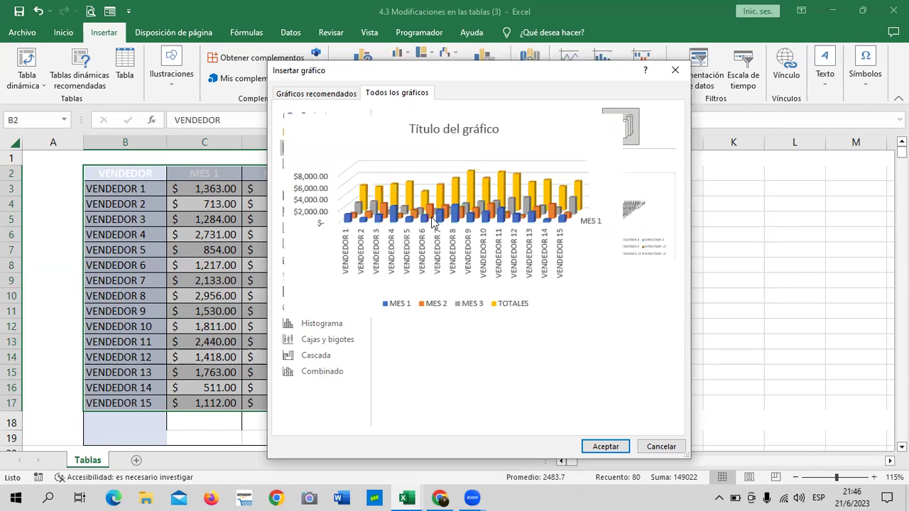
left_click(582, 127)
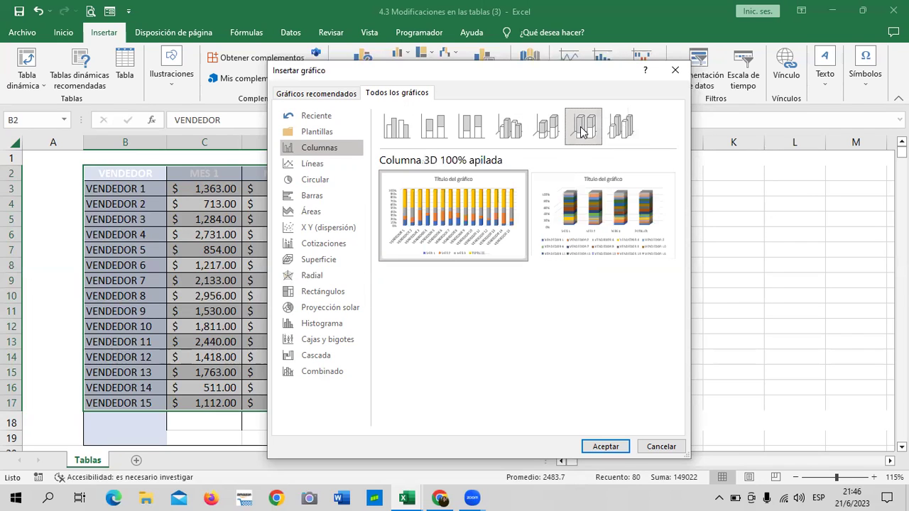
mouse_move(458, 229)
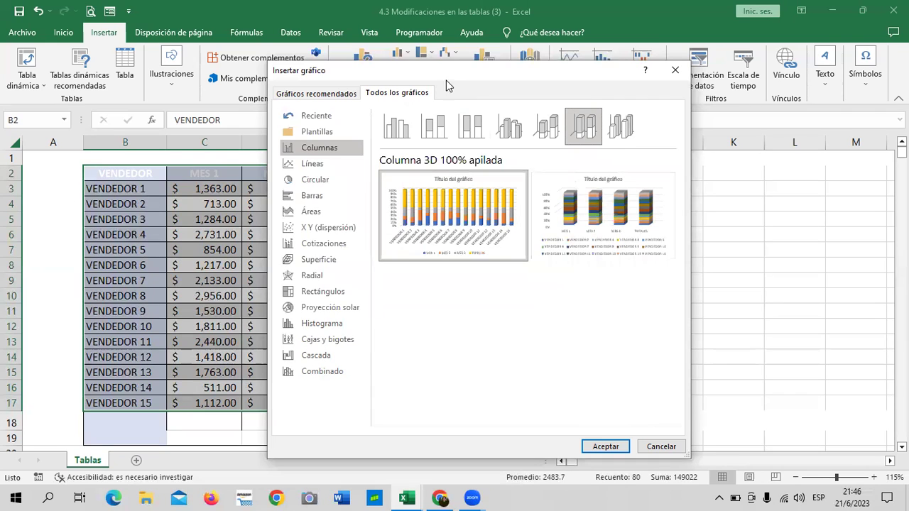
left_click_drag(453, 73, 500, 87)
mouse_move(502, 228)
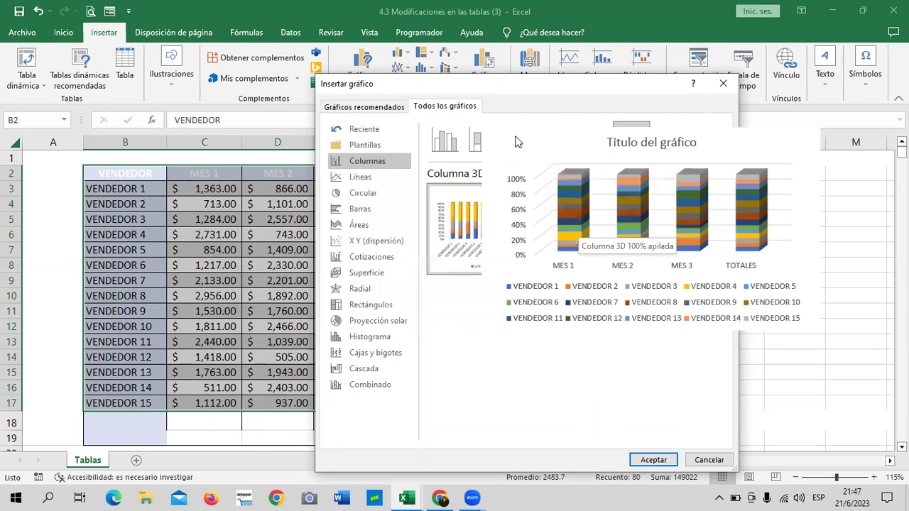
Preview Columna 3D apilada, then Columna agrupada 3D, and inspect its enlarged preview
left_click(595, 140)
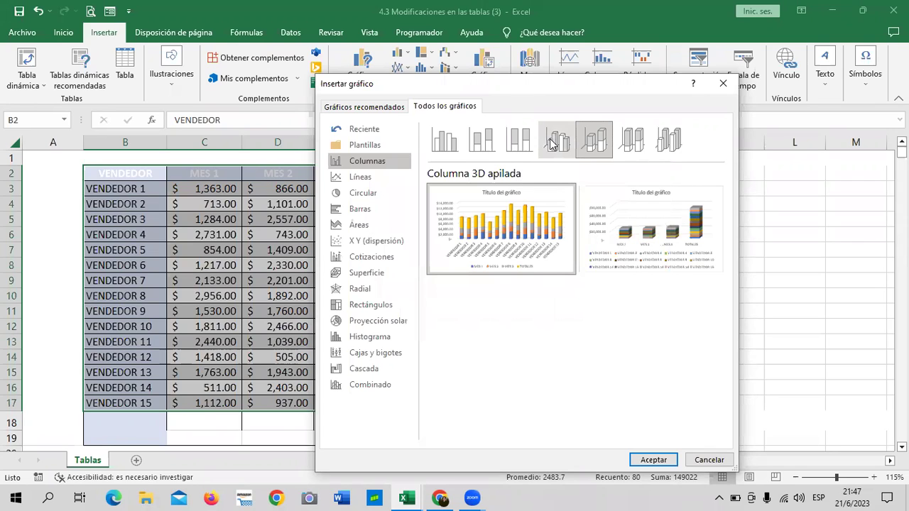
left_click(553, 142)
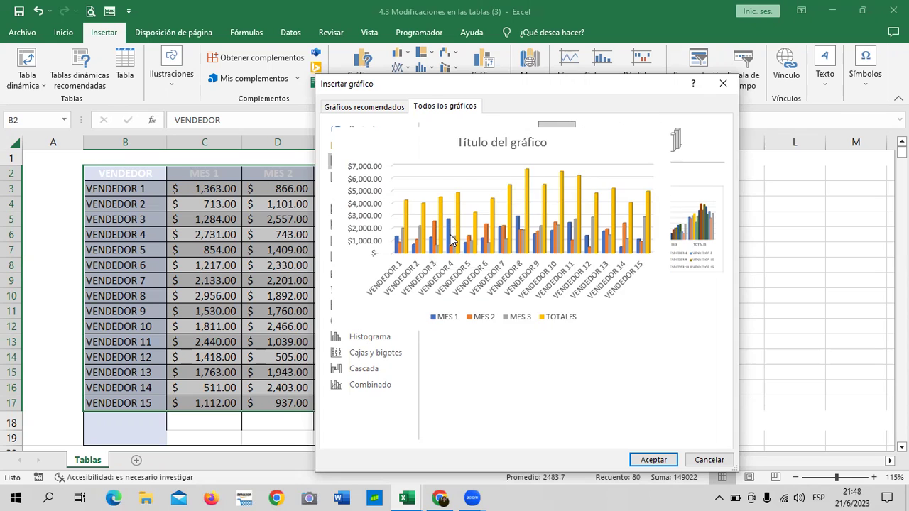
mouse_move(436, 254)
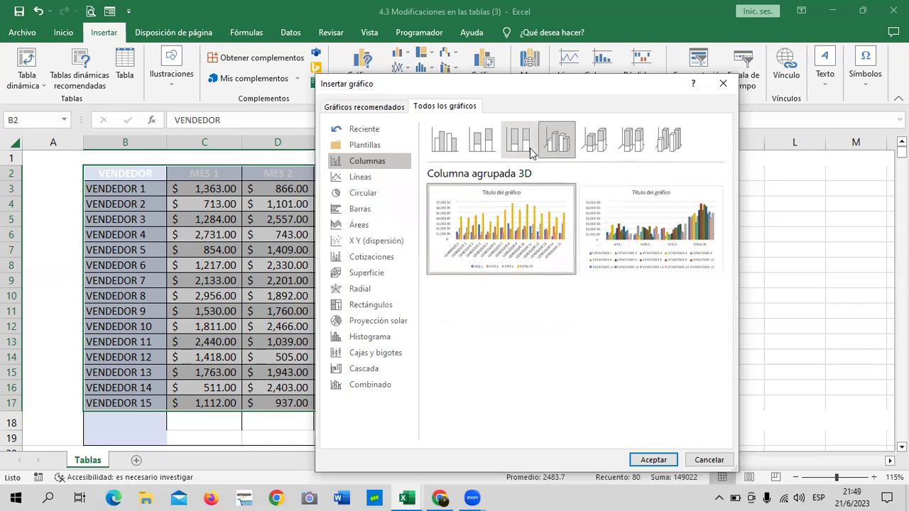
Preview Columnas 100% apiladas, Columnas apiladas and Columnas agrupadas, then choose the Líneas category
left_click(517, 141)
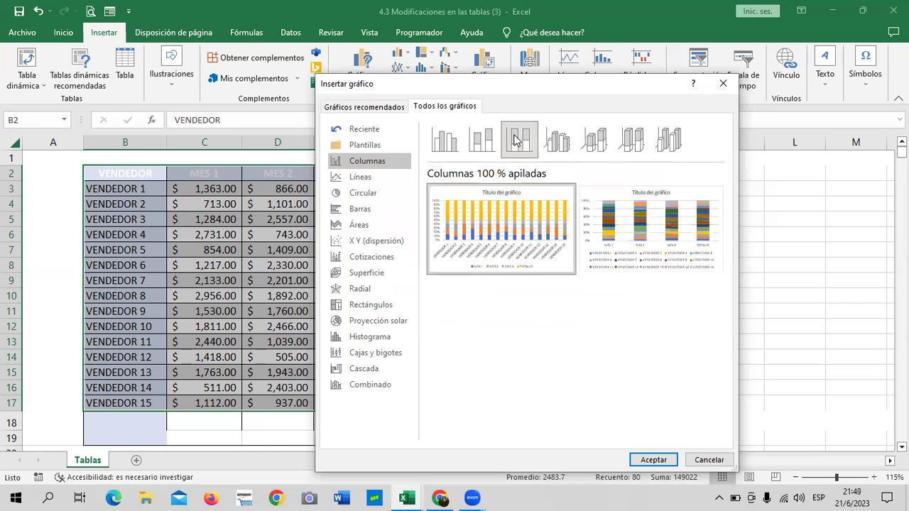
mouse_move(517, 234)
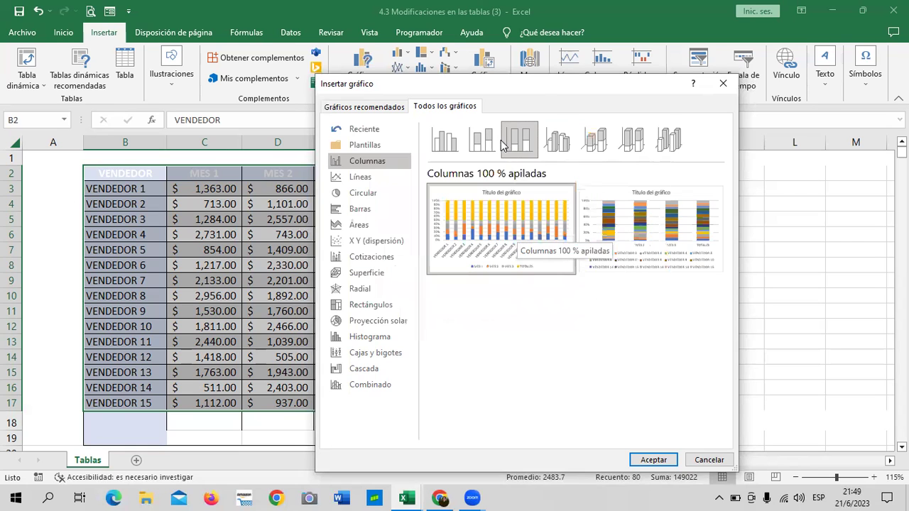
left_click(482, 142)
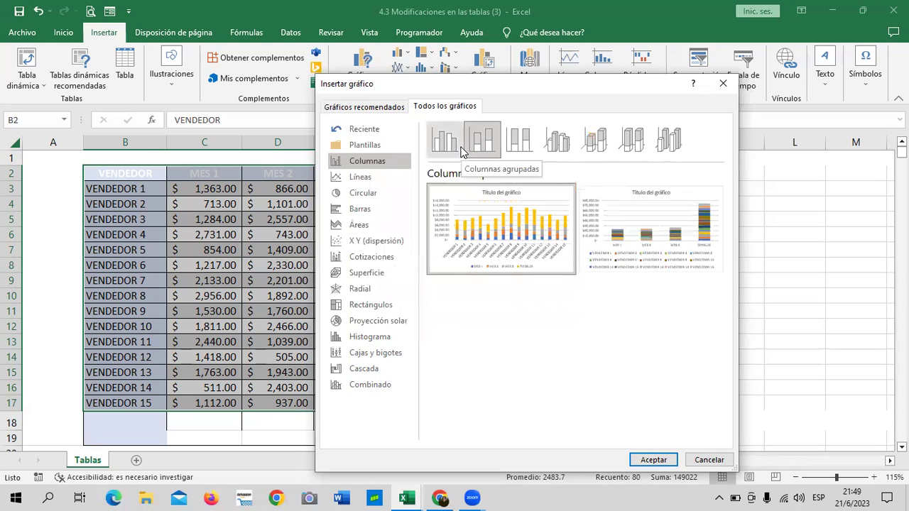
left_click(441, 144)
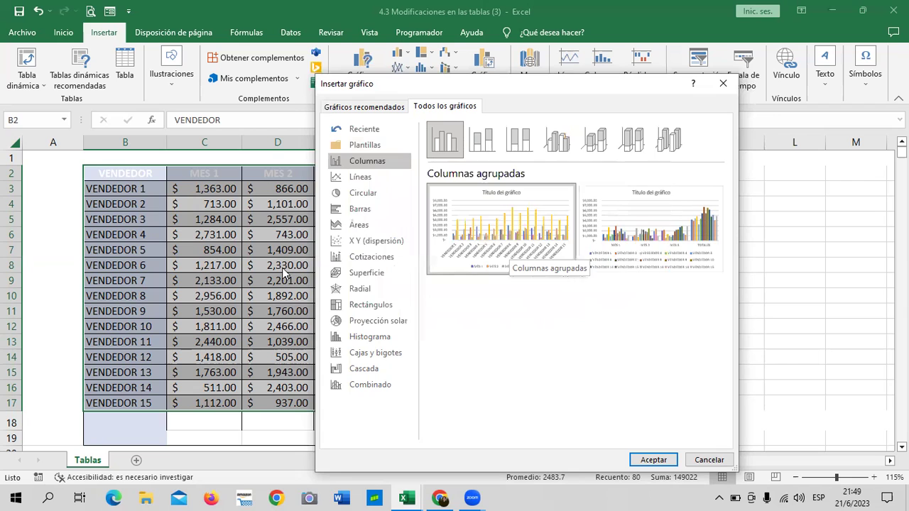
left_click(373, 176)
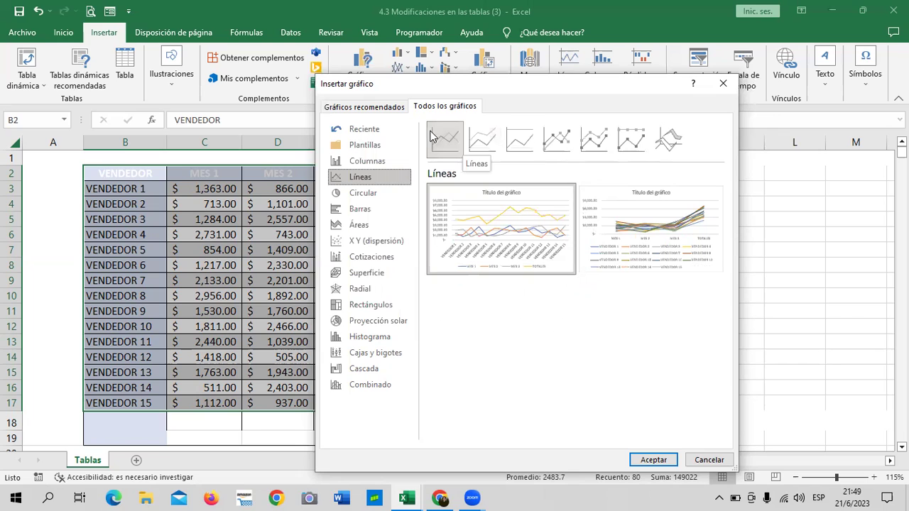
Preview stacked, 100% stacked, marker and 3D line subtypes, then choose the Circular category
left_click(480, 137)
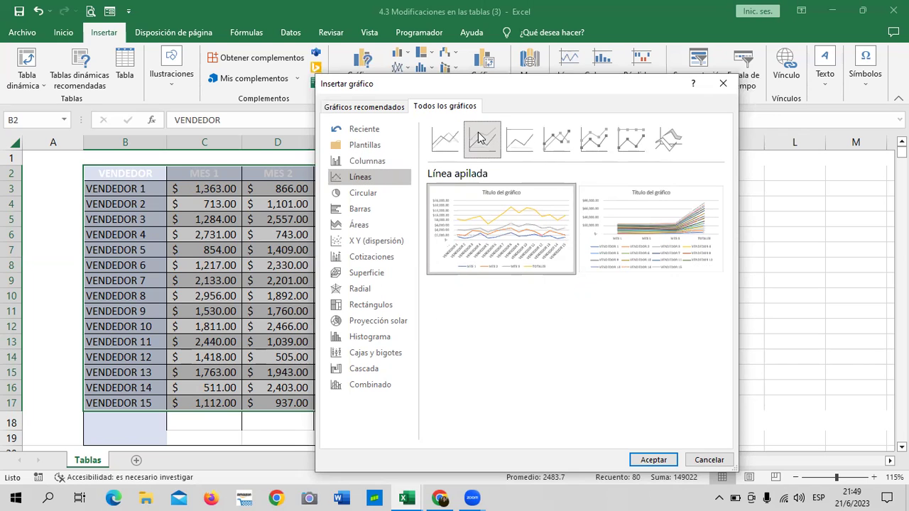
left_click(516, 141)
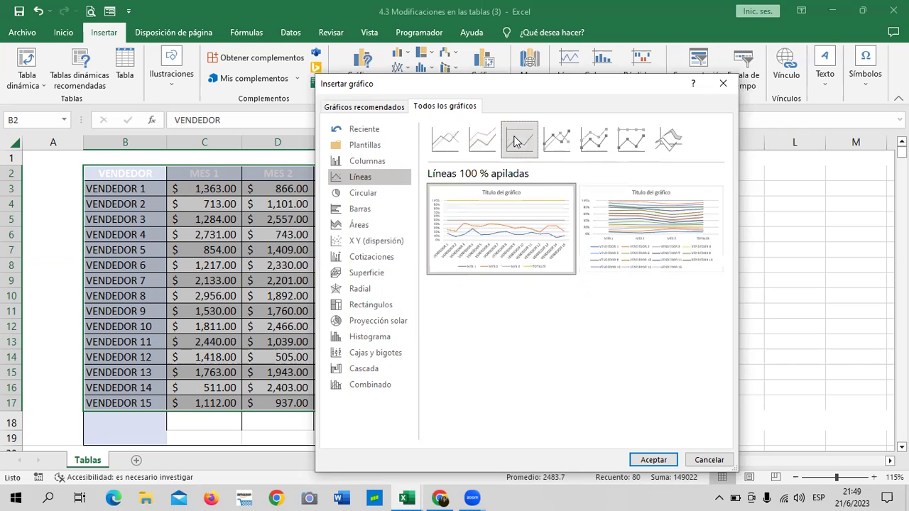
left_click(564, 140)
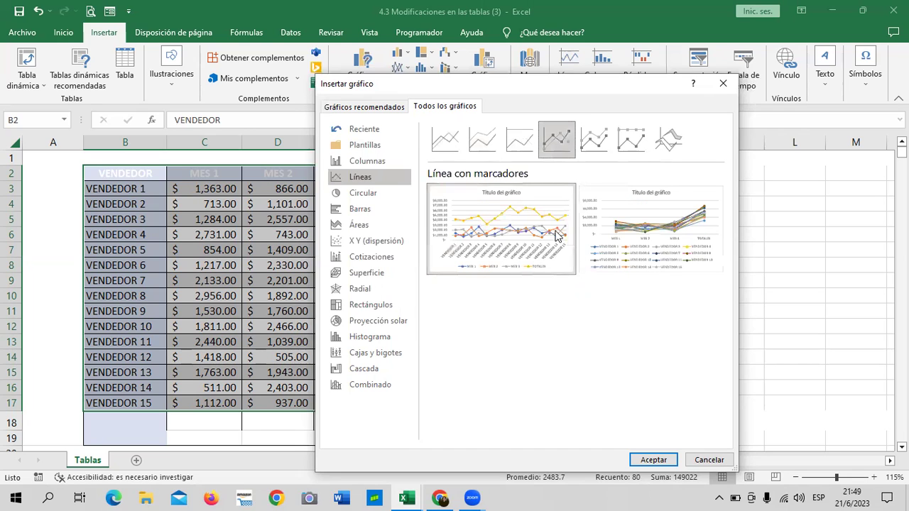
mouse_move(539, 252)
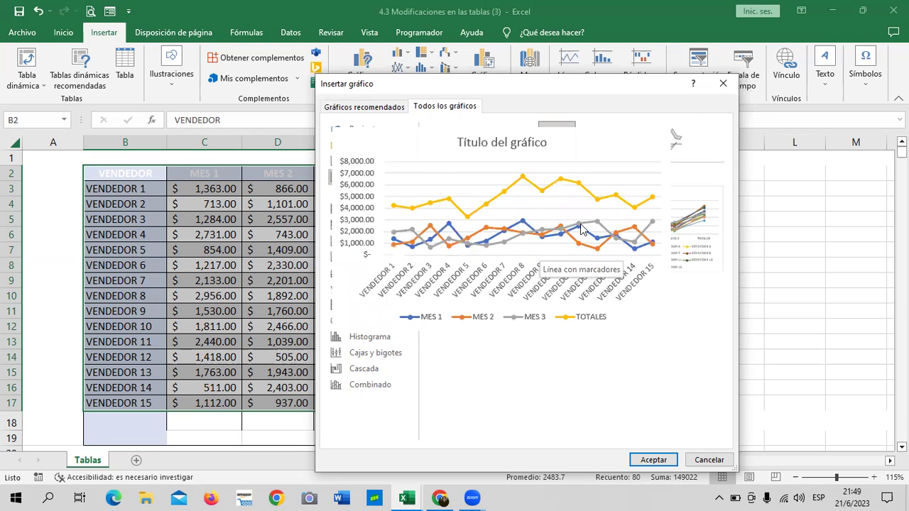
left_click(595, 145)
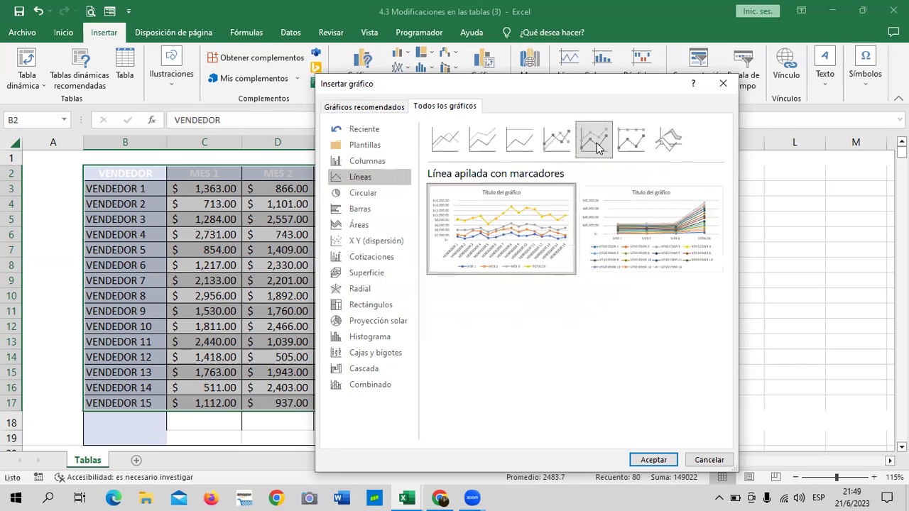
mouse_move(502, 270)
left_click(634, 140)
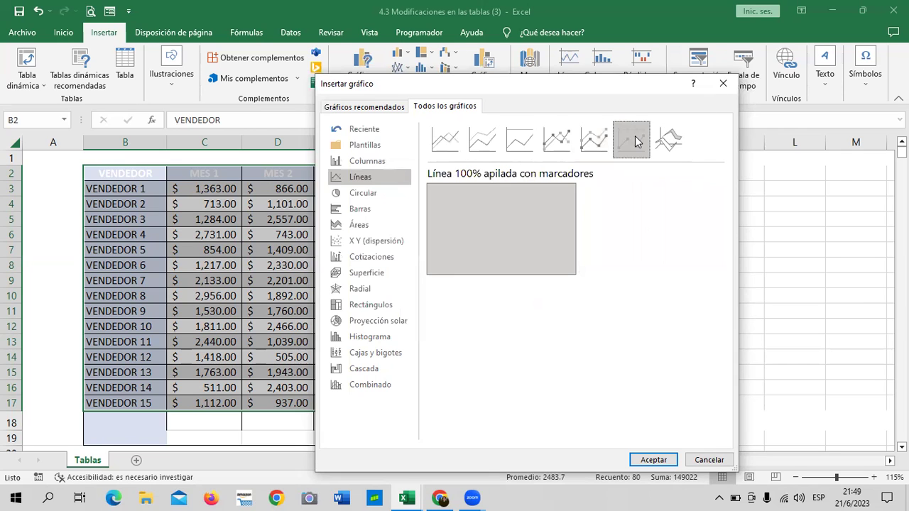
left_click(672, 138)
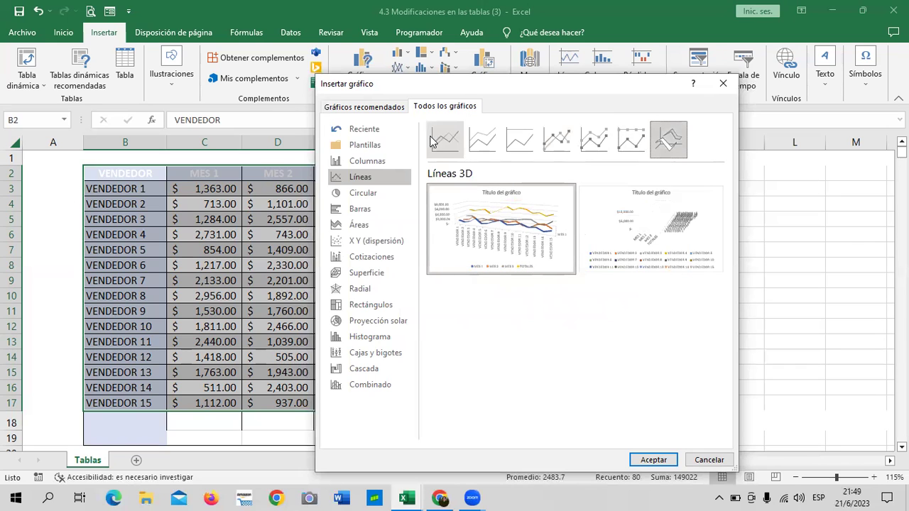
left_click(374, 195)
mouse_move(473, 219)
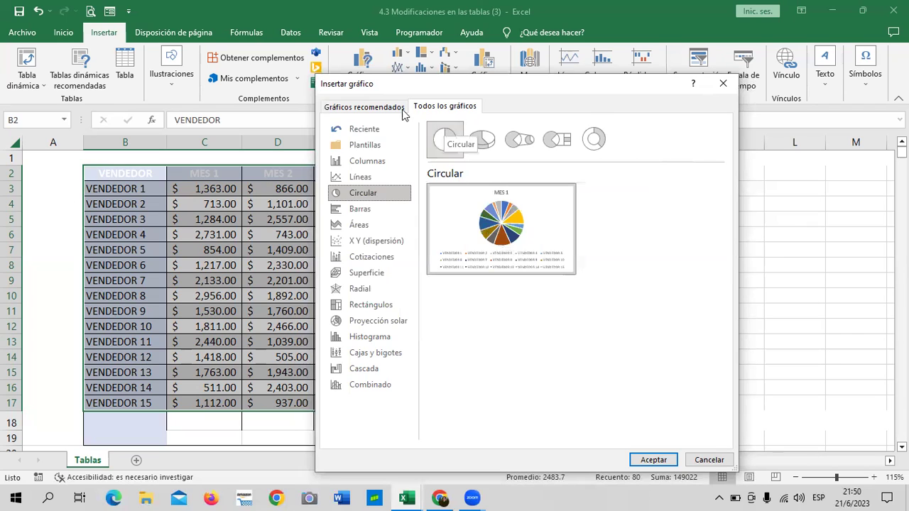
Preview Circular 3D, pie-of-pie, bar-of-pie and Anillos subtypes, then choose the Barras category
left_click(482, 144)
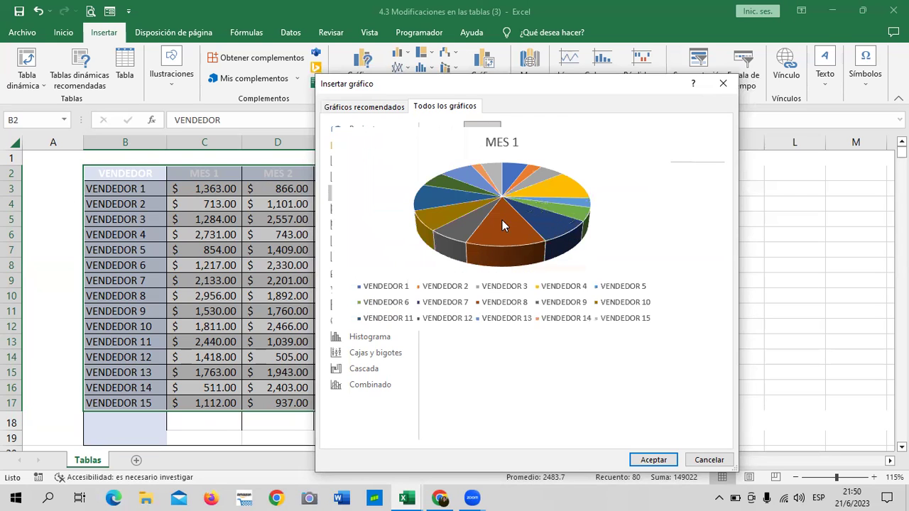
left_click(519, 140)
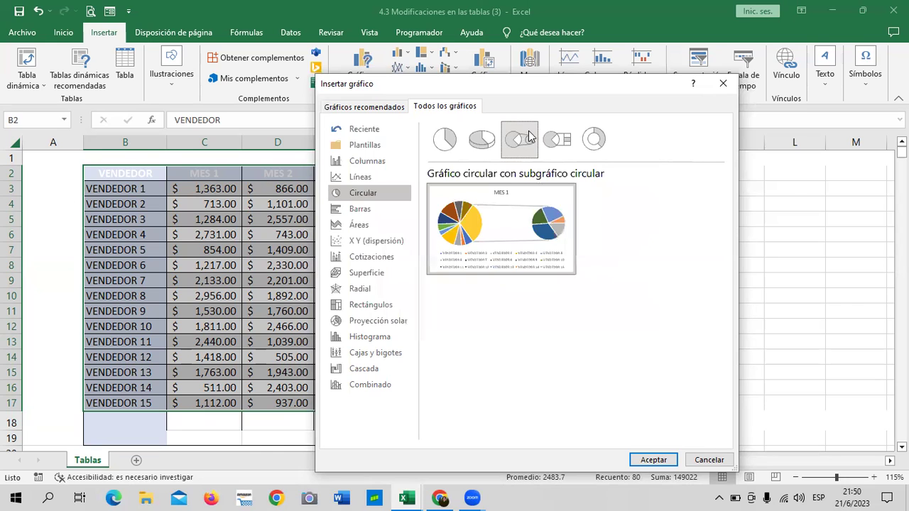
left_click(557, 140)
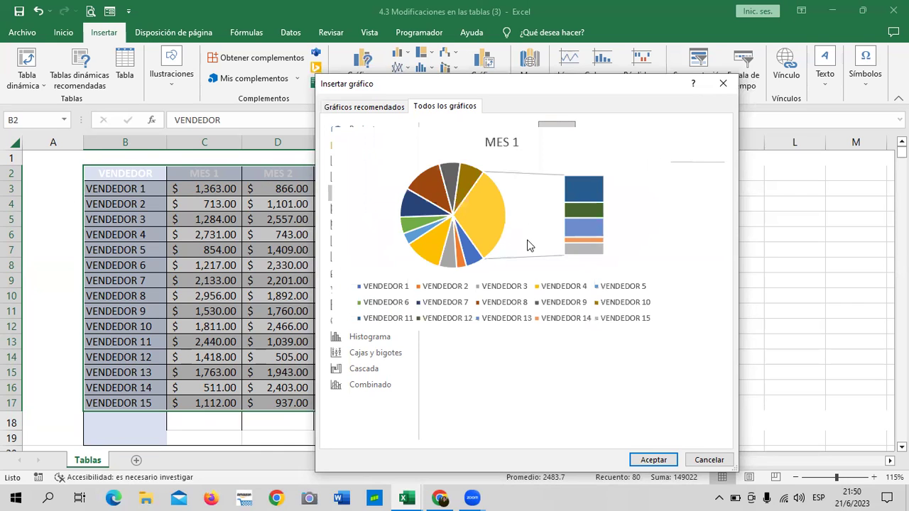
left_click(595, 141)
mouse_move(495, 249)
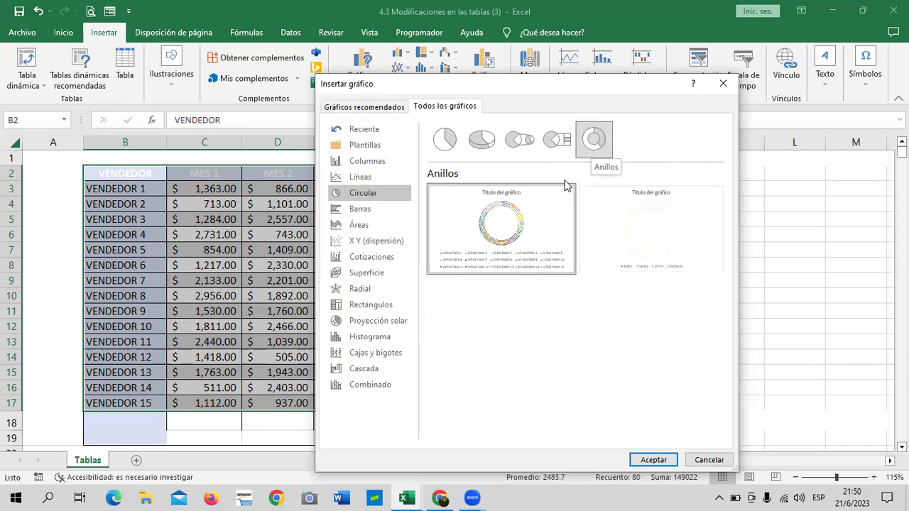
mouse_move(497, 228)
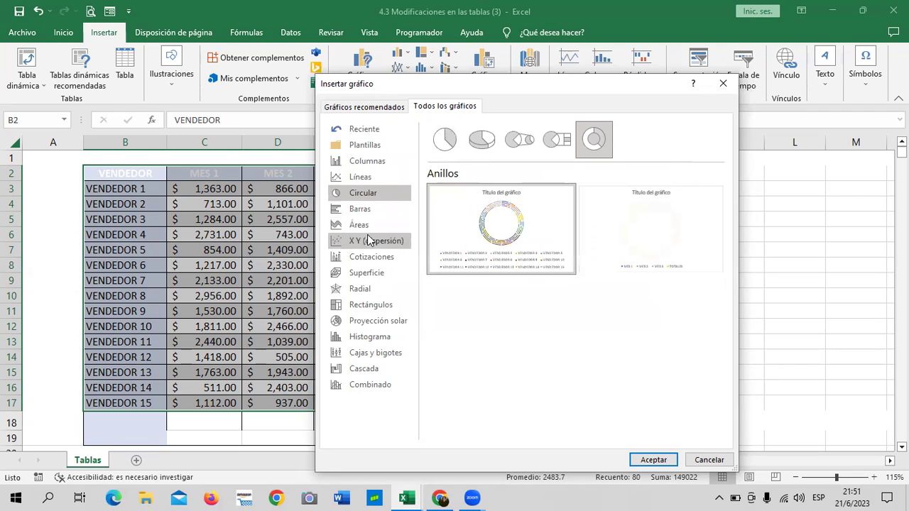
left_click(368, 212)
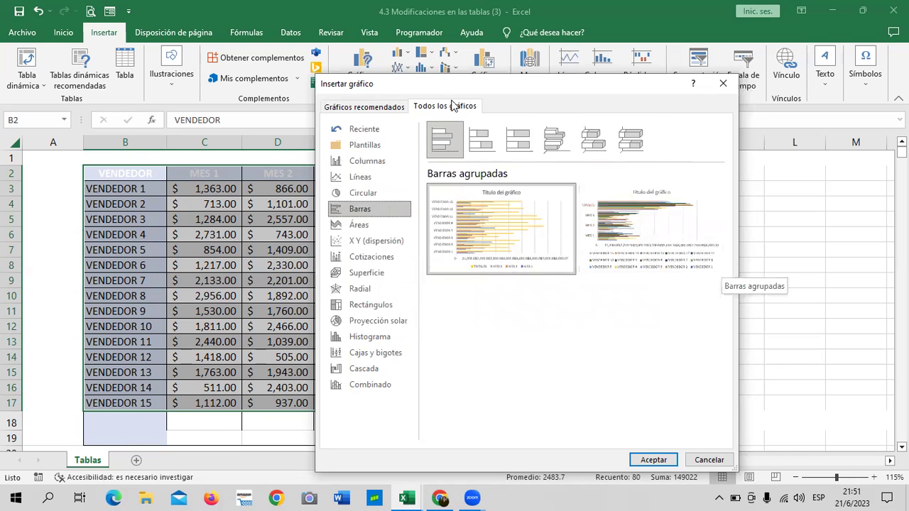
Preview the Áreas subtypes (3D, stacked 3D, 100% stacked, plain), then choose Radial
left_click(360, 226)
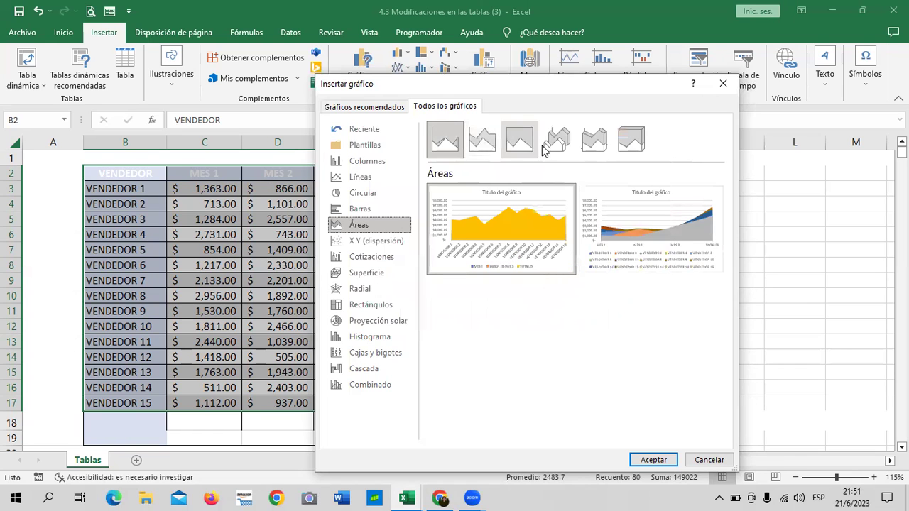
left_click(592, 139)
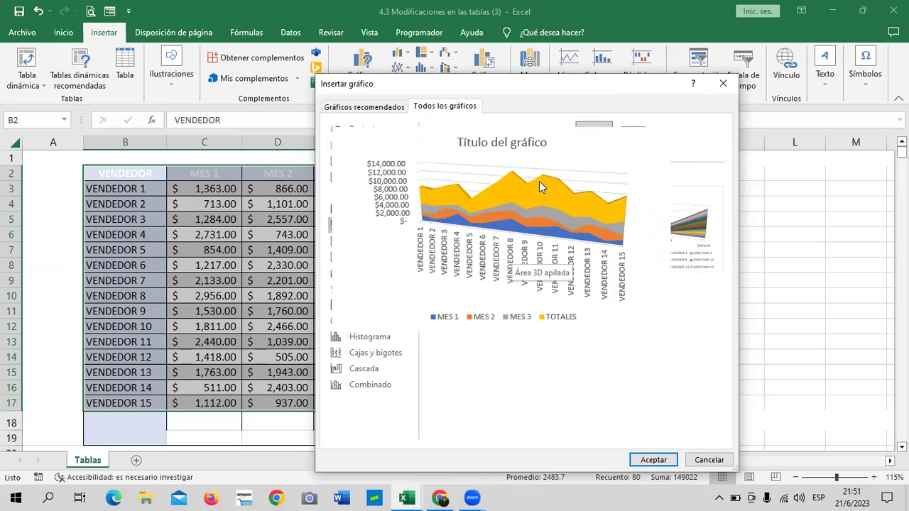
left_click(557, 139)
mouse_move(525, 239)
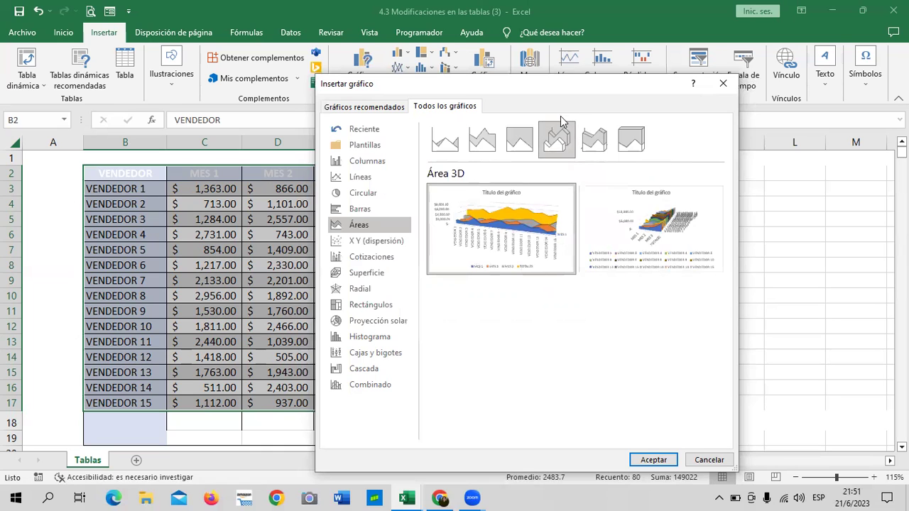
left_click(520, 138)
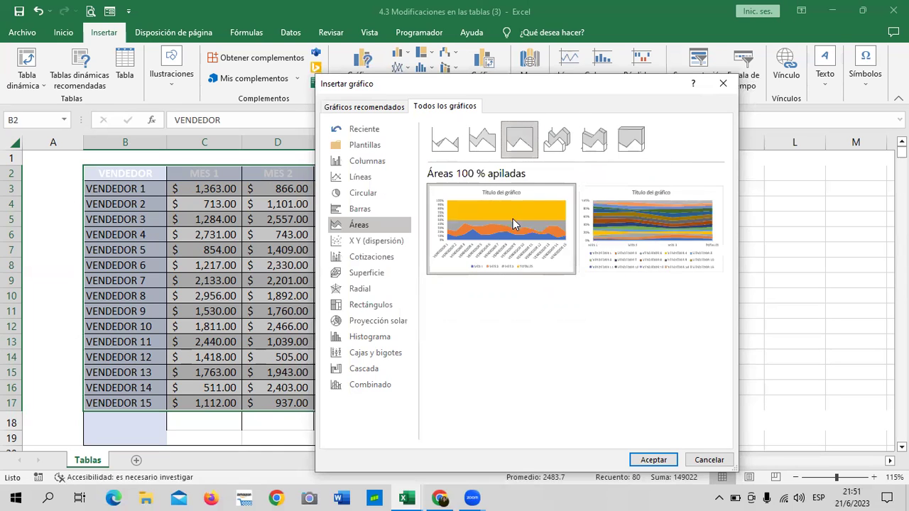
left_click(444, 138)
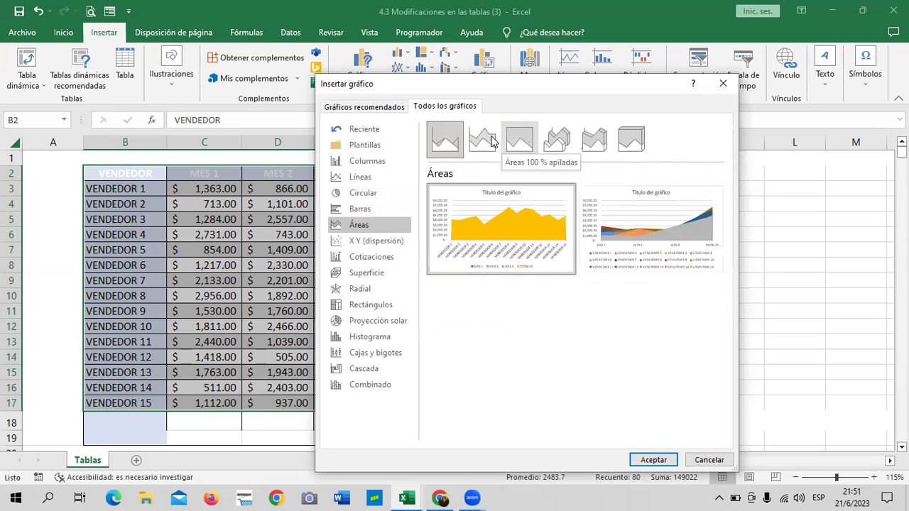
left_click(629, 141)
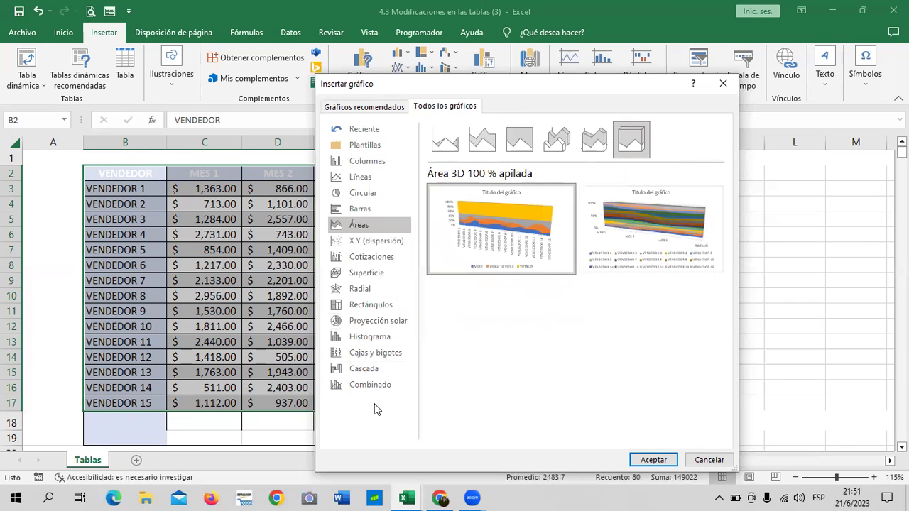
left_click(380, 291)
mouse_move(516, 245)
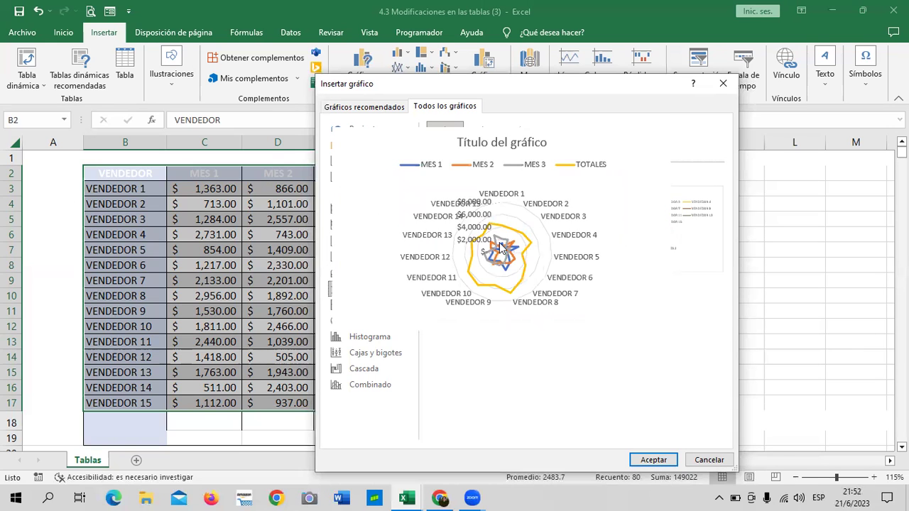
Preview the radar variants, then insert a Columnas agrupadas chart of MES 1–3 and TOTALES
left_click(482, 137)
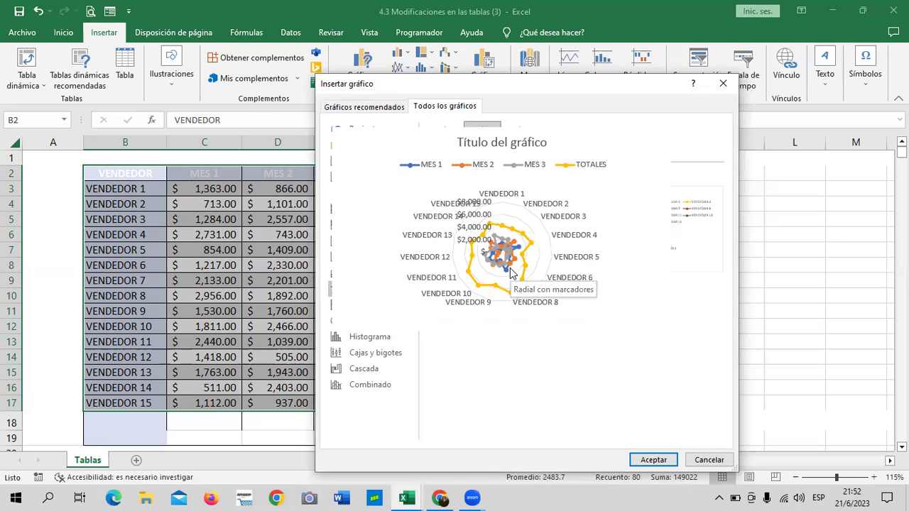
left_click(519, 139)
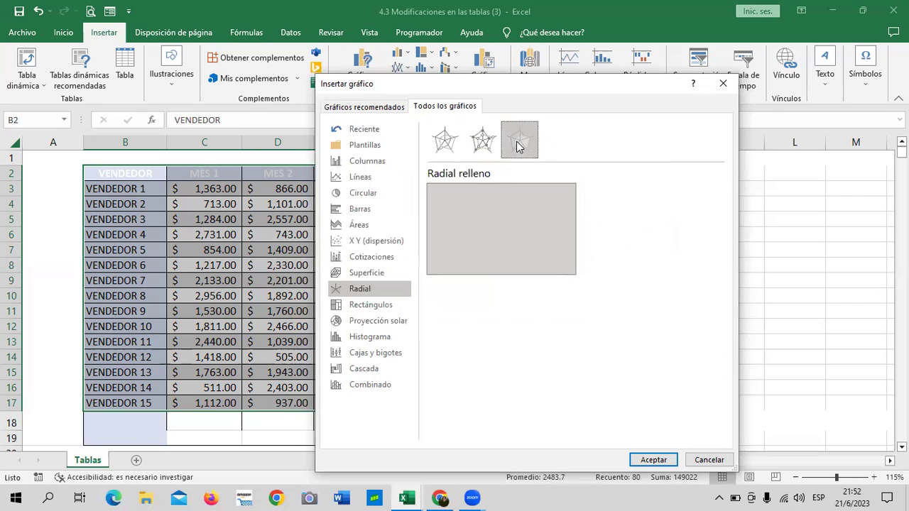
mouse_move(506, 260)
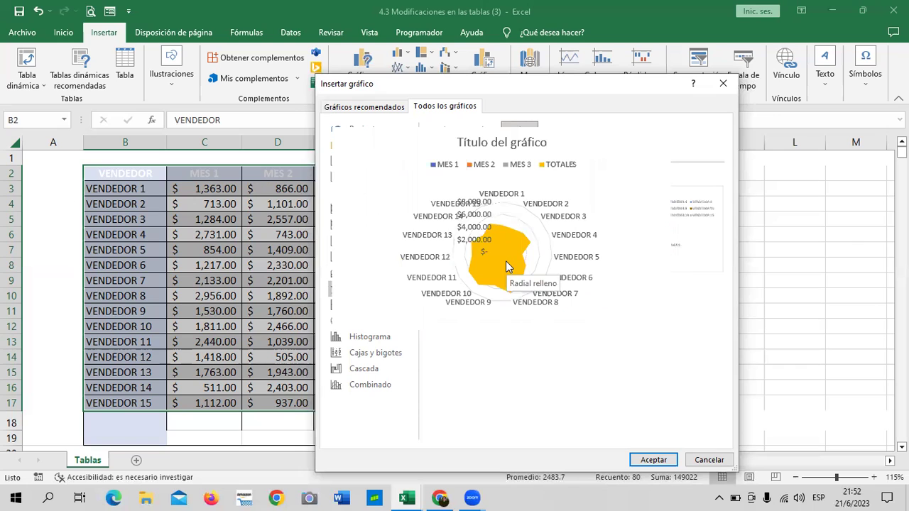
left_click(381, 162)
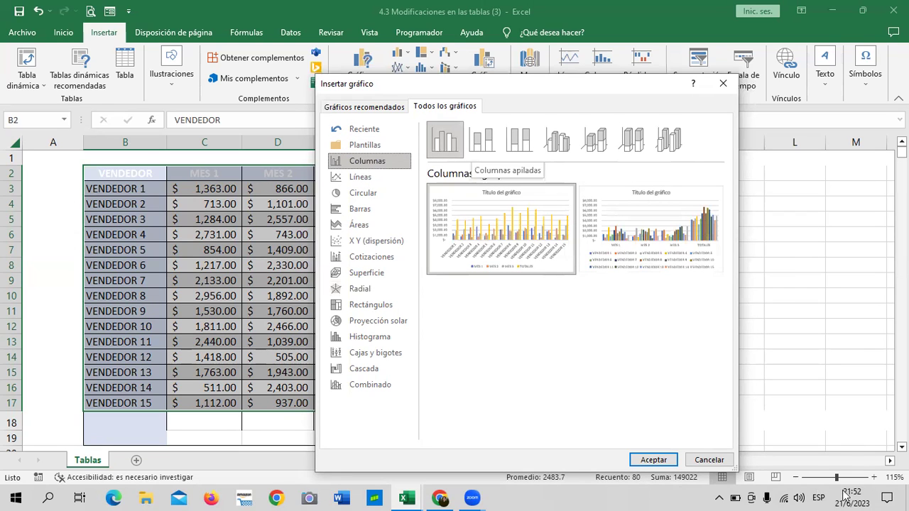
left_click(649, 460)
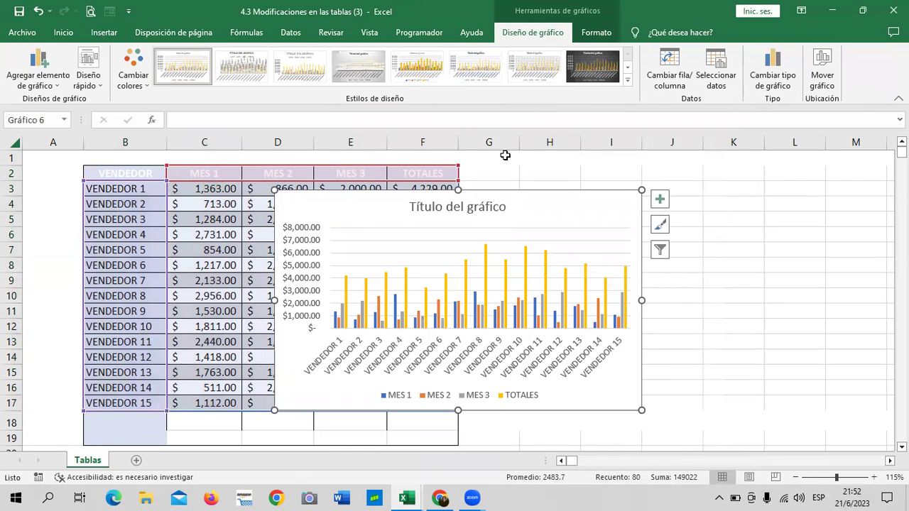
Drag the column chart off the table and down below it, around rows 22–39
left_click_drag(534, 202, 732, 185)
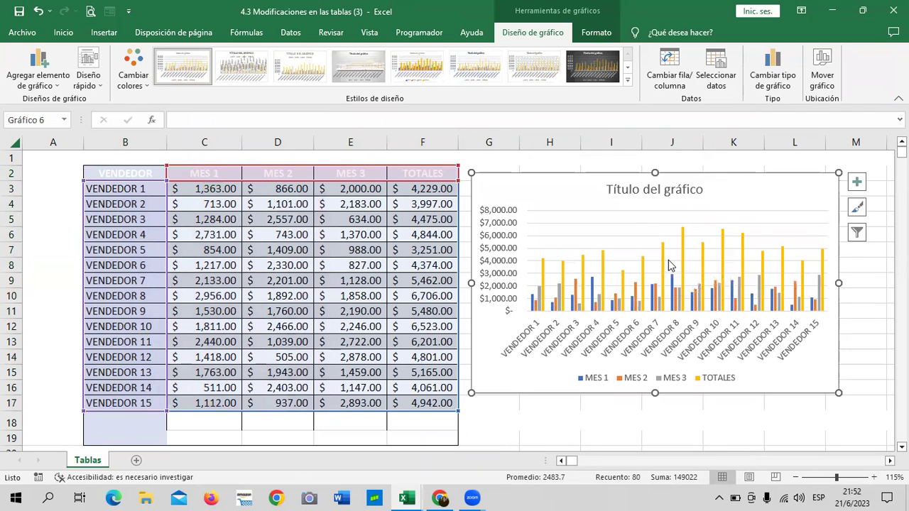
left_click_drag(901, 151, 888, 139)
left_click_drag(779, 191, 545, 306)
scroll(546, 305, "down", 2)
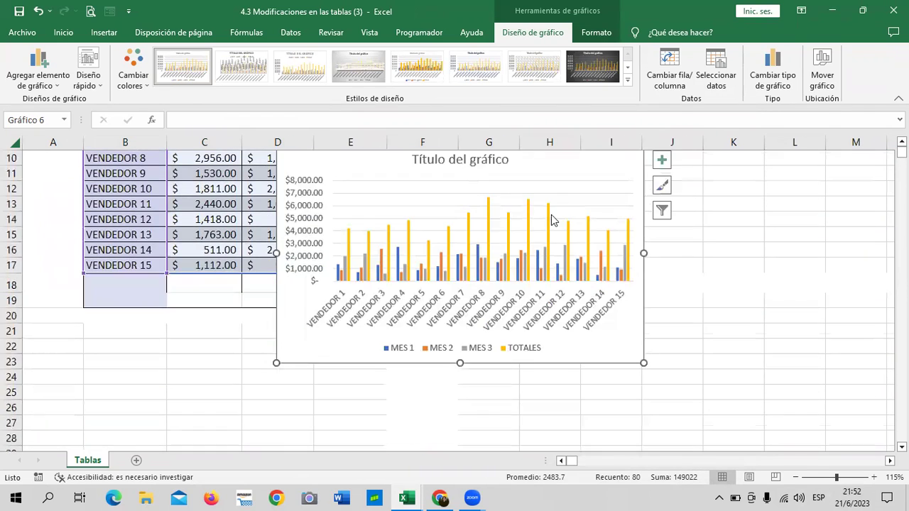
left_click_drag(556, 163, 523, 274)
scroll(578, 228, "down", 2)
mouse_move(554, 182)
left_mouse_down()
mouse_move(557, 238)
mouse_move(505, 277)
left_mouse_up()
scroll(556, 213, "down", 2)
scroll(561, 312, "up", 2)
scroll(505, 277, "down", 2)
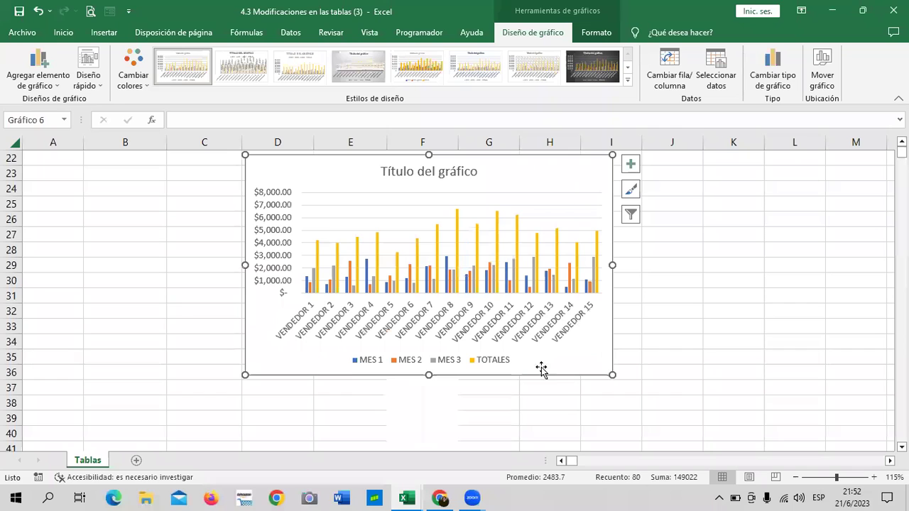
Enlarge the chart leftward and downward using its corner handles
left_click_drag(612, 374, 690, 404)
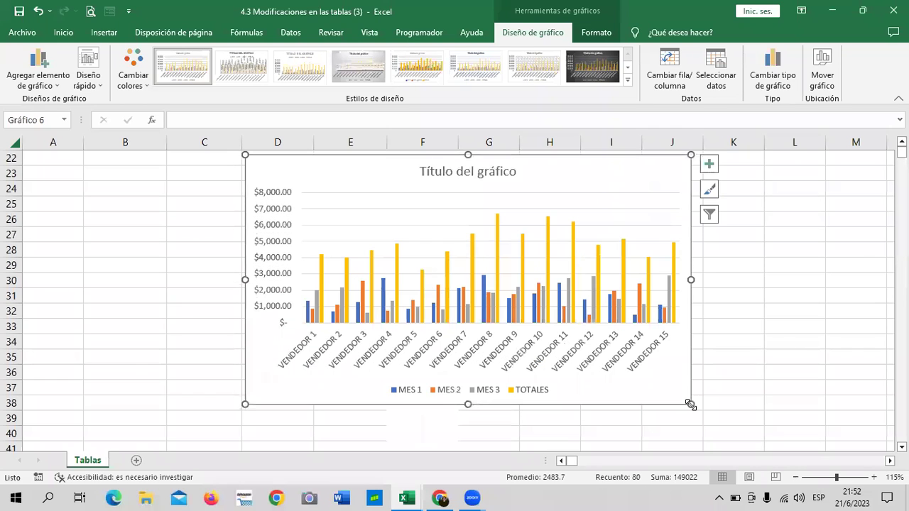
left_click_drag(245, 404, 221, 418)
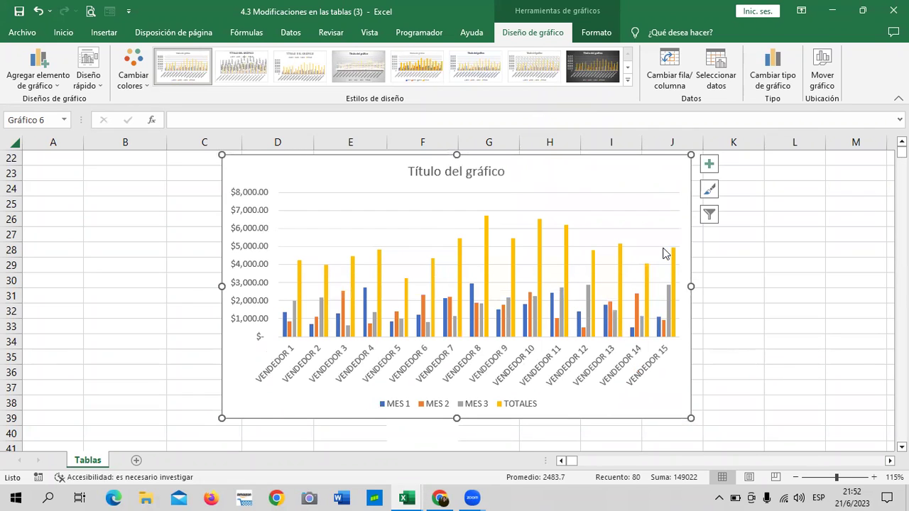
left_click(652, 222)
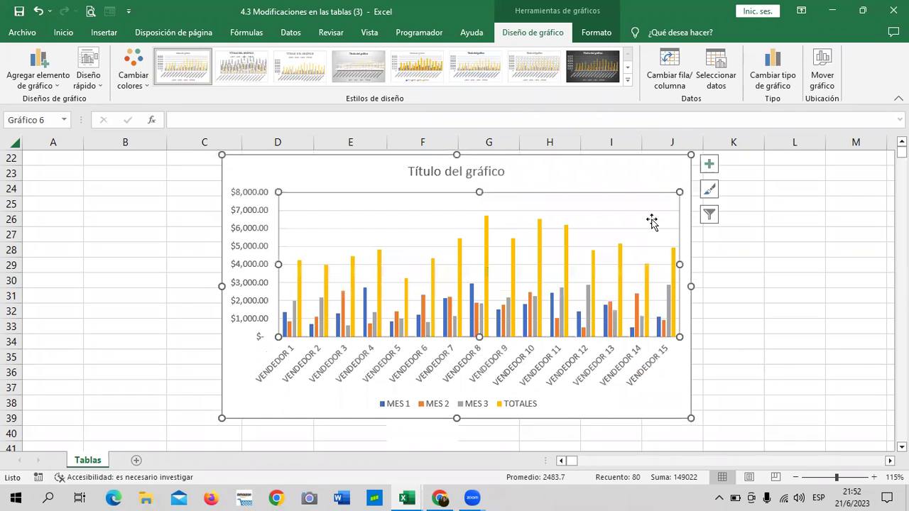
left_click(651, 171)
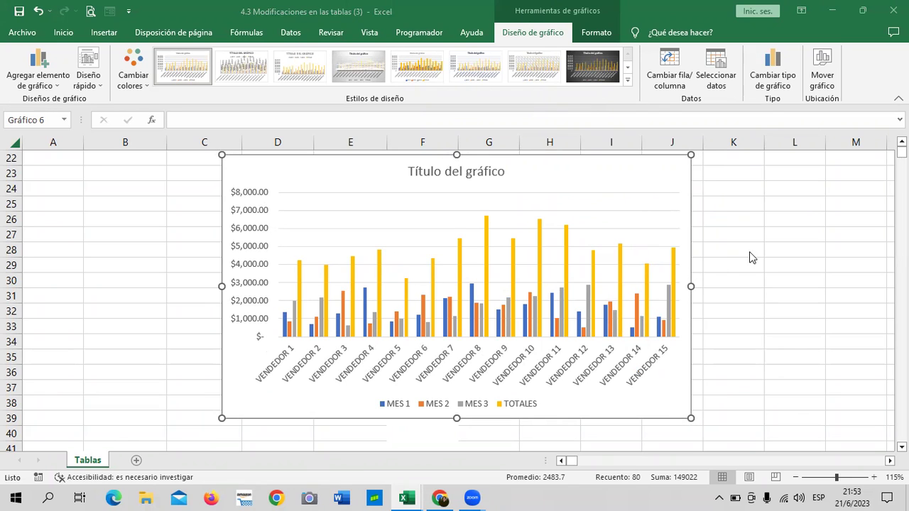
Deselect and reselect the sales chart, then show the Formato tab's shape options
left_click(784, 327)
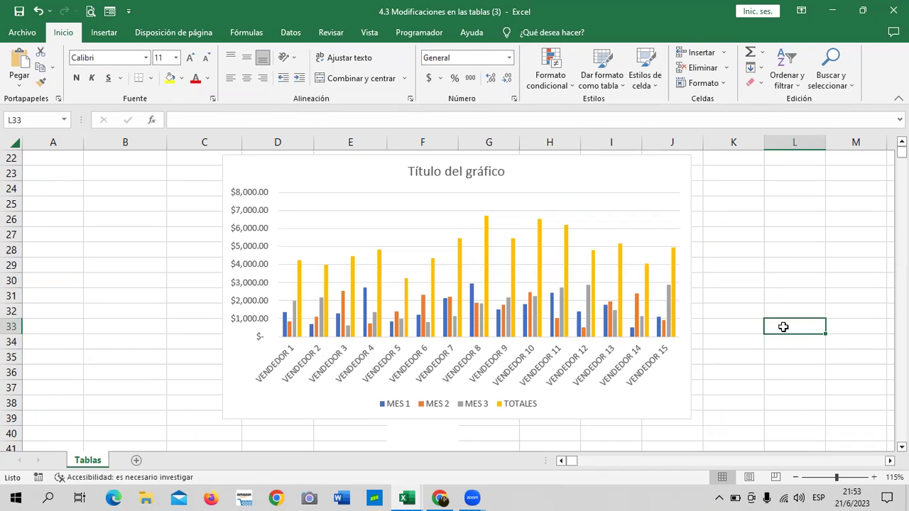
left_click(638, 182)
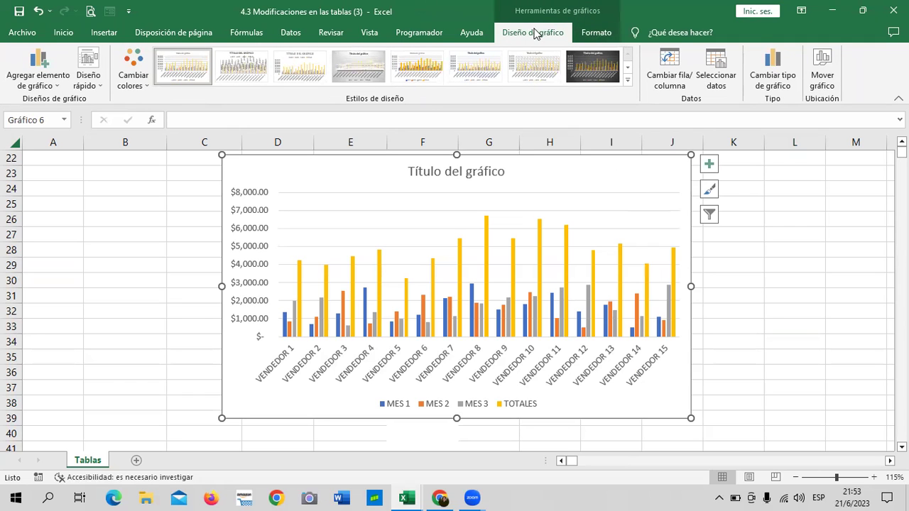
left_click(594, 33)
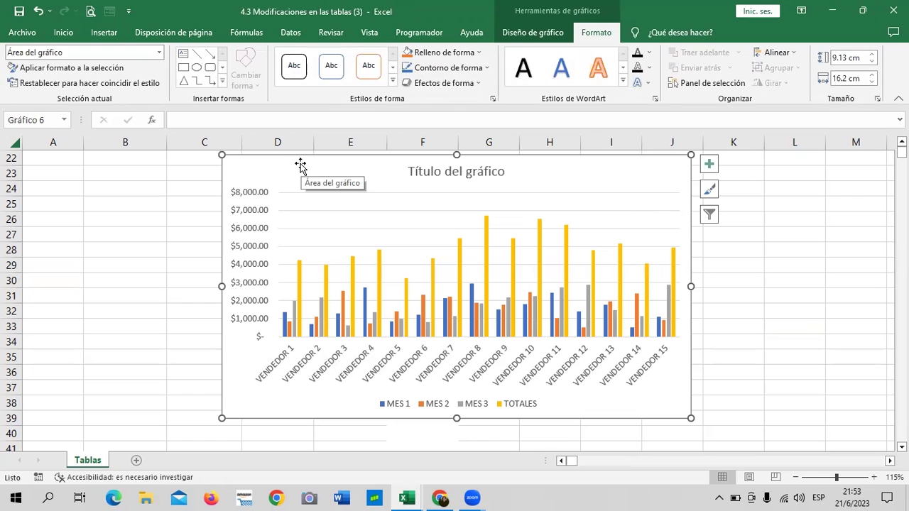
Apply the 'Relleno coloreado - Negro, Oscuro 1' shape style to the chart
mouse_move(405, 302)
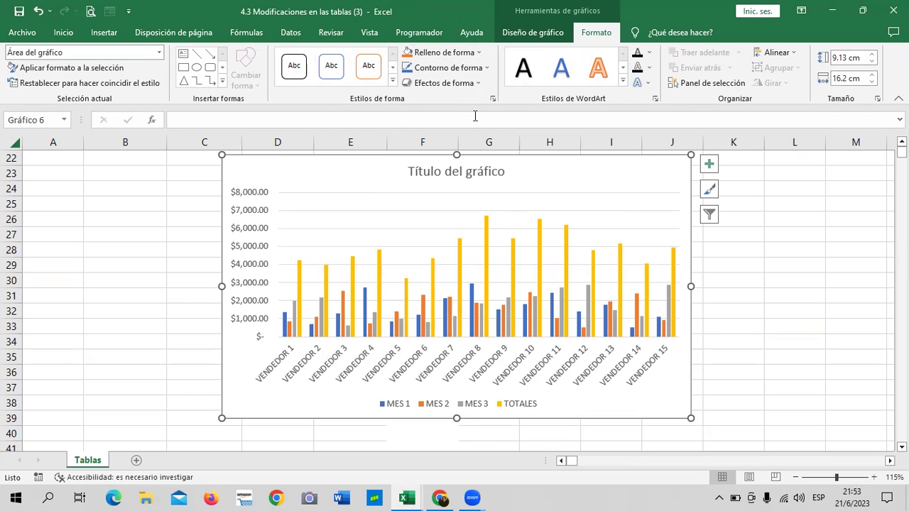
left_click(392, 81)
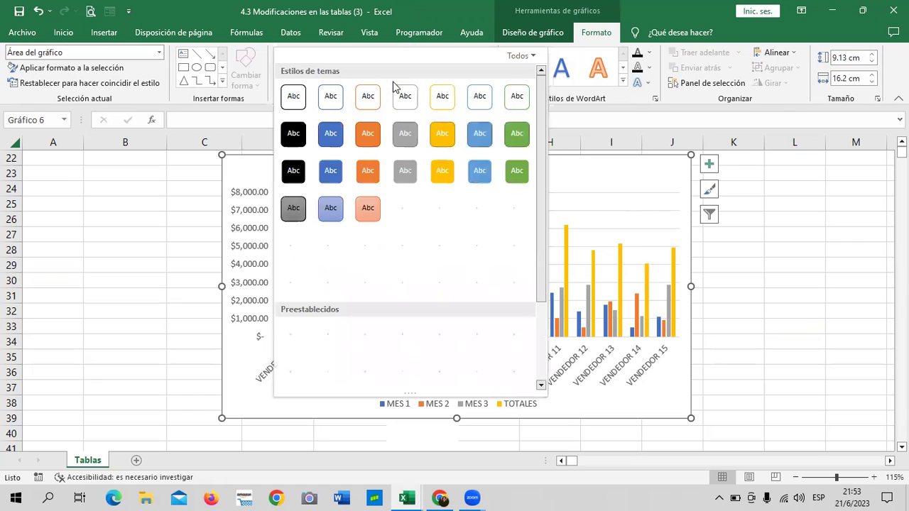
left_click(300, 140)
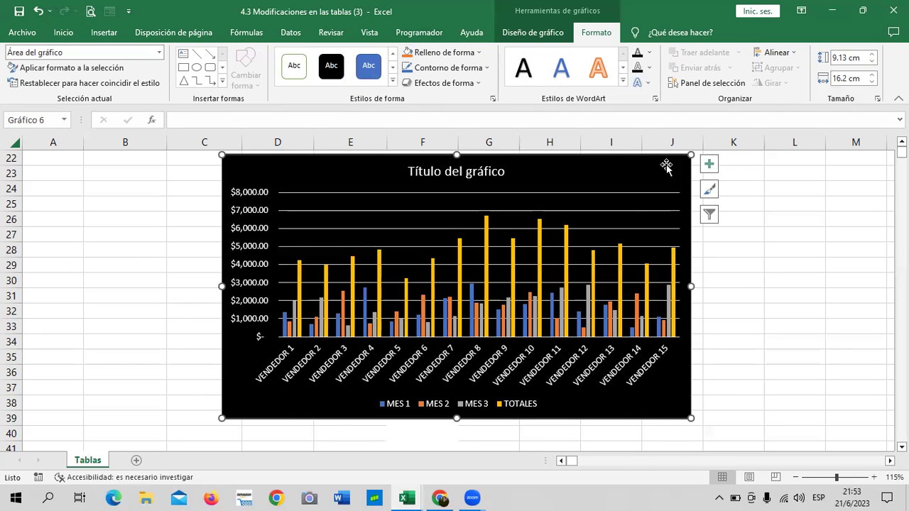
left_click(394, 81)
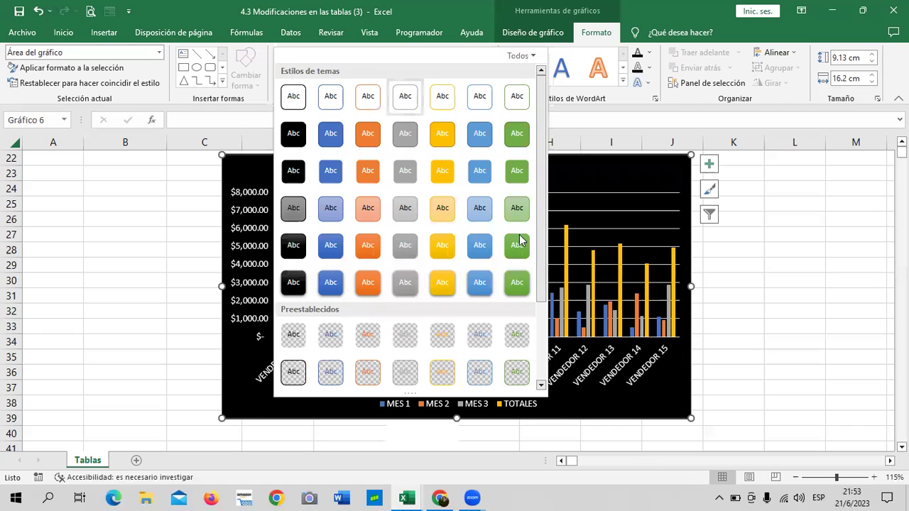
left_click(308, 132)
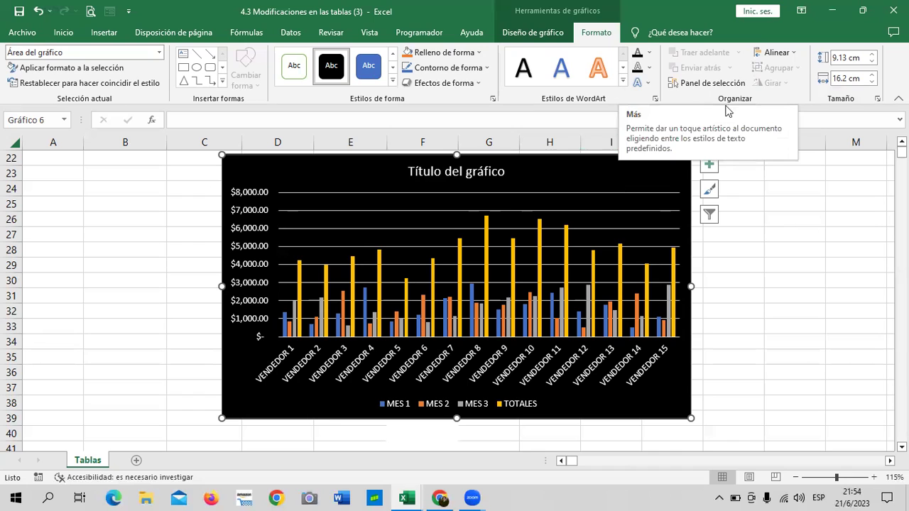
left_click(555, 32)
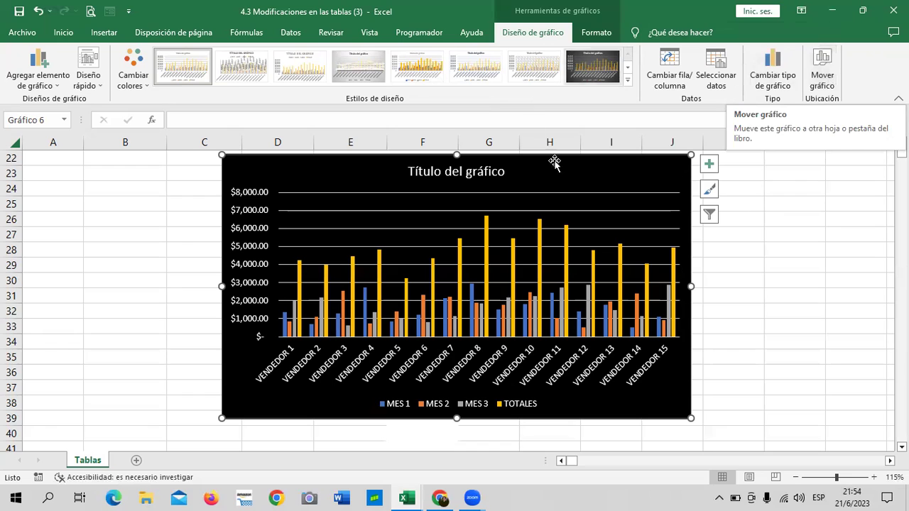
Move the chart to a new chart sheet named Gráfico1
right_click(619, 172)
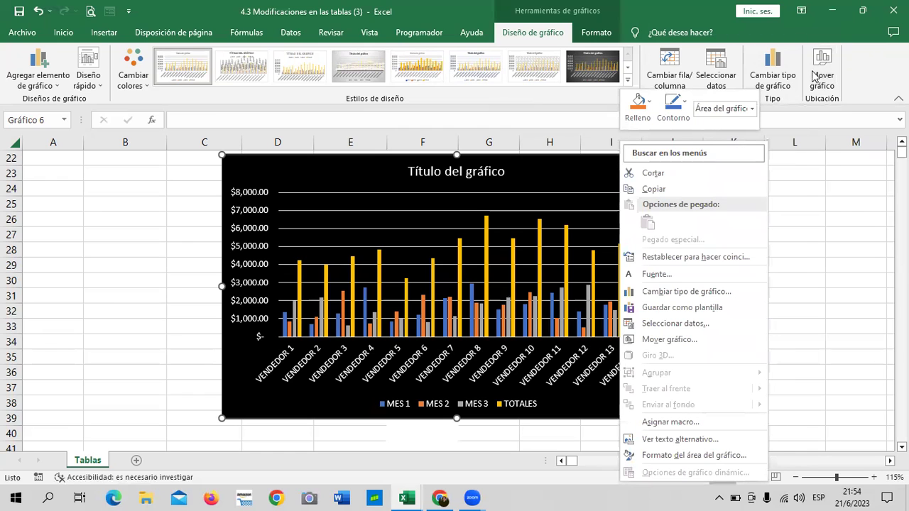
left_click(817, 77)
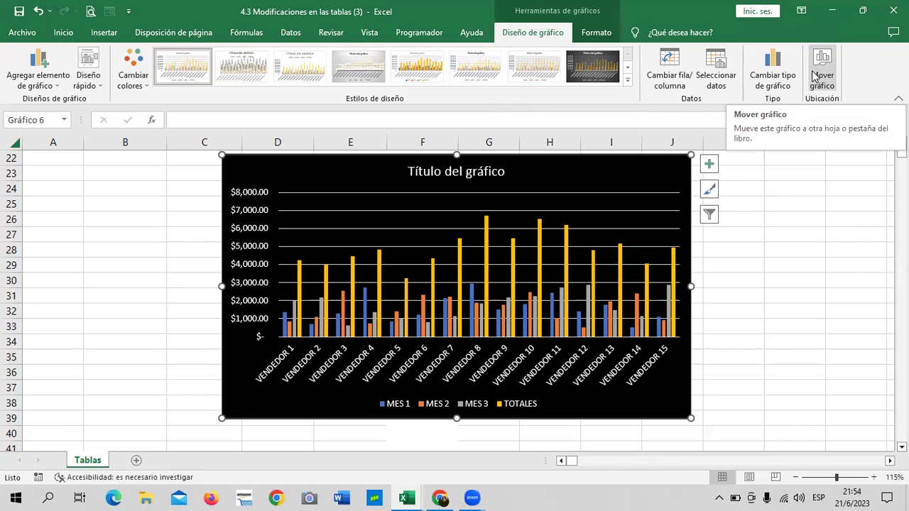
left_click(811, 72)
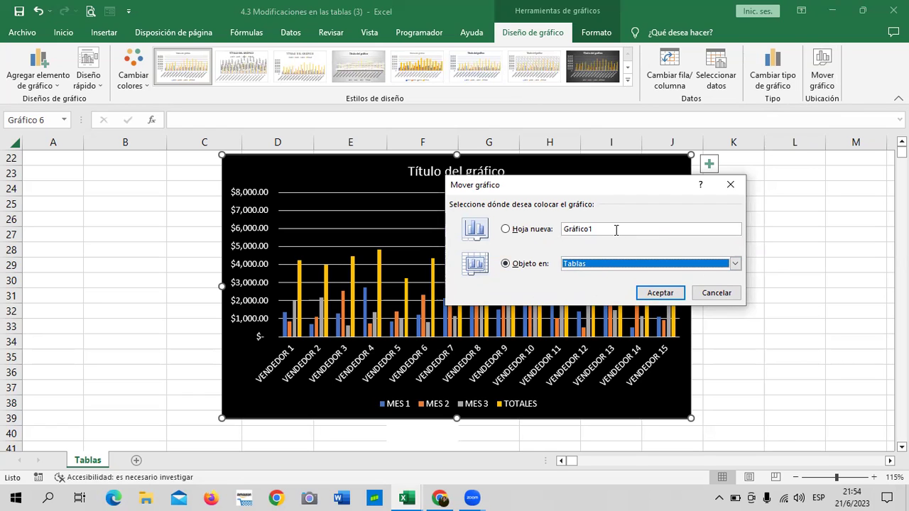
left_click(508, 232)
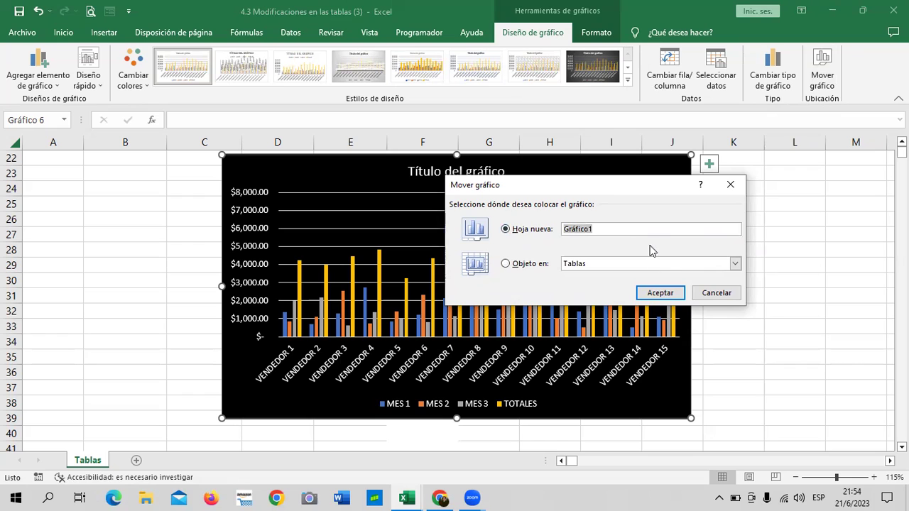
left_click(660, 292)
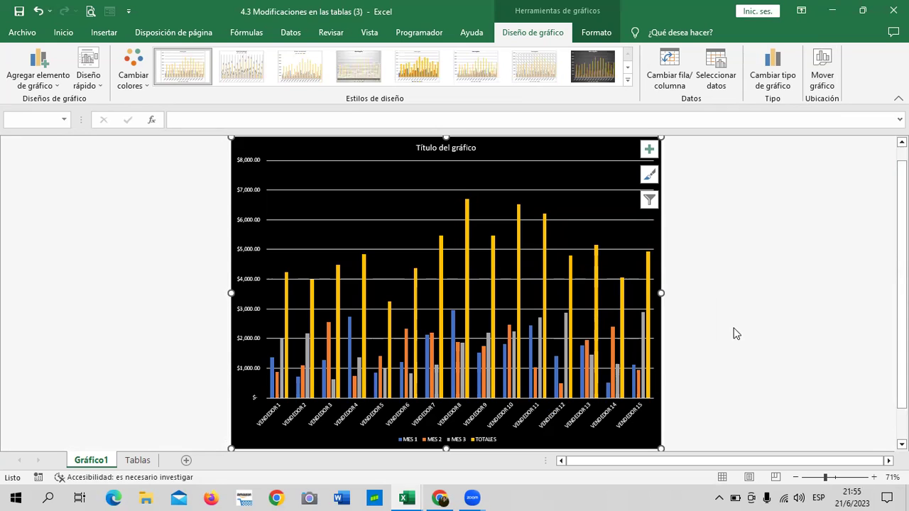
Reselect the chart on Gráfico1 and reopen the Mover gráfico dialog
scroll(736, 333, "up", 1)
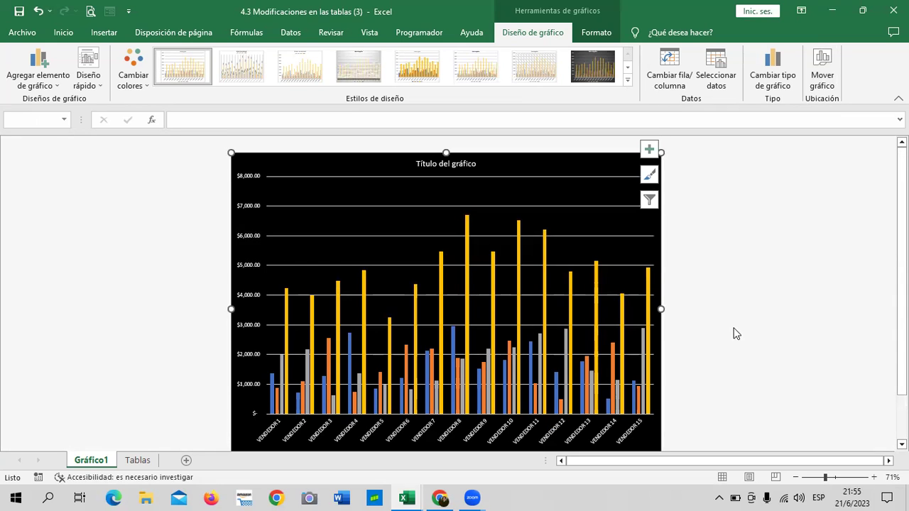
scroll(736, 334, "down", 3)
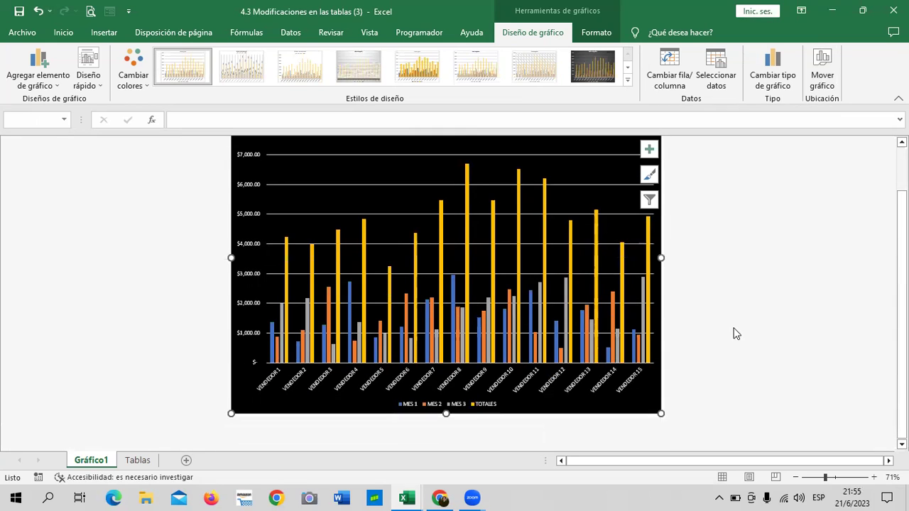
left_click(738, 247)
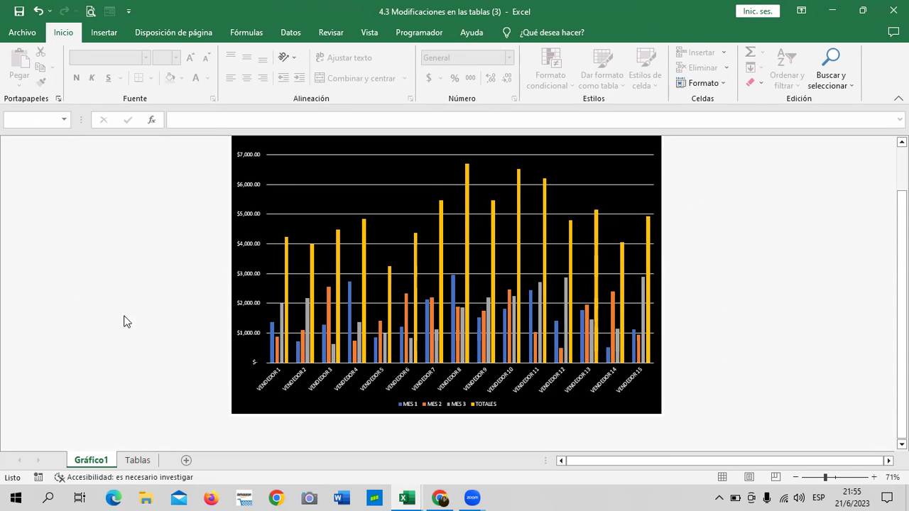
left_click(495, 157)
scroll(707, 255, "up", 2)
left_click(551, 165)
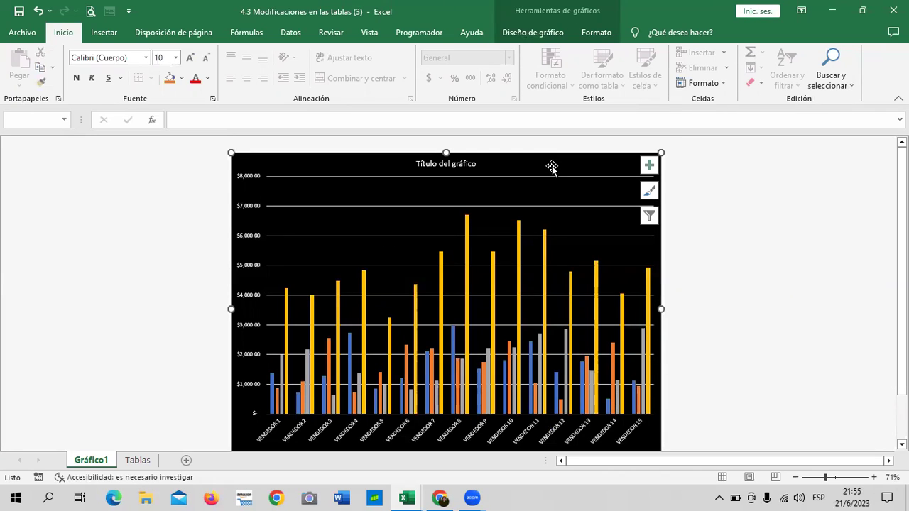
left_click(538, 31)
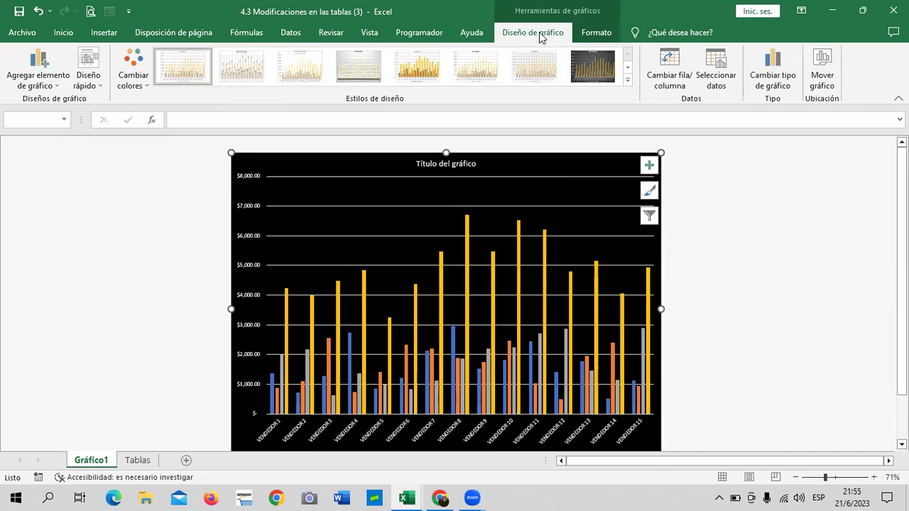
left_click(822, 71)
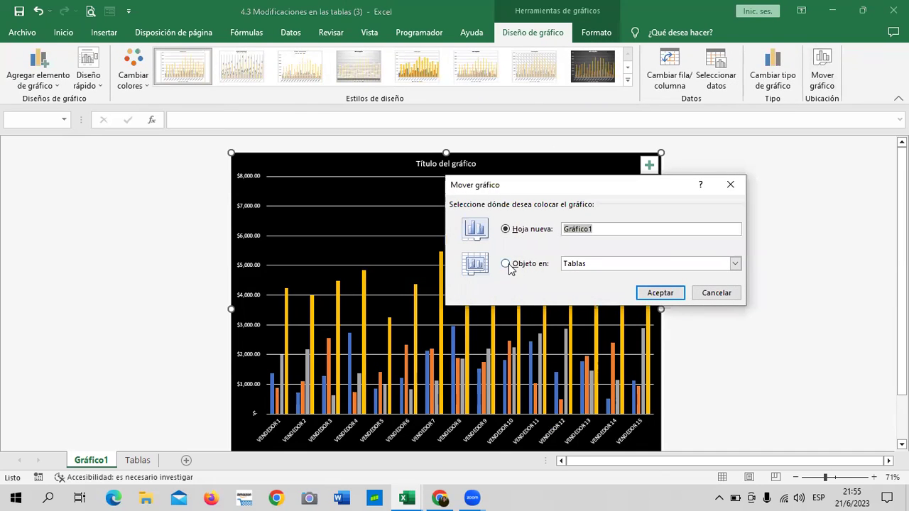
Move the chart back as an object on the Tablas sheet
left_click(507, 265)
left_click(734, 265)
left_click(734, 264)
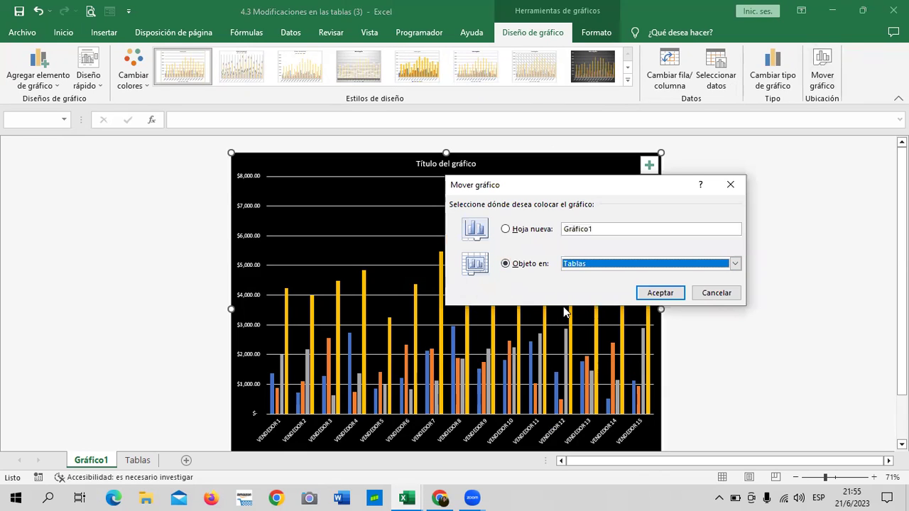
left_click(647, 291)
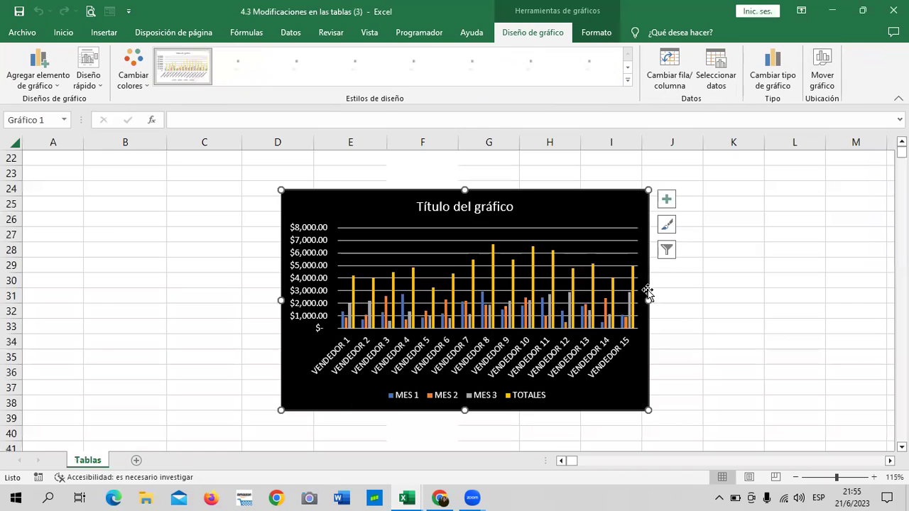
Enlarge the chart toward the lower right and nudge it up just below the table
scroll(510, 297, "up", 2)
scroll(511, 297, "down", 3)
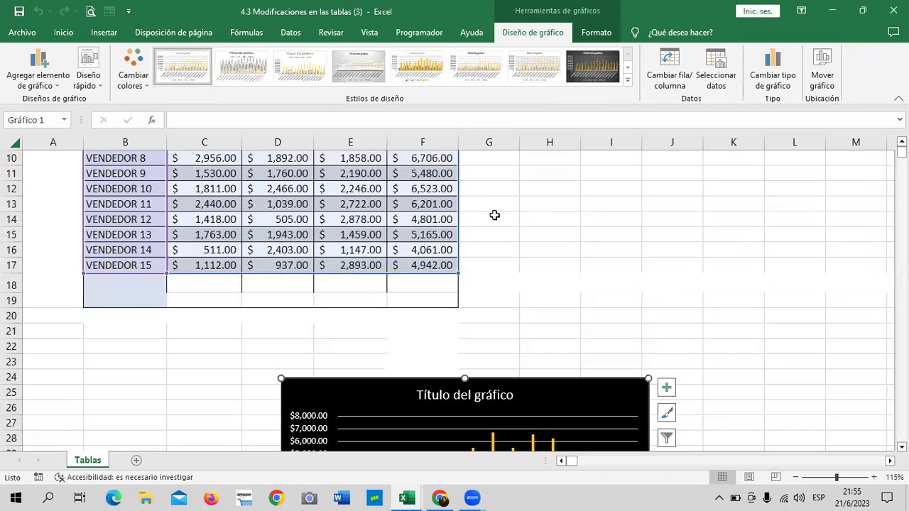
scroll(492, 213, "down", 4)
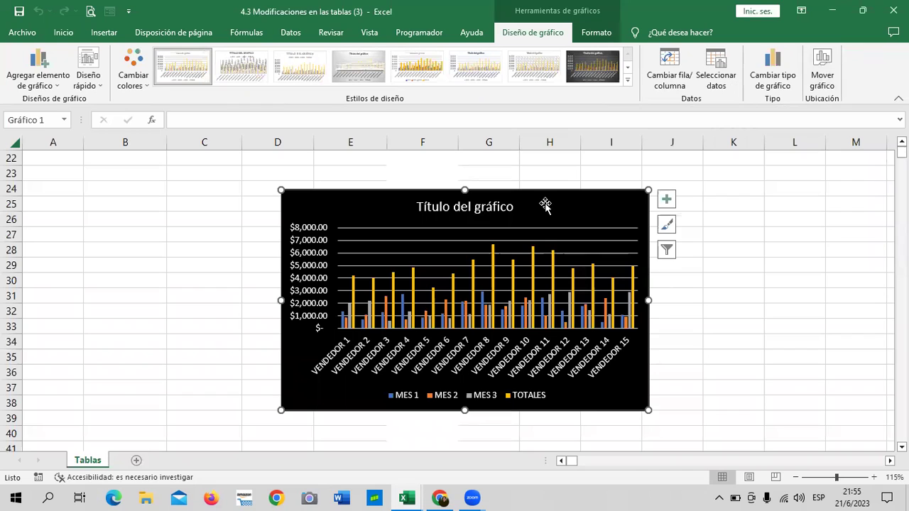
left_click_drag(649, 410, 689, 440)
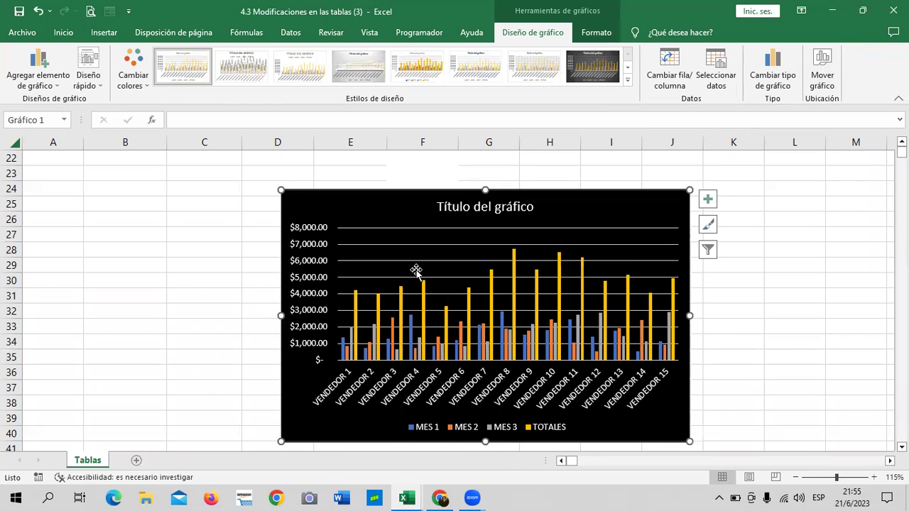
left_click_drag(558, 201, 555, 182)
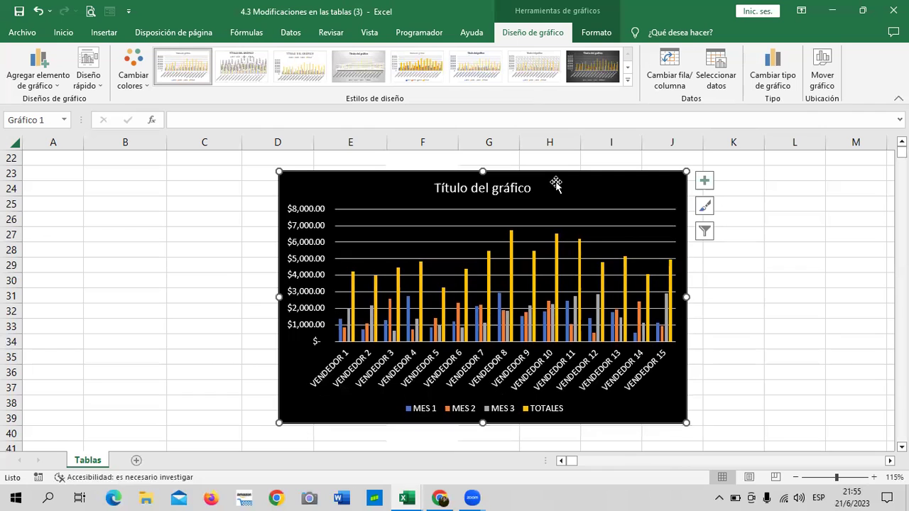
left_click(774, 72)
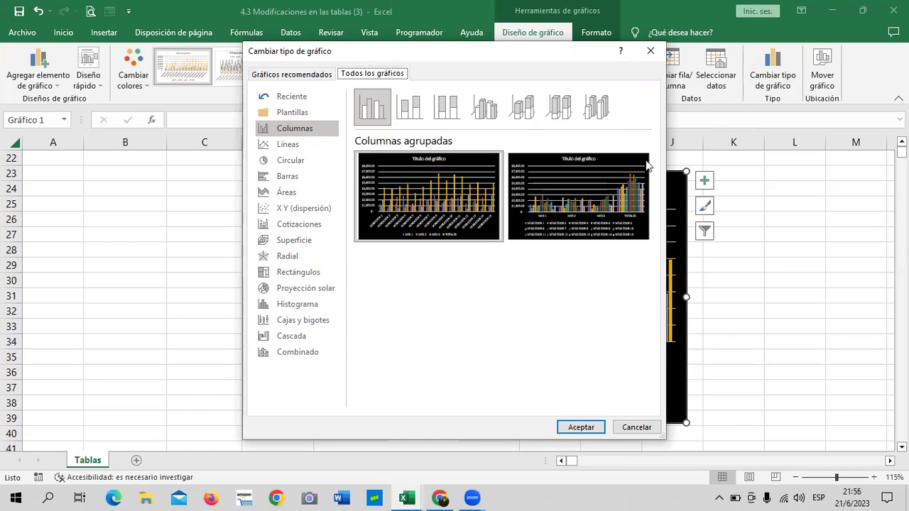
left_click(649, 51)
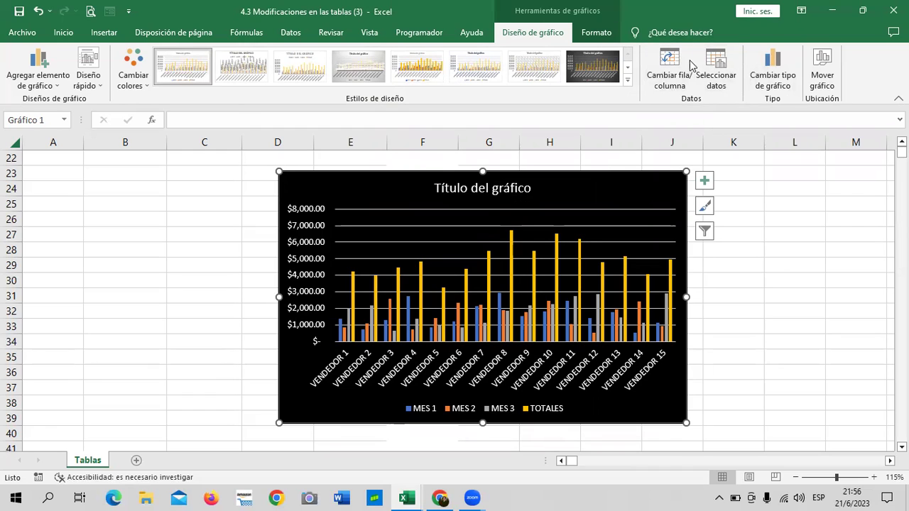
Switch rows and columns so the 15 sellers become the categories
left_click(668, 67)
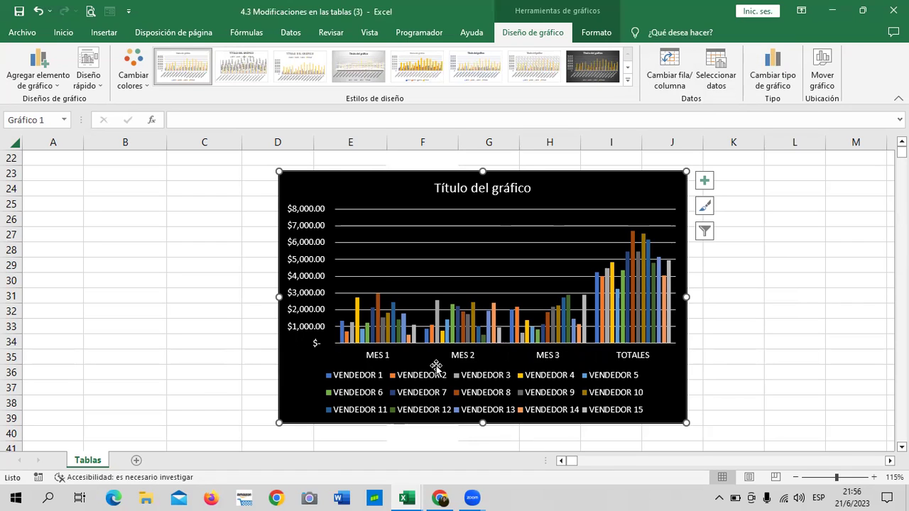
mouse_move(637, 301)
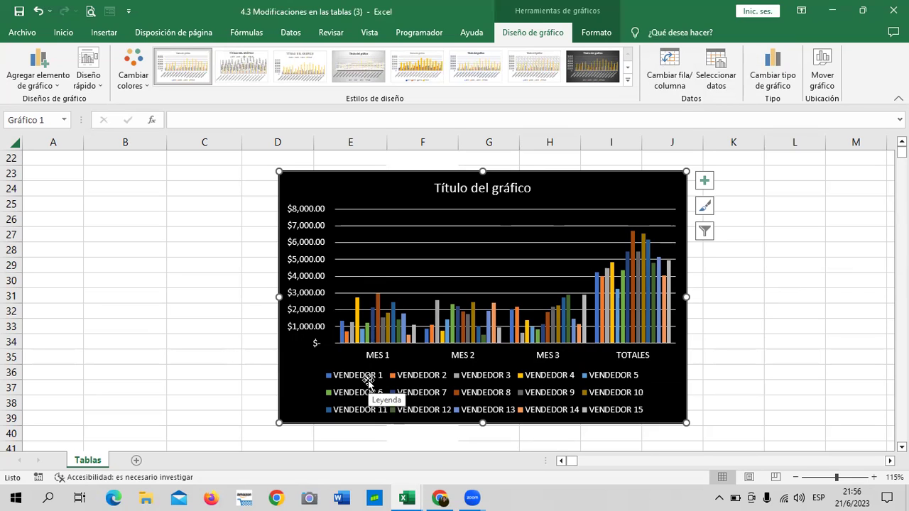
mouse_move(623, 321)
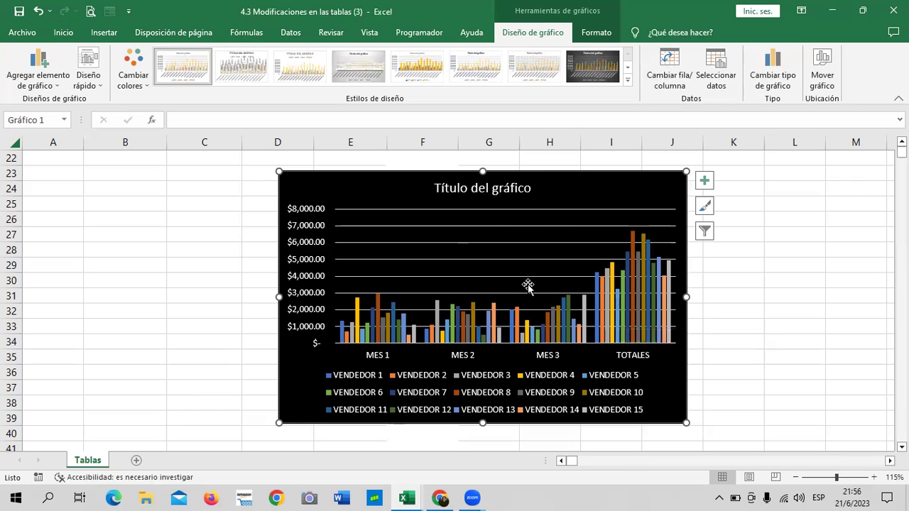
left_click(665, 71)
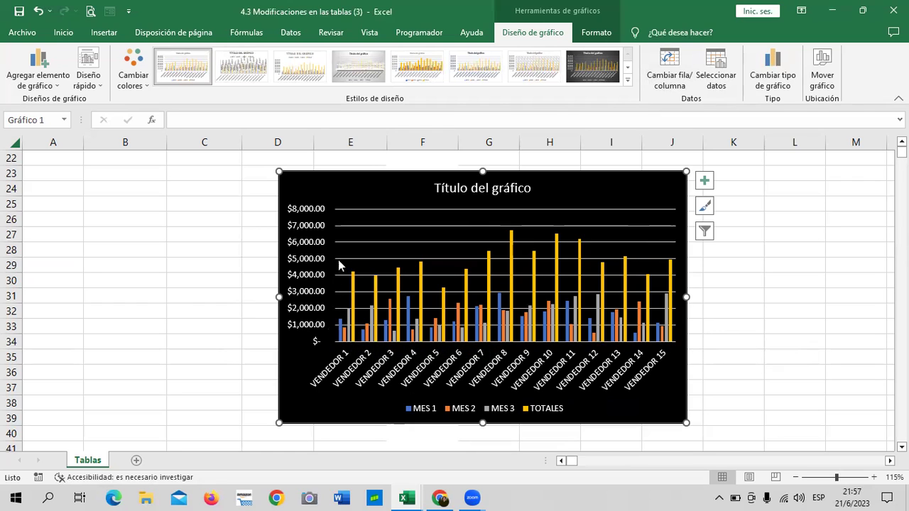
Browse the chart styles gallery and close it, keeping the black style
mouse_move(347, 343)
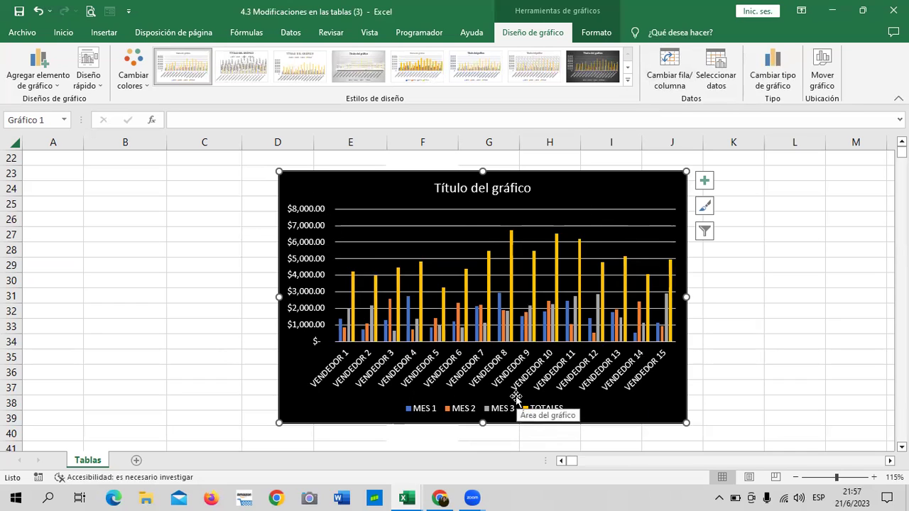
left_click(626, 80)
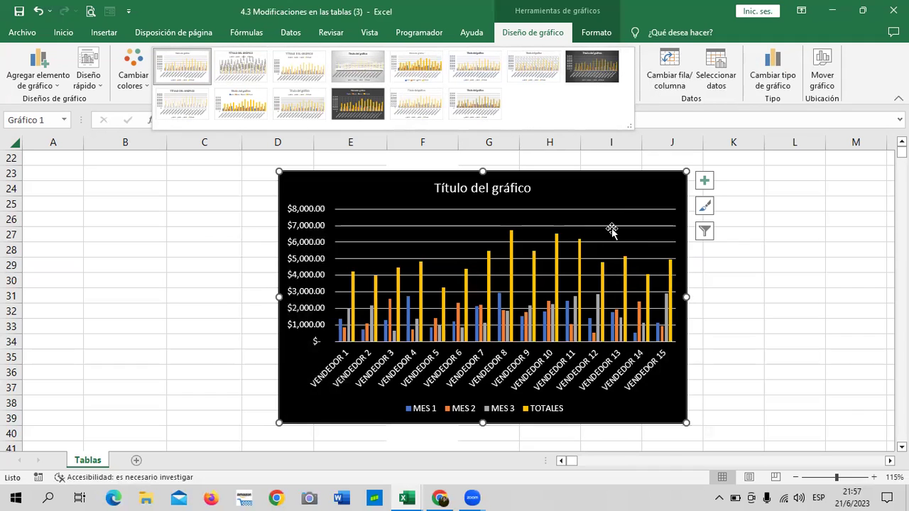
left_click(731, 295)
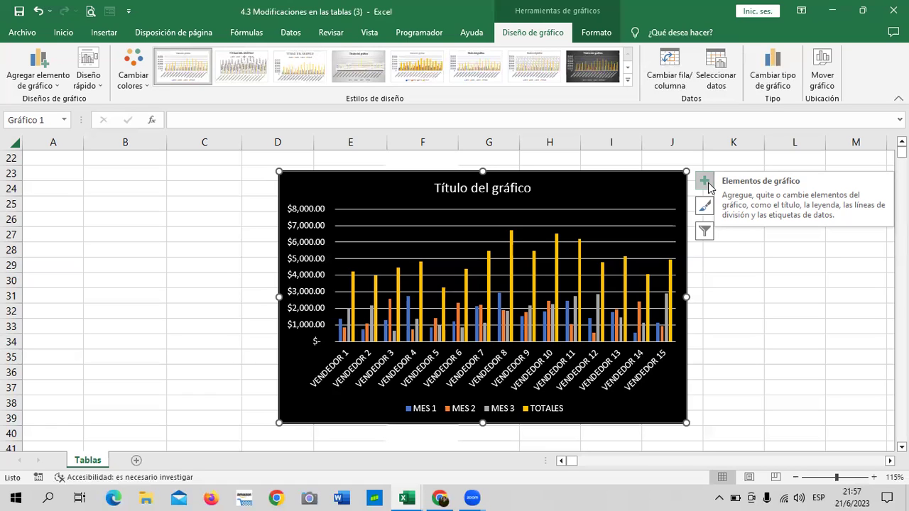
Replace the chart title 'Título del gráfico' with 'VENTAS PRIMER TRIMESTRE'
left_click(510, 188)
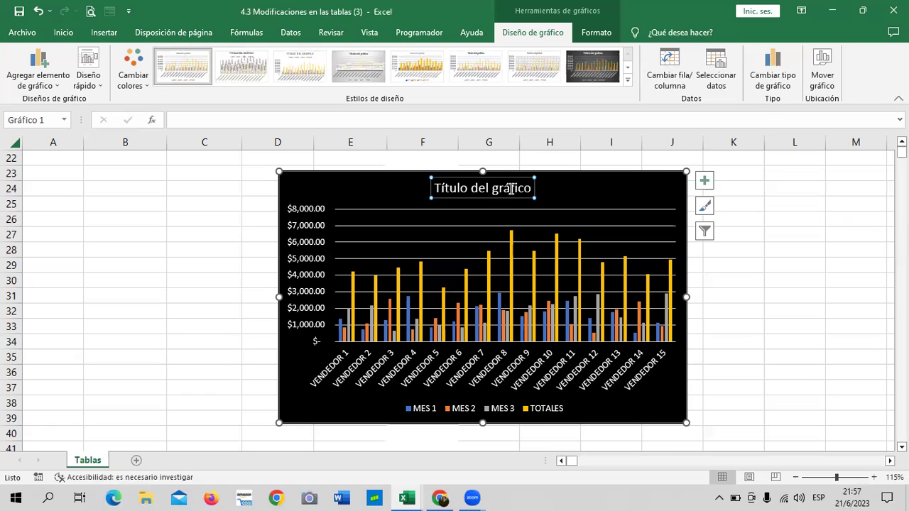
left_click(531, 188)
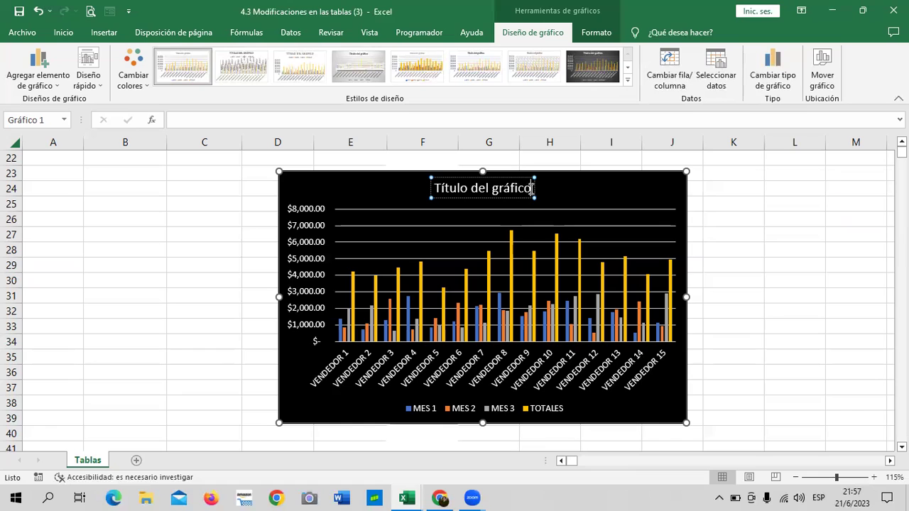
key("BackSpace")
key("BackSpace")
key("BackSpace")
key("BackSpace")
key("BackSpace")
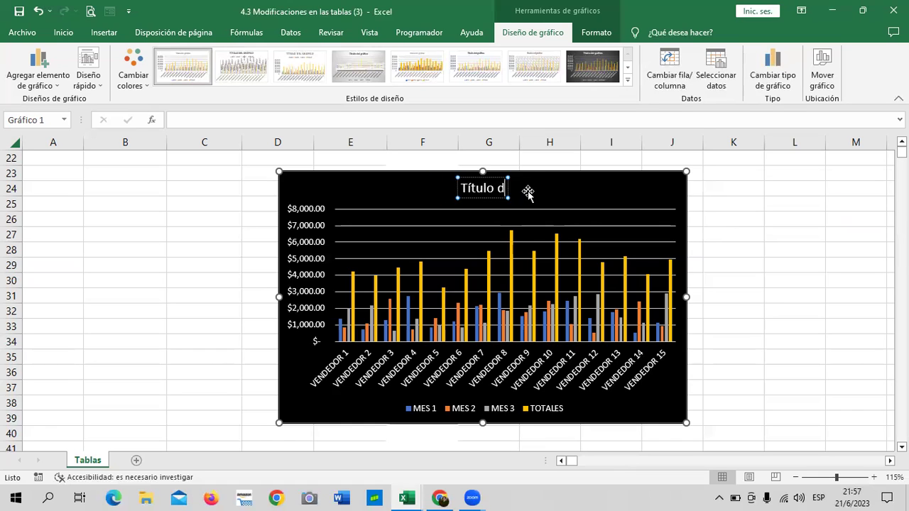
key("BackSpace")
key("BackSpace")
key("BackSpace")
key("BackSpace")
key("BackSpace")
key("BackSpace")
key("BackSpace")
key("BackSpace")
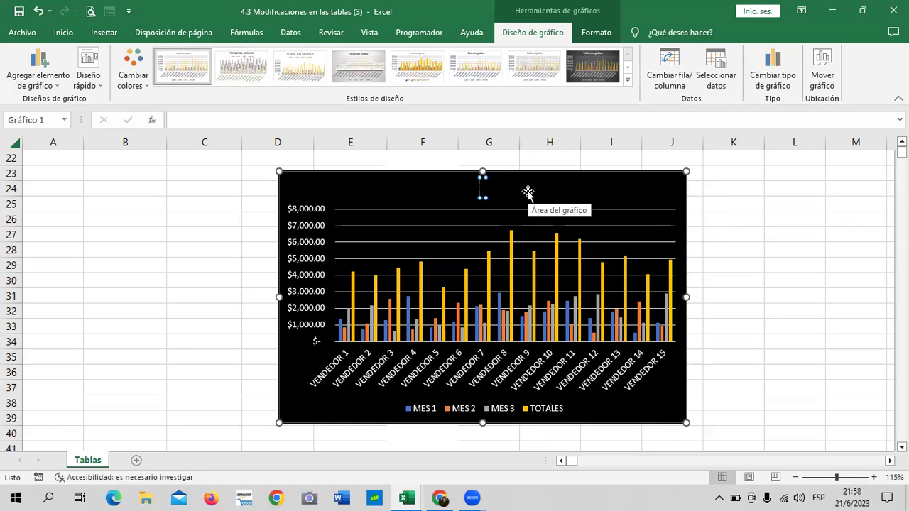
key("Caps_Lock")
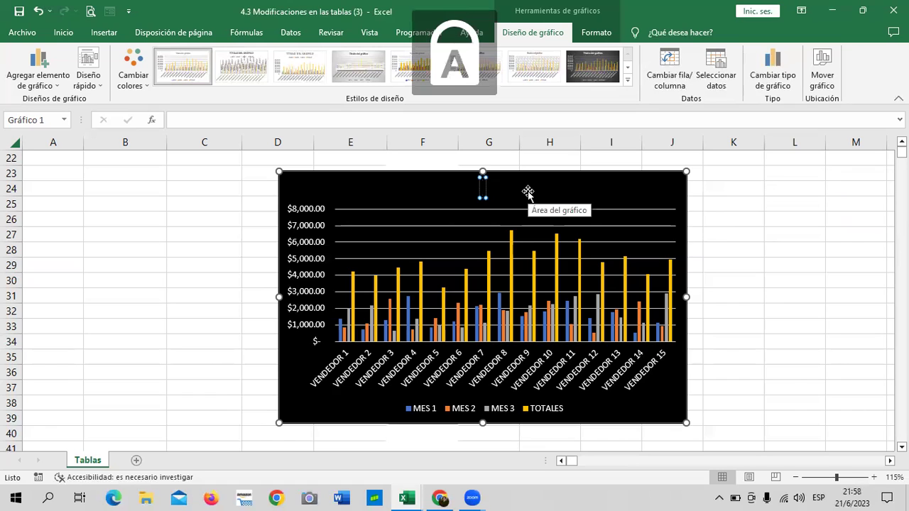
type("VENTAS")
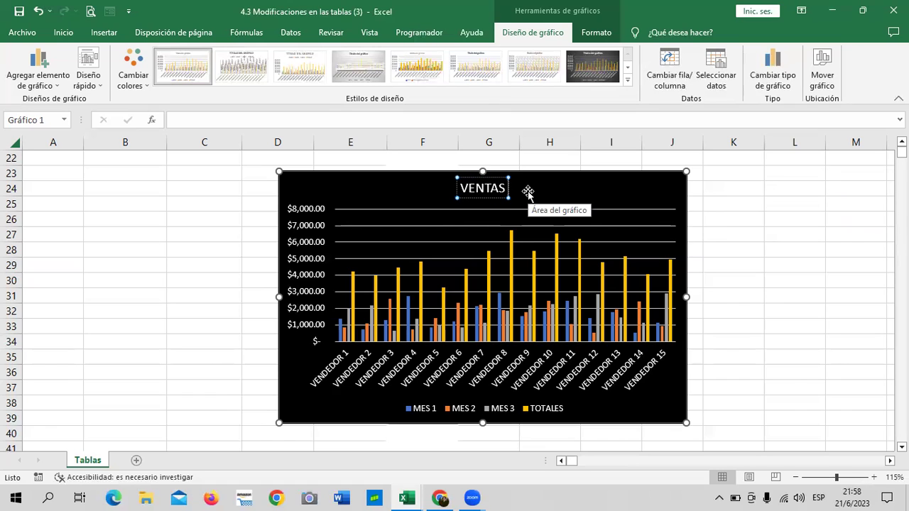
type(" PRIMER TRIMESTRE")
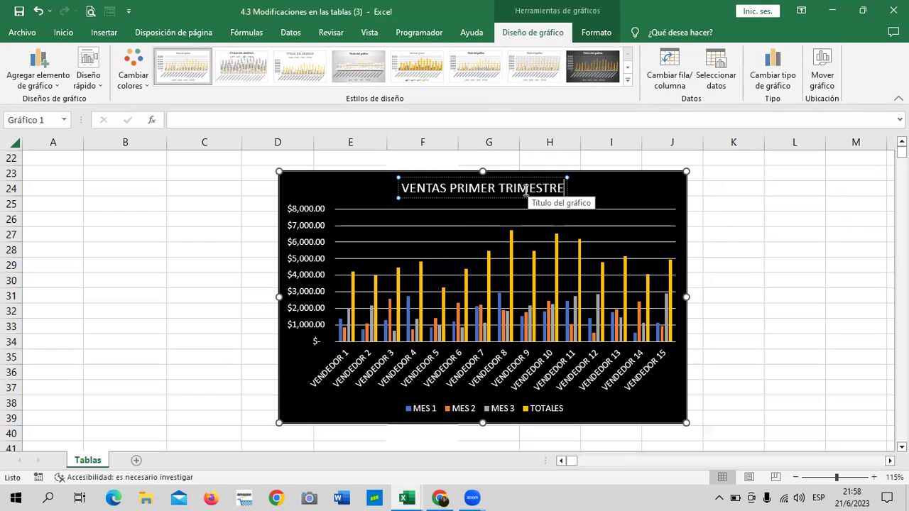
Finish the title edit, reselect the chart and show the Elementos de gráfico list
left_click(828, 247)
left_click(619, 201)
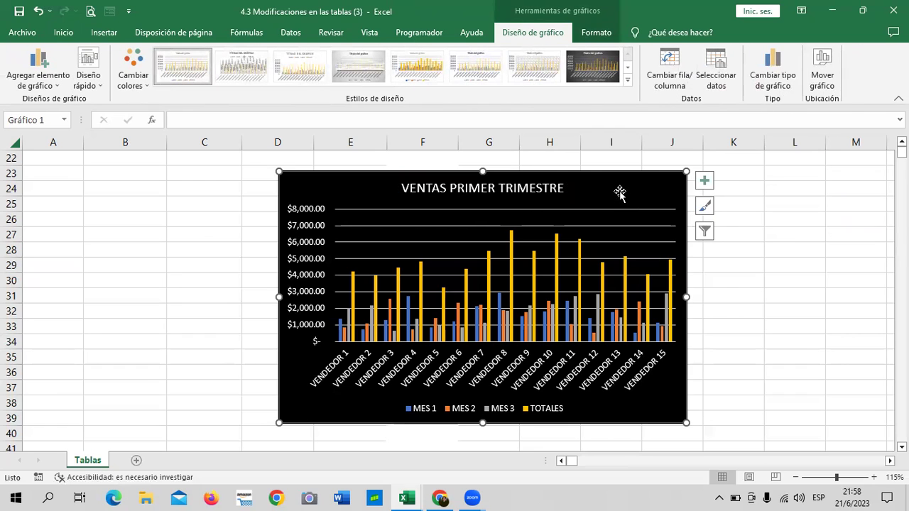
left_click(700, 183)
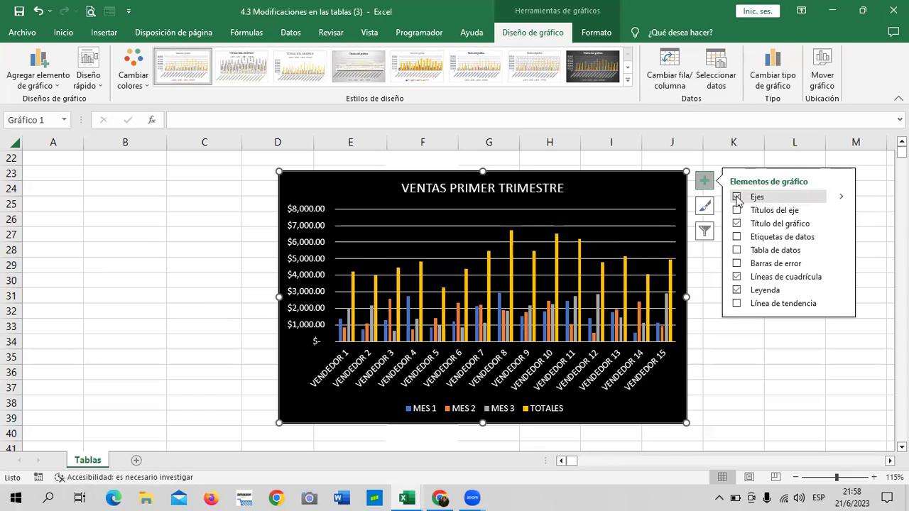
left_click(737, 198)
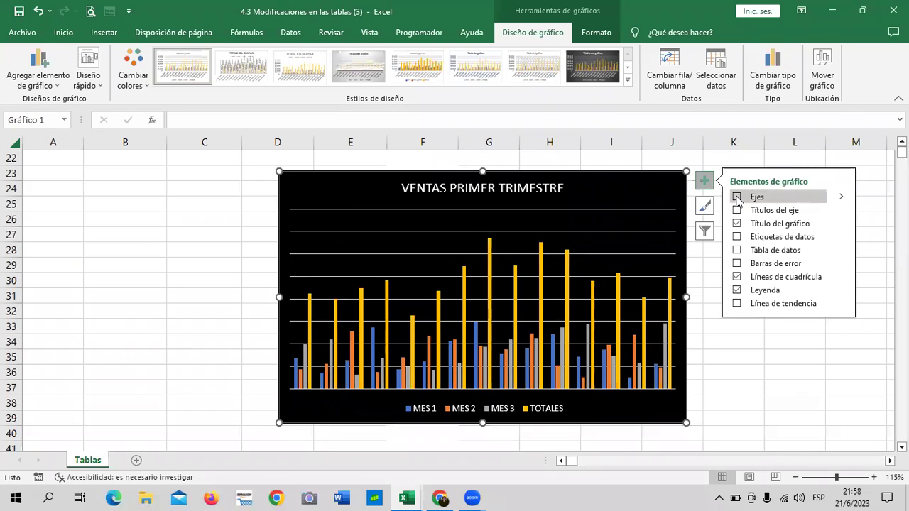
left_click(737, 198)
left_click(737, 198)
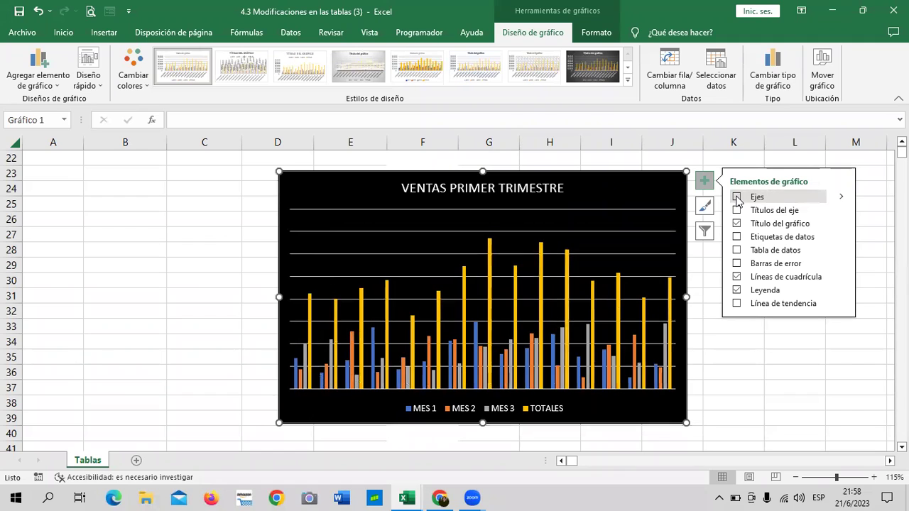
left_click(737, 198)
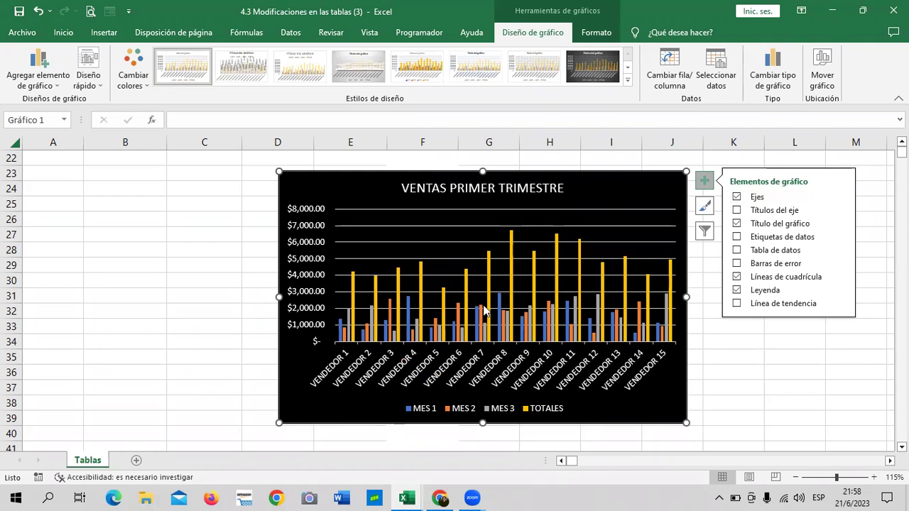
left_click(737, 212)
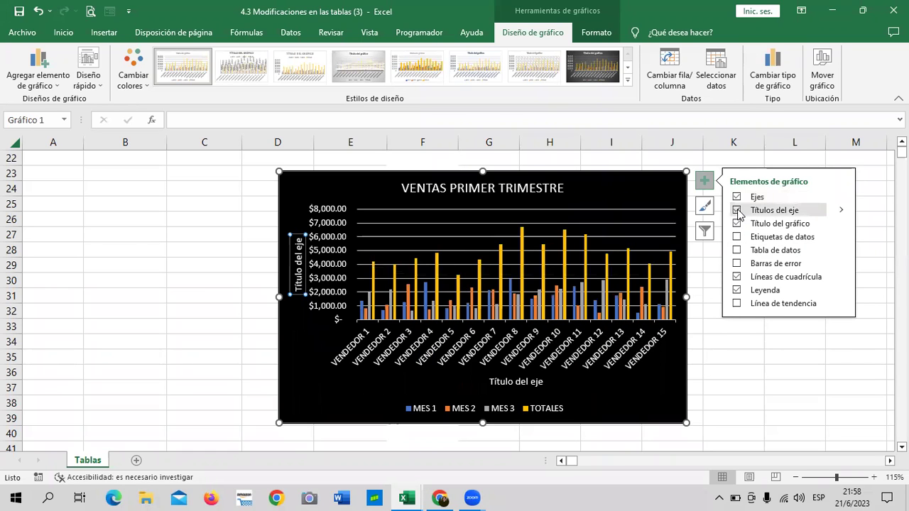
left_click(736, 210)
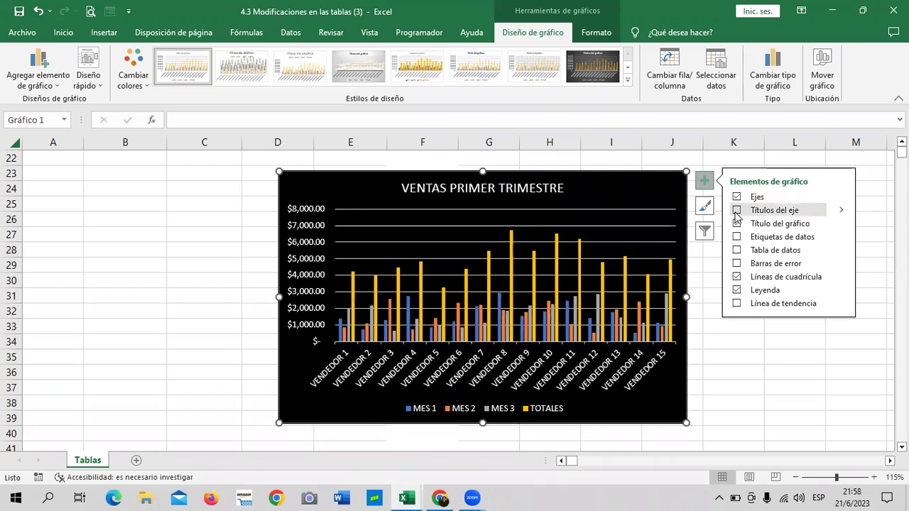
left_click(737, 211)
left_click(299, 265)
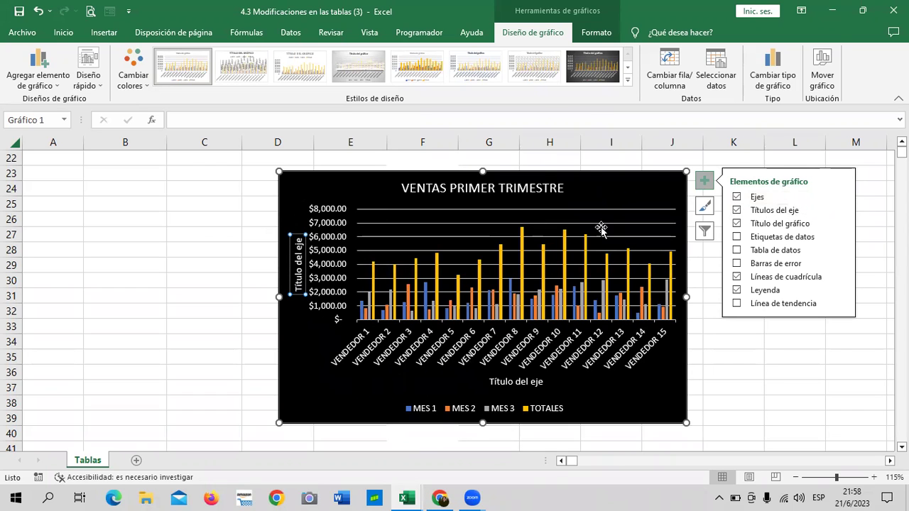
left_click(737, 211)
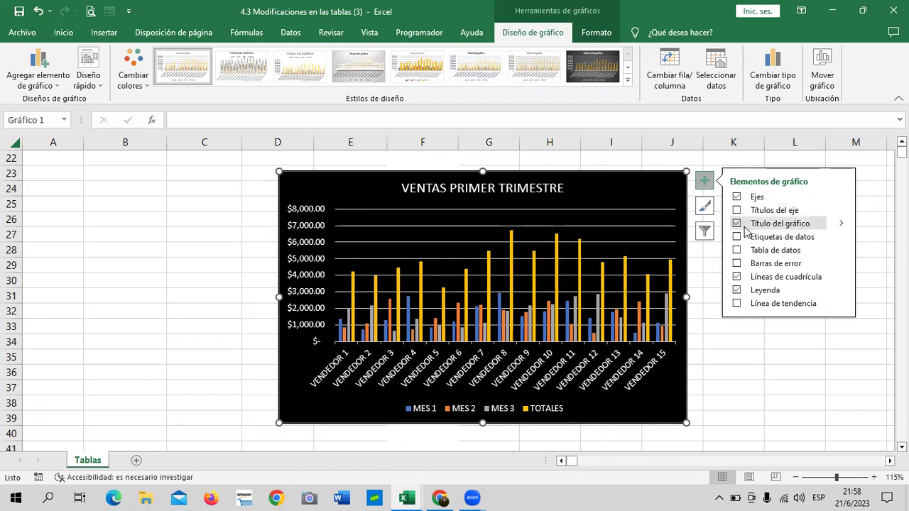
left_click(568, 191)
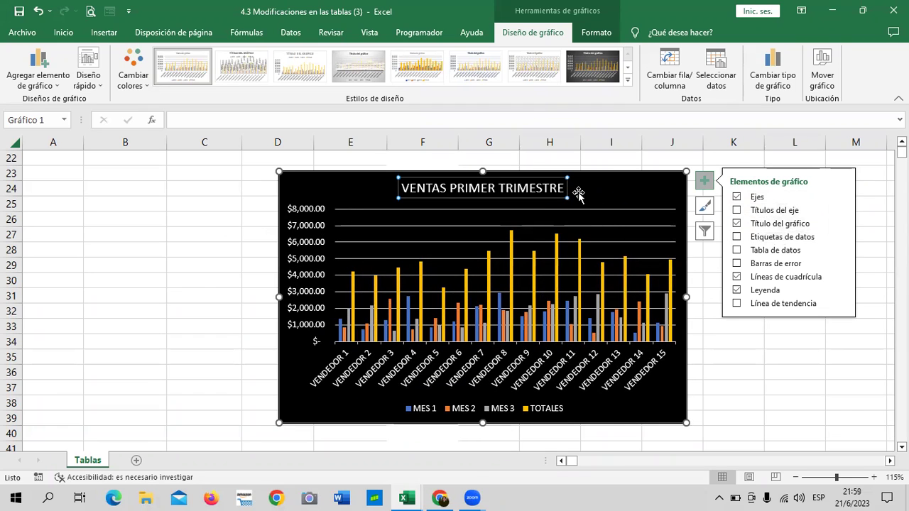
left_click(736, 237)
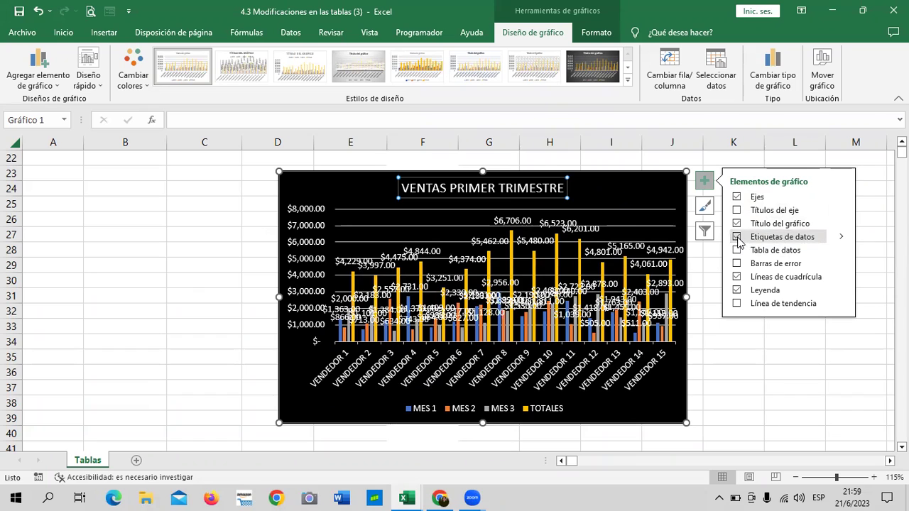
left_click(737, 237)
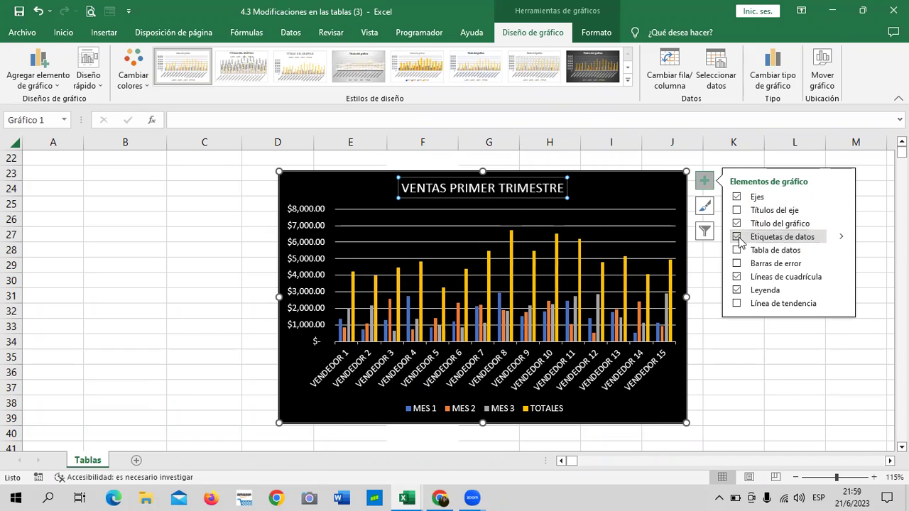
left_click(737, 237)
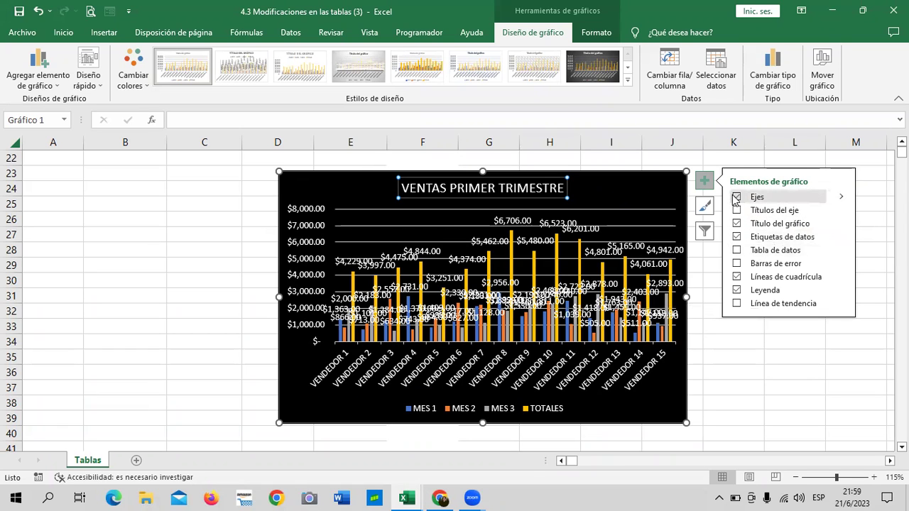
left_click(736, 197)
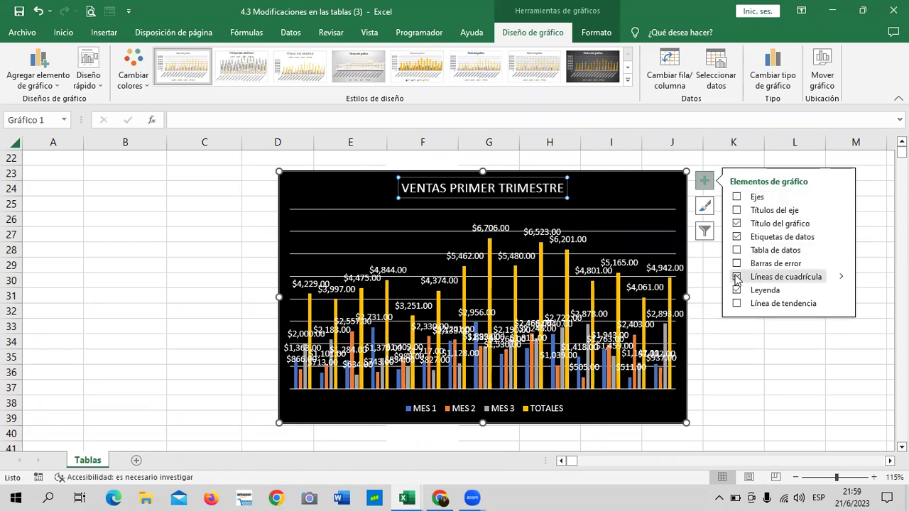
left_click(736, 196)
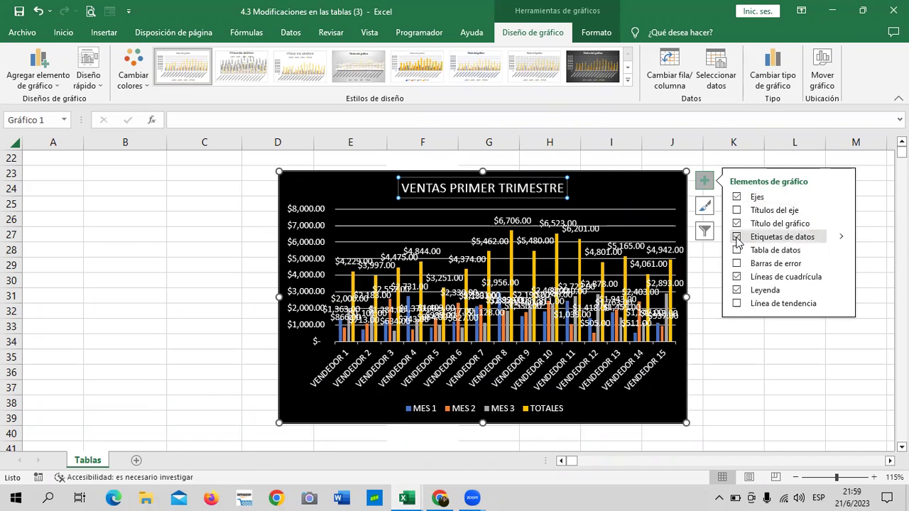
left_click(736, 238)
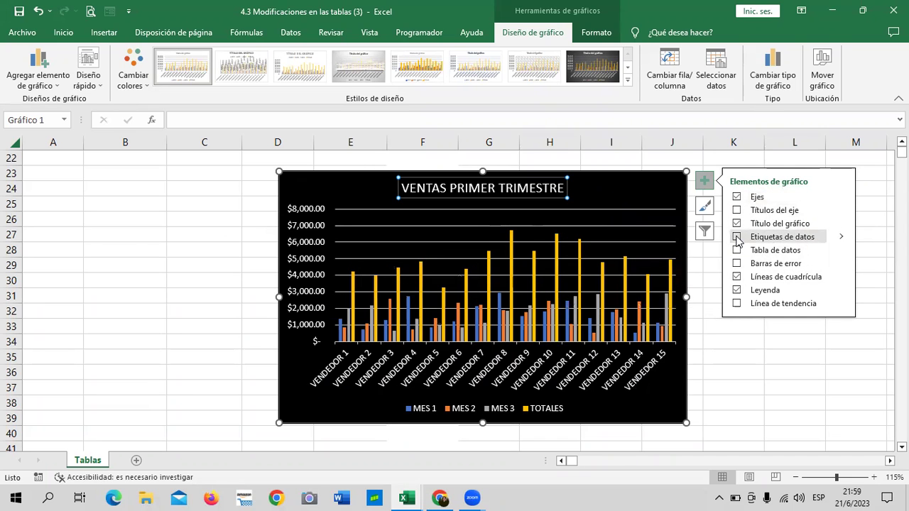
In Elementos de gráfico, add a data table, add then remove error bars, and toggle gridlines
left_click(736, 250)
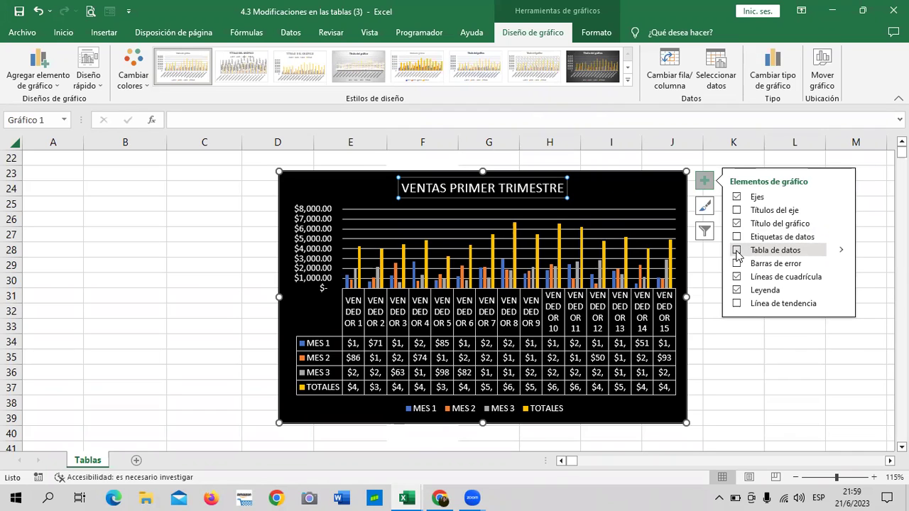
left_click(736, 263)
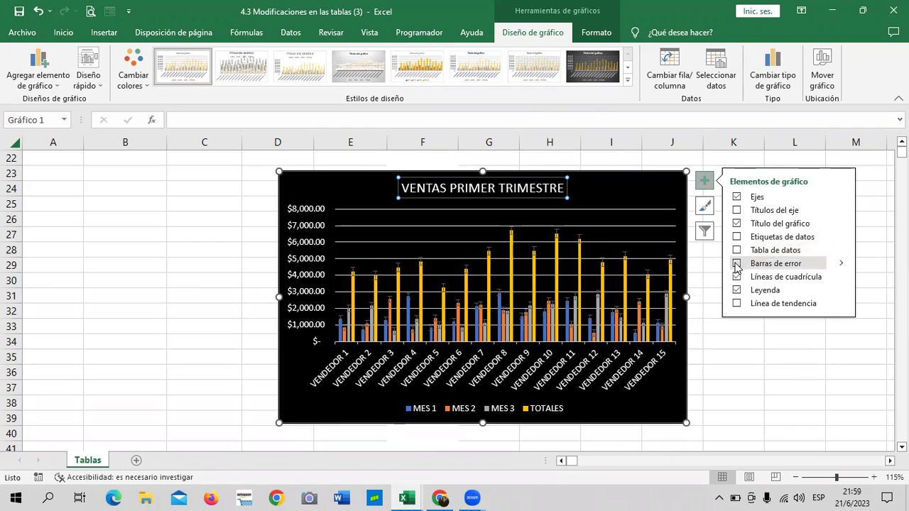
left_click(735, 264)
left_click(736, 277)
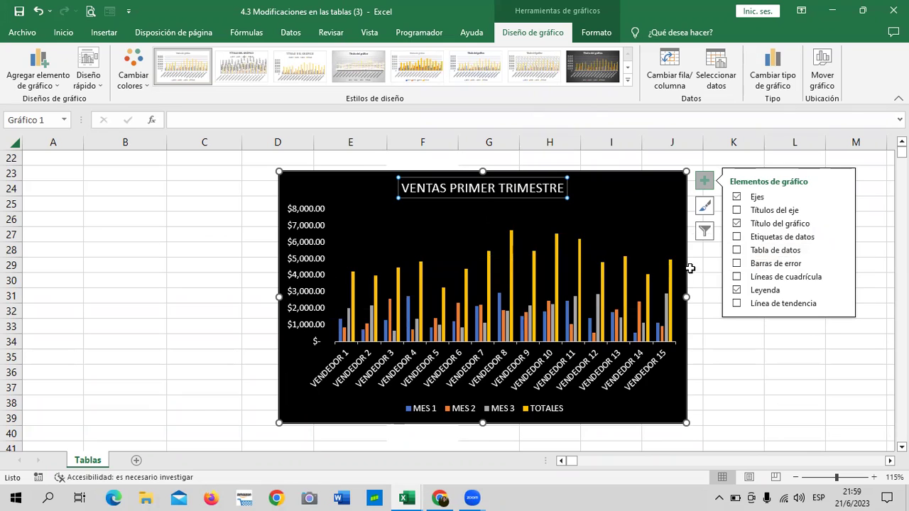
left_click(736, 277)
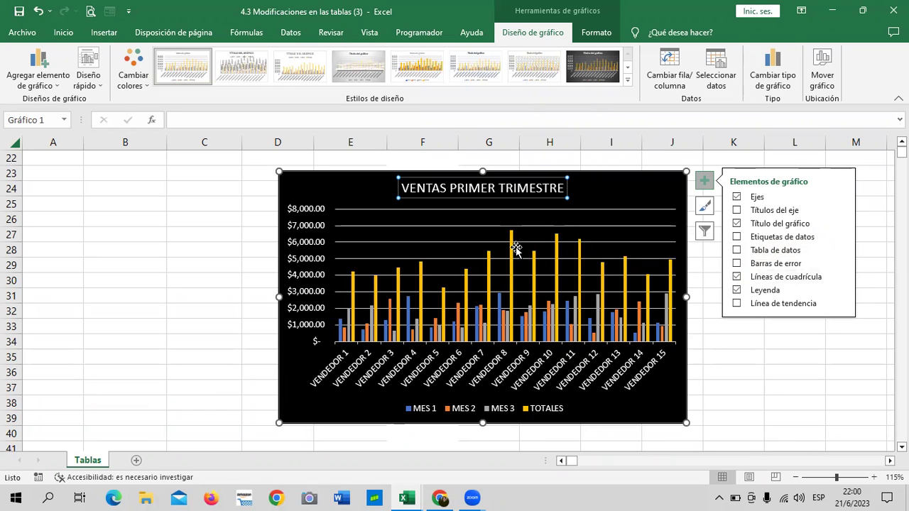
mouse_move(512, 241)
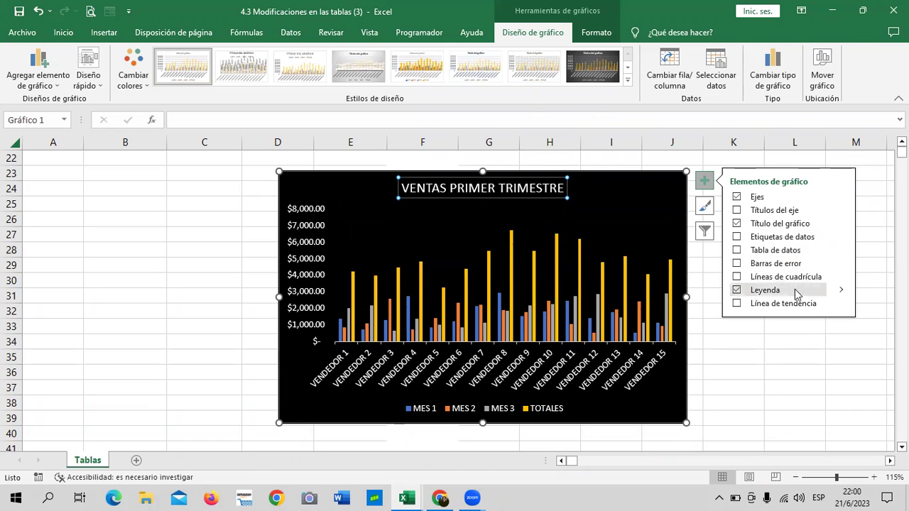
Turn the horizontal gridlines on and re-enable the legend so it sits at the right
left_click(738, 277)
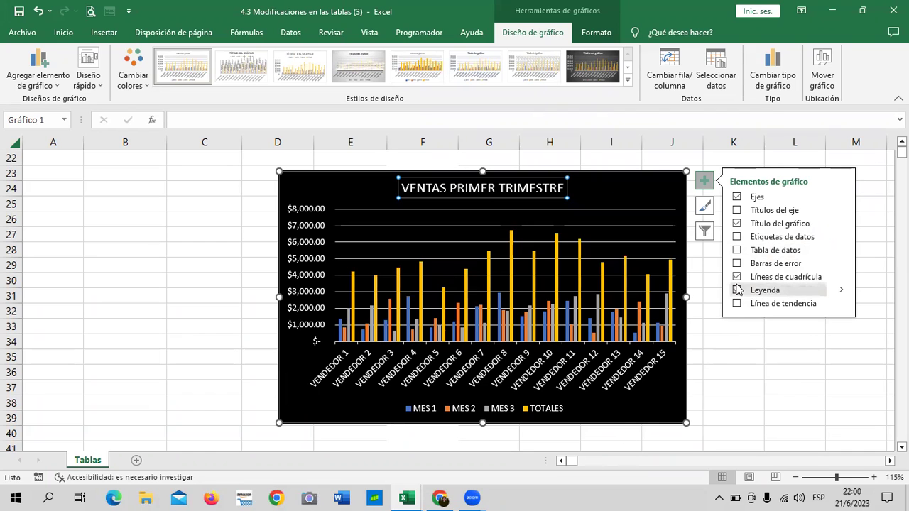
left_click(737, 290)
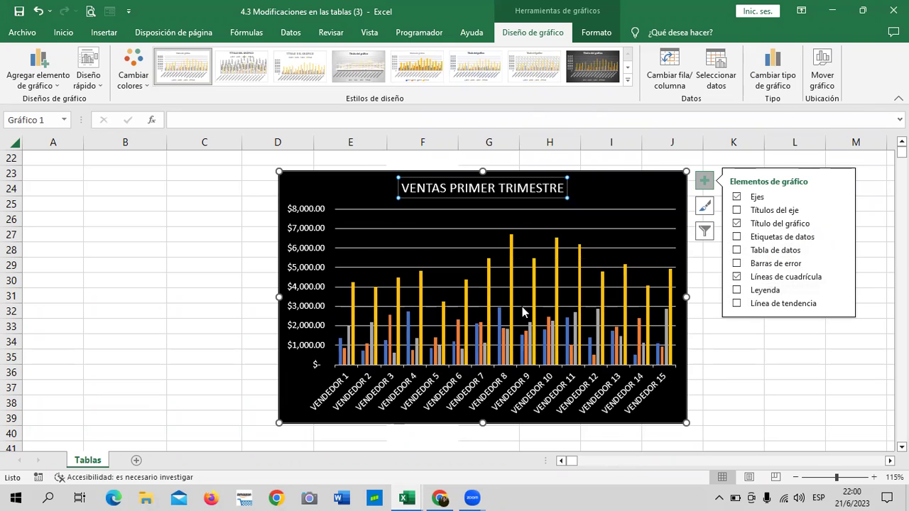
mouse_move(584, 310)
mouse_move(419, 359)
mouse_move(489, 281)
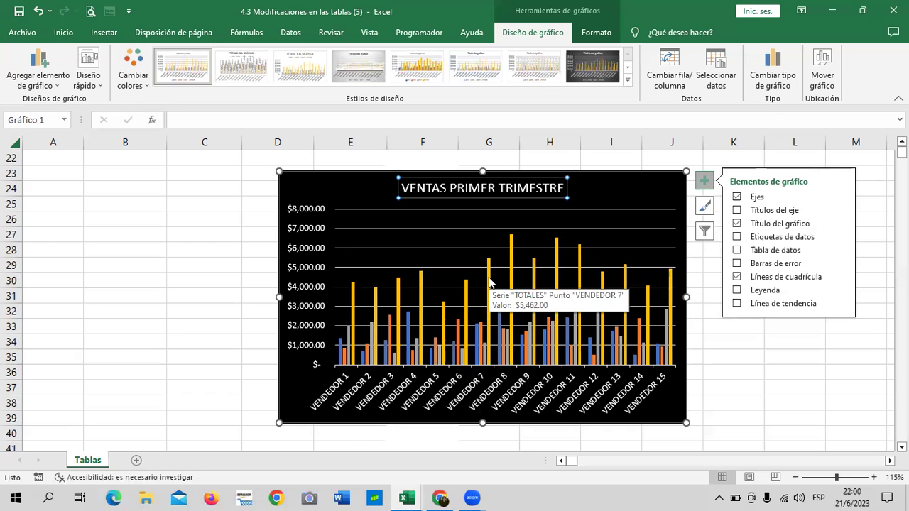
mouse_move(418, 286)
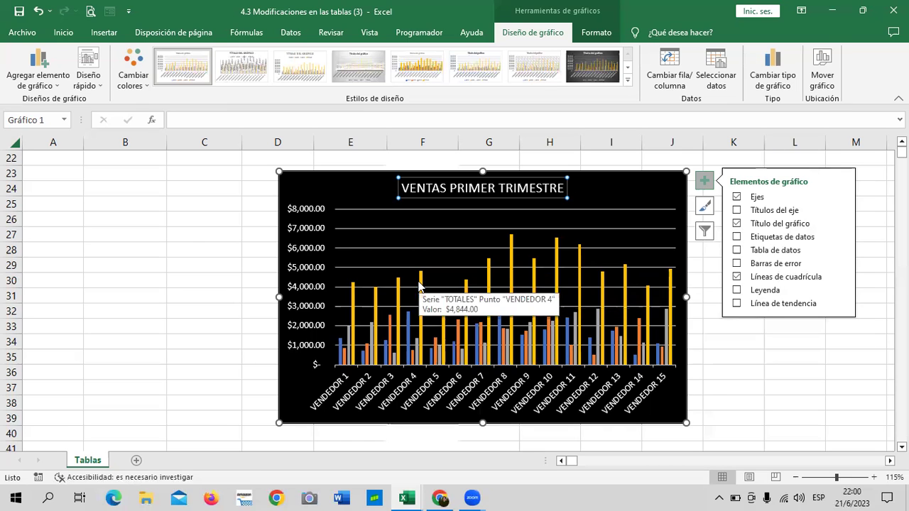
left_click(736, 291)
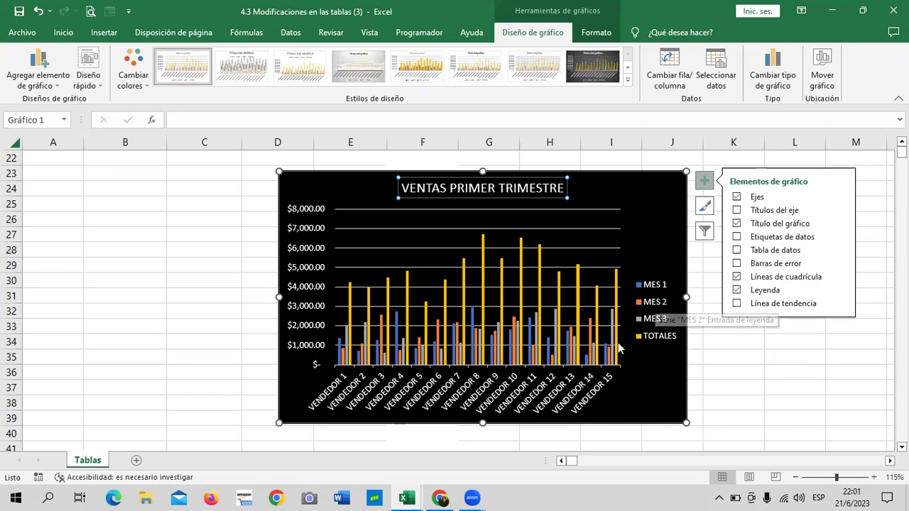
Select the MES 2 series bars, then the chart's plot area
mouse_move(609, 363)
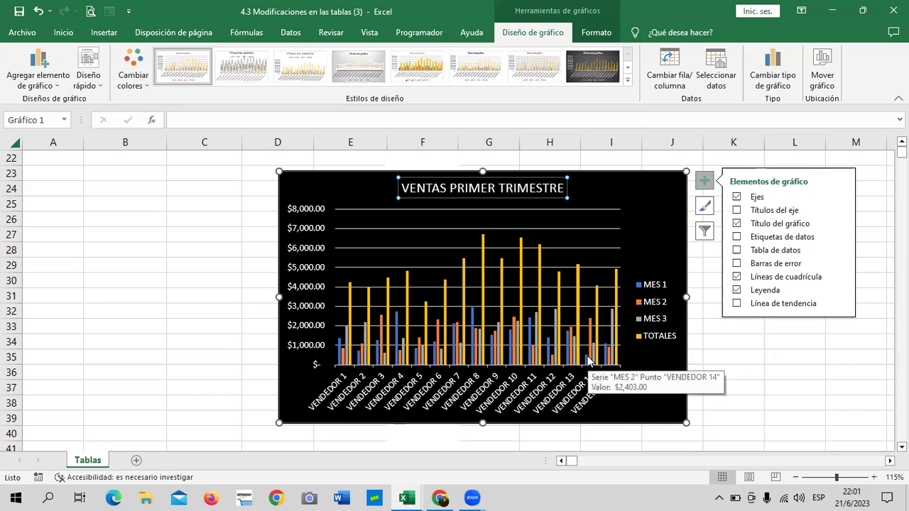
left_click(341, 346)
left_click(342, 352)
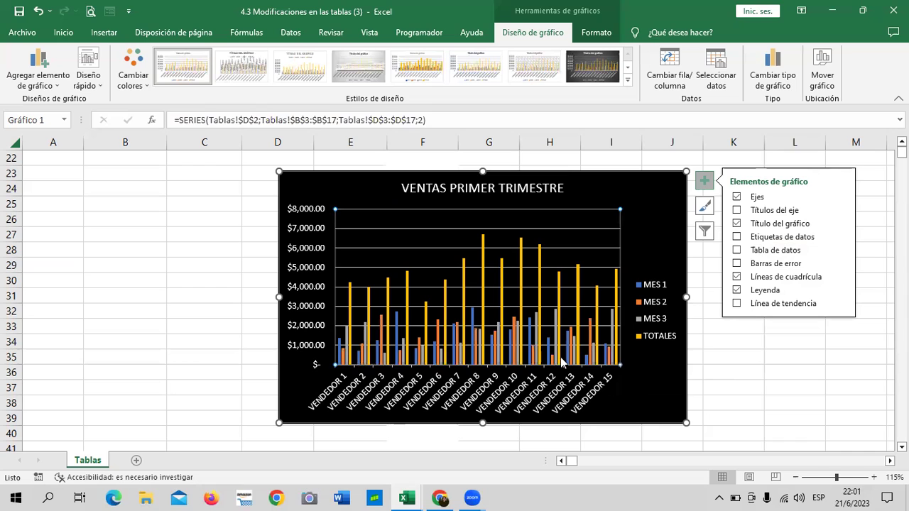
left_click(646, 382)
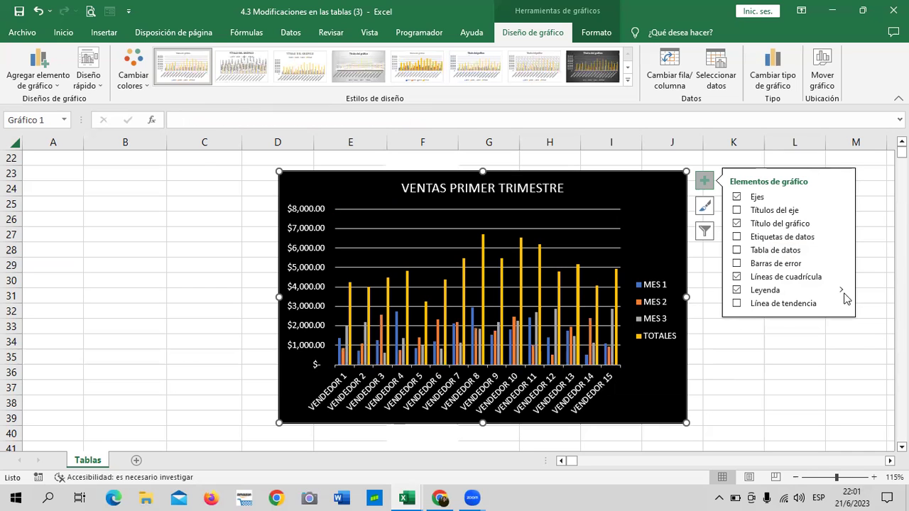
left_click(736, 304)
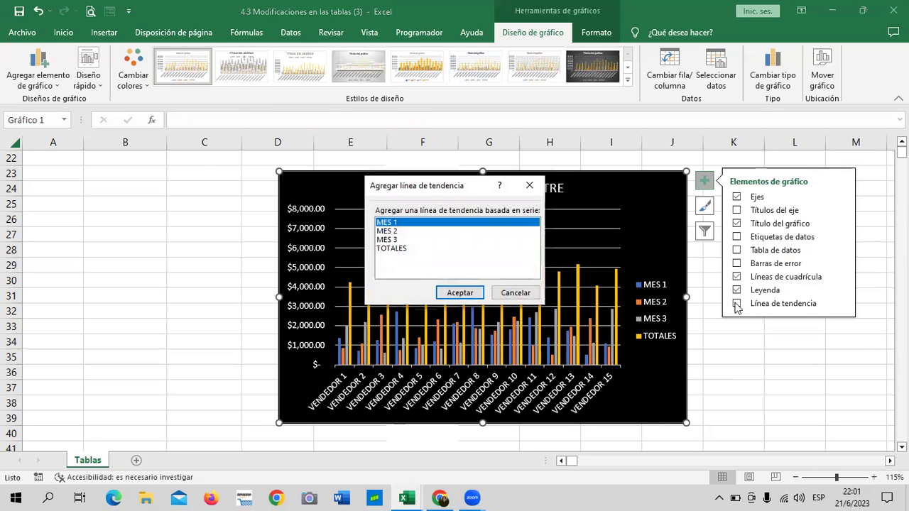
left_click(383, 231)
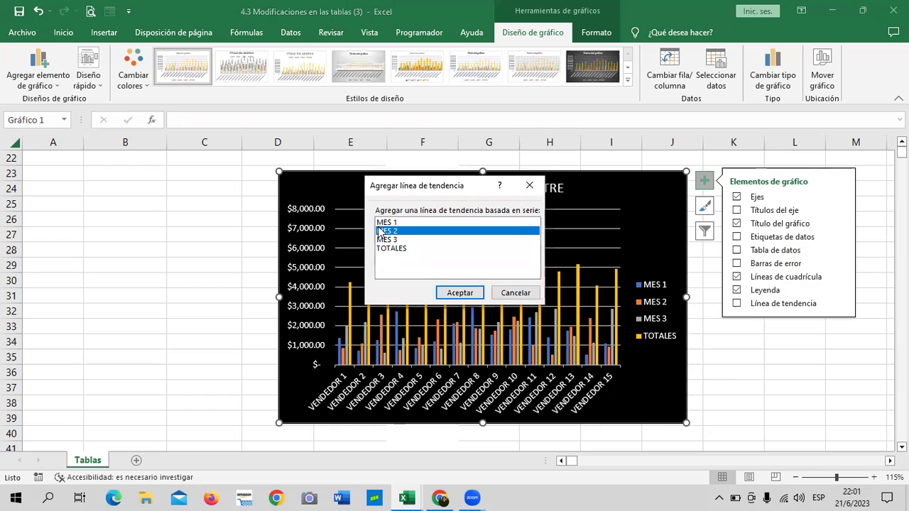
left_click(442, 293)
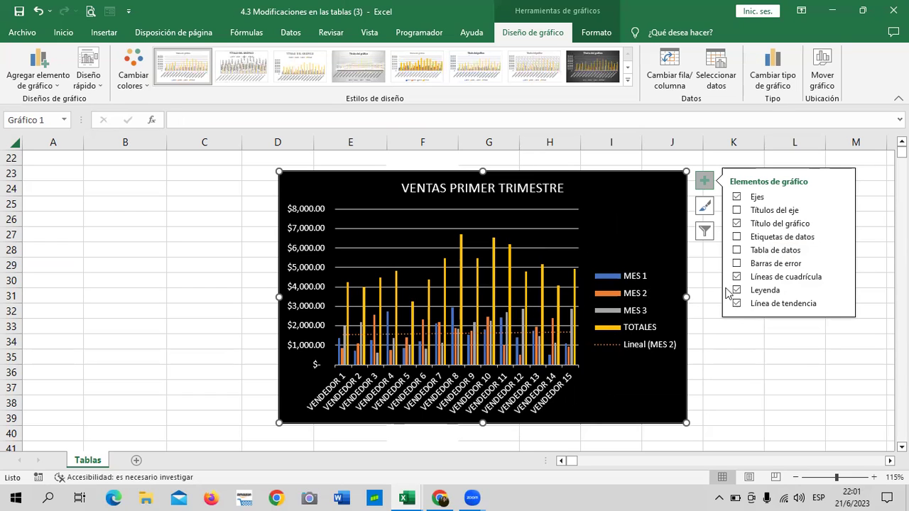
left_click(838, 305)
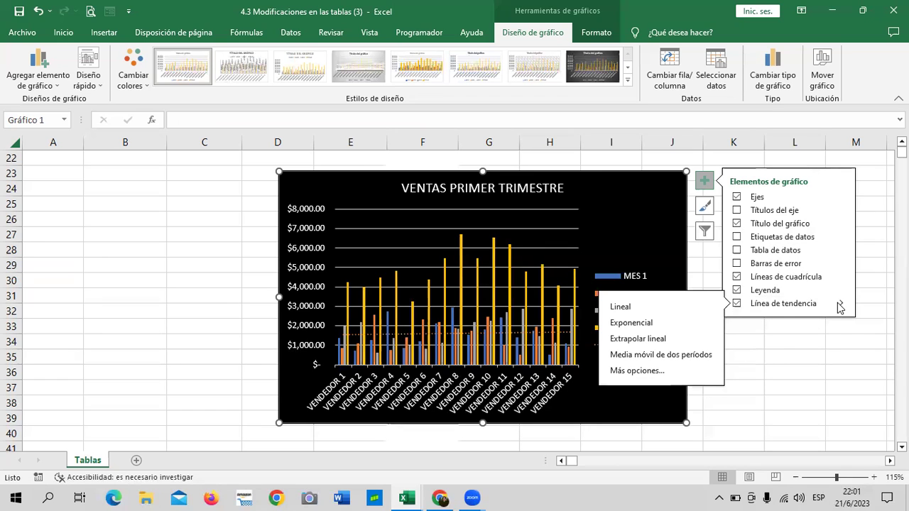
left_click(666, 321)
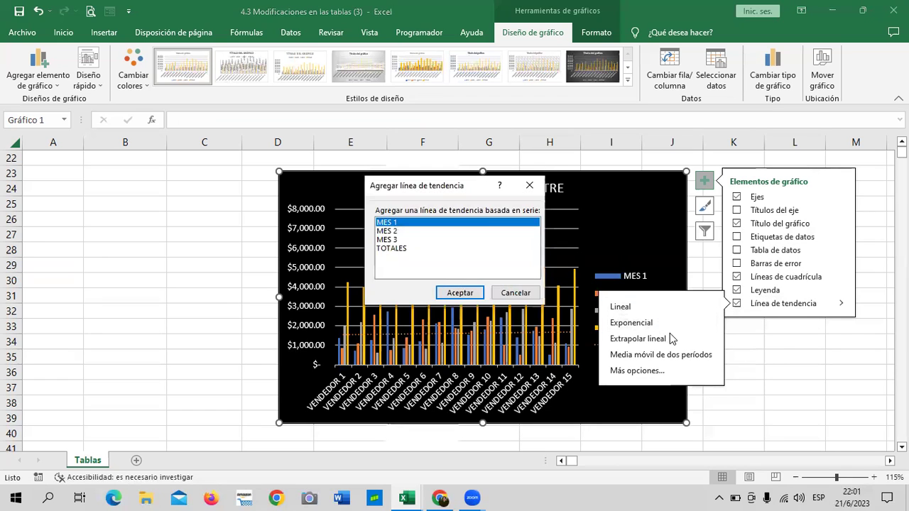
left_click(516, 292)
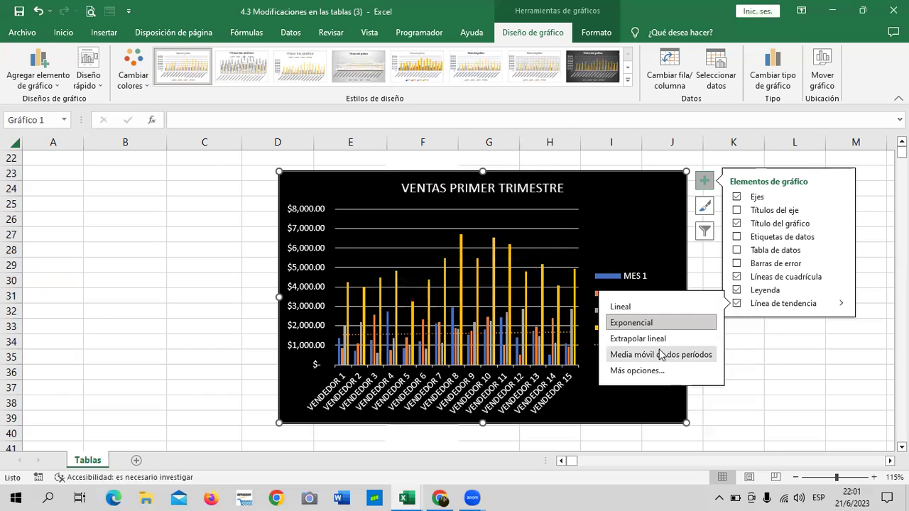
left_click(653, 365)
left_click(516, 293)
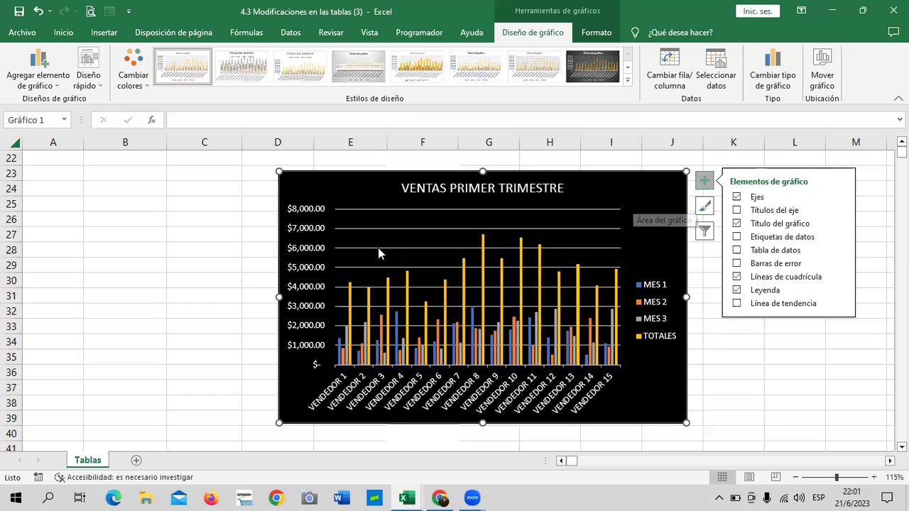
Apply quick layout Diseño 11, dropping the VENTAS PRIMER TRIMESTRE title but keeping the right-side legend
left_click(99, 88)
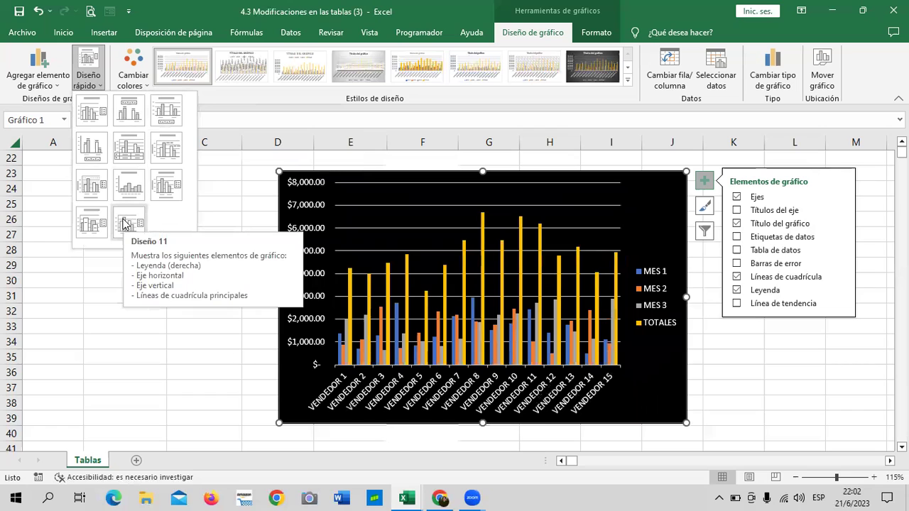
left_click(124, 223)
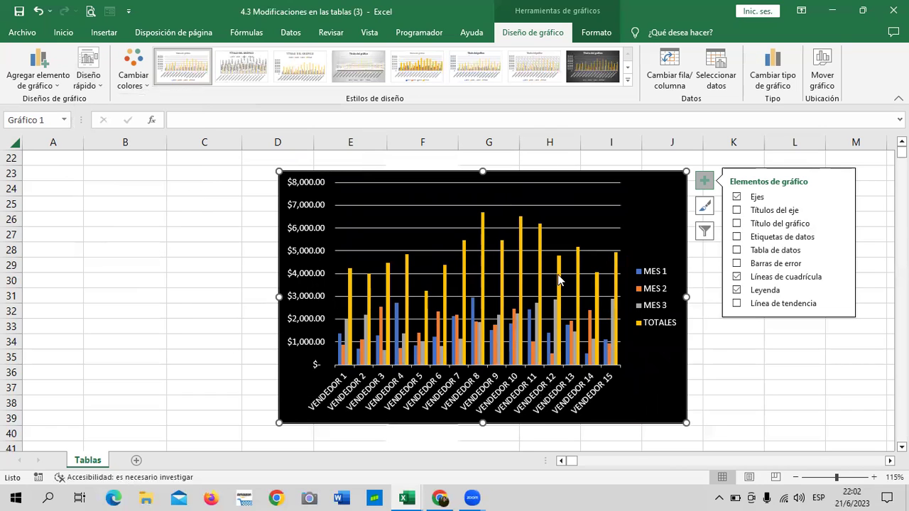
mouse_move(558, 276)
left_click(766, 359)
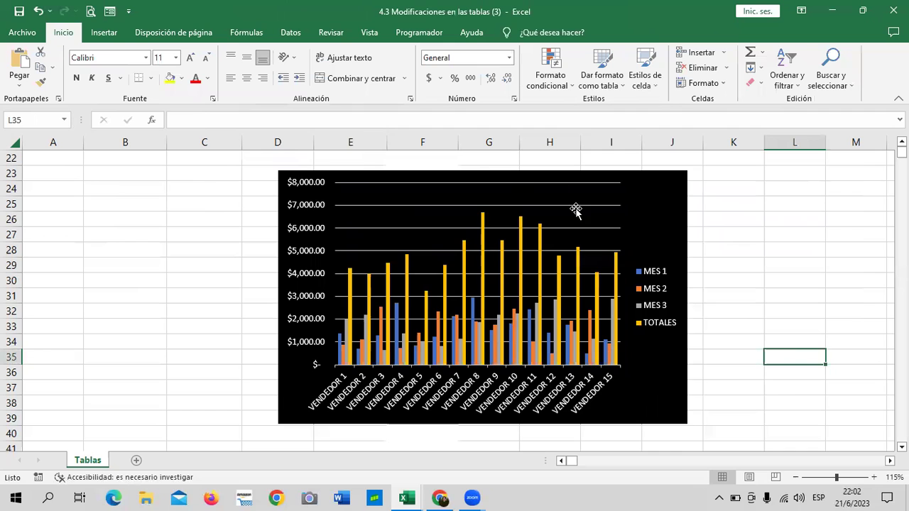
left_click(659, 202)
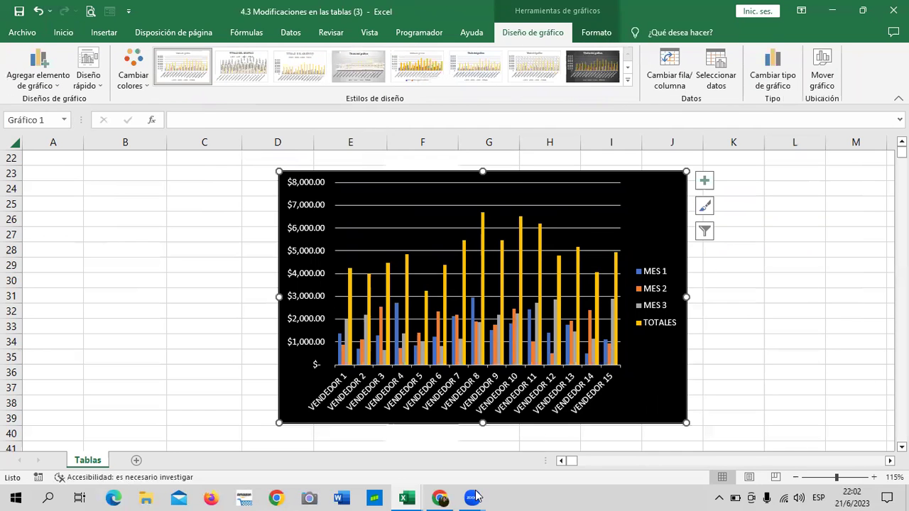
mouse_move(489, 489)
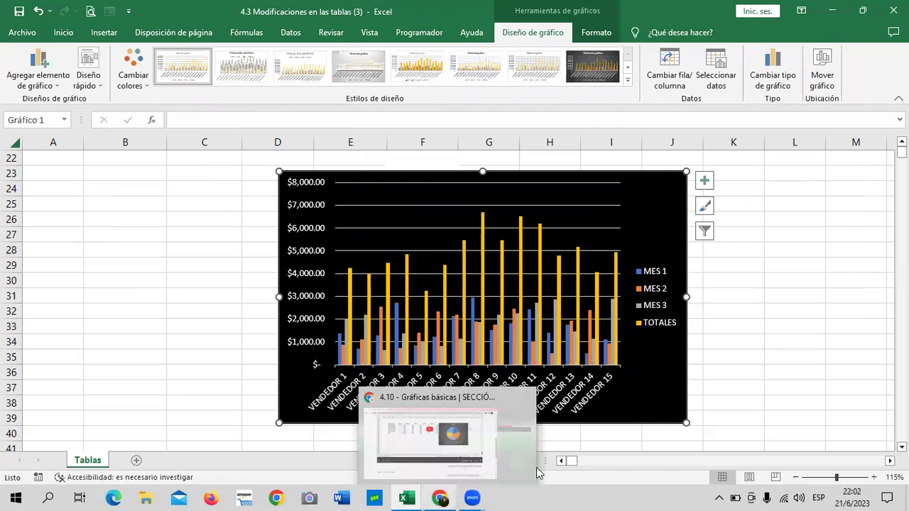